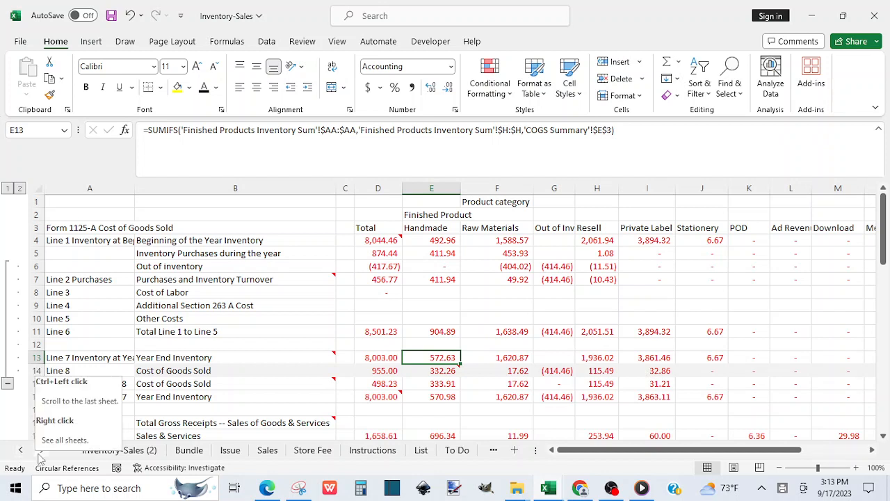
# Open the Raw Materials sheet of the Inventory-Sales workbook
pyautogui.click(20, 450)
pyautogui.click(21, 450)
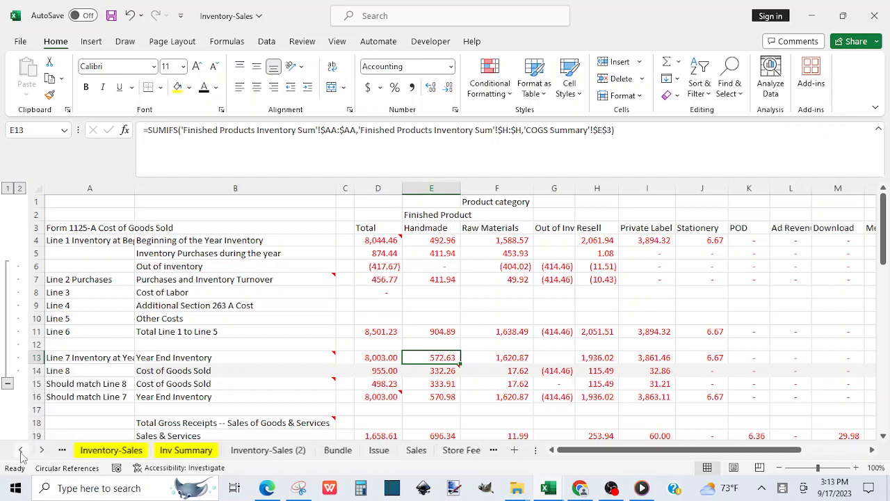
pyautogui.click(43, 450)
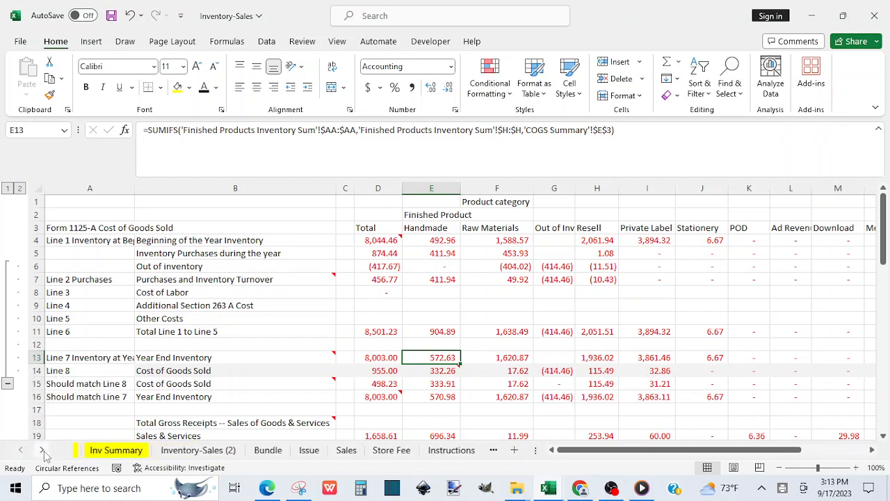
pyautogui.click(43, 450)
pyautogui.click(42, 450)
pyautogui.click(43, 450)
pyautogui.click(43, 451)
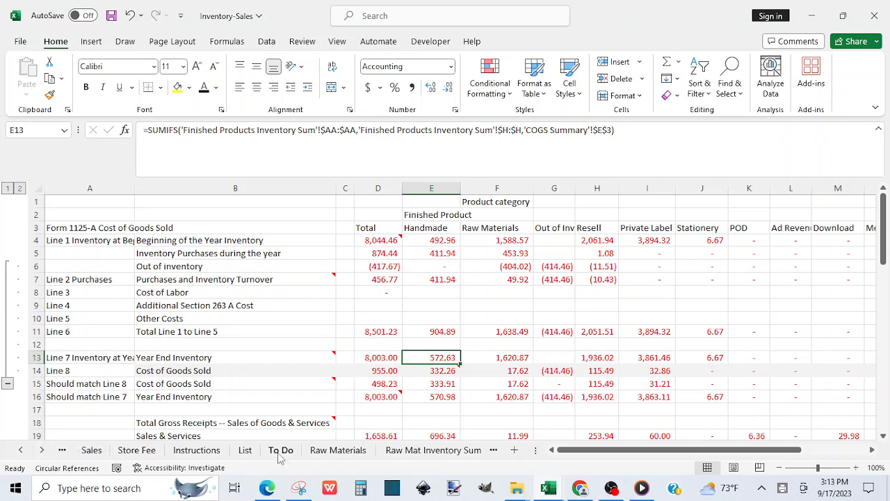
pyautogui.click(337, 450)
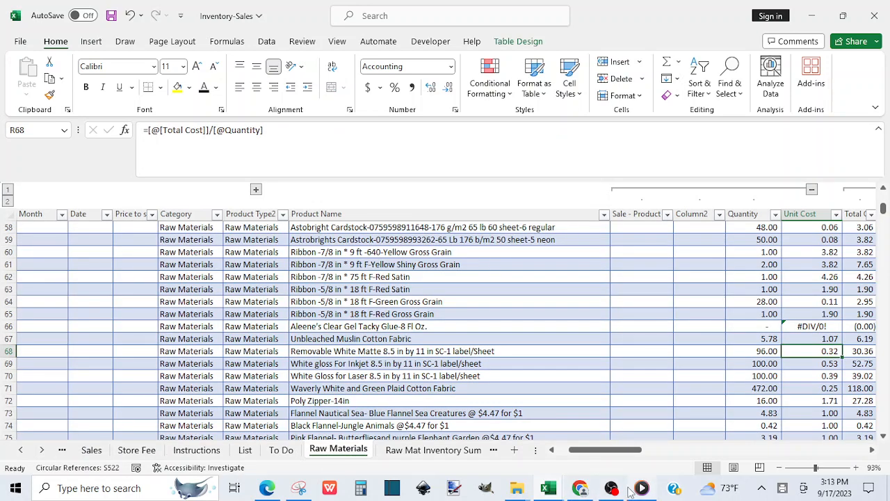
# Switch to Media Player, play the sales video to the Walmart elastic receipt, pause to read it, and return to the Inventory-Sales workbook in Excel
pyautogui.click(642, 488)
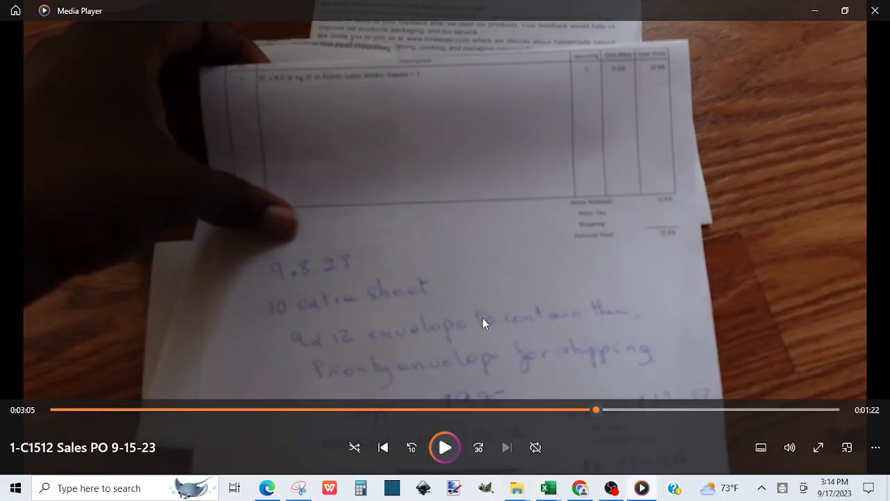
pyautogui.click(445, 448)
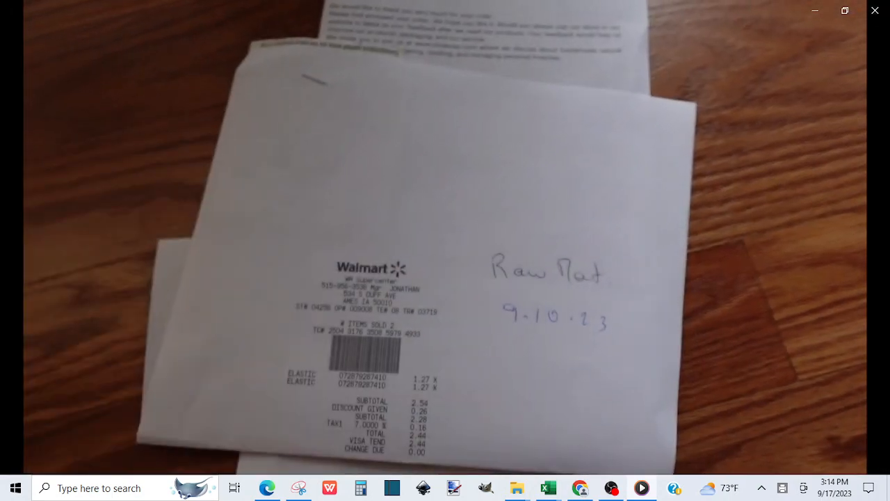
pyautogui.moveTo(441, 449)
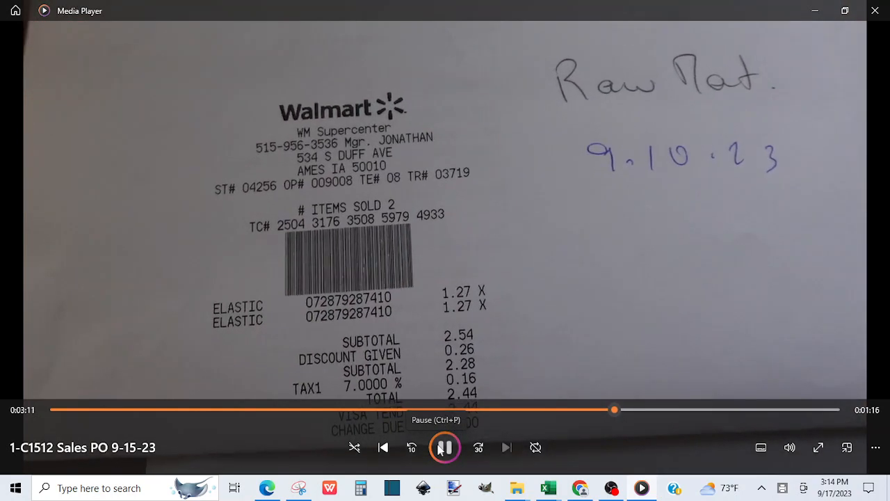
pyautogui.click(441, 449)
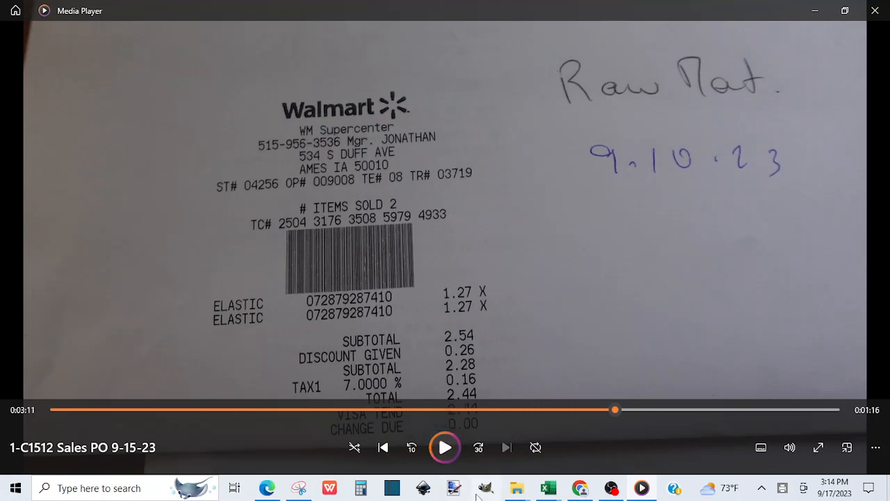
pyautogui.moveTo(546, 489)
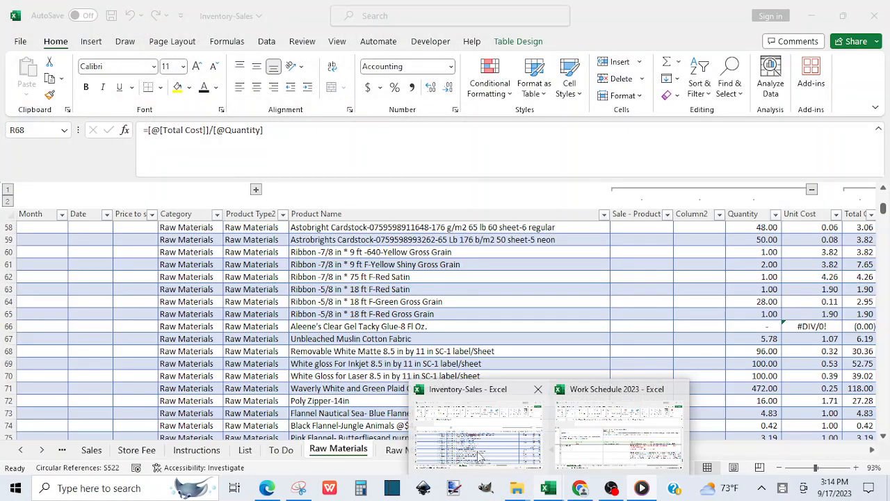
pyautogui.click(473, 435)
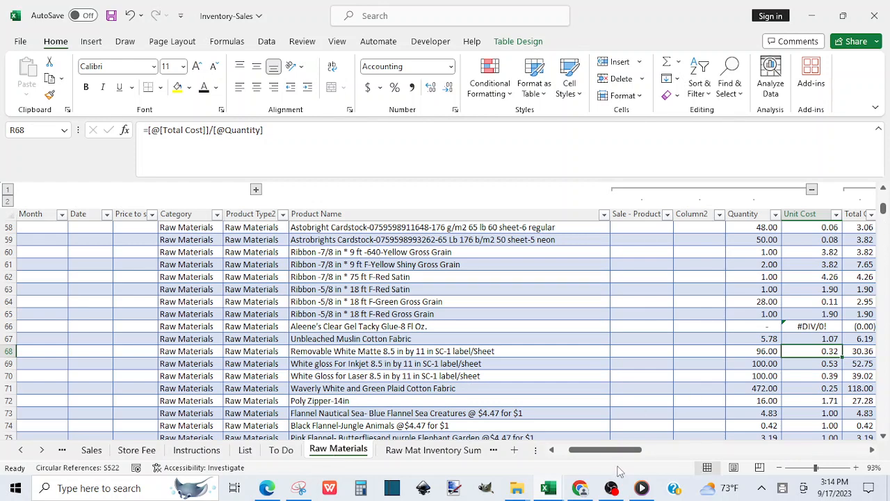
pyautogui.click(642, 488)
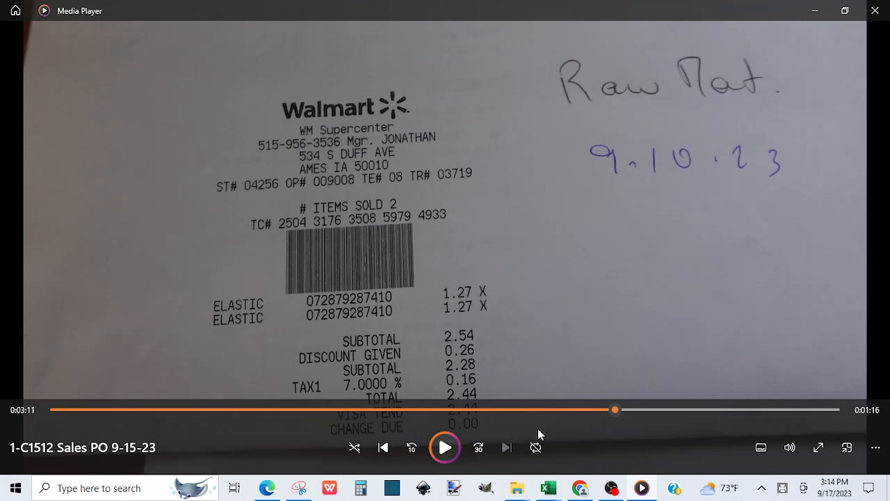
pyautogui.click(547, 489)
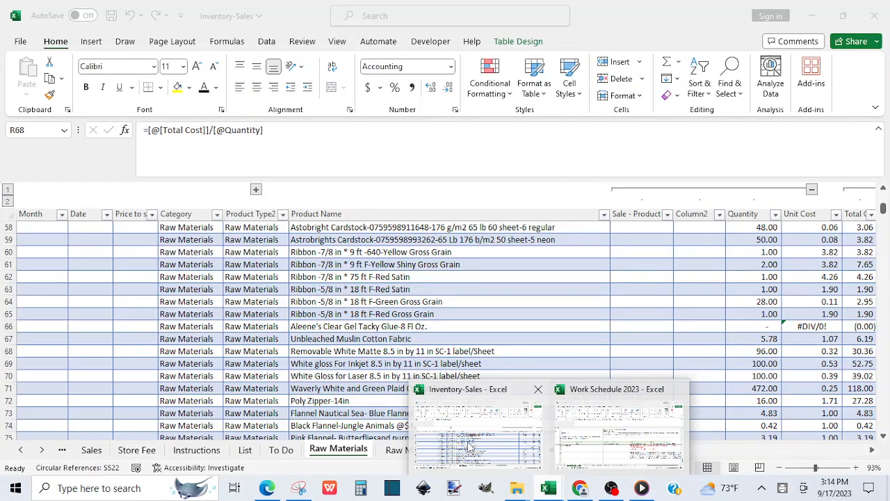
pyautogui.click(468, 445)
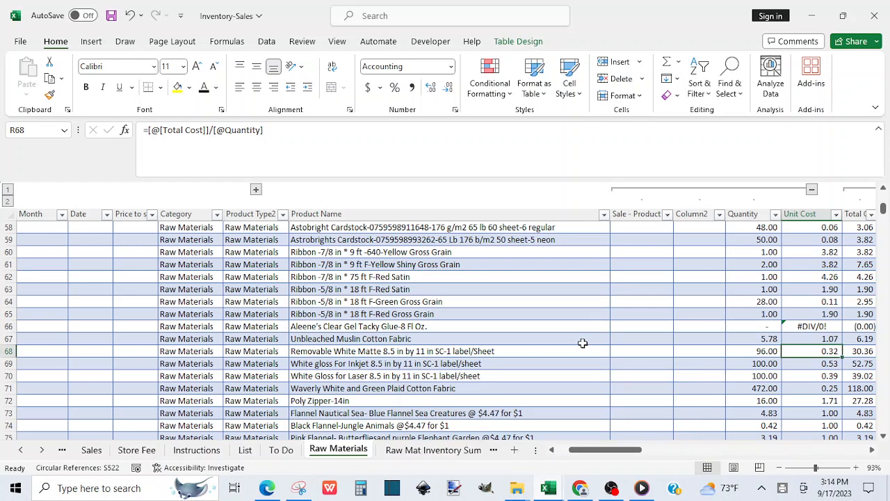
# Look through the product names in the Raw Materials table for existing elastic entries
pyautogui.click(883, 189)
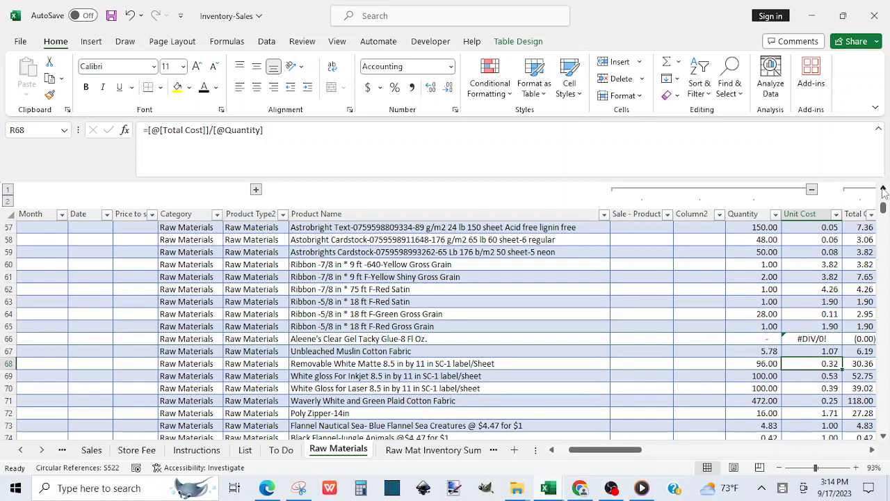
pyautogui.click(883, 189)
pyautogui.click(883, 189)
pyautogui.click(883, 189)
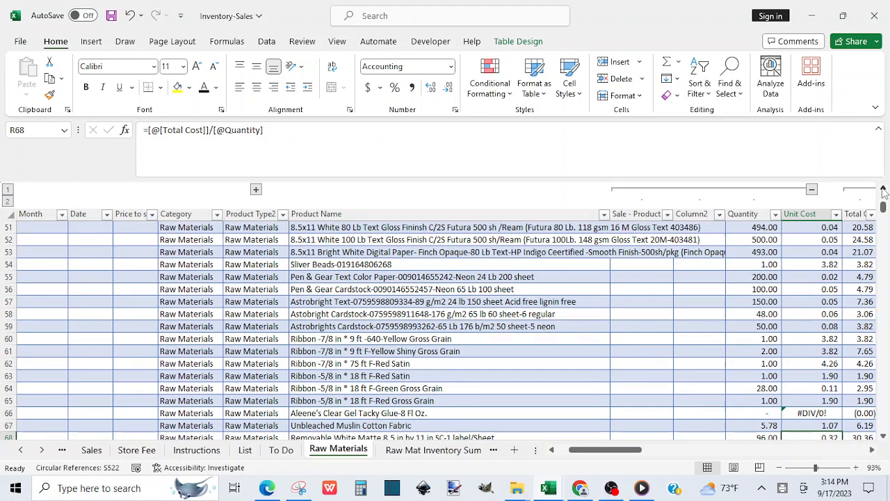
pyautogui.click(883, 190)
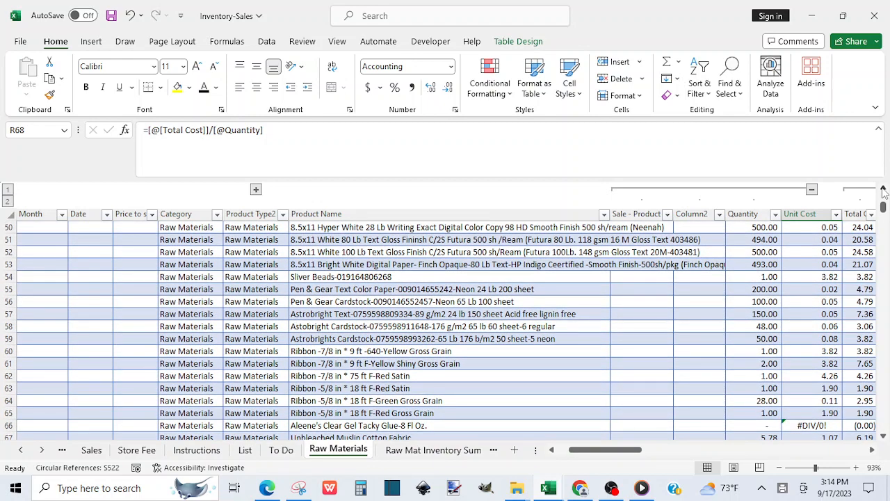
pyautogui.click(884, 189)
pyautogui.click(884, 189)
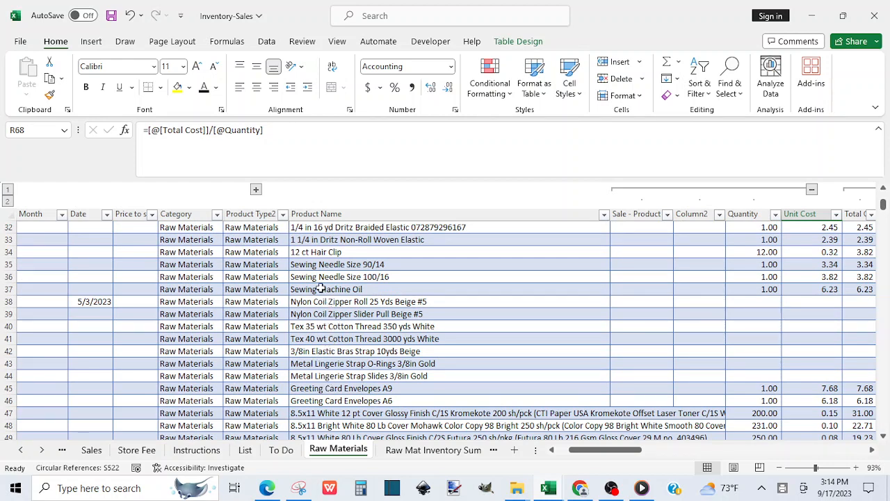
pyautogui.click(341, 351)
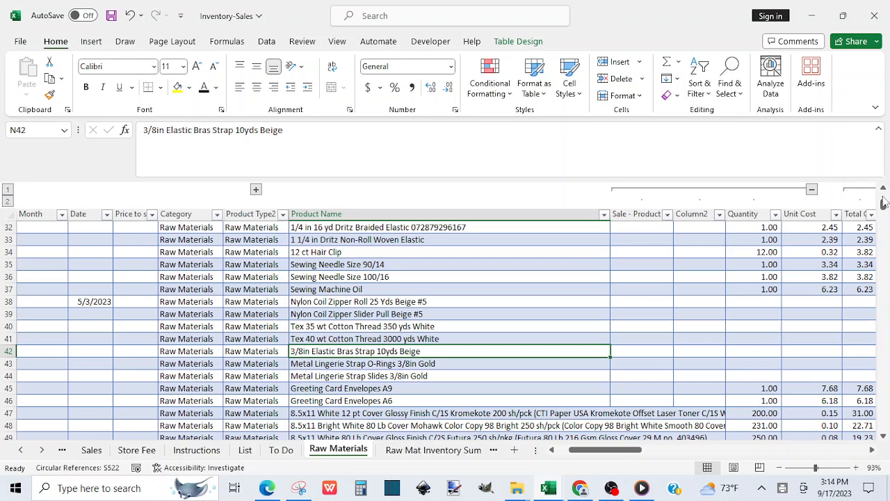
pyautogui.scroll(1, 884, 190)
pyautogui.click(883, 190)
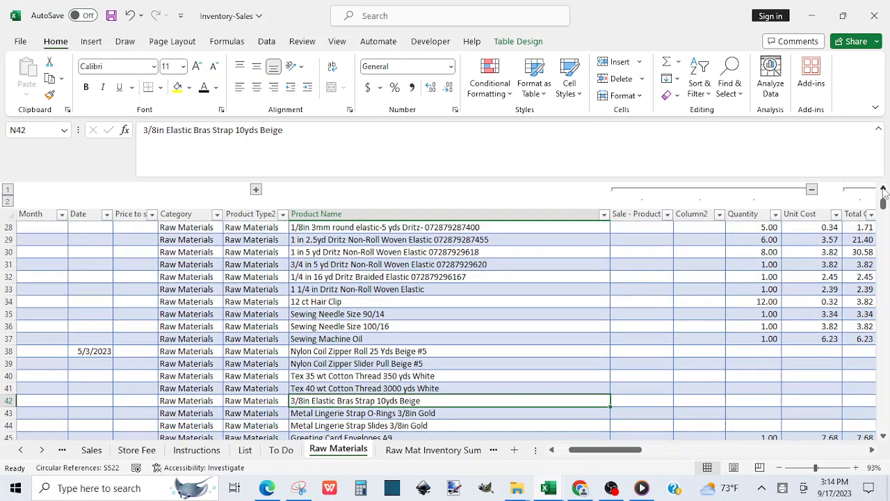
pyautogui.click(883, 190)
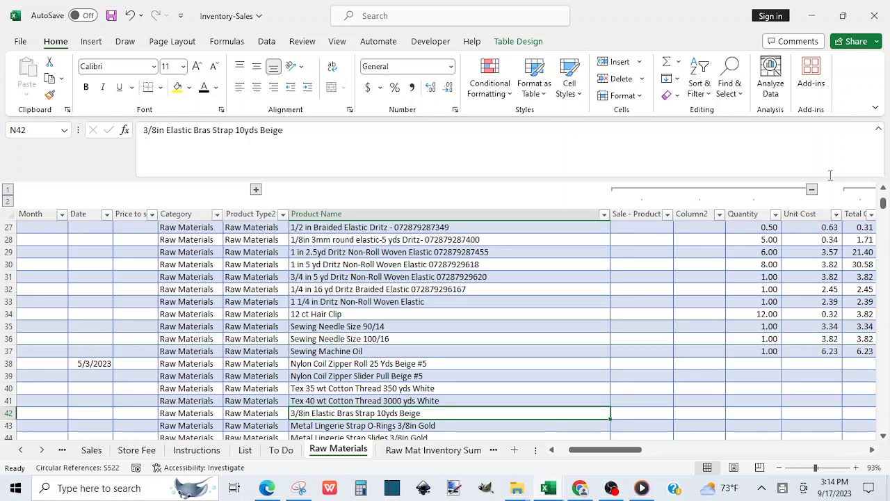
pyautogui.click(354, 302)
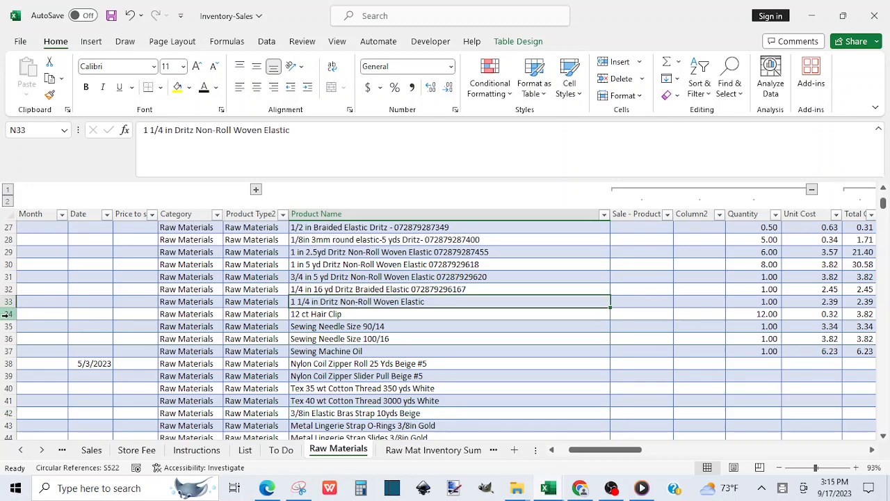
# Insert an empty row above the 12 ct Hair Clip row in the Raw Materials table
pyautogui.click(8, 314)
pyautogui.rightClick(7, 314)
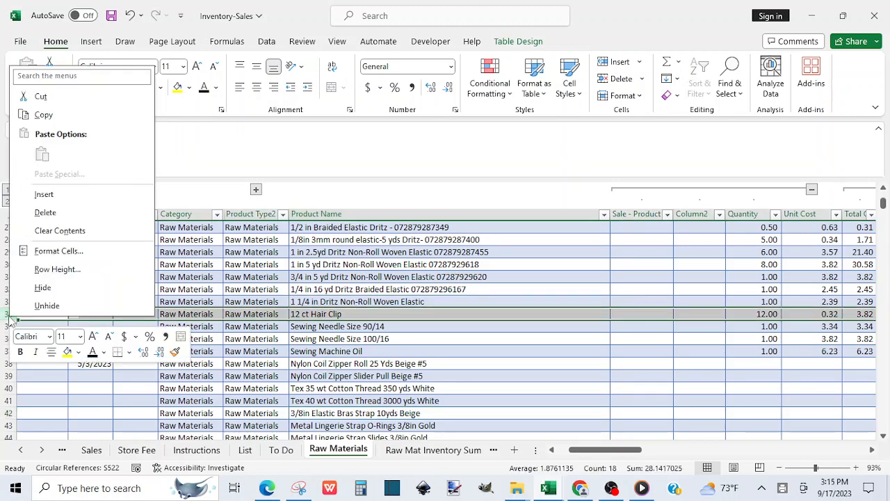
pyautogui.click(42, 194)
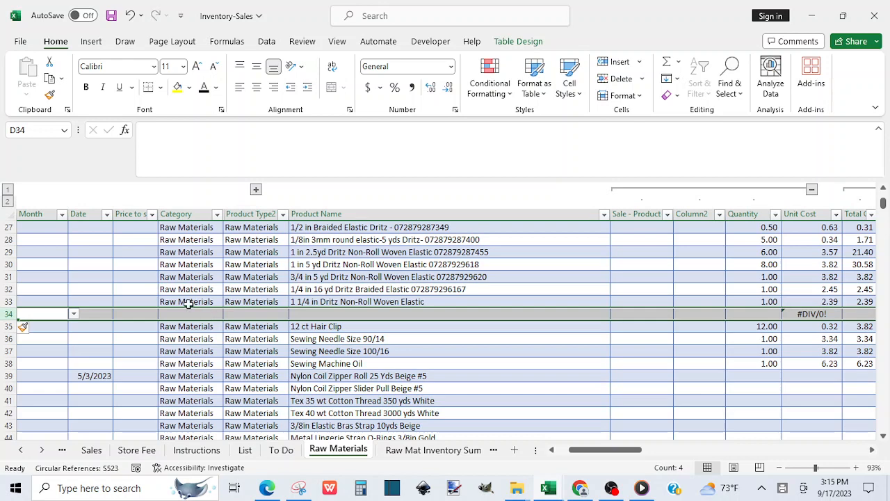
# Copy the 1 1/4 in Dritz Non-Roll Woven Elastic row into empty row 34, keeping source formatting, and dismiss the circular reference warning
pyautogui.click(5, 301)
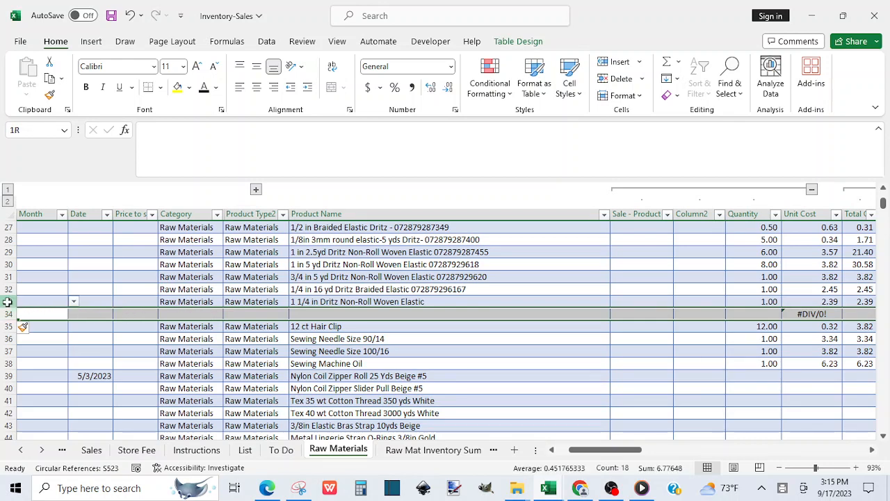
pyautogui.rightClick(5, 301)
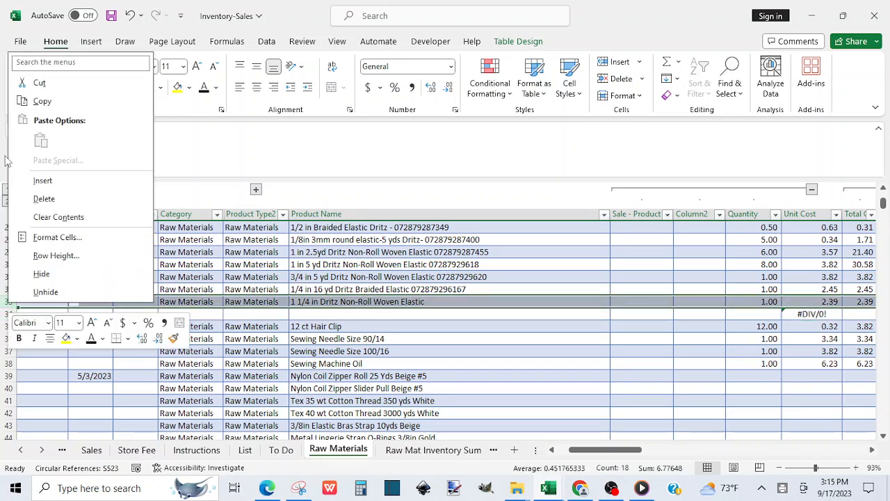
pyautogui.click(50, 106)
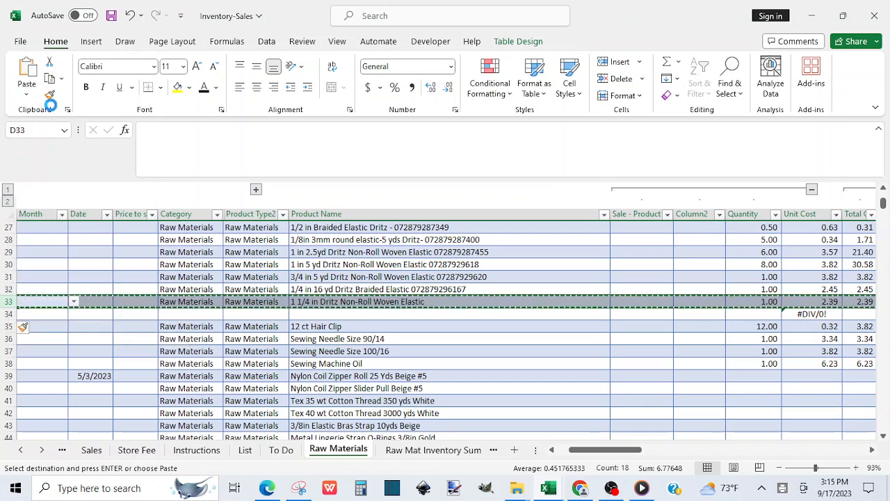
pyautogui.click(5, 314)
pyautogui.rightClick(5, 314)
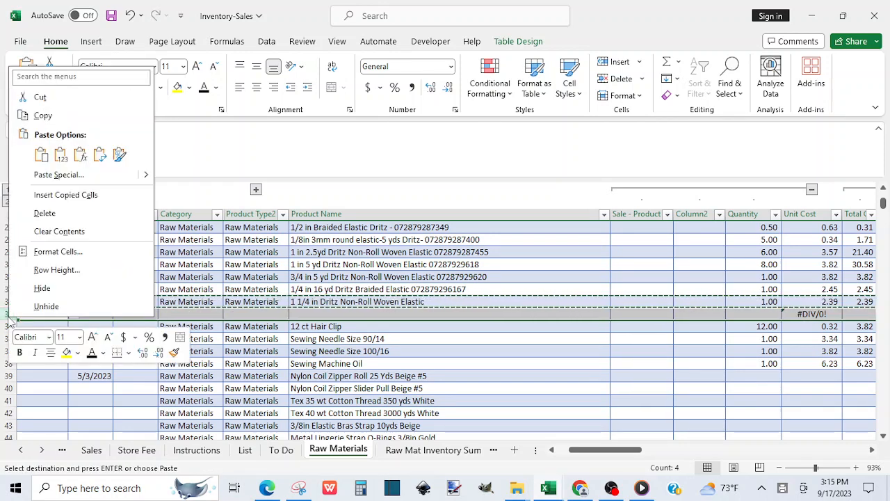
pyautogui.moveTo(139, 176)
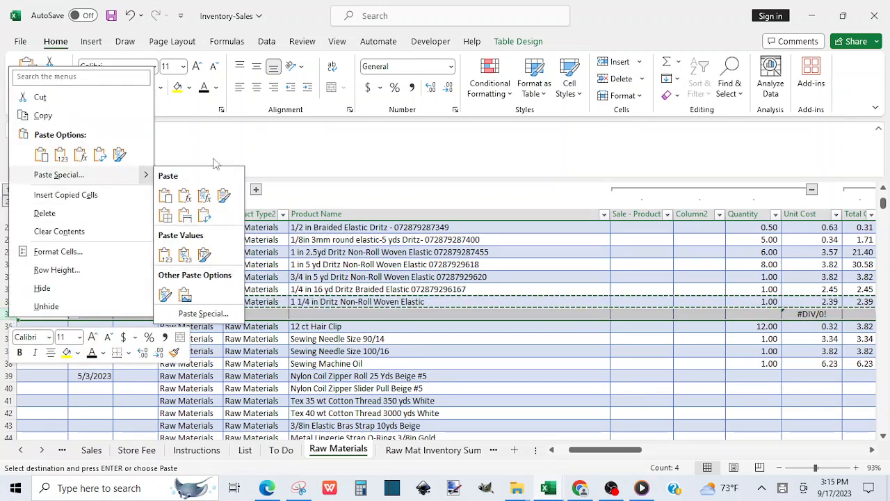
pyautogui.click(224, 196)
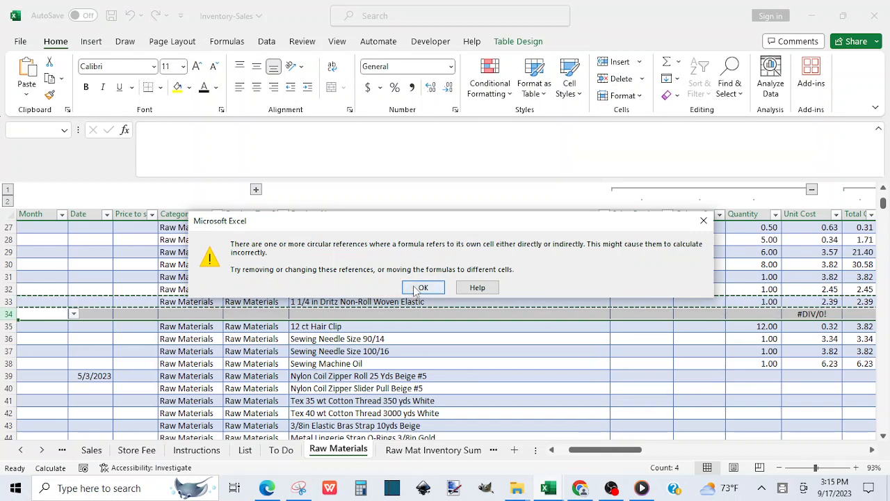
pyautogui.click(419, 288)
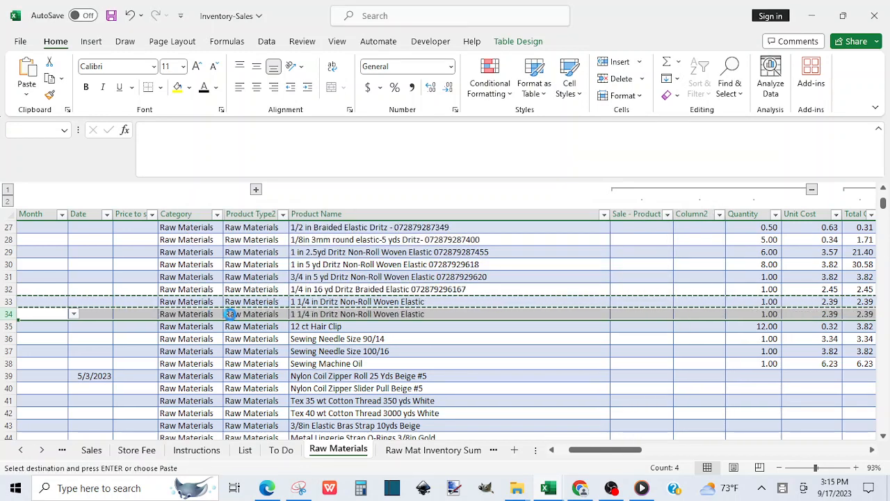
# Clear the product name, quantity and total cost from the copied row 34, dismissing the circular reference warning
pyautogui.click(302, 314)
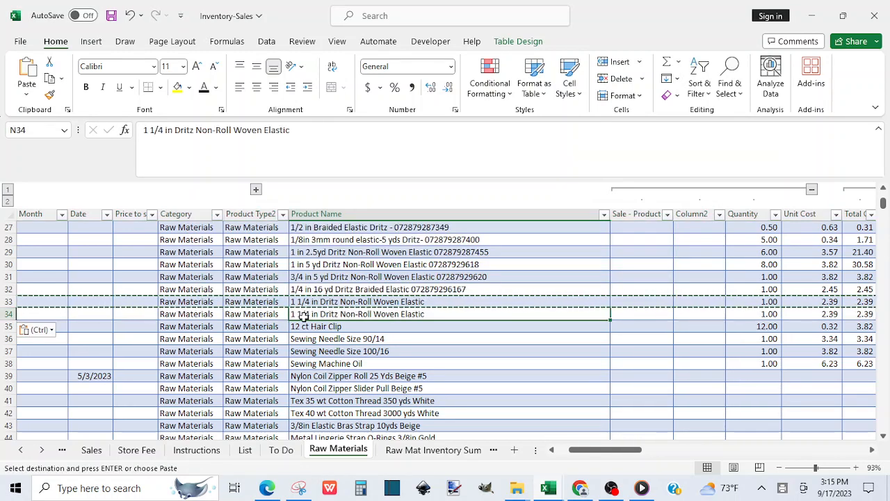
pyautogui.click(749, 315)
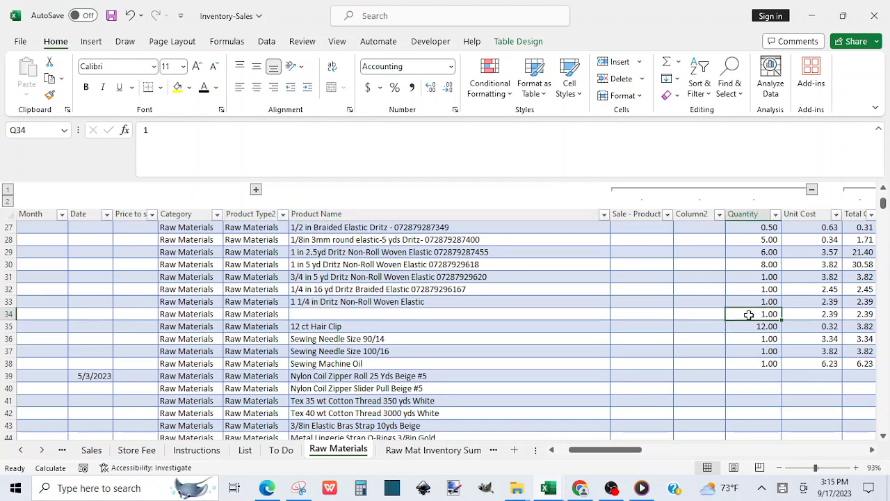
pyautogui.press('Delete')
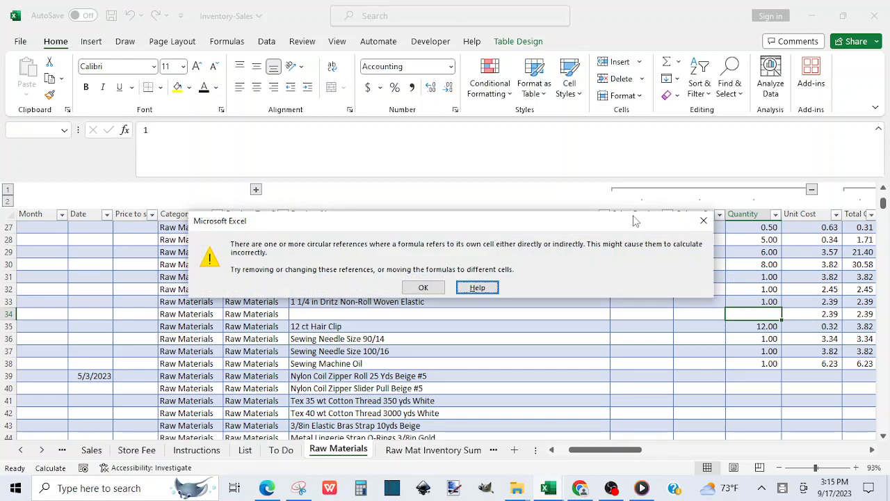
pyautogui.click(423, 287)
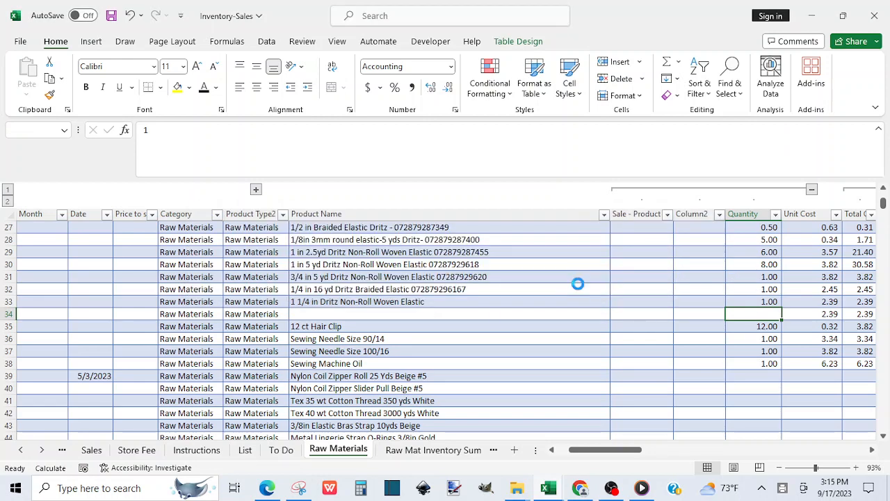
pyautogui.click(860, 314)
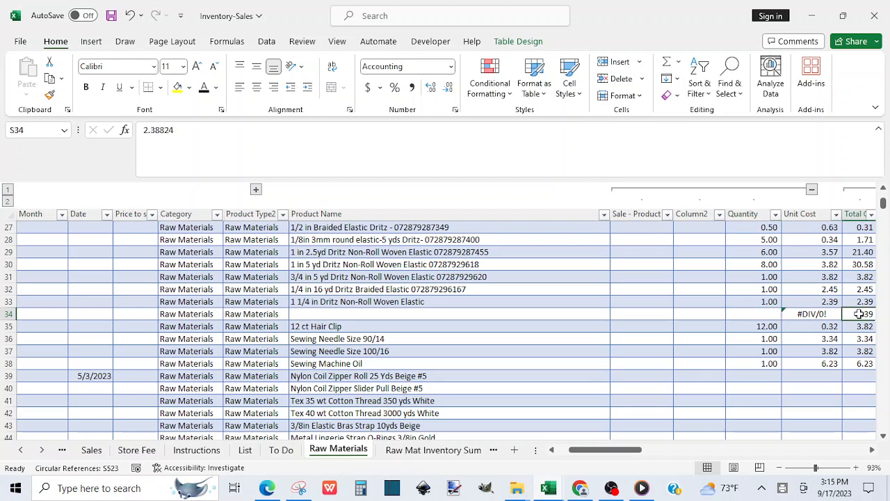
pyautogui.hscroll(5, 860, 314)
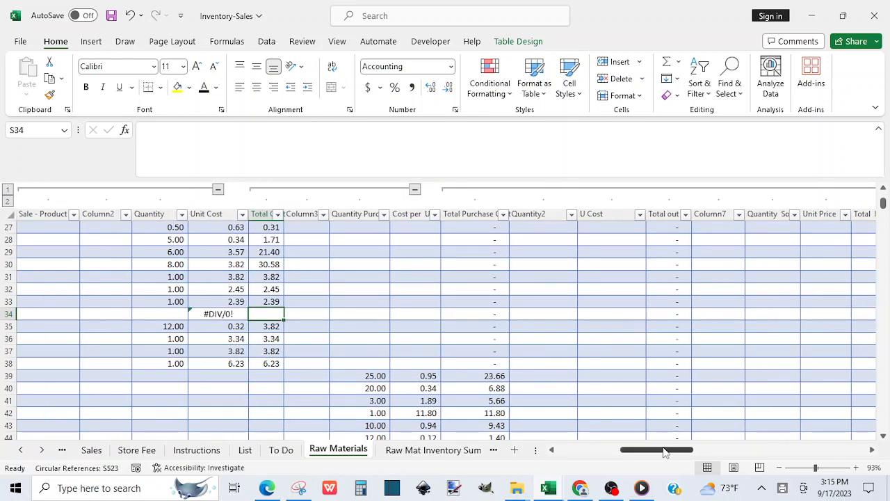
# Check the Walmart receipt in Media Player and enter Elastic Tread as the product name in row 34 of Raw Materials
pyautogui.moveTo(665, 452); pyautogui.dragTo(565, 454)
pyautogui.click(444, 313)
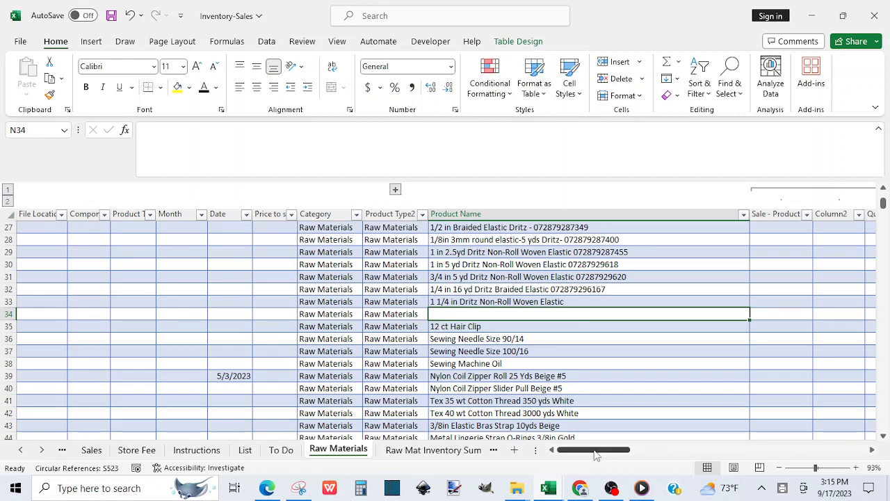
pyautogui.moveTo(642, 489)
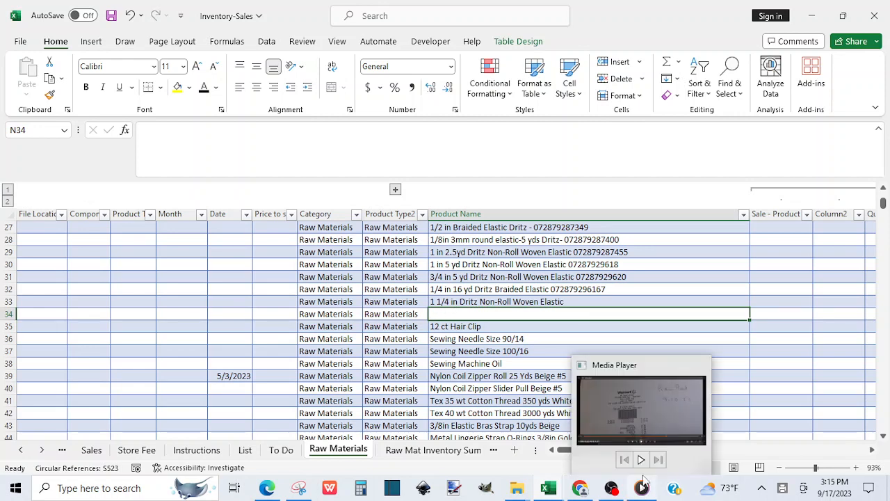
pyautogui.click(663, 424)
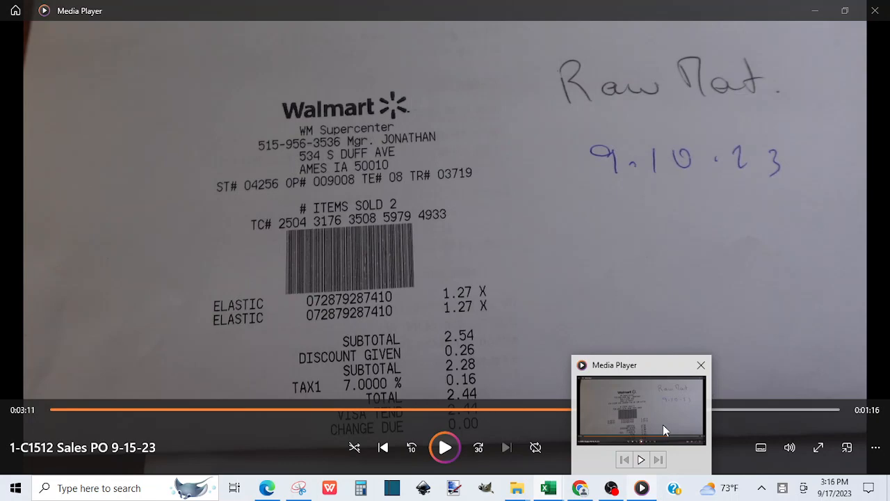
pyautogui.click(663, 424)
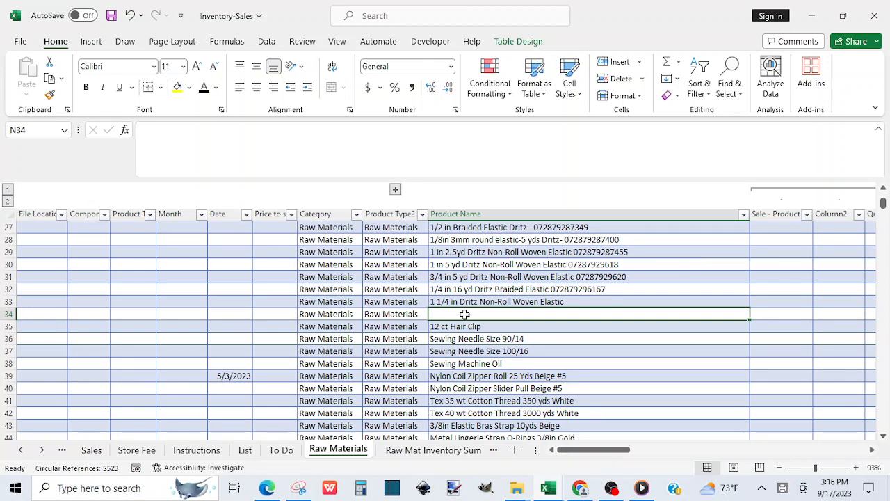
pyautogui.write('Elastic T')
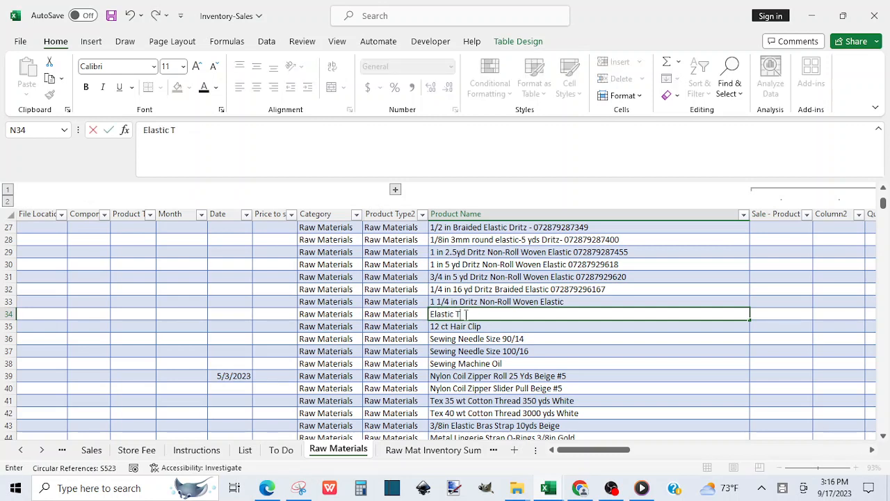
pyautogui.write('read')
pyautogui.press('Tab')
# Try to clear the Unit Cost formula in the Elastic Tread row and dismiss the circular reference warning
pyautogui.press('Tab')
pyautogui.press('Tab')
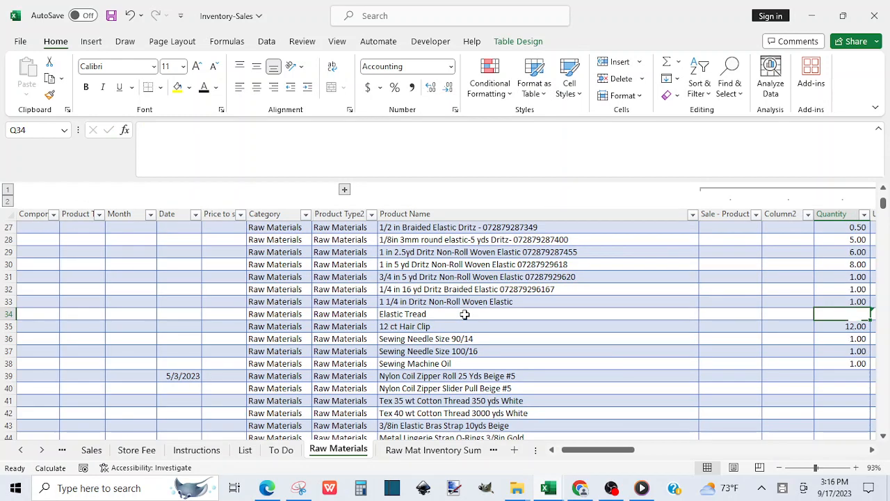
pyautogui.press('Tab')
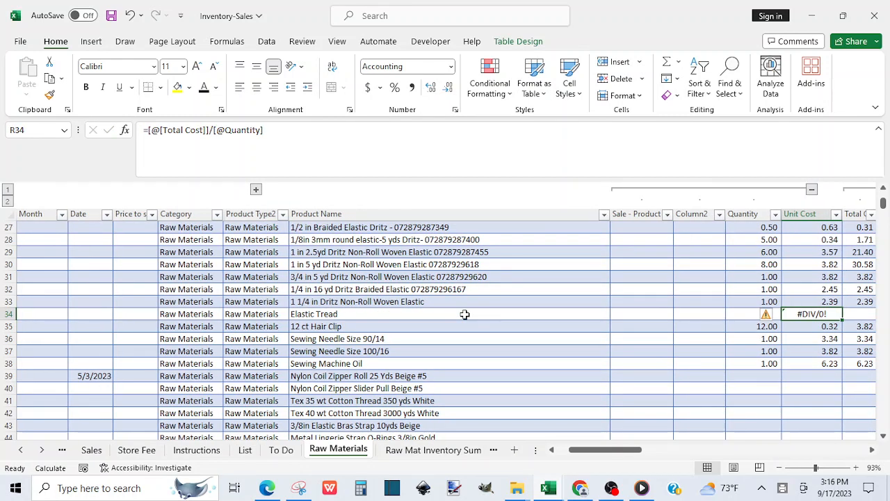
pyautogui.press('Delete')
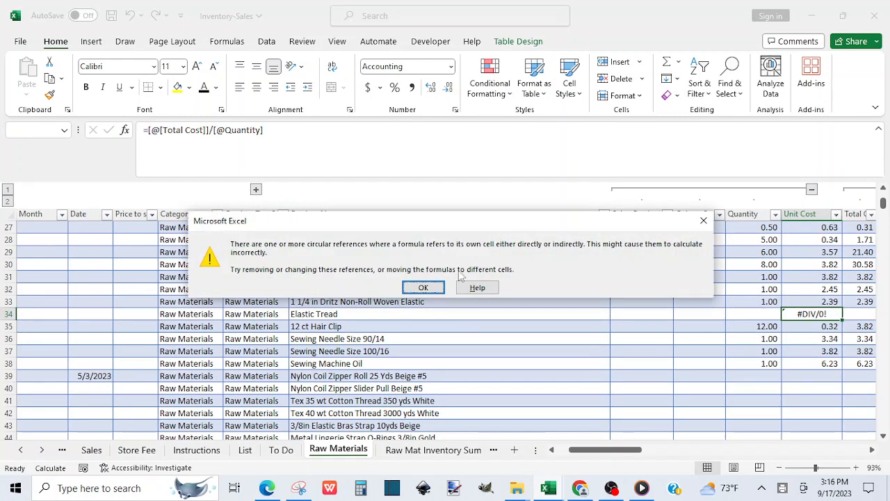
pyautogui.click(438, 286)
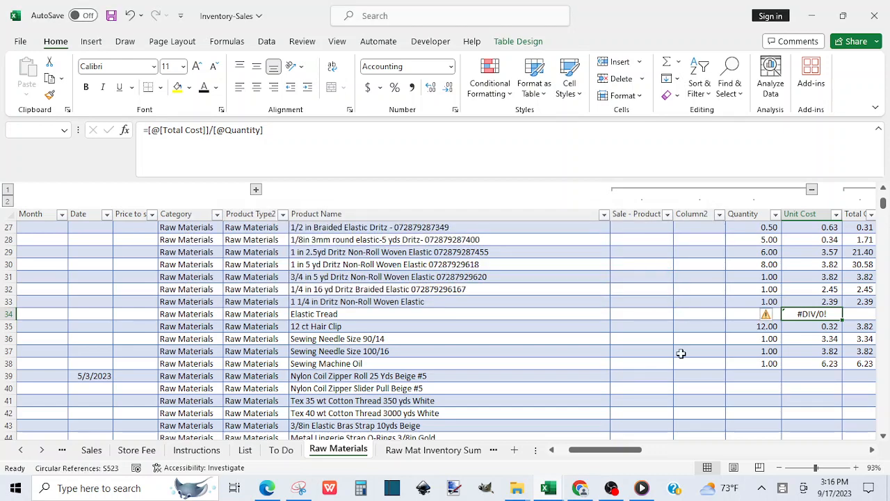
# Set the quantity purchased of Elastic Tread to 2
pyautogui.press('Tab')
pyautogui.press('Tab')
pyautogui.press('Tab')
pyautogui.press('Tab')
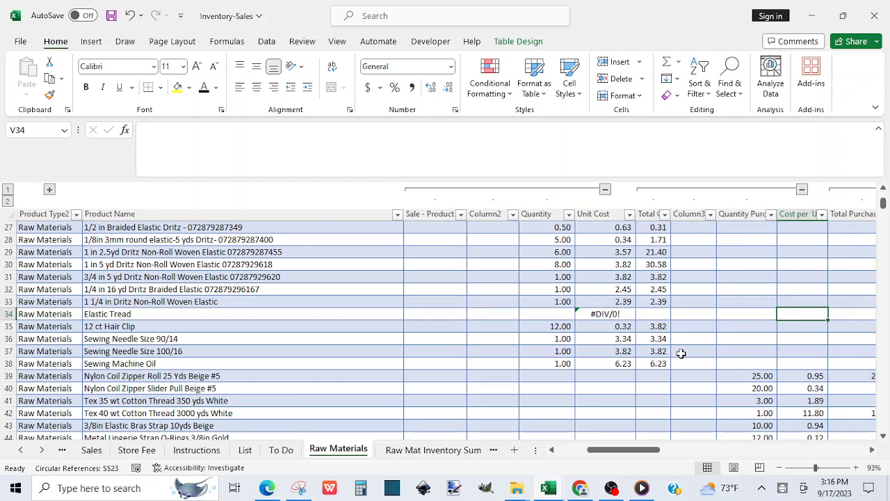
pyautogui.press('Tab')
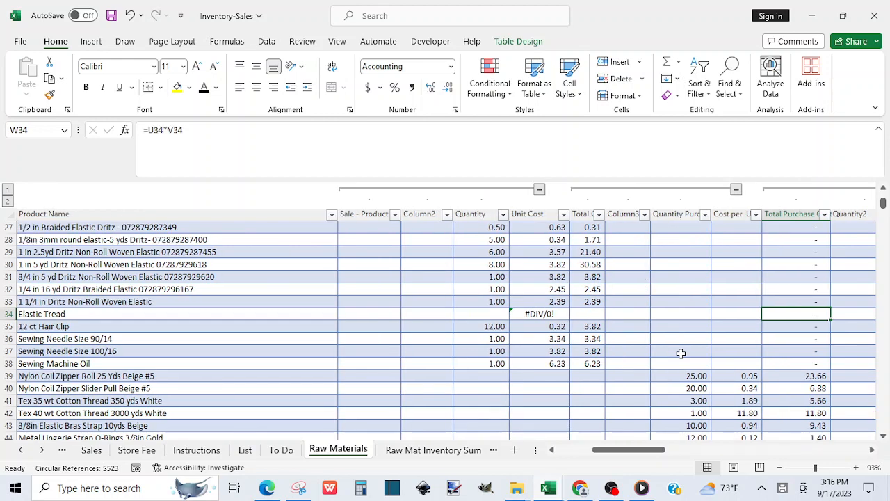
pyautogui.click(689, 312)
pyautogui.write('2')
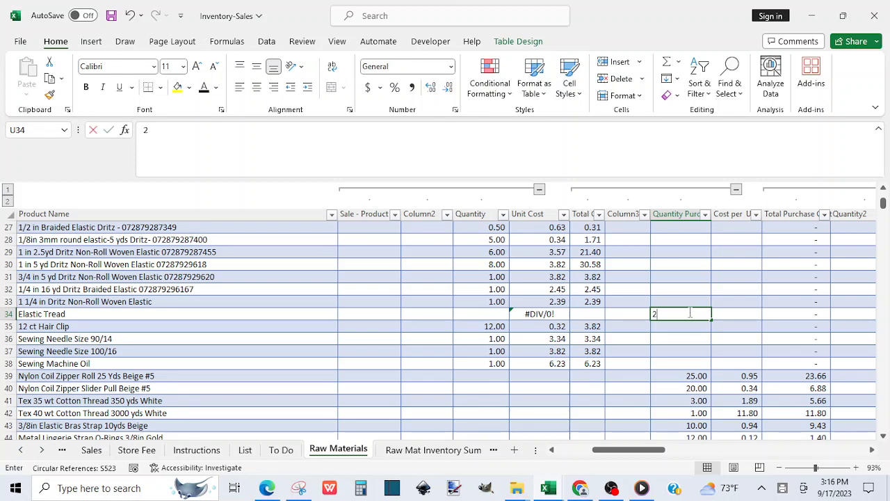
pyautogui.press('Tab')
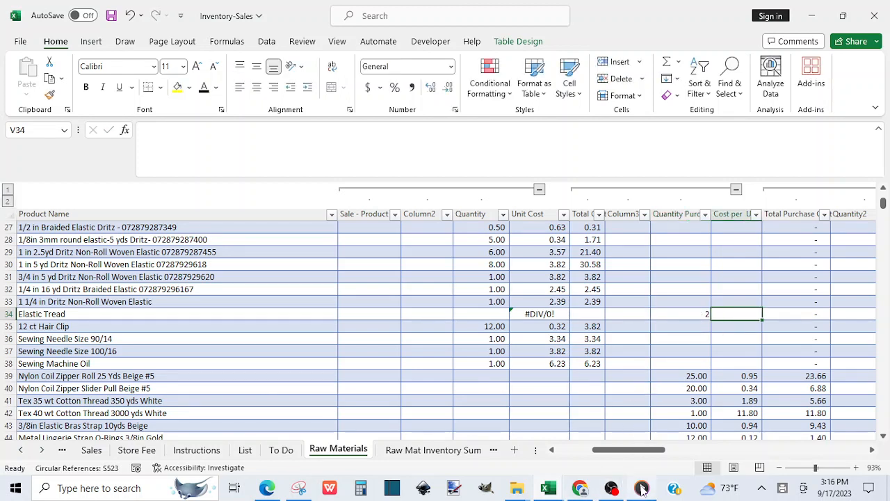
# Check the receipt total in Media Player and set the cost per unit of Elastic Tread with the formula =2.44/2
pyautogui.moveTo(642, 487)
pyautogui.click(644, 428)
pyautogui.write('2.44')
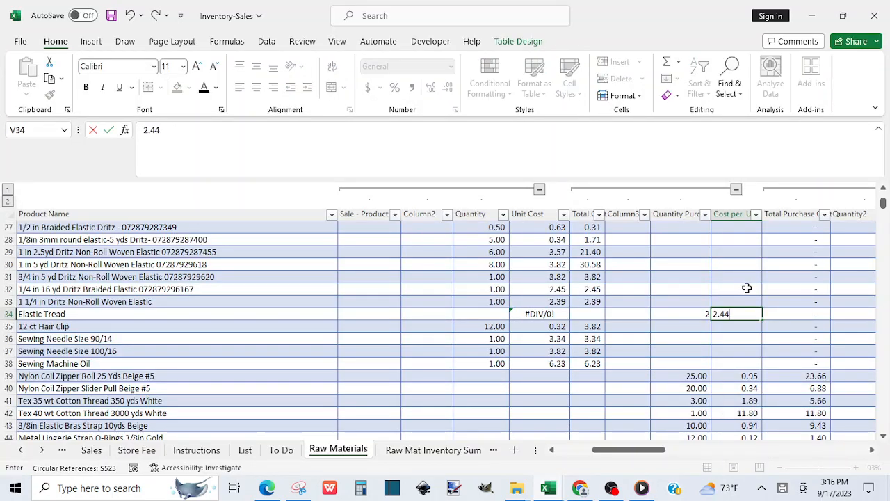
pyautogui.write('/2')
pyautogui.press('Return')
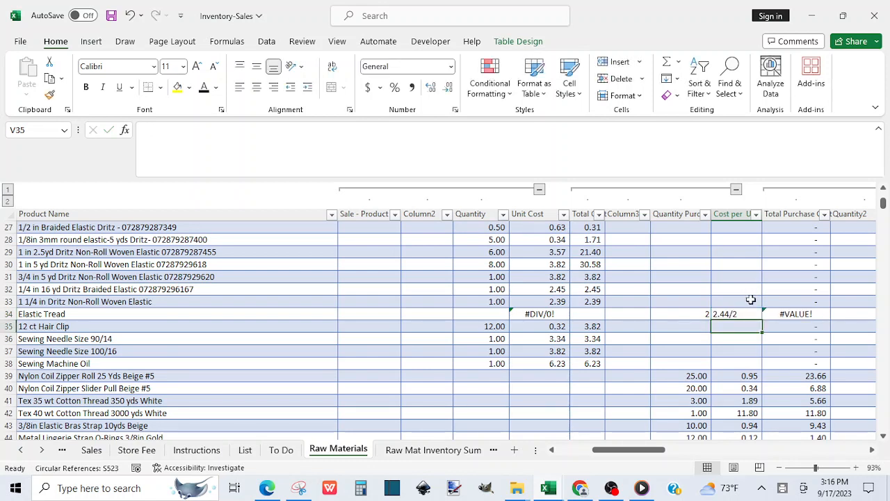
pyautogui.click(732, 313)
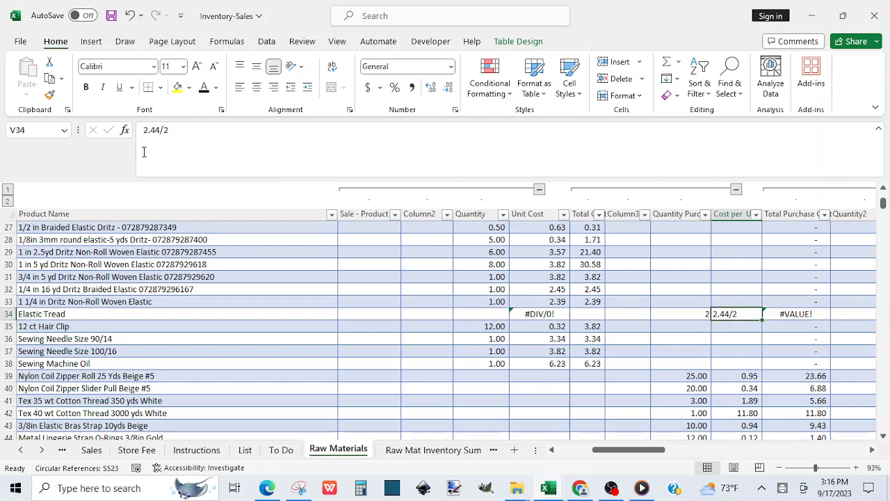
pyautogui.click(143, 130)
pyautogui.write('=')
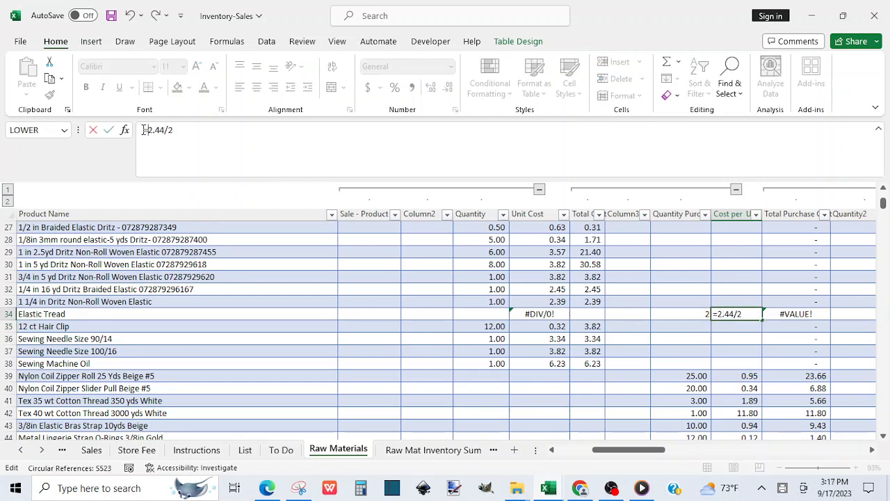
pyautogui.press('Return')
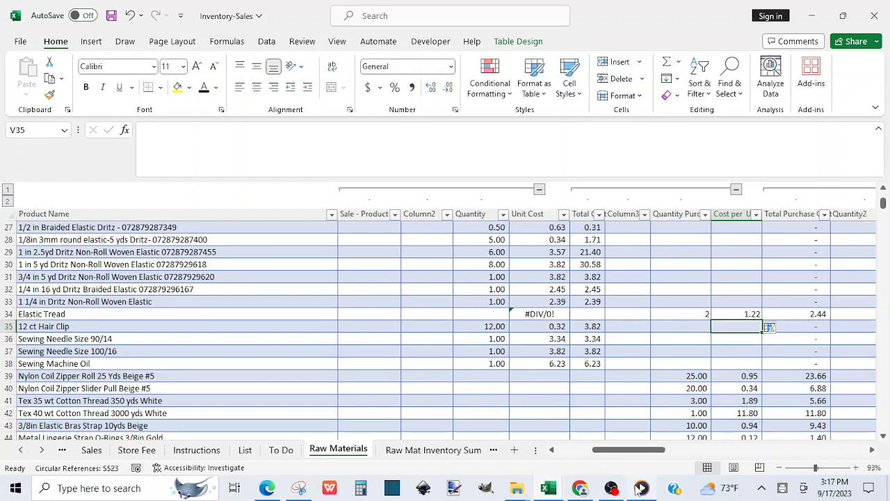
# Review the receipt in Media Player and the Work Schedule 2023 workbook, and return to the Inventory-Sales workbook
pyautogui.click(640, 489)
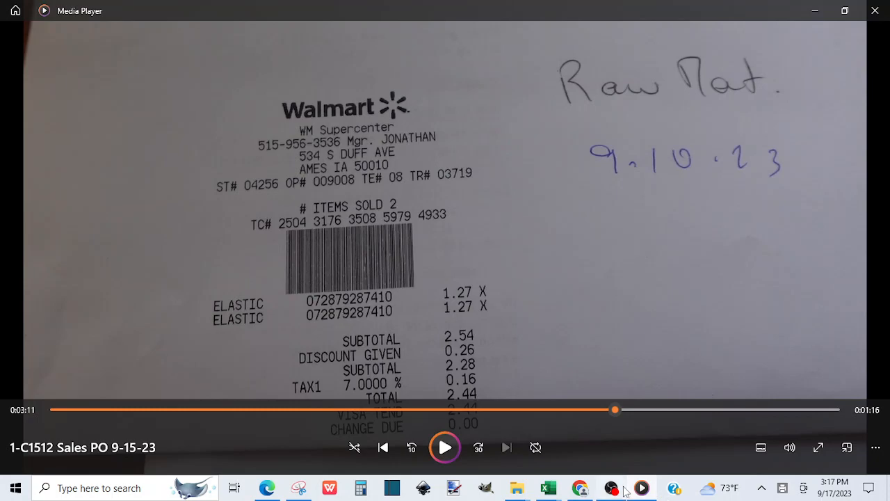
pyautogui.moveTo(557, 492)
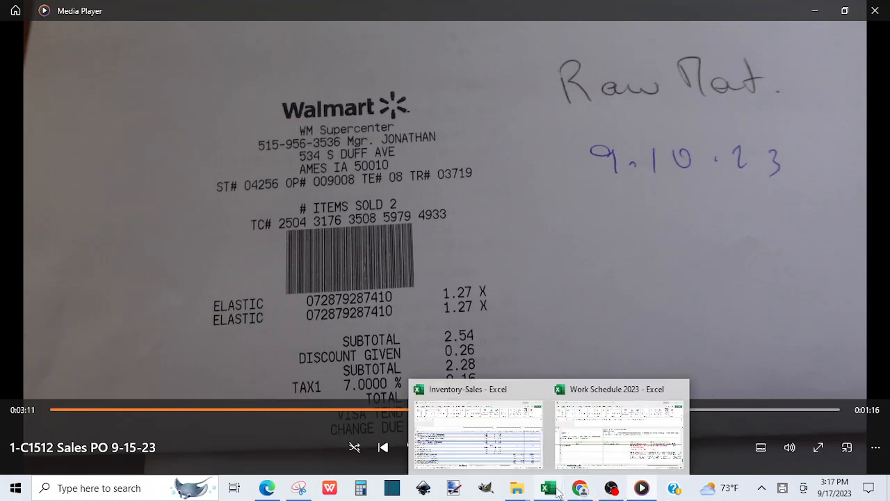
pyautogui.click(601, 436)
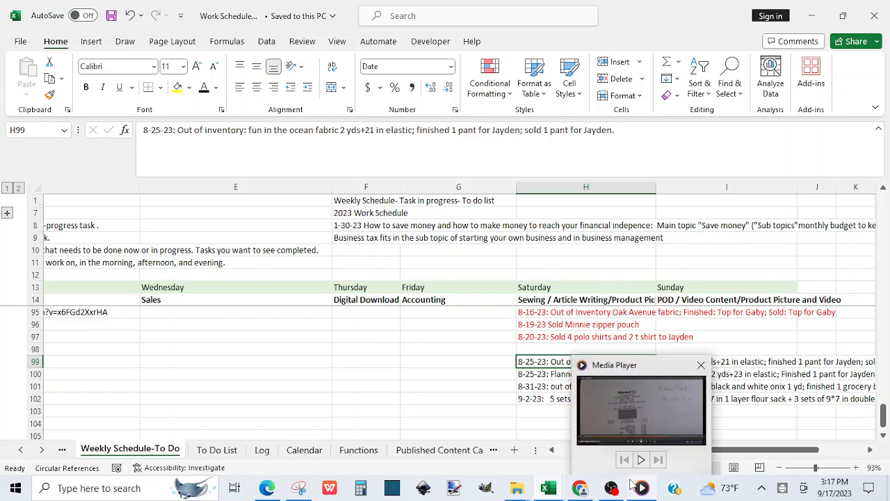
pyautogui.moveTo(560, 492)
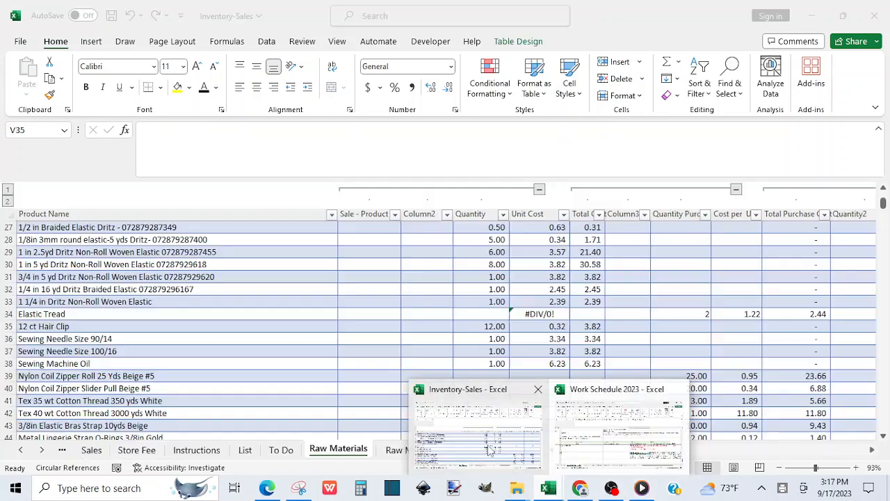
pyautogui.click(490, 450)
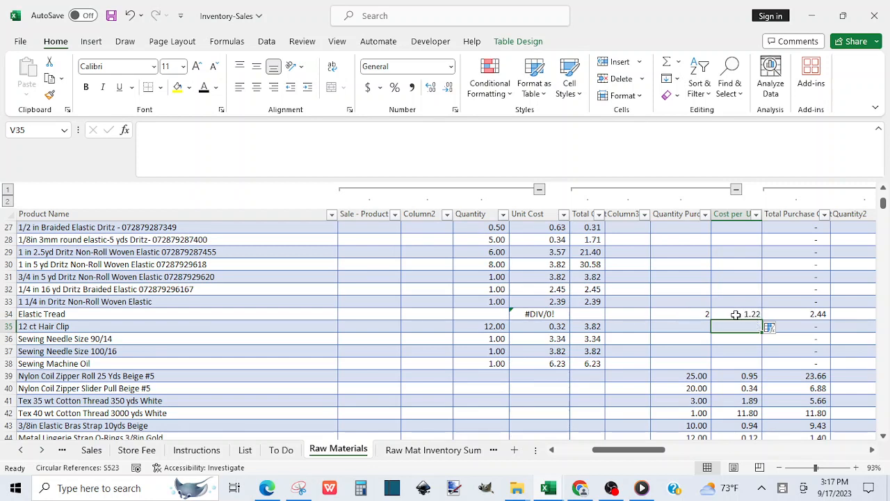
# Examine the product name, category and SKU columns in the Raw Mat Inventory Sum sheet and compare them with the Raw Materials sheet
pyautogui.click(433, 450)
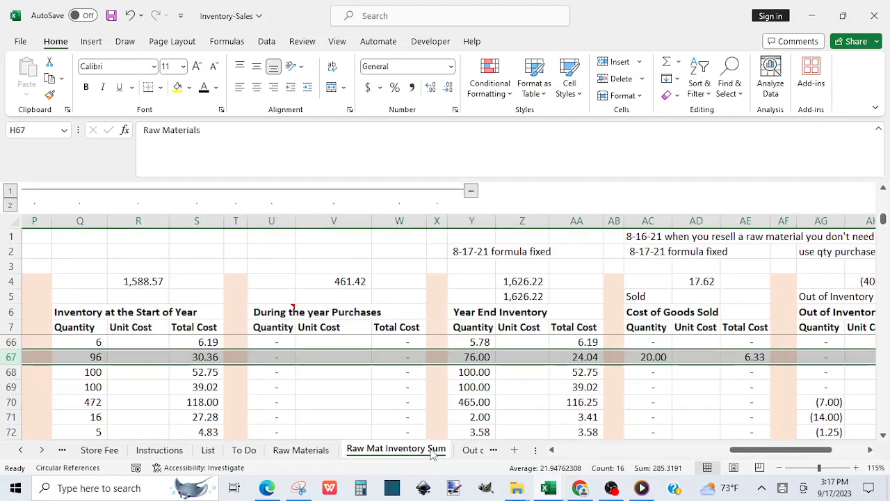
pyautogui.moveTo(742, 453); pyautogui.dragTo(654, 456)
pyautogui.click(602, 451)
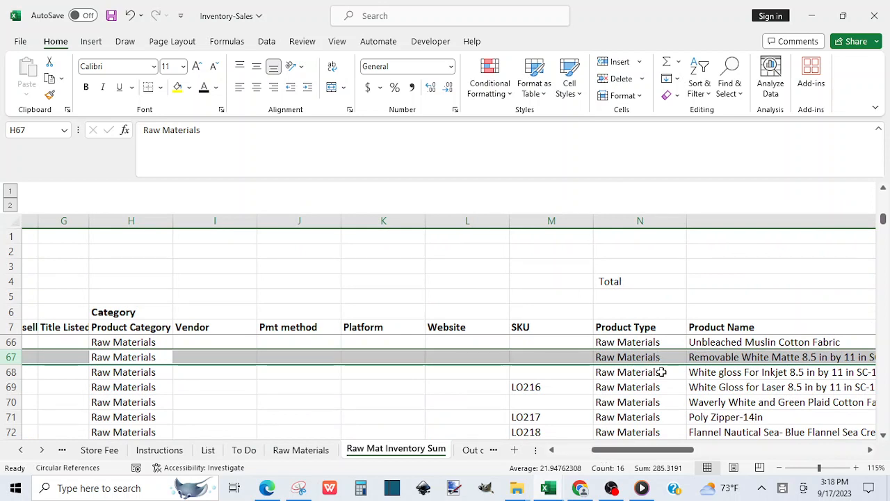
pyautogui.click(301, 450)
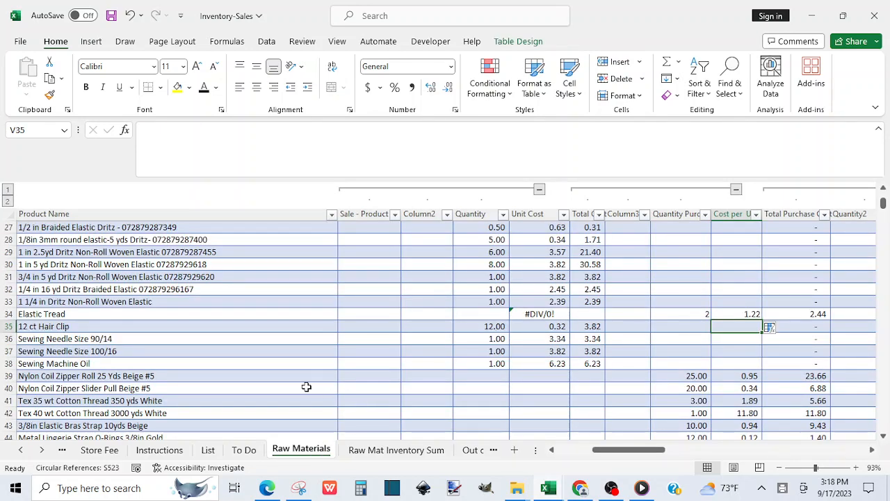
pyautogui.click(383, 449)
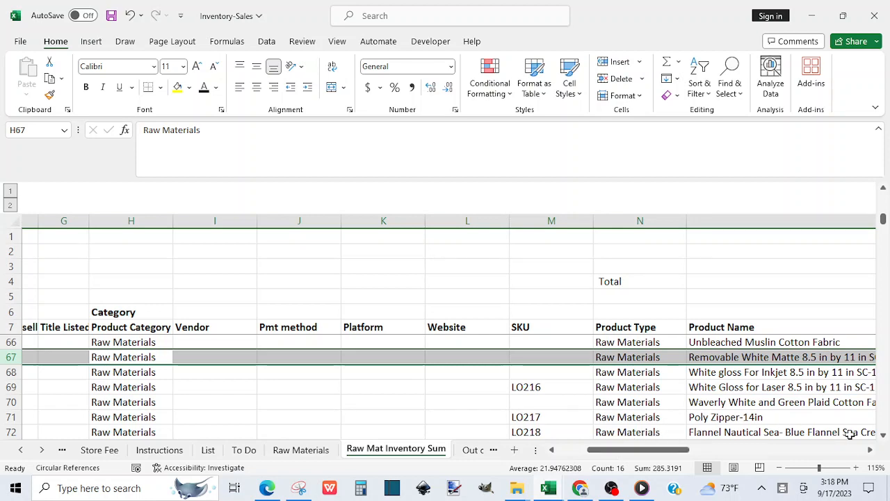
pyautogui.click(882, 434)
pyautogui.click(883, 434)
pyautogui.click(883, 435)
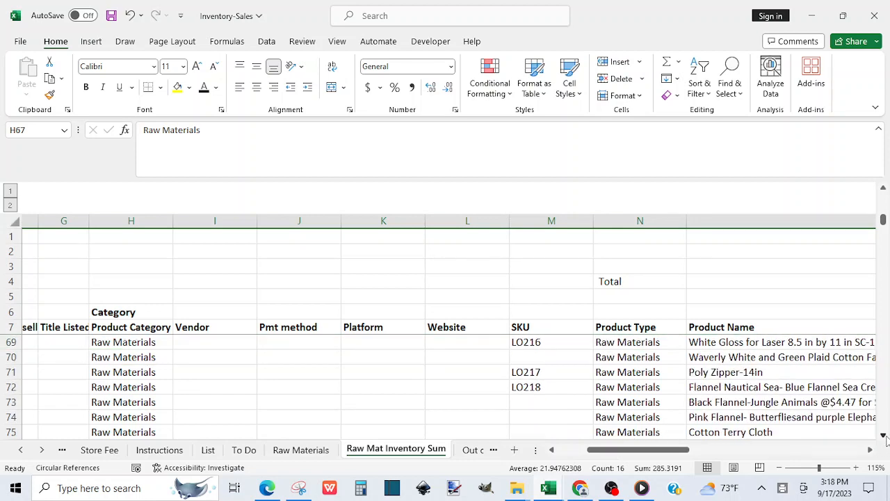
pyautogui.click(883, 435)
pyautogui.click(883, 434)
pyautogui.click(883, 435)
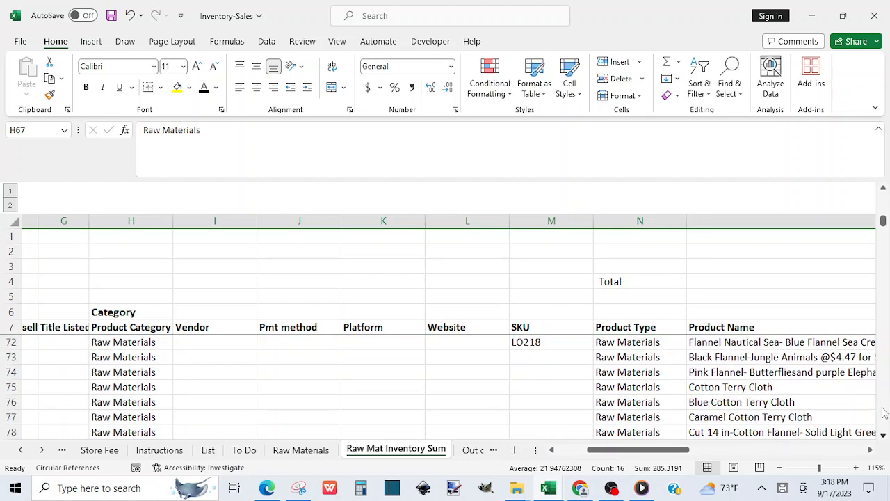
pyautogui.click(883, 189)
pyautogui.click(883, 189)
pyautogui.click(884, 189)
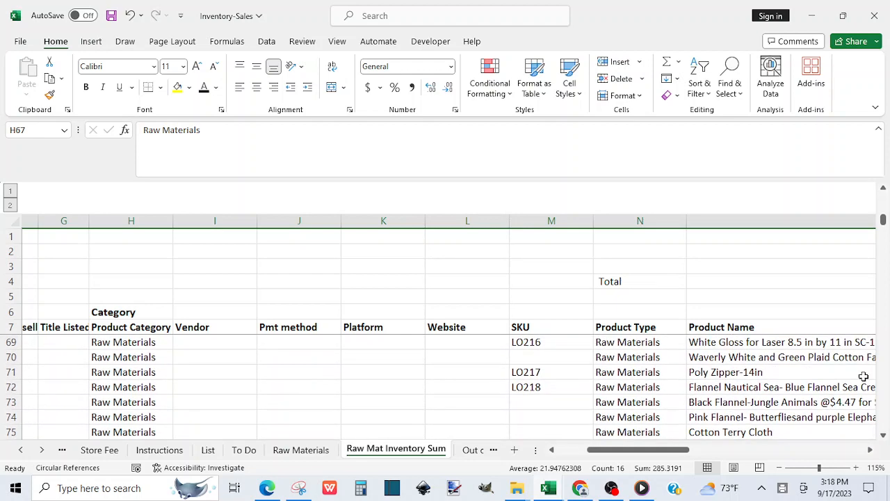
pyautogui.click(869, 451)
pyautogui.click(869, 451)
pyautogui.click(869, 451)
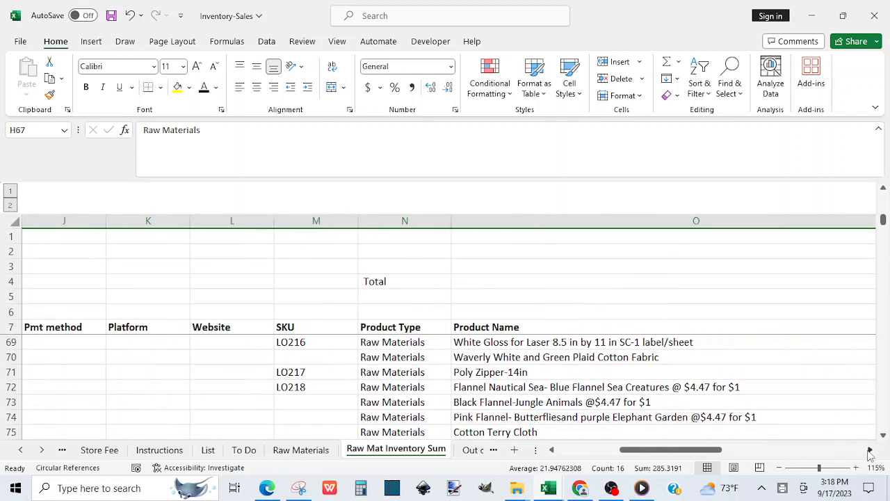
# Locate the Dritz elastic rows just above 12 ct Hair Clip in the Raw Mat Inventory Sum sheet
pyautogui.click(883, 189)
pyautogui.click(883, 189)
pyautogui.click(884, 189)
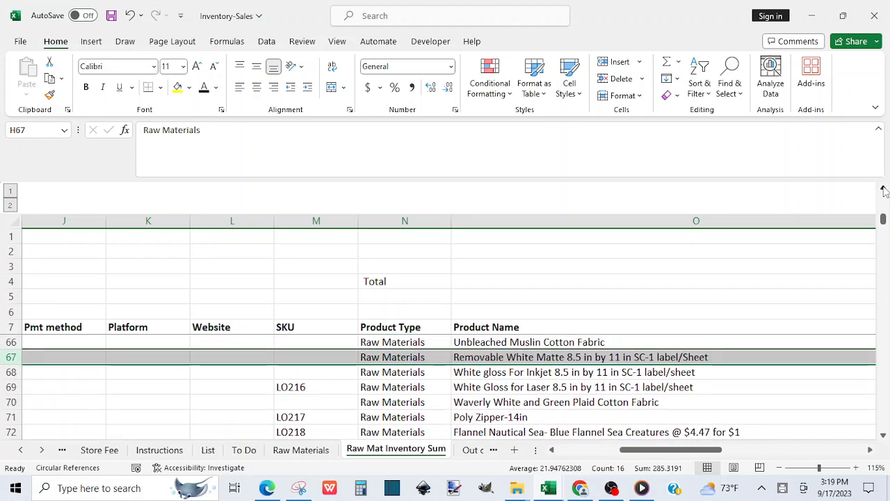
pyautogui.click(883, 190)
pyautogui.click(883, 189)
pyautogui.click(883, 189)
pyautogui.click(884, 189)
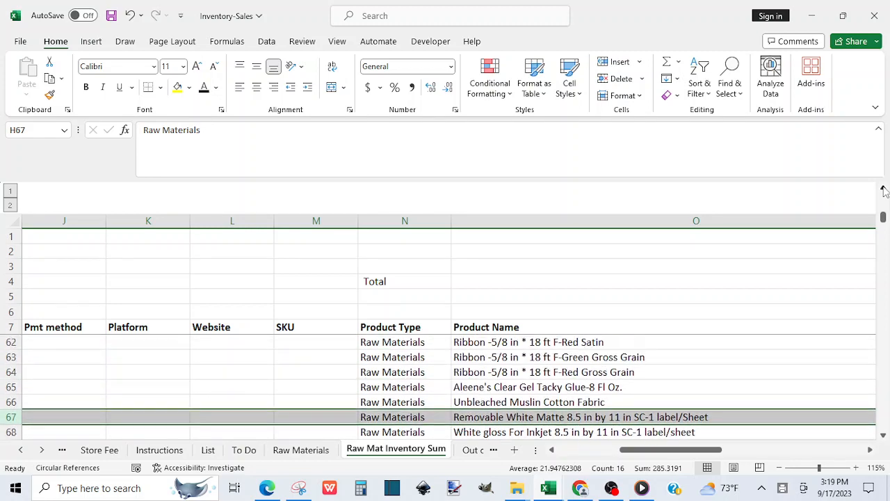
pyautogui.click(883, 189)
pyautogui.click(883, 189)
pyautogui.click(883, 189)
pyautogui.click(883, 189)
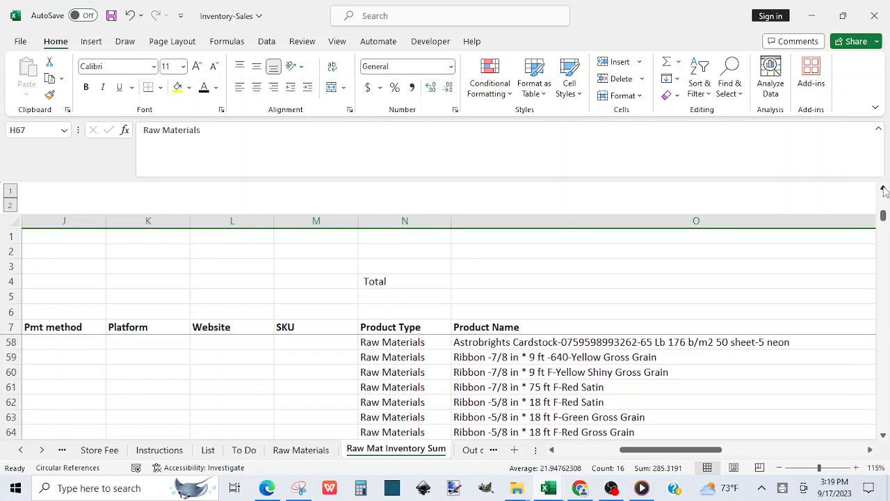
pyautogui.click(884, 189)
pyautogui.click(883, 189)
pyautogui.click(883, 189)
pyautogui.click(884, 189)
pyautogui.click(884, 189)
pyautogui.click(883, 189)
pyautogui.click(883, 189)
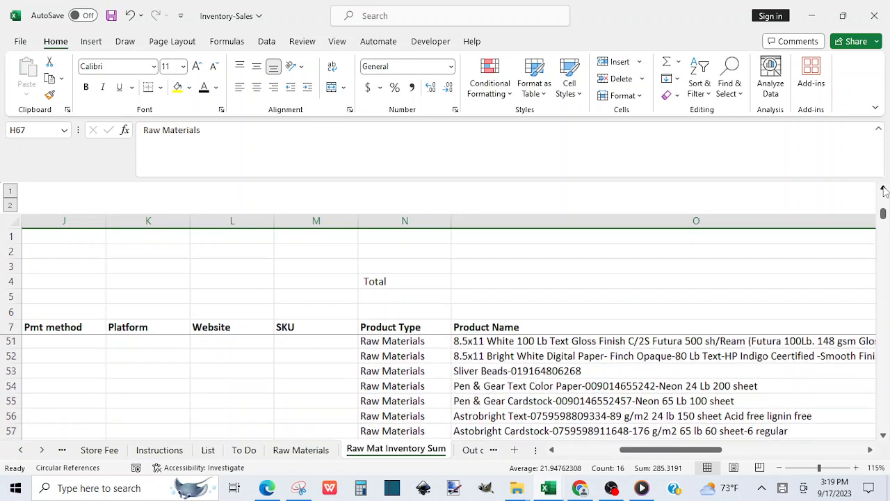
pyautogui.click(883, 189)
pyautogui.click(883, 189)
pyautogui.click(884, 190)
pyautogui.click(883, 190)
pyautogui.click(883, 189)
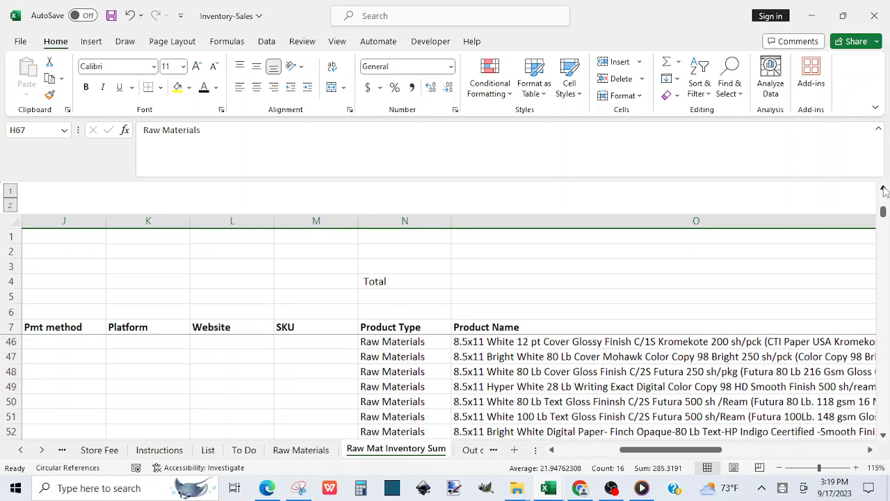
pyautogui.click(883, 189)
pyautogui.click(884, 189)
pyautogui.click(883, 189)
pyautogui.scroll(4, 883, 190)
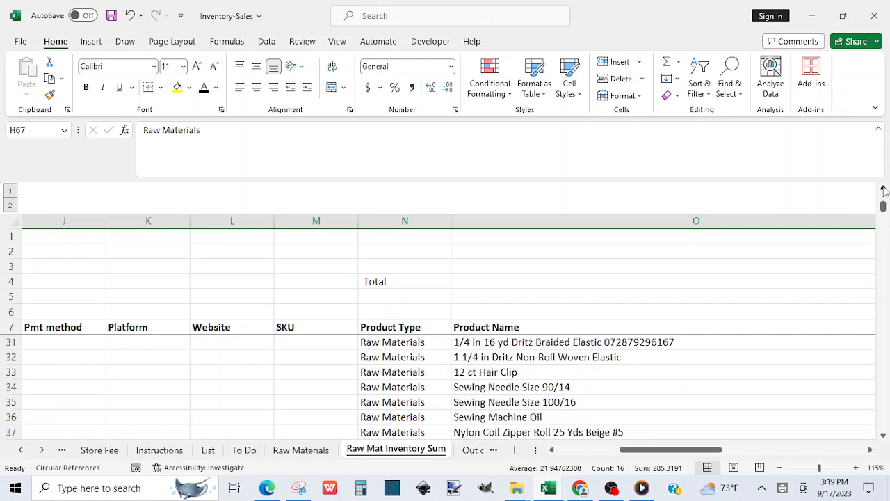
pyautogui.click(883, 189)
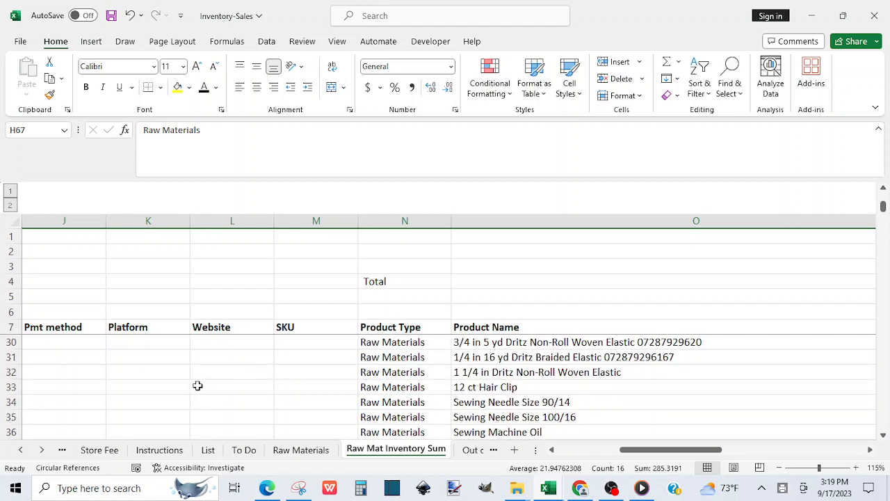
# Insert a copy of the 1 1/4 in Dritz Non-Roll Woven Elastic row above 12 ct Hair Clip and clear the copy's product name
pyautogui.click(7, 373)
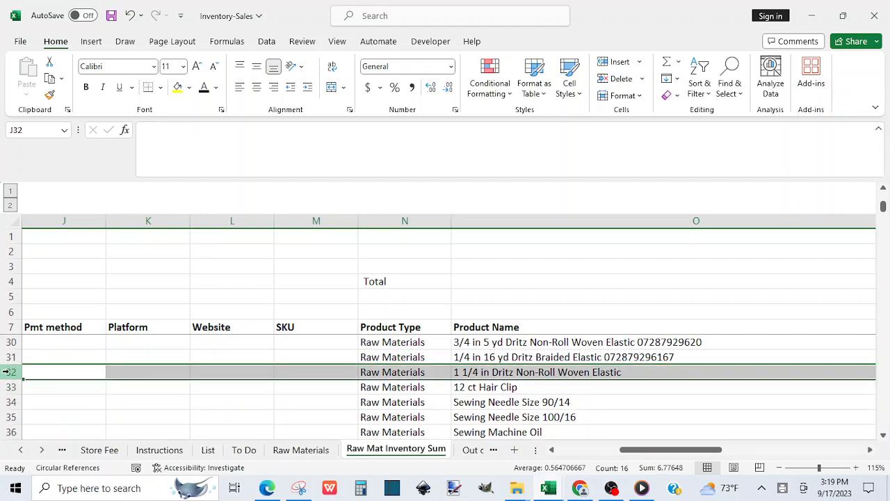
pyautogui.hotkey('ctrl', 'c')
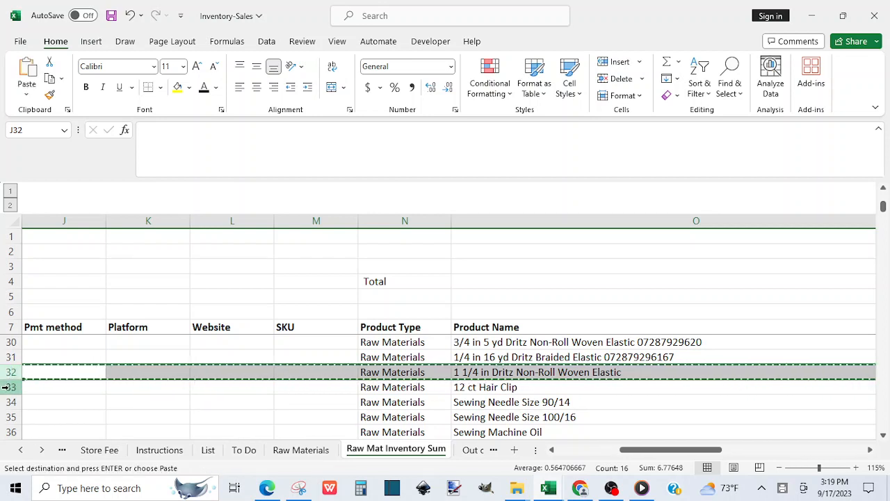
pyautogui.click(9, 387)
pyautogui.rightClick(9, 388)
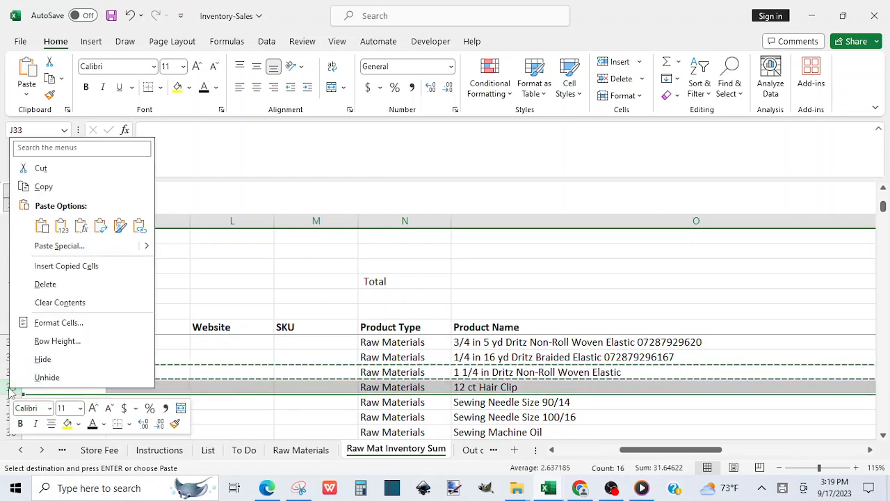
pyautogui.click(68, 266)
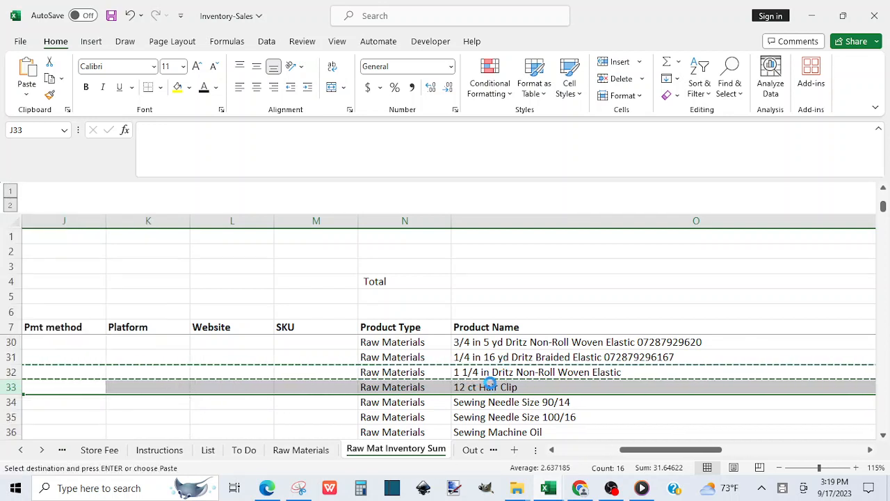
pyautogui.click(489, 387)
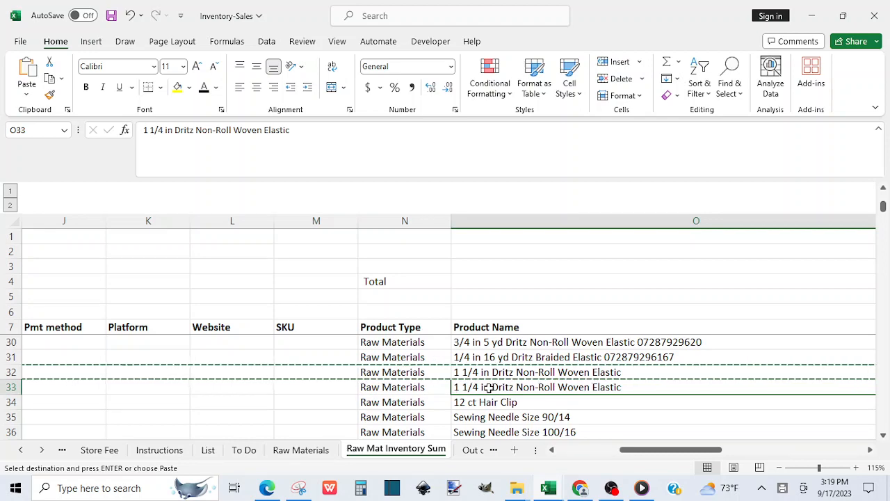
pyautogui.press('Delete')
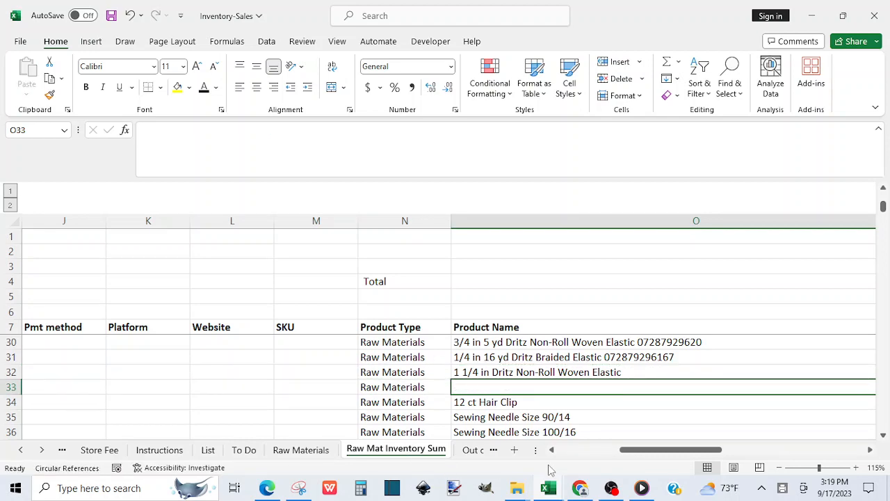
# Copy the product name text Elastic Tread from row 34 of the Raw Materials sheet
pyautogui.moveTo(645, 453); pyautogui.dragTo(630, 437)
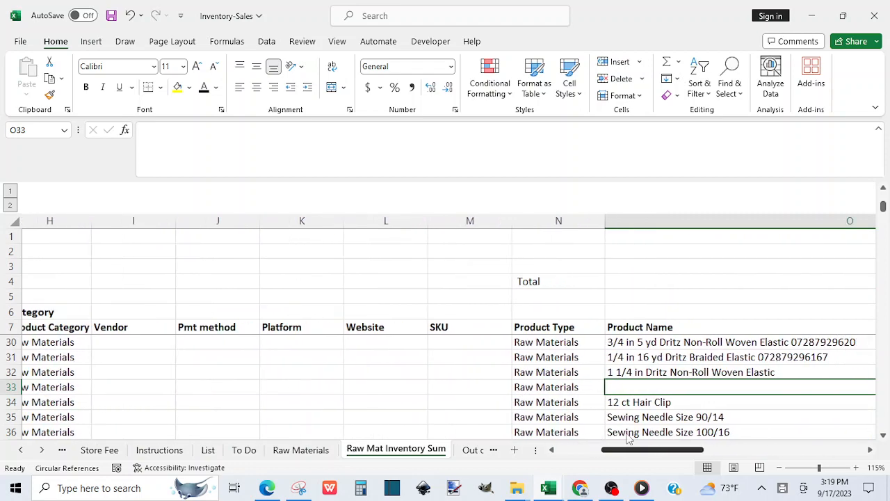
pyautogui.click(292, 450)
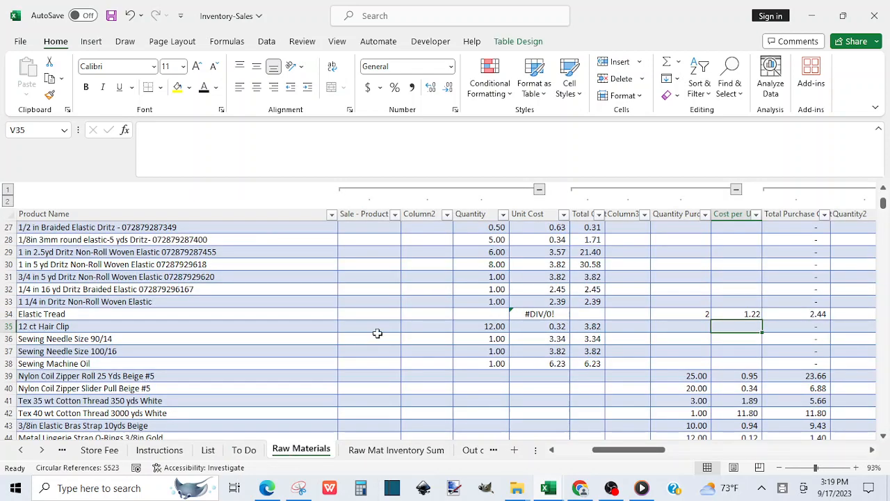
pyautogui.click(80, 317)
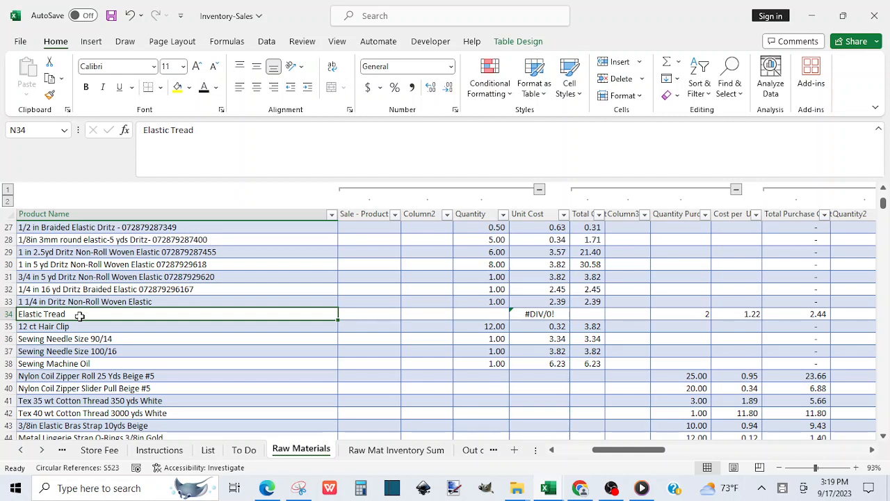
pyautogui.click(203, 129)
pyautogui.moveTo(203, 128); pyautogui.dragTo(140, 130)
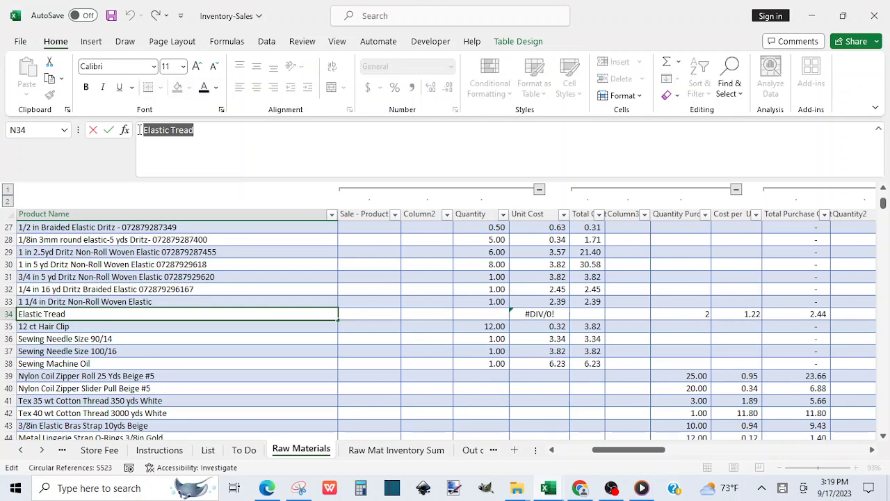
pyautogui.hotkey('ctrl', 'c')
pyautogui.click(212, 135)
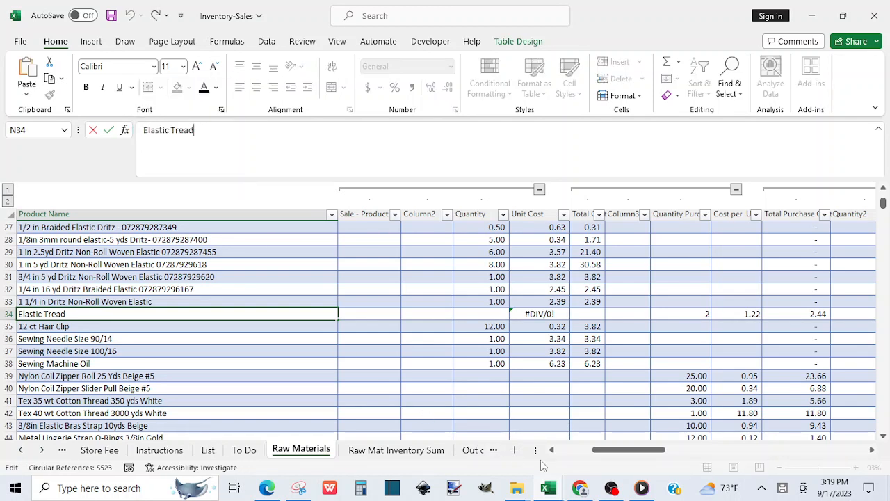
# Check the elastic item number on the Walmart receipt in Media Player, return to Inventory-Sales and close the product name edit
pyautogui.moveTo(641, 488)
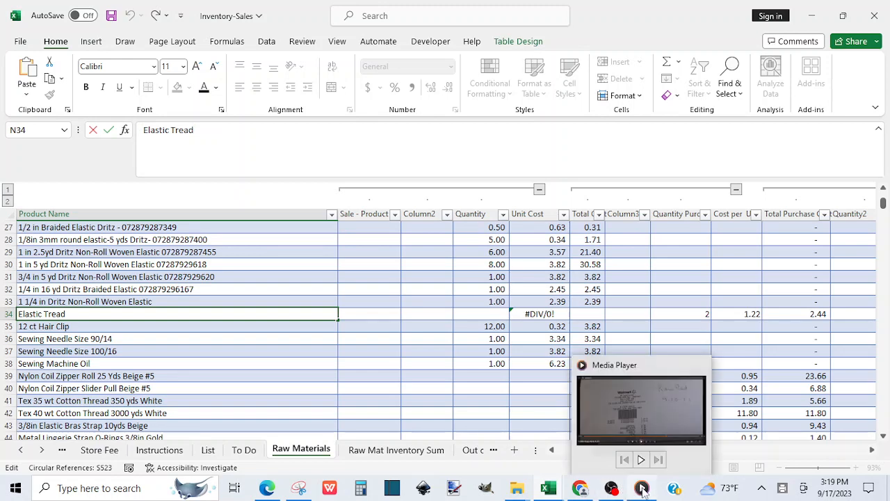
pyautogui.click(655, 416)
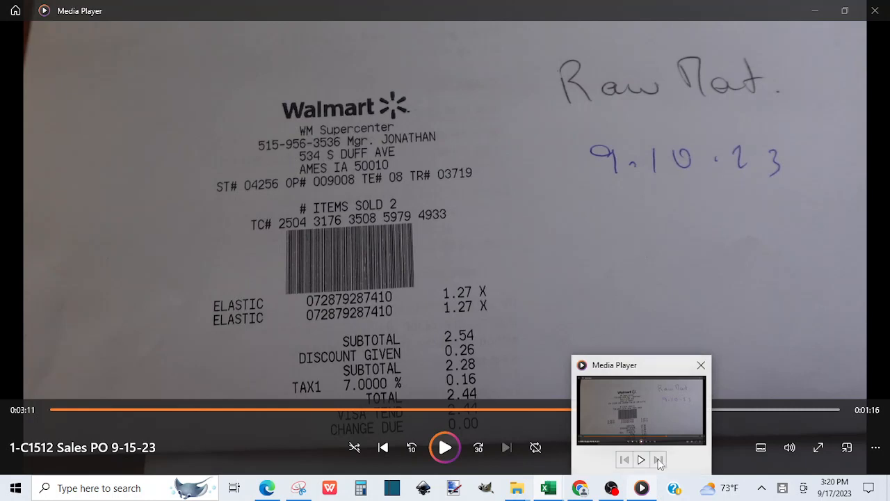
pyautogui.click(549, 488)
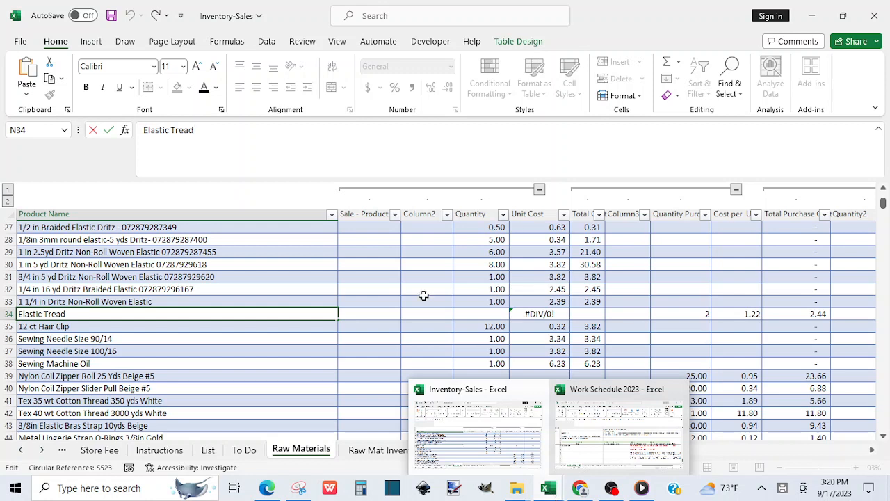
pyautogui.moveTo(205, 133); pyautogui.dragTo(132, 132)
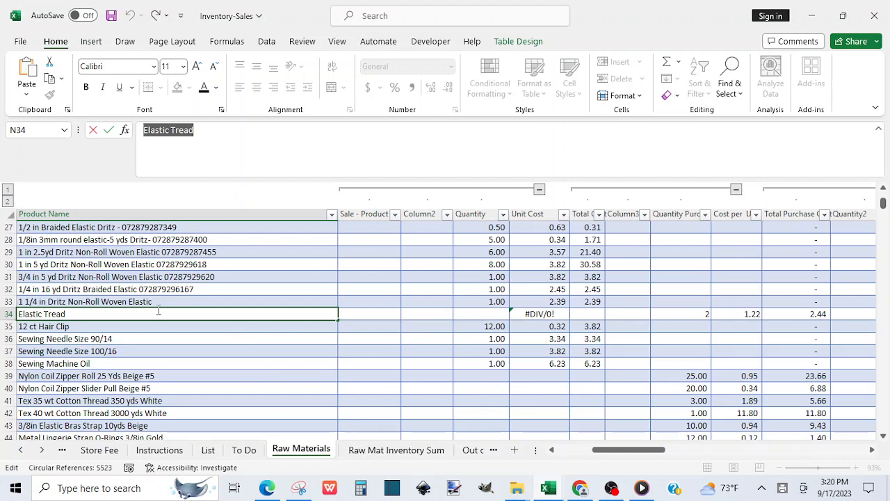
pyautogui.press('Return')
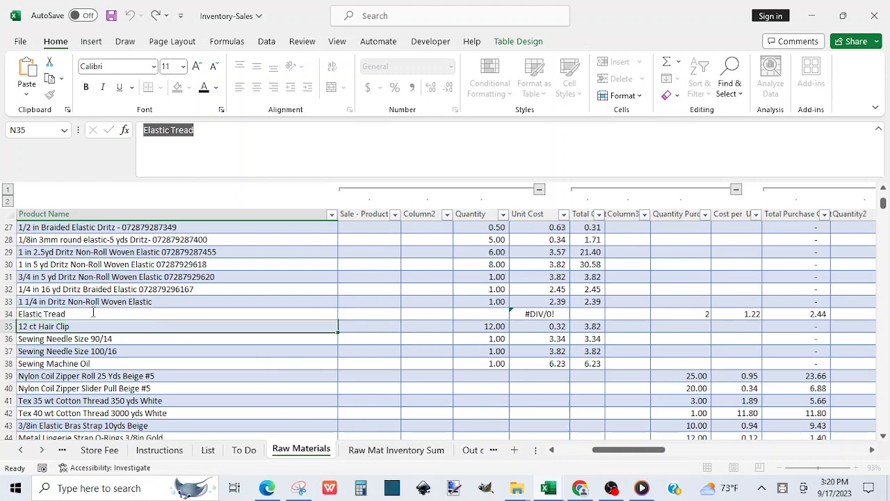
pyautogui.click(92, 314)
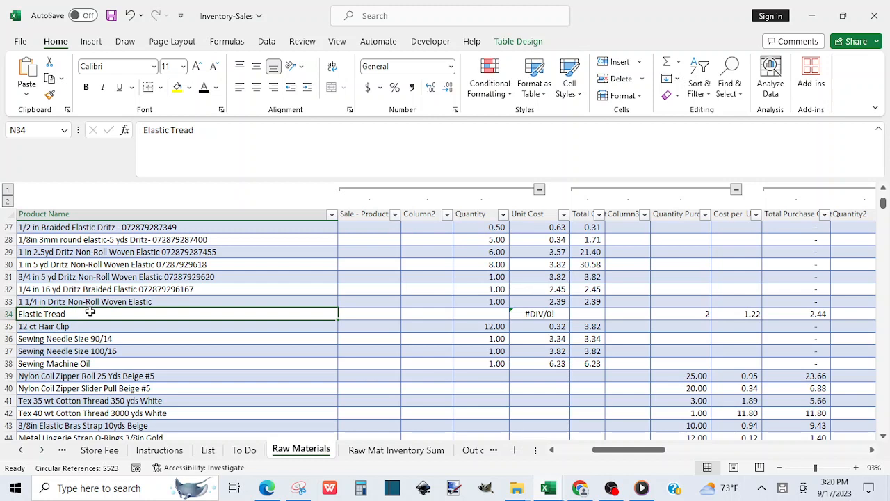
pyautogui.doubleClick(73, 314)
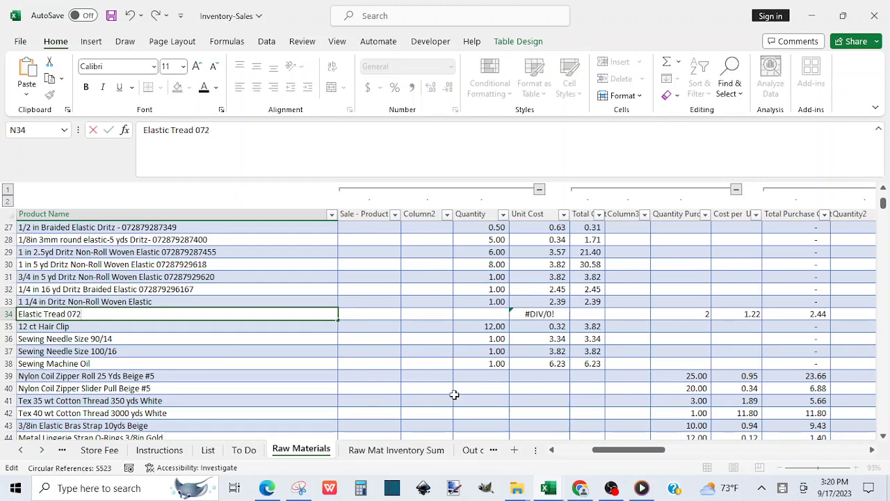
pyautogui.moveTo(647, 482)
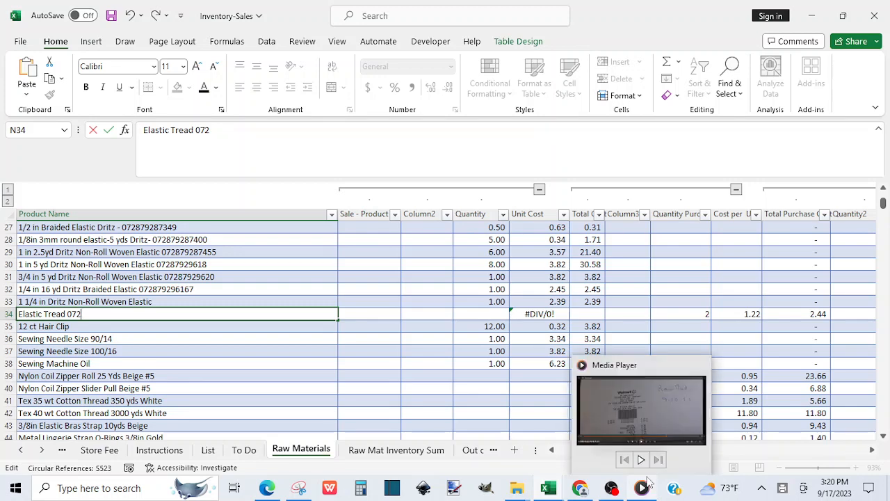
pyautogui.click(657, 423)
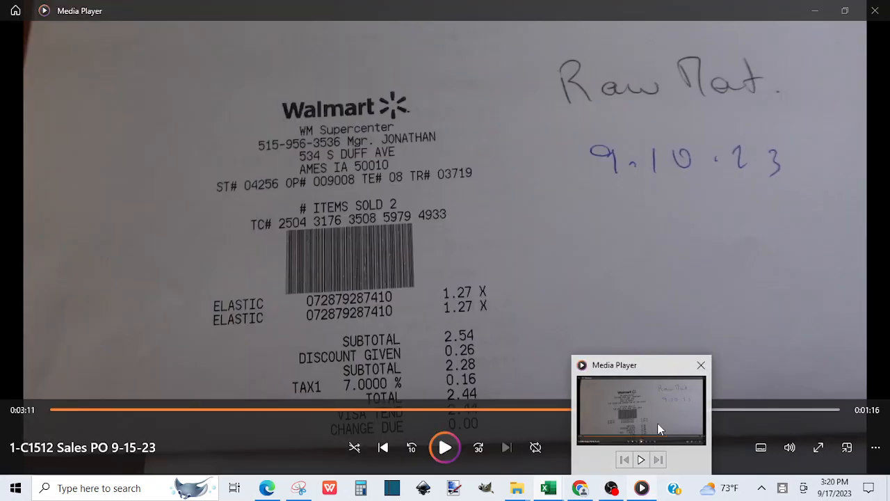
pyautogui.click(657, 423)
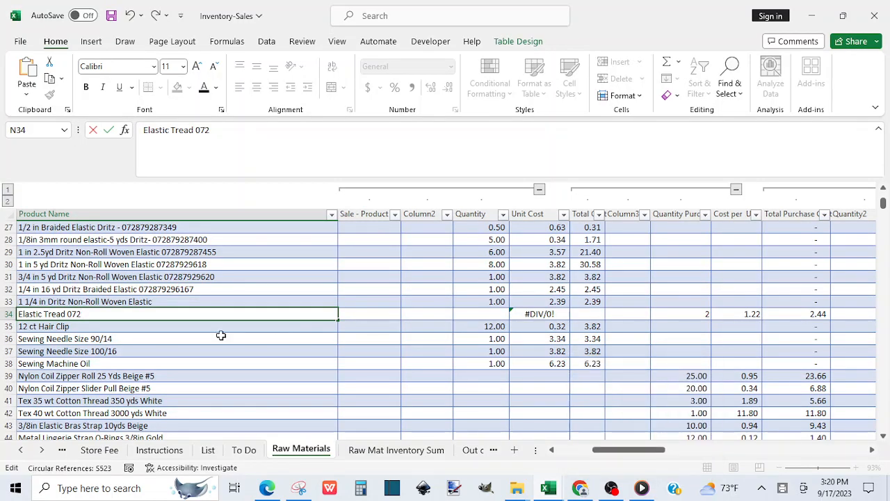
pyautogui.write('879')
pyautogui.moveTo(639, 489)
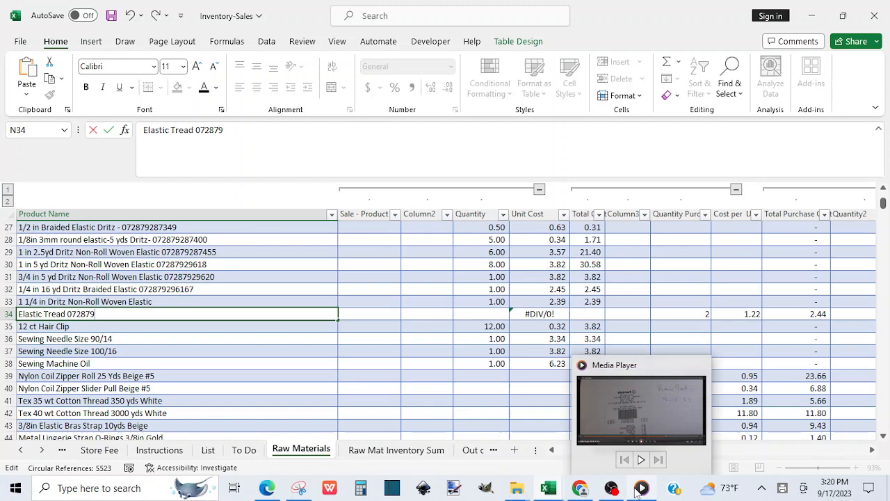
pyautogui.click(664, 418)
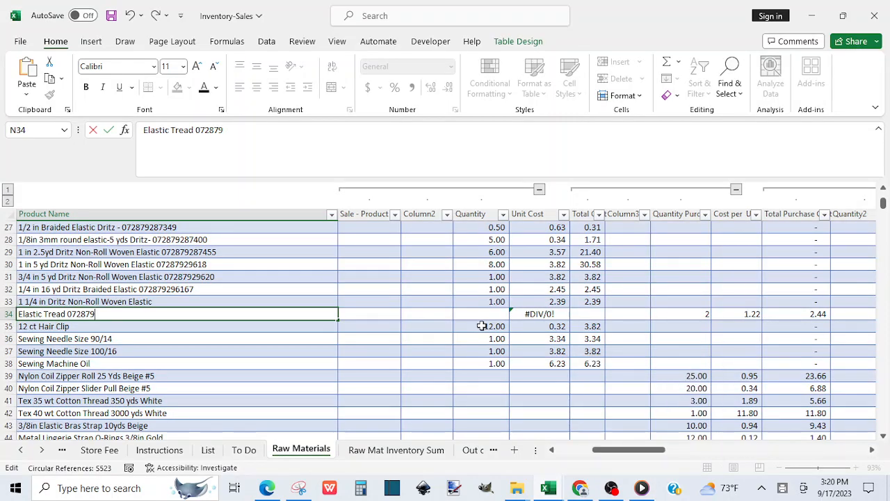
pyautogui.write('287410')
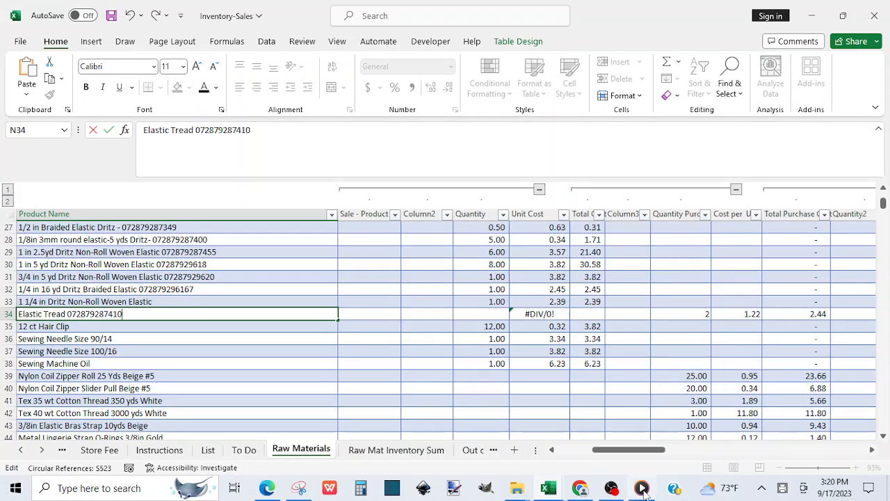
pyautogui.moveTo(643, 491)
pyautogui.moveTo(668, 438)
pyautogui.moveTo(271, 130); pyautogui.dragTo(144, 131)
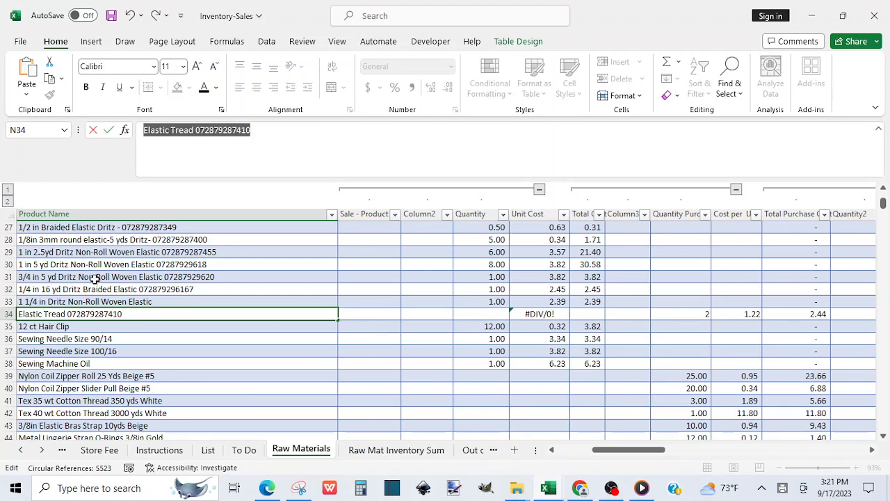
pyautogui.click(50, 313)
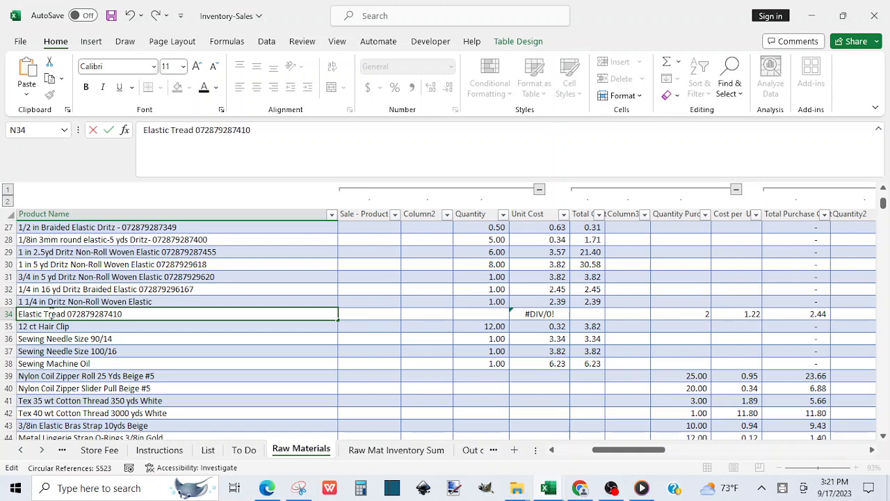
pyautogui.press('BackSpace')
pyautogui.write('hr')
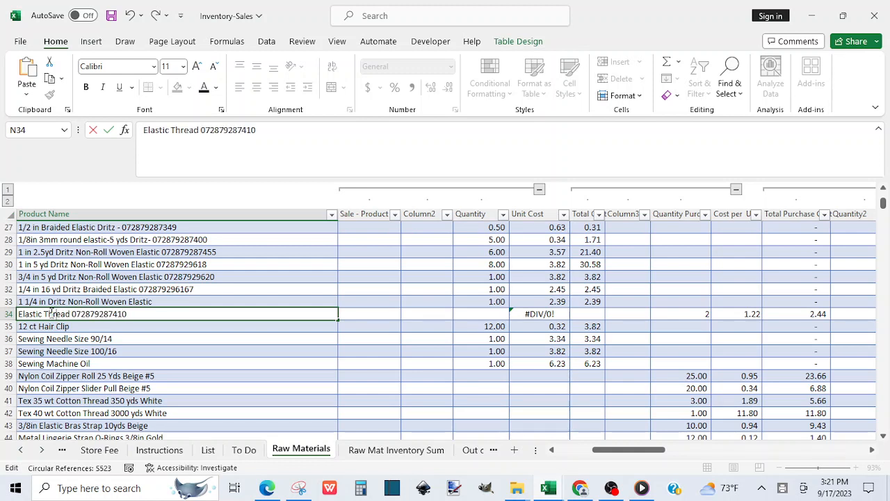
pyautogui.tripleClick(208, 136)
pyautogui.hotkey('ctrl', 'c')
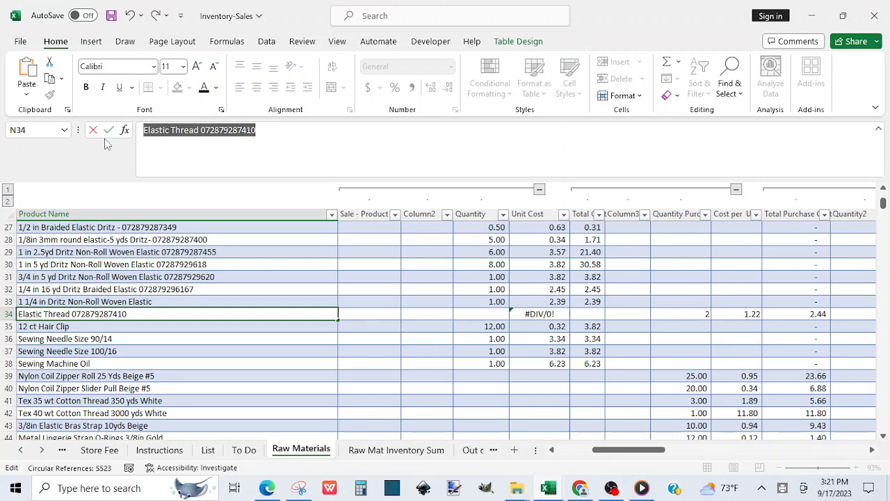
pyautogui.click(390, 450)
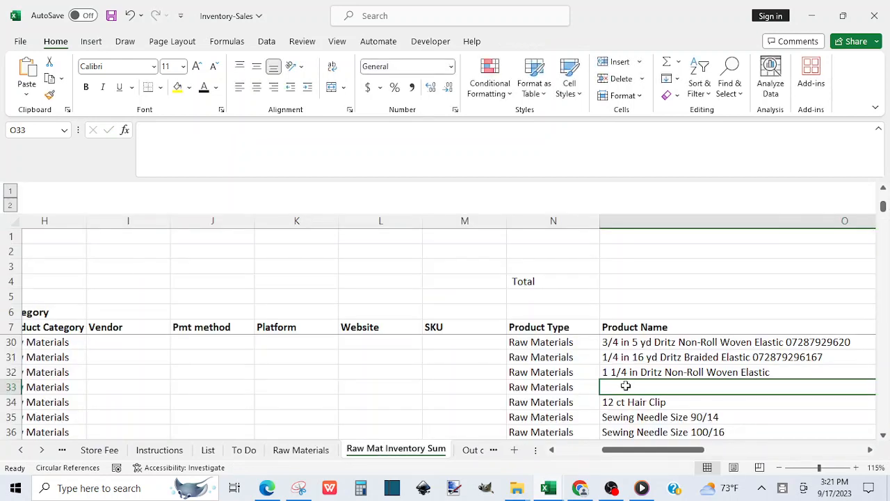
pyautogui.hotkey('ctrl', 'v')
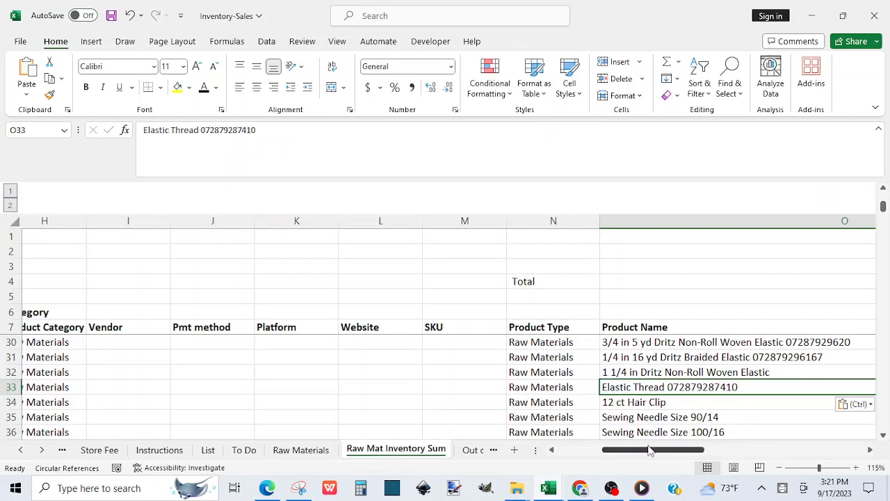
pyautogui.moveTo(651, 450); pyautogui.dragTo(225, 413)
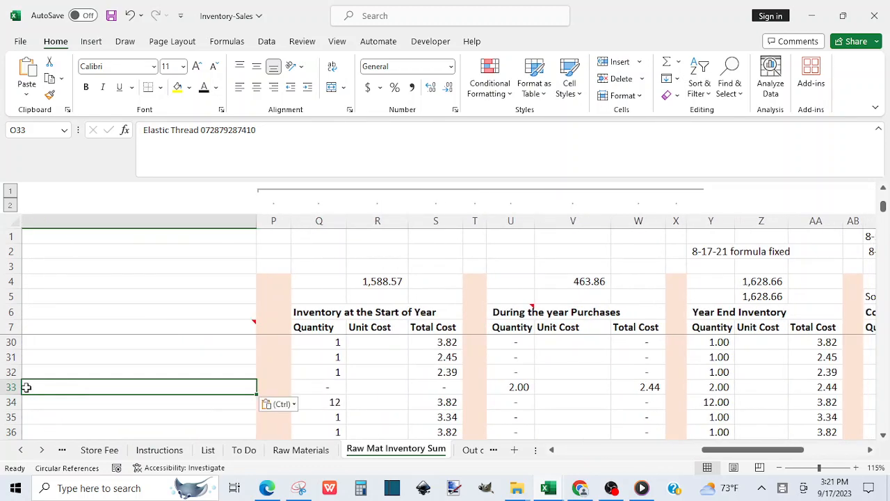
pyautogui.click(6, 387)
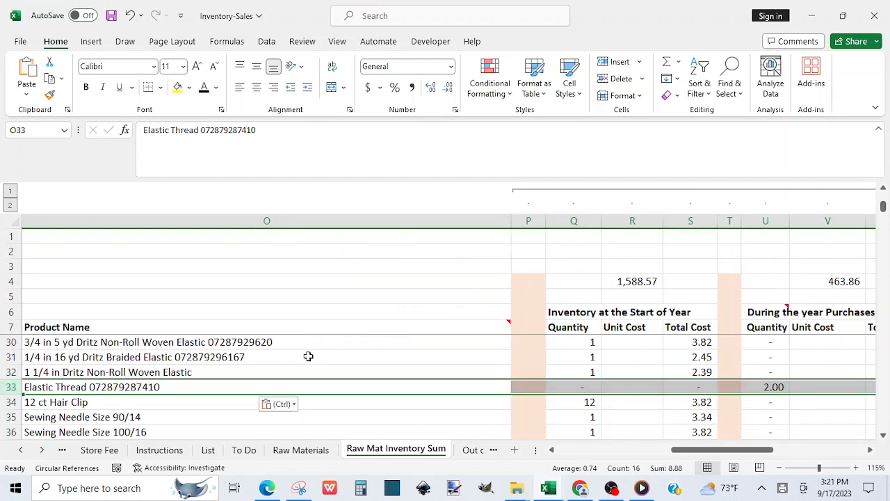
pyautogui.moveTo(681, 451); pyautogui.dragTo(618, 456)
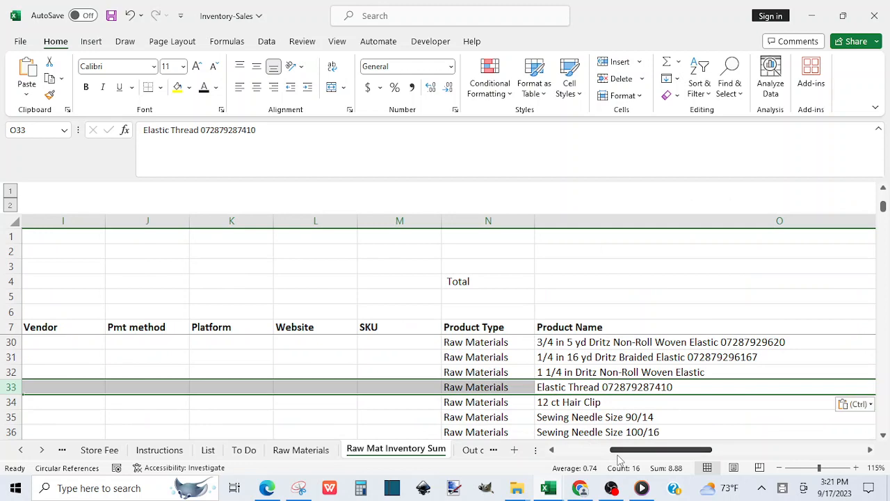
# Check the handwritten date on the Walmart receipt in Media Player and enter 9-10-23 as the date of the Elastic Thread row in Raw Materials
pyautogui.click(297, 451)
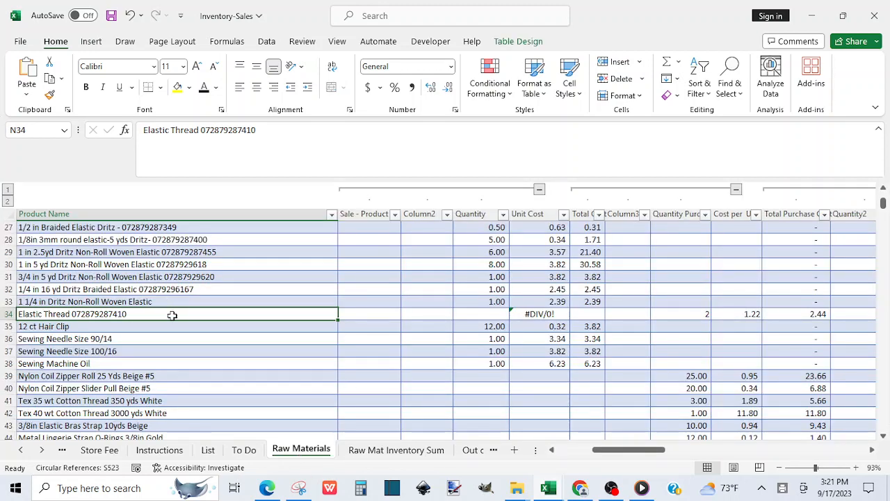
pyautogui.press('Left')
pyautogui.press('Left')
pyautogui.press('Left')
pyautogui.press('Left')
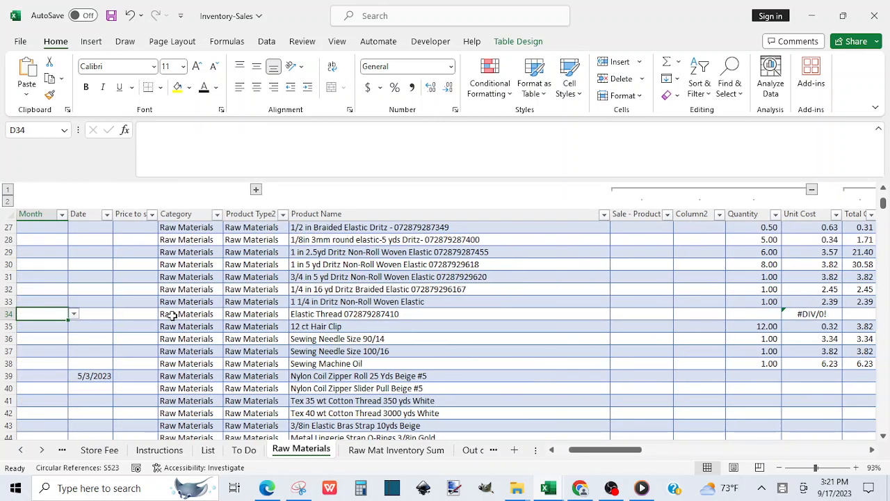
pyautogui.click(91, 312)
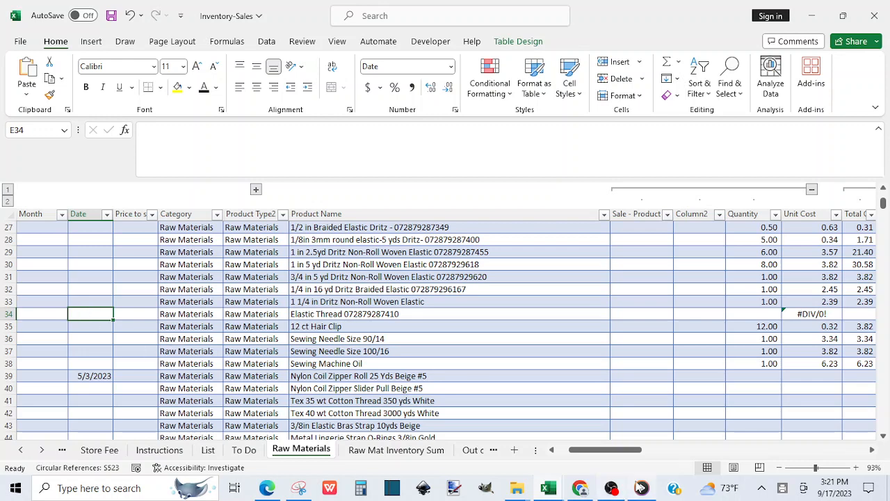
pyautogui.moveTo(641, 486)
pyautogui.click(666, 414)
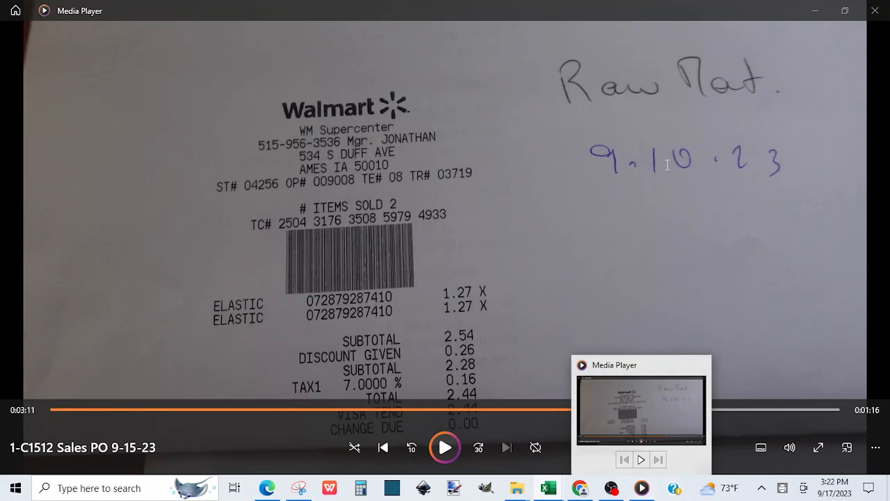
pyautogui.hotkey('alt', 'Tab')
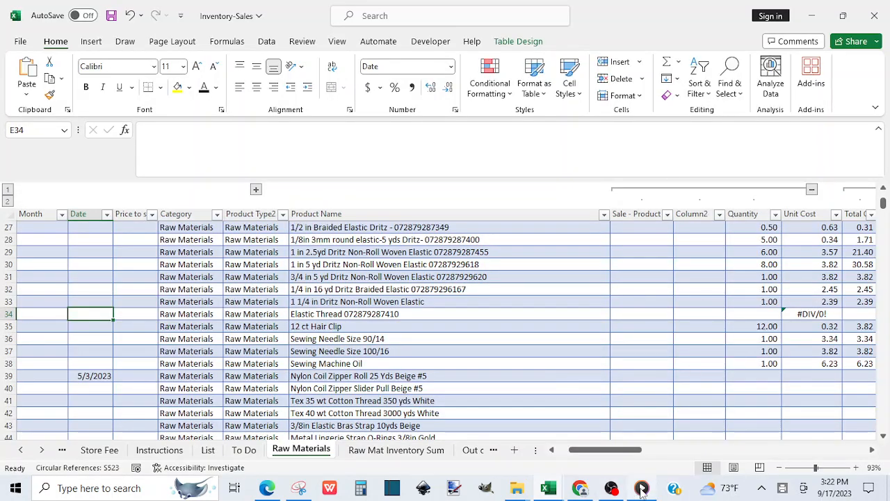
pyautogui.moveTo(641, 487)
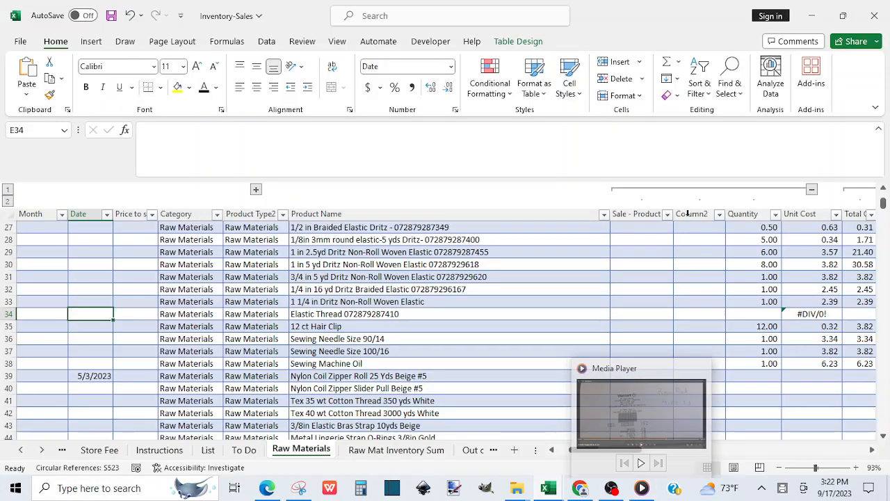
pyautogui.click(643, 489)
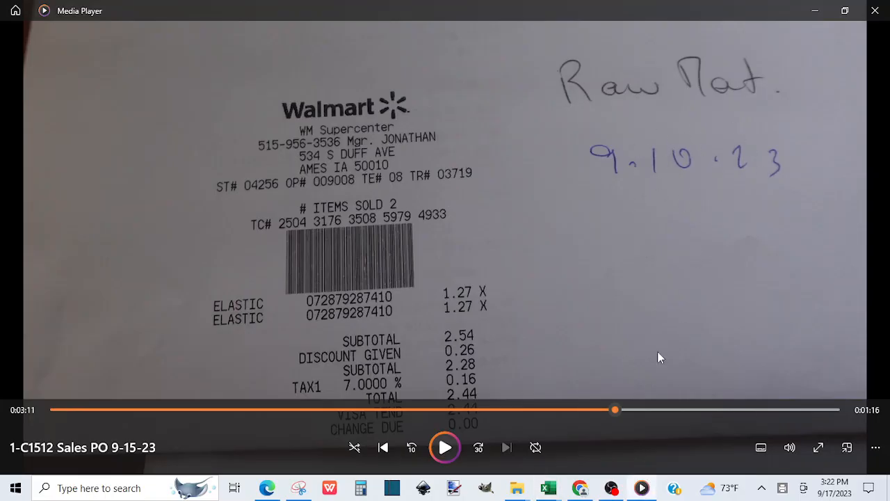
pyautogui.moveTo(548, 487)
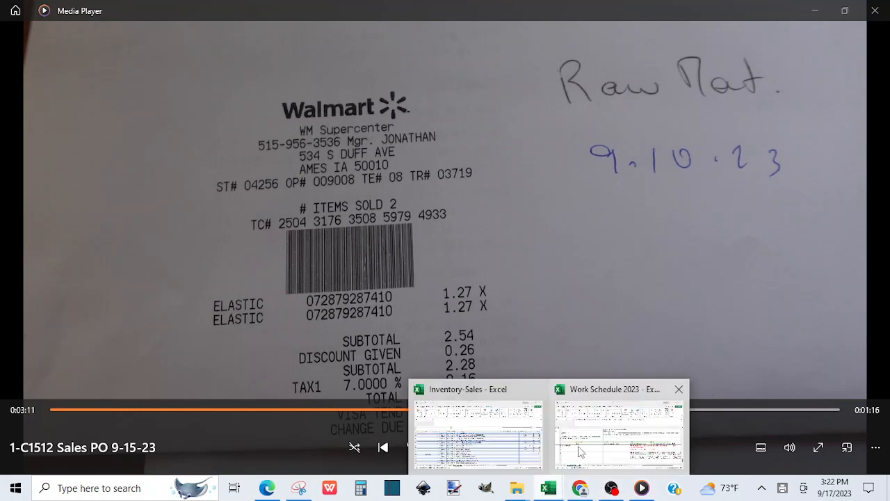
pyautogui.click(479, 433)
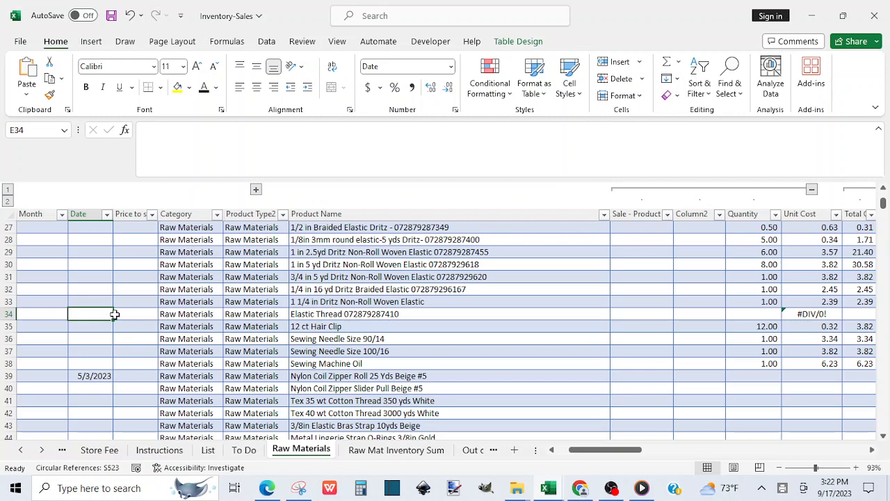
pyautogui.write('9-10-23')
pyautogui.press('Return')
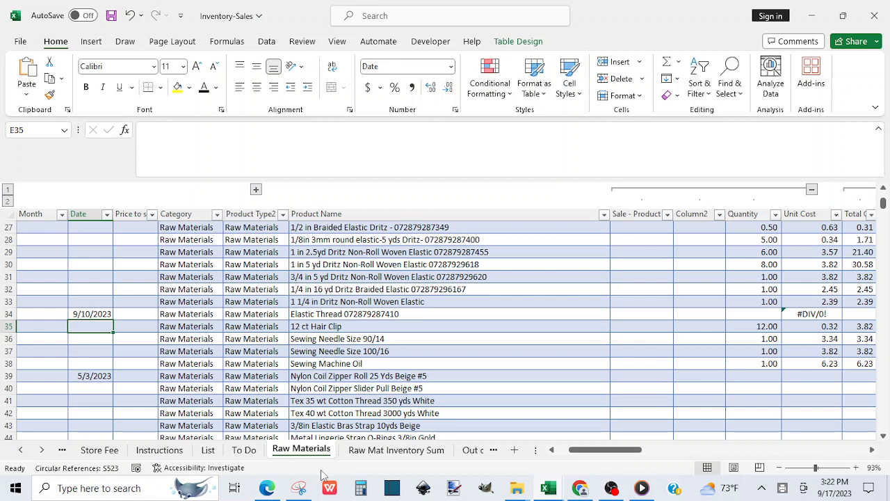
# View the Out of Inventory and Finished Products sheets and examine the Year End Inventory quantity formula in row 33 of Raw Mat Inventory Sum
pyautogui.click(472, 451)
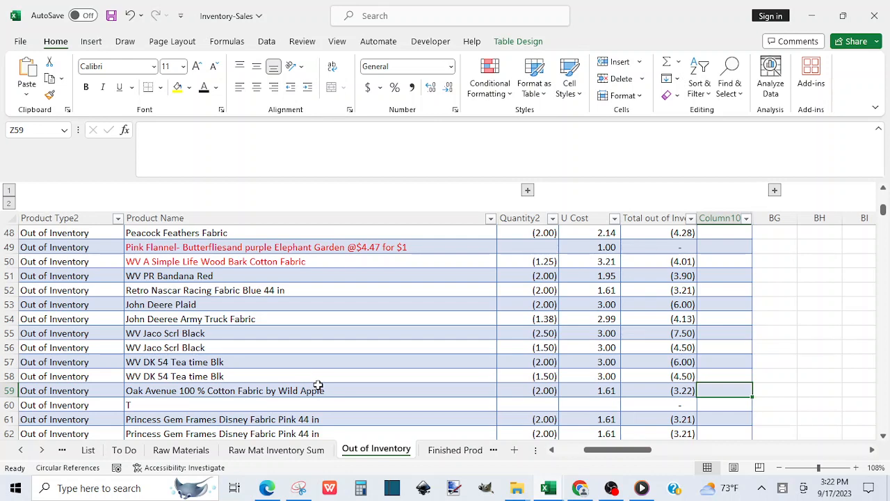
pyautogui.click(433, 450)
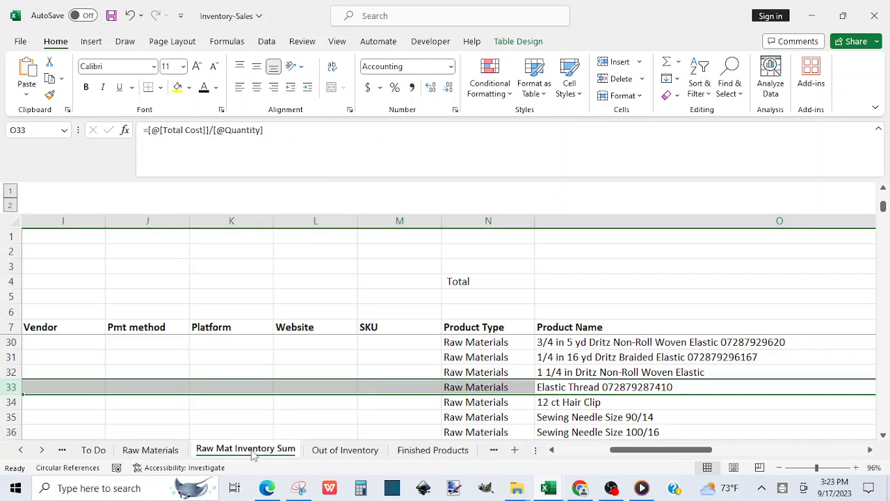
pyautogui.click(254, 450)
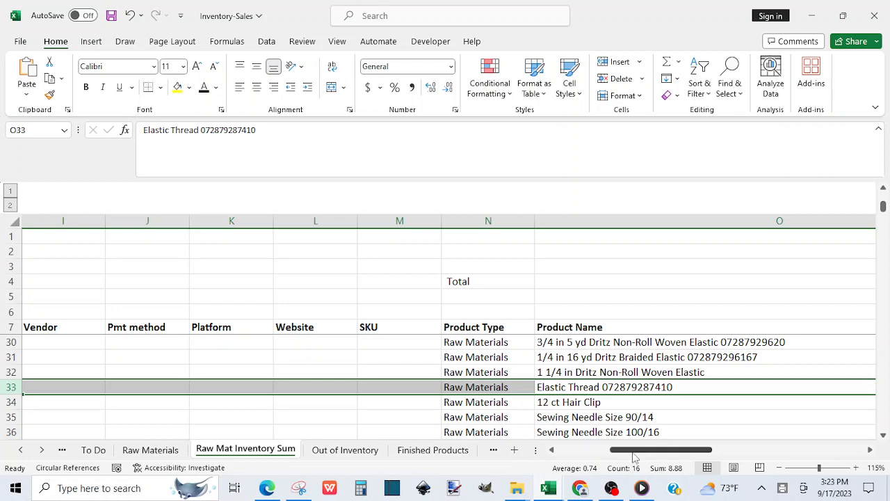
pyautogui.moveTo(634, 454); pyautogui.dragTo(768, 451)
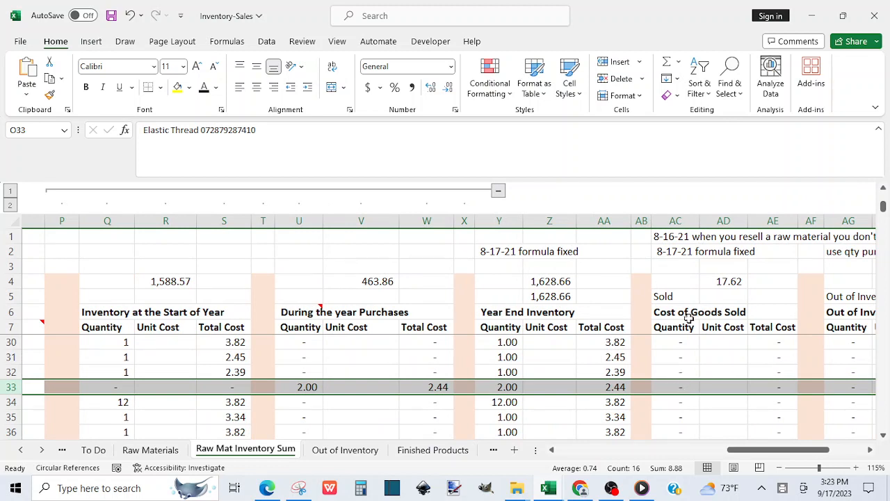
pyautogui.doubleClick(505, 387)
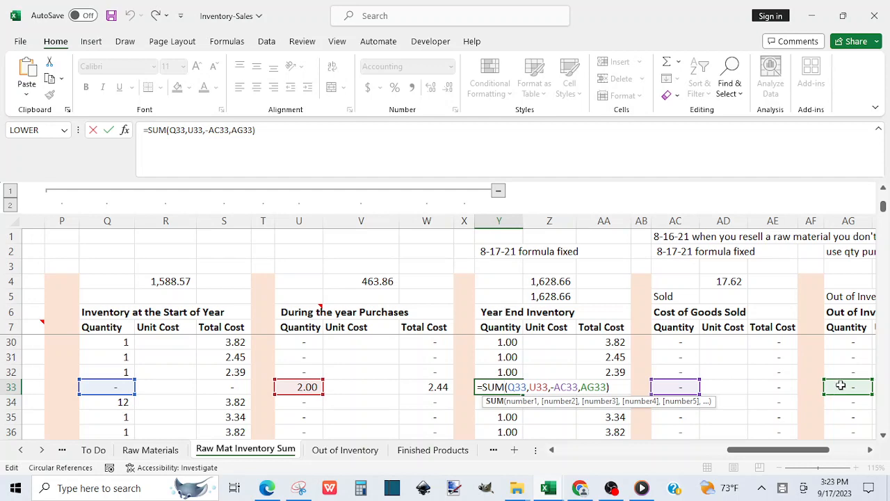
pyautogui.click(870, 453)
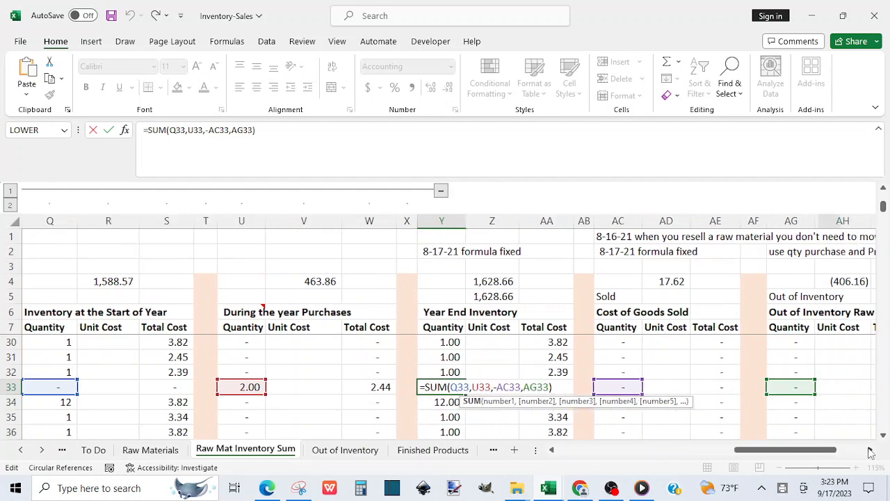
pyautogui.click(870, 453)
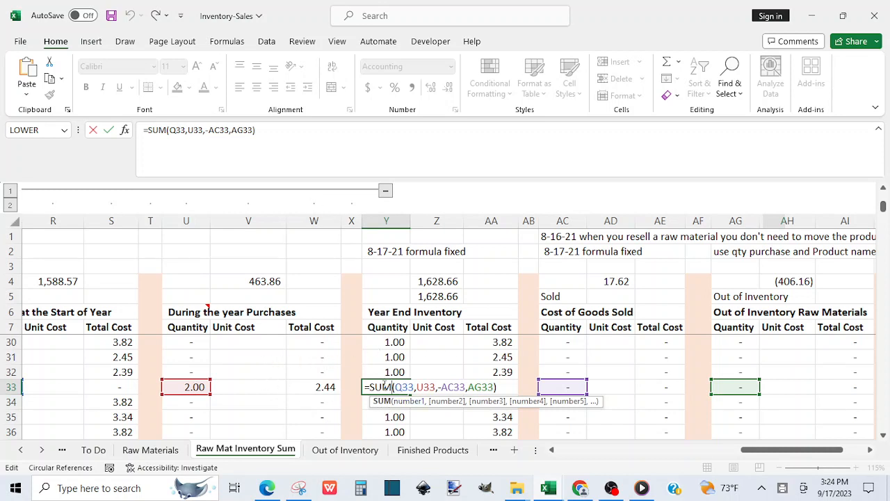
pyautogui.press('Return')
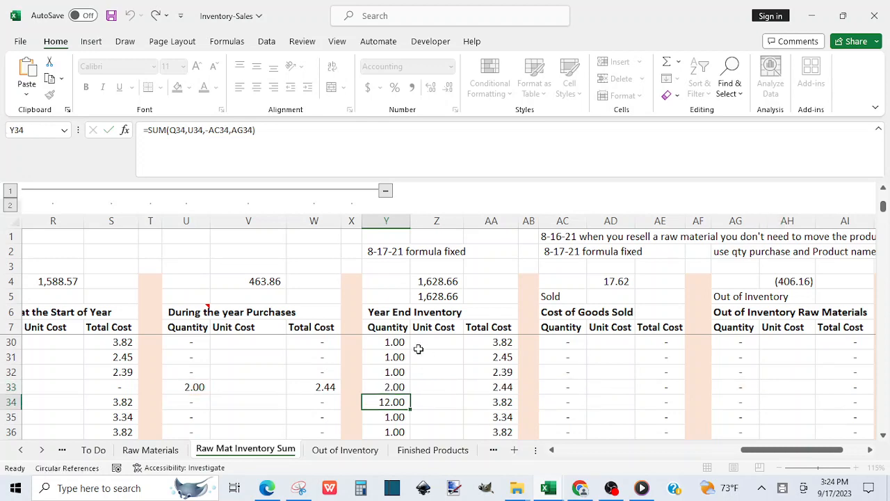
# View the Raw Materials sheet and play the receipt video in Media Player briefly to review the Walmart receipt's items and total
pyautogui.click(173, 451)
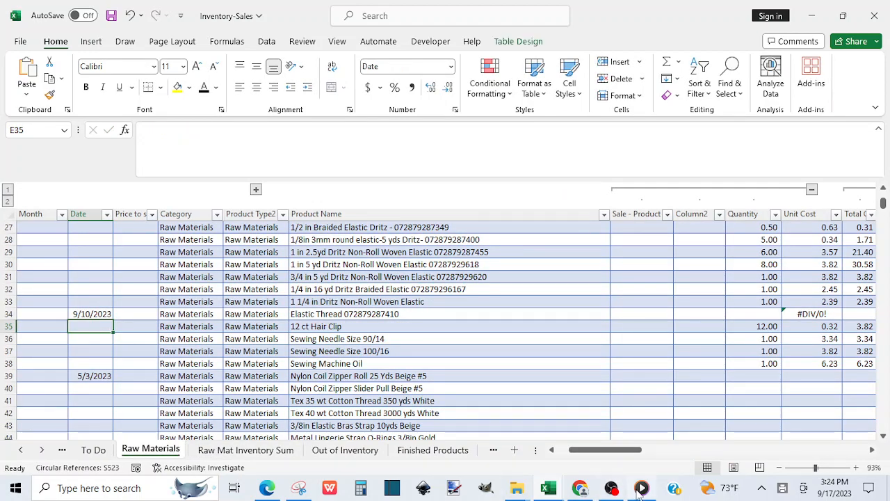
pyautogui.click(640, 489)
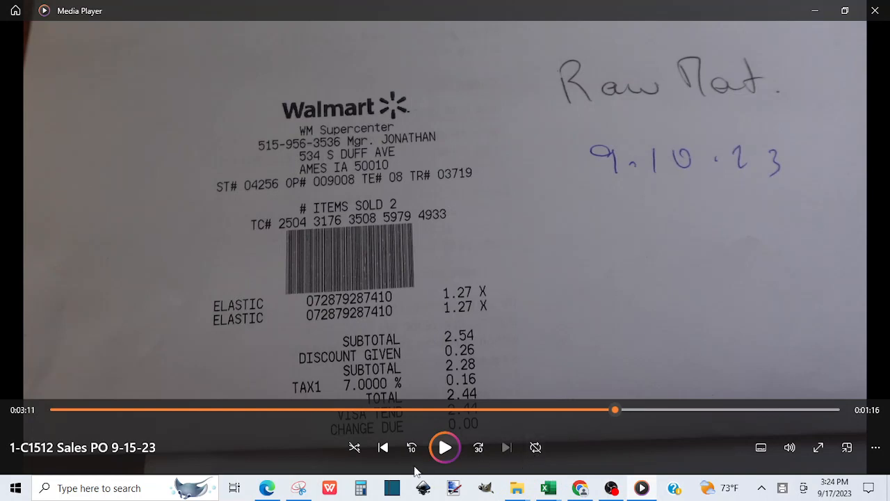
pyautogui.click(446, 447)
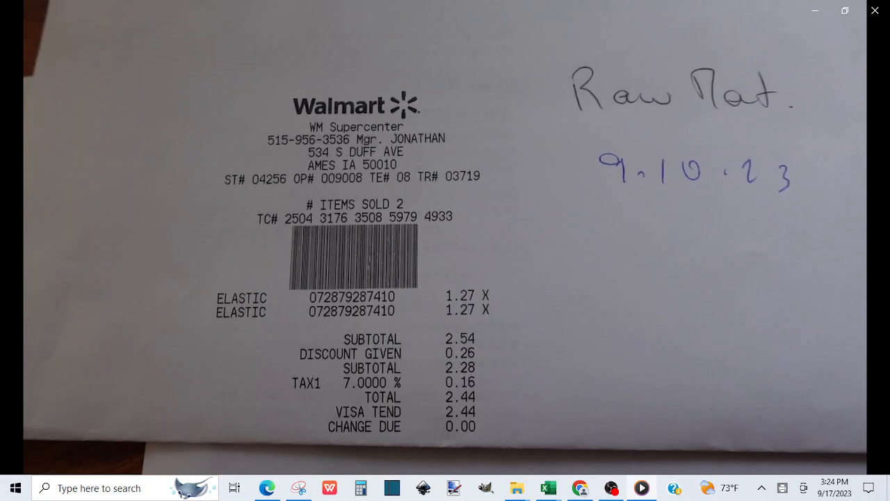
pyautogui.moveTo(434, 403)
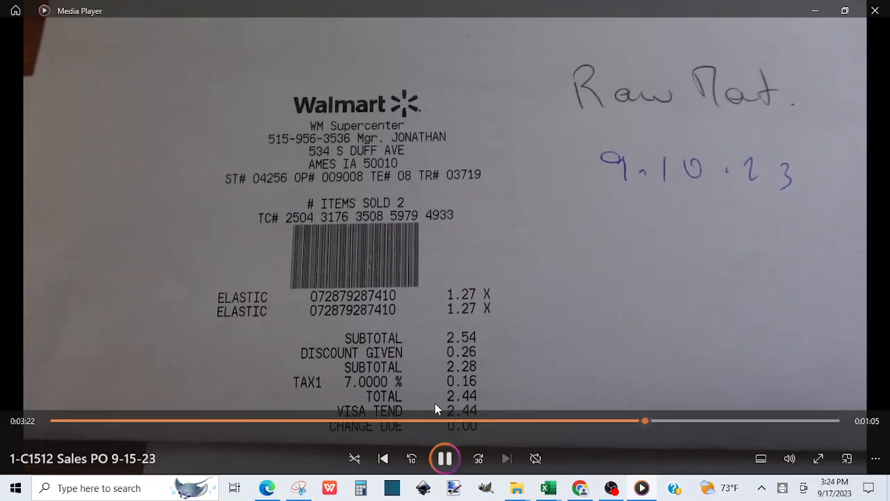
pyautogui.click(445, 449)
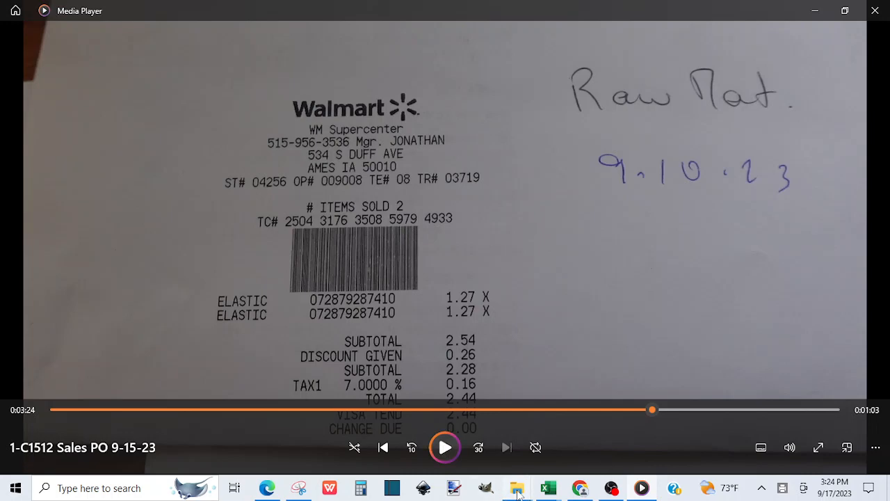
# Open the Bookeeping 2023 workbook from the 9-September folder in File Explorer and put the folder window away
pyautogui.moveTo(517, 491)
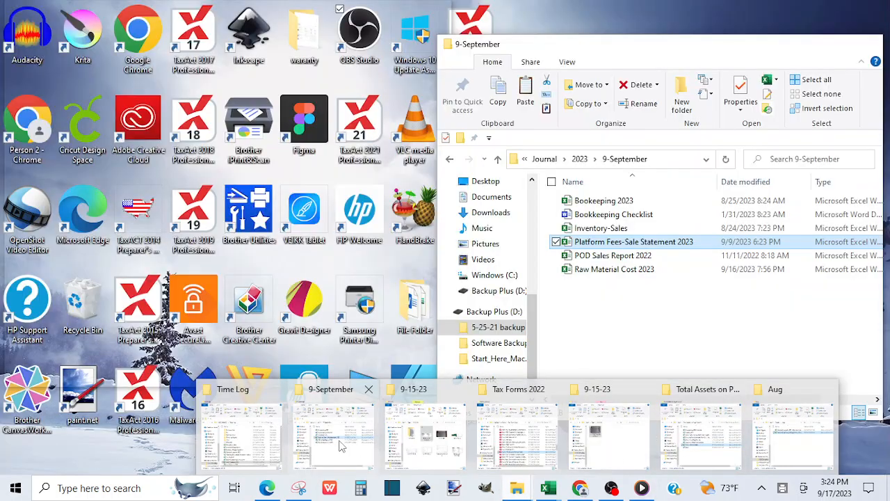
pyautogui.click(341, 446)
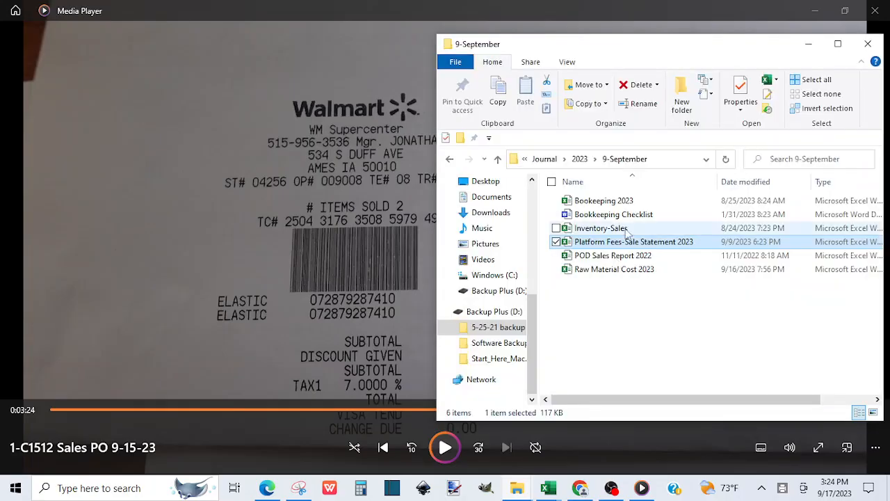
pyautogui.click(595, 202)
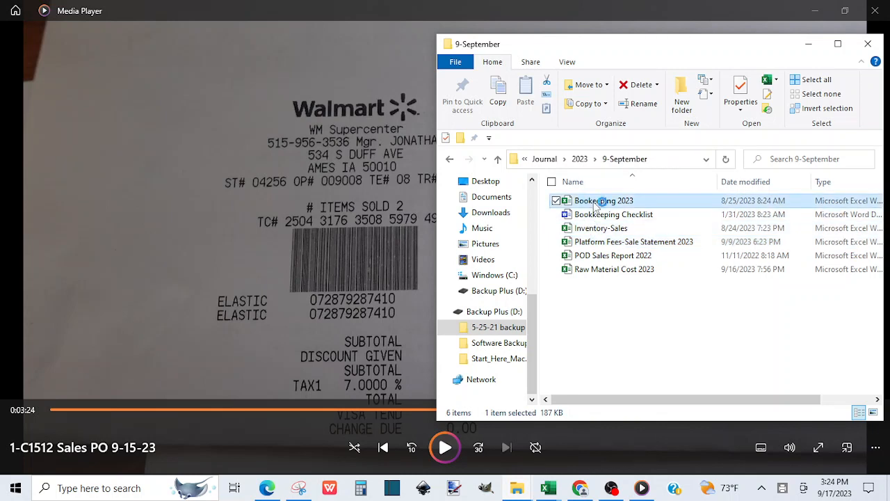
pyautogui.click(813, 48)
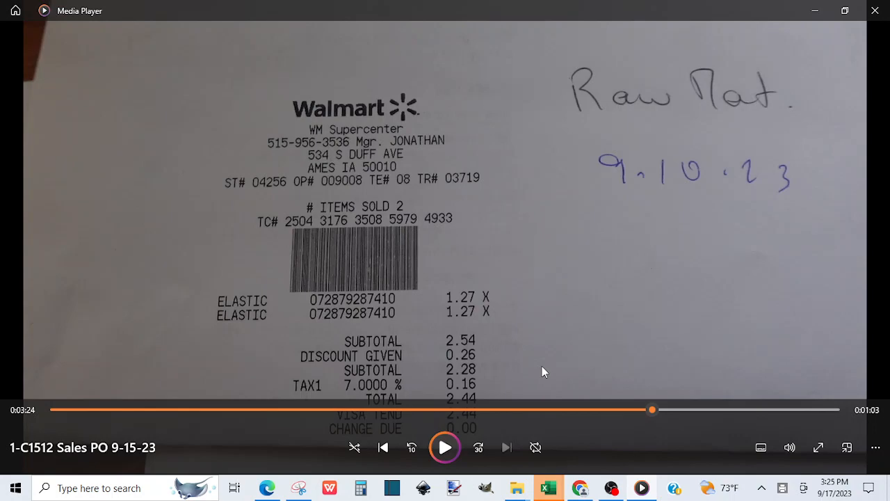
# Return to Excel, glance at the Inventory-Sales Raw Materials sheet, and bring up the Expense_Detail sheet of Bookeeping 2023
pyautogui.click(554, 492)
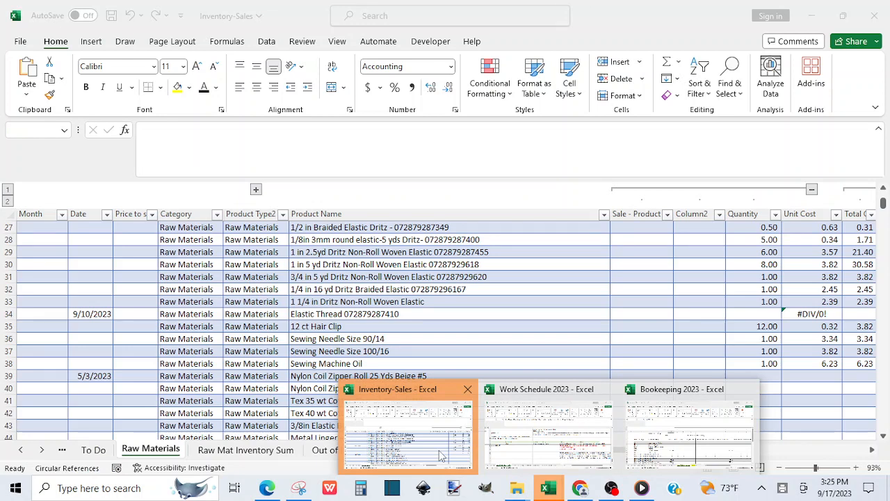
pyautogui.click(440, 456)
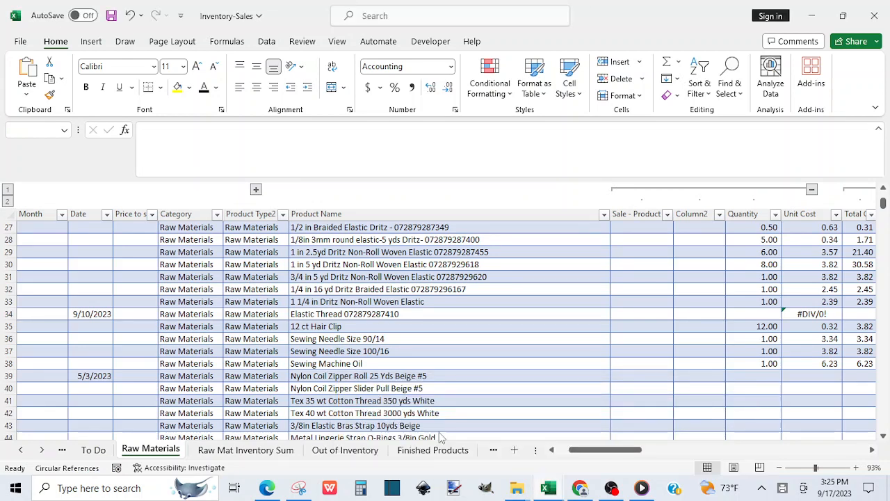
pyautogui.click(531, 400)
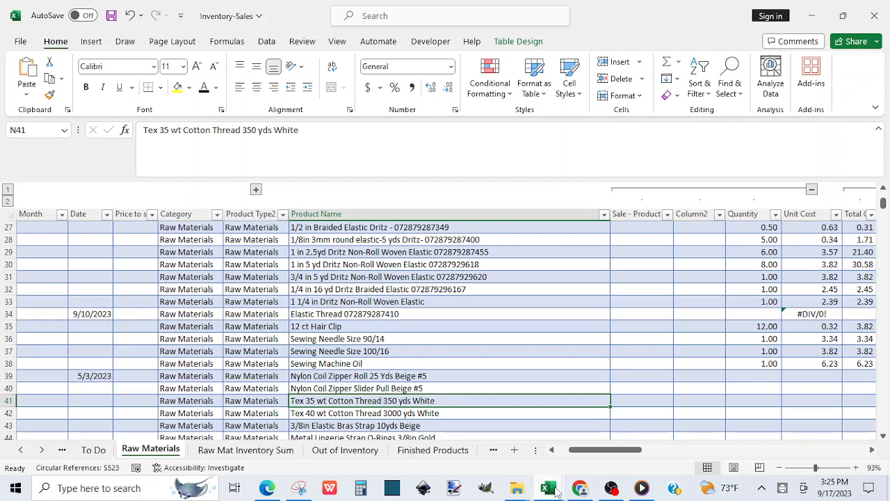
pyautogui.click(556, 488)
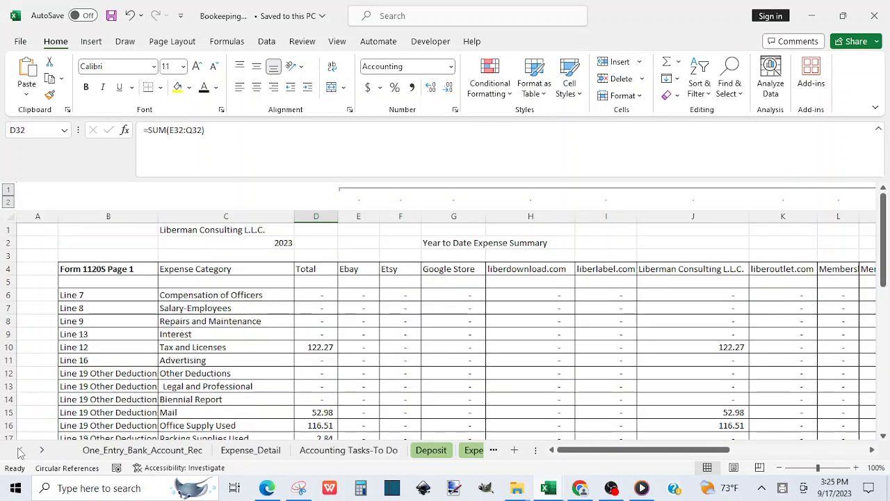
pyautogui.click(235, 454)
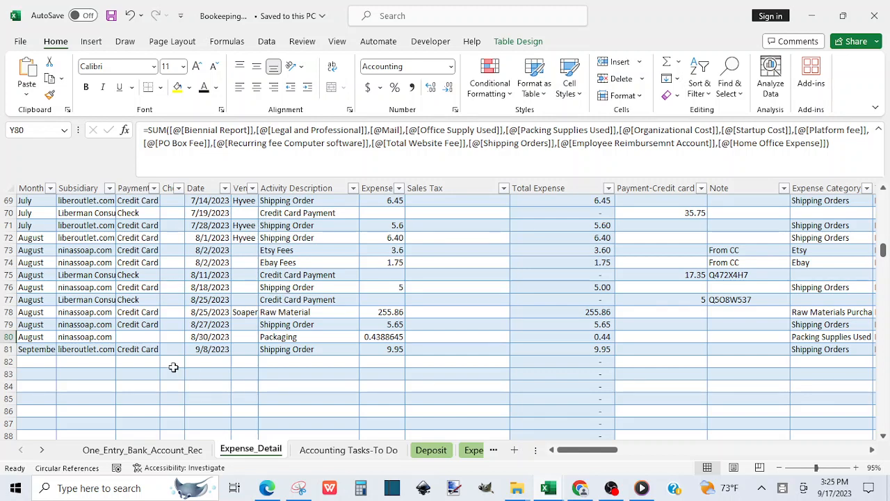
# Start a new expense in row 82 of Expense_Detail with September as its month and dismiss the circular reference warning
pyautogui.click(36, 360)
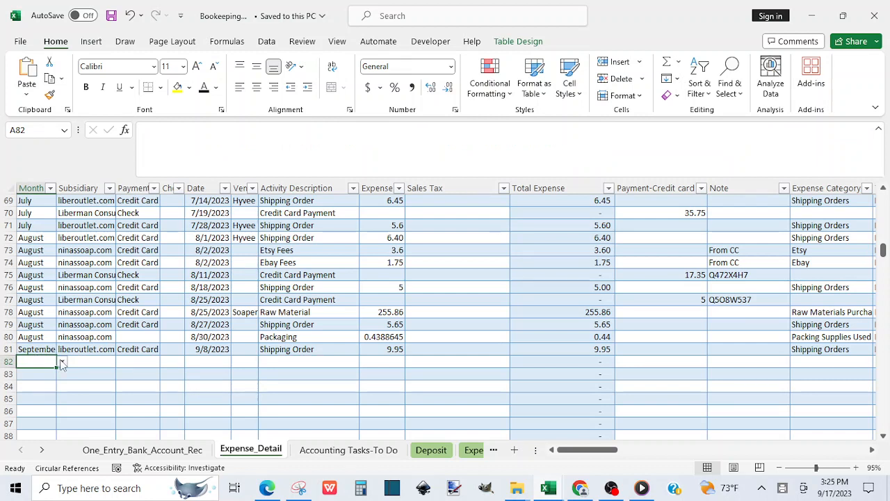
pyautogui.click(61, 362)
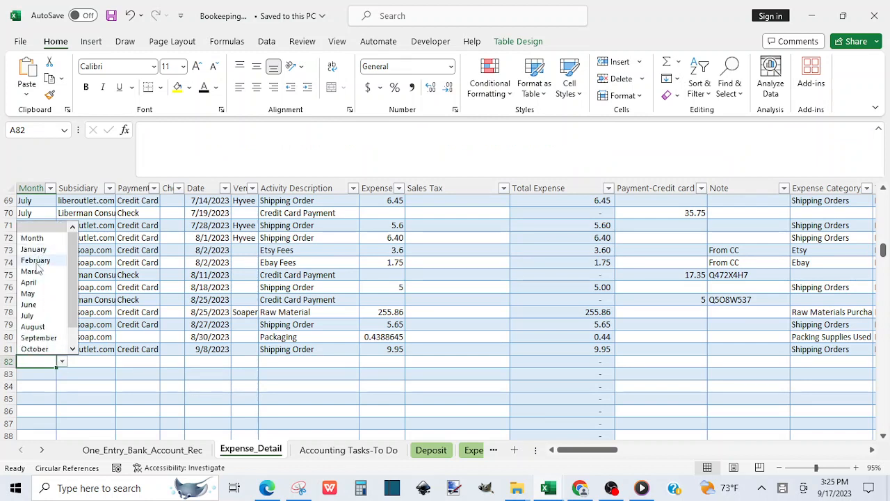
pyautogui.click(32, 338)
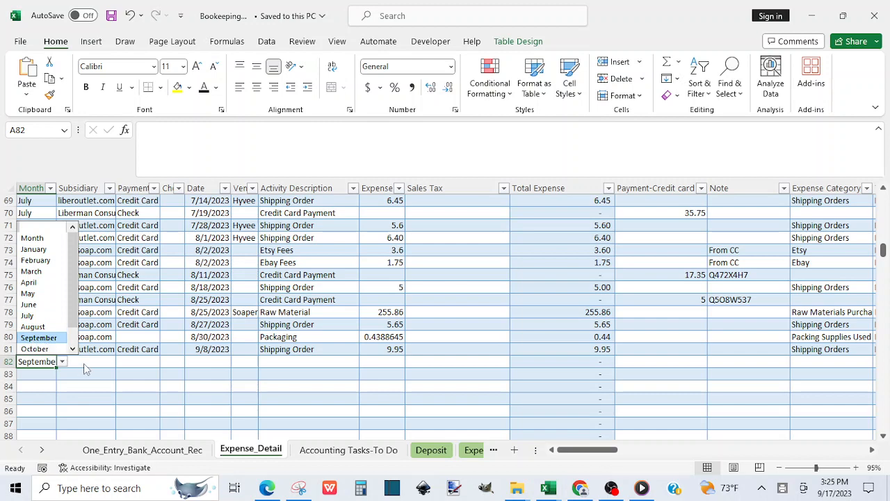
pyautogui.click(84, 362)
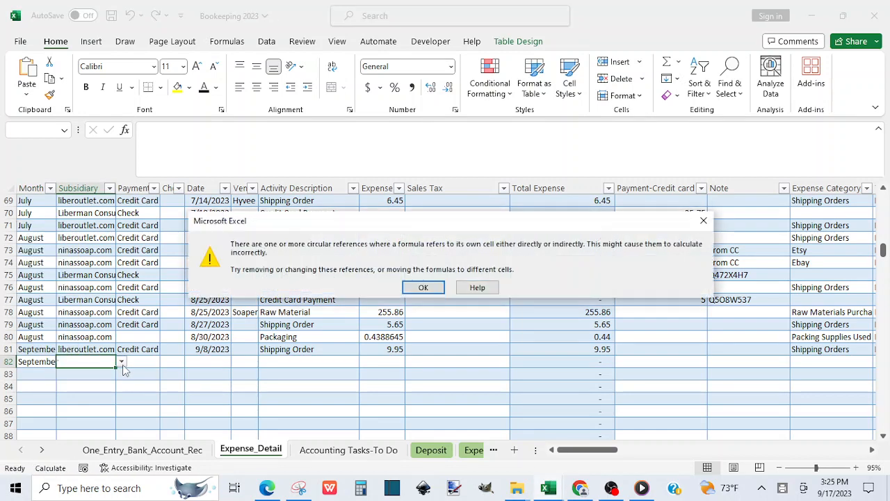
pyautogui.click(422, 287)
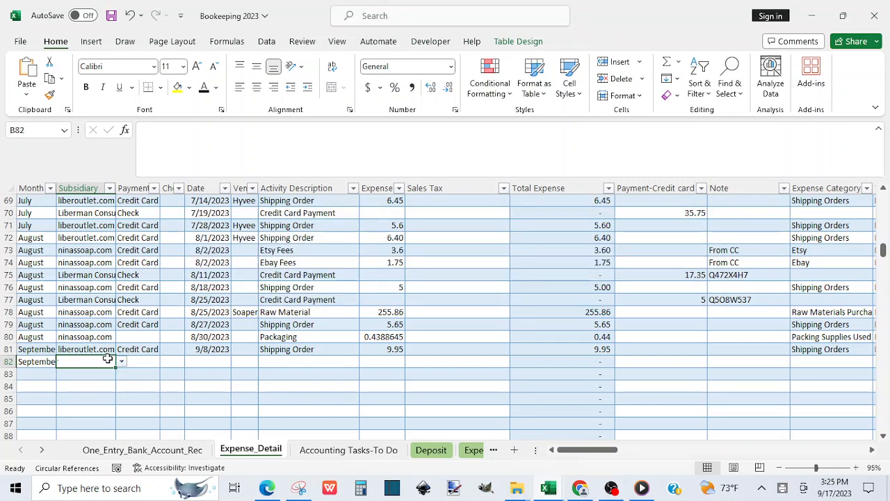
# Choose ninassoap.com as the subsidiary for the expense in row 82
pyautogui.click(122, 361)
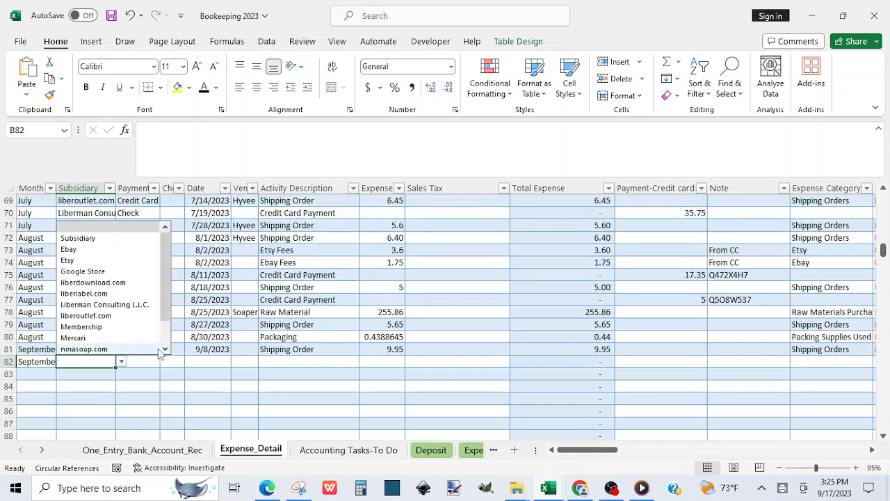
pyautogui.click(165, 349)
pyautogui.click(164, 349)
pyautogui.click(165, 349)
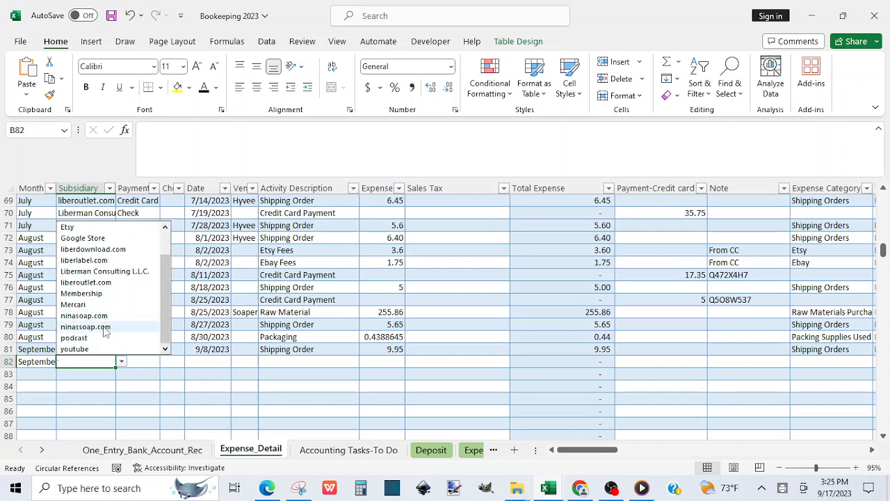
pyautogui.click(104, 327)
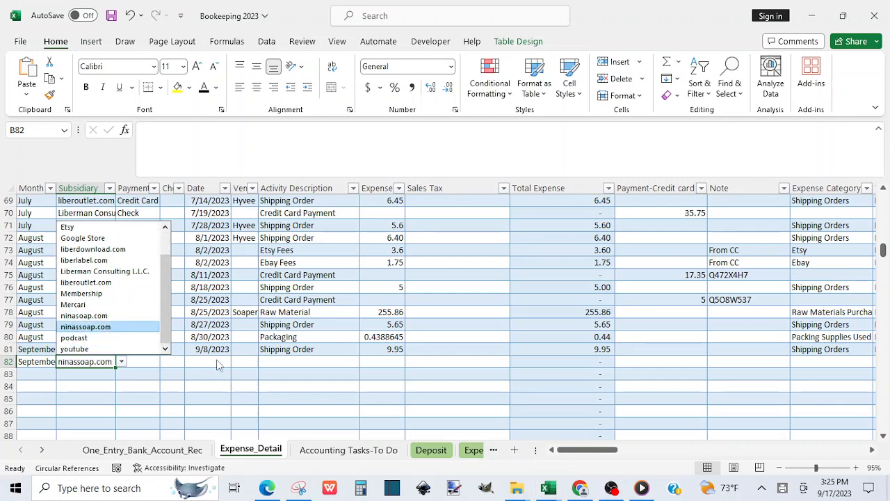
# Enter 9-10-23 as the date of the row 82 expense and dismiss the circular reference warning
pyautogui.click(216, 361)
pyautogui.write('9-10-23')
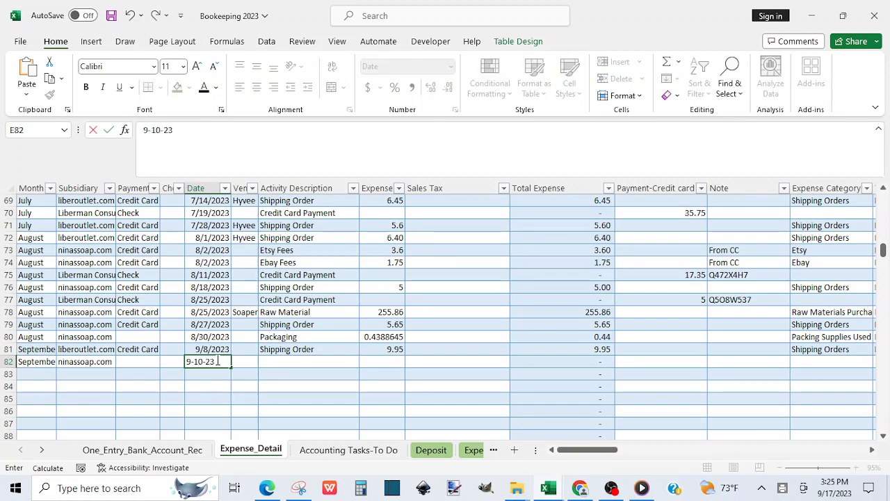
pyautogui.press('Return')
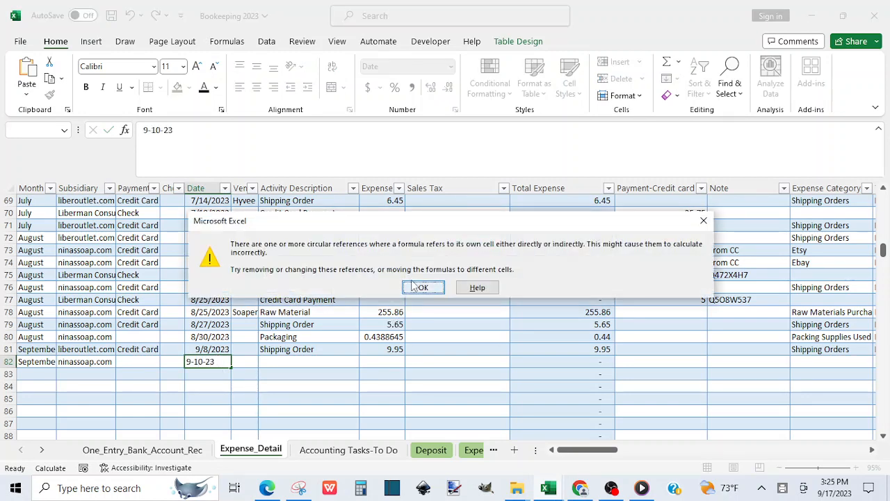
pyautogui.click(414, 287)
# Copy the activity description Raw Material from row 78 into row 82
pyautogui.click(302, 362)
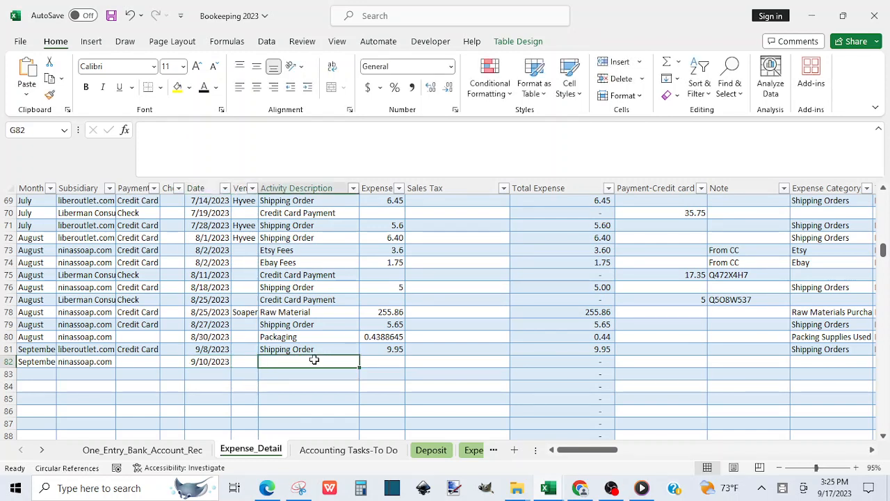
pyautogui.click(295, 312)
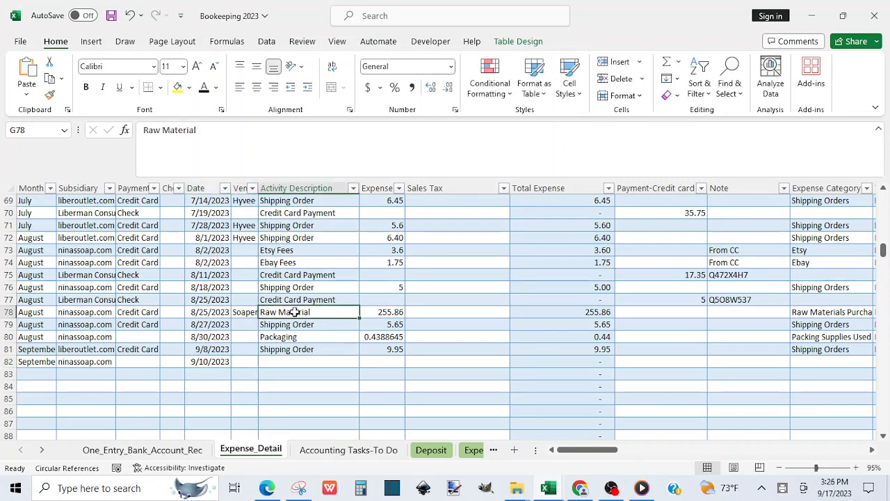
pyautogui.hotkey('ctrl', 'c')
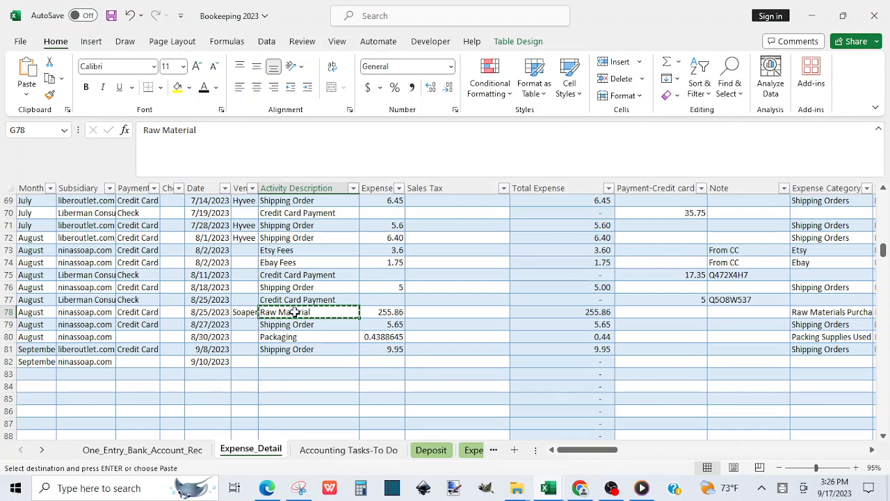
pyautogui.click(298, 361)
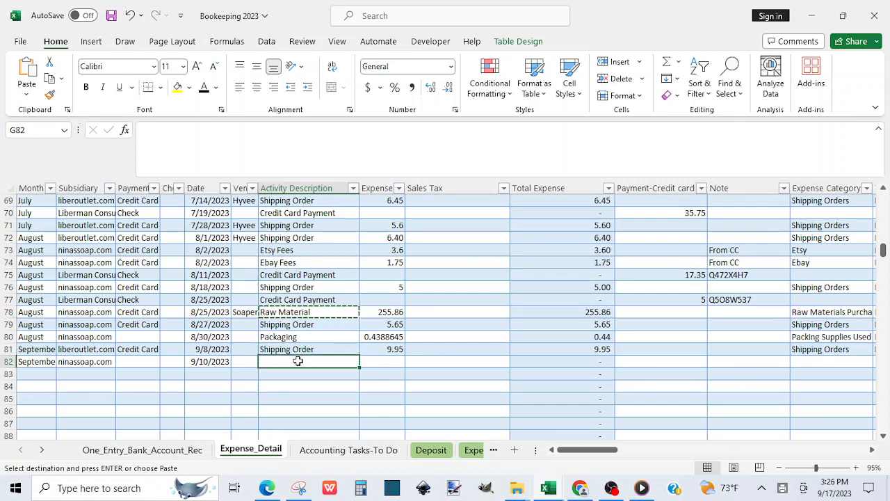
pyautogui.hotkey('ctrl', 'v')
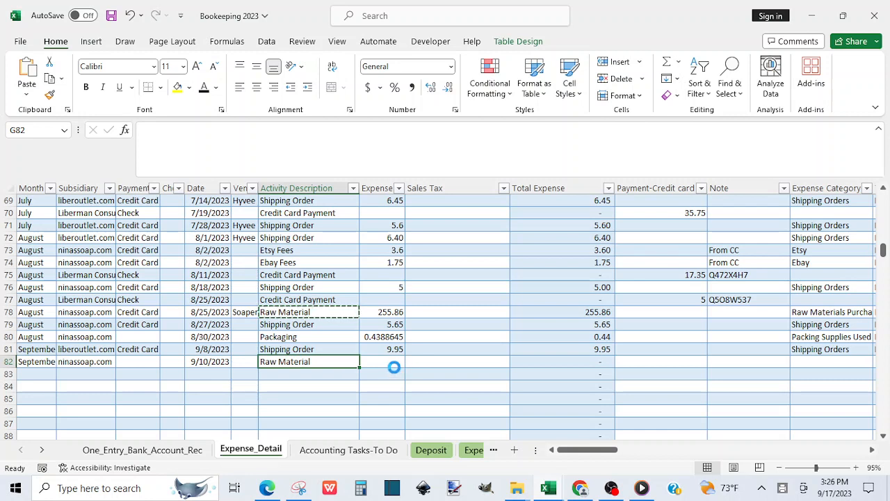
# Enter 2.44 as the expense amount in row 82 and check it against the Walmart receipt in Media Player
pyautogui.click(390, 360)
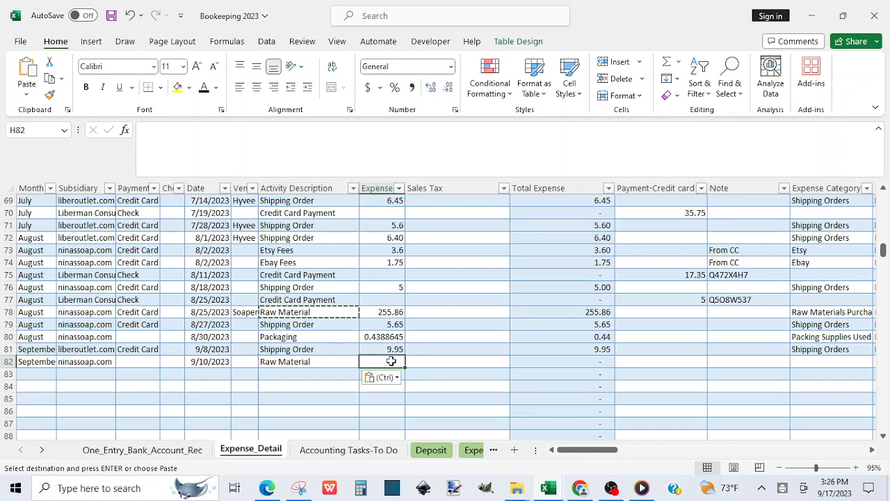
pyautogui.write('2.44')
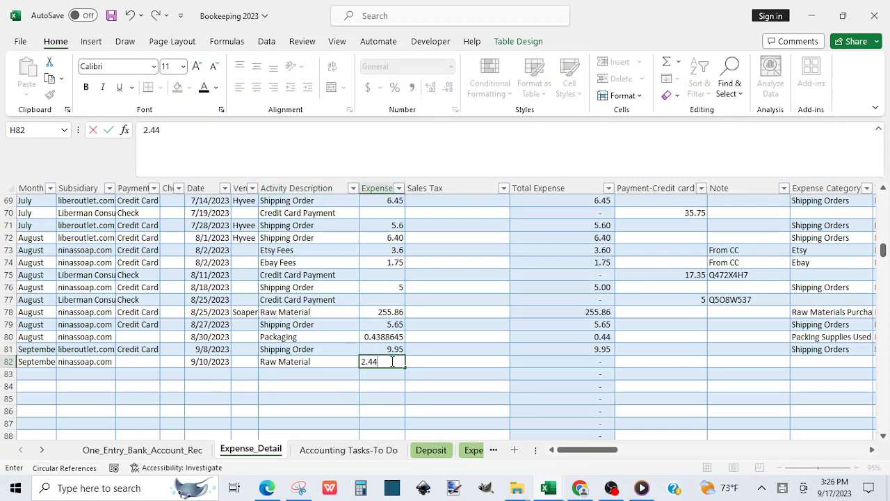
pyautogui.press('Tab')
pyautogui.click(641, 488)
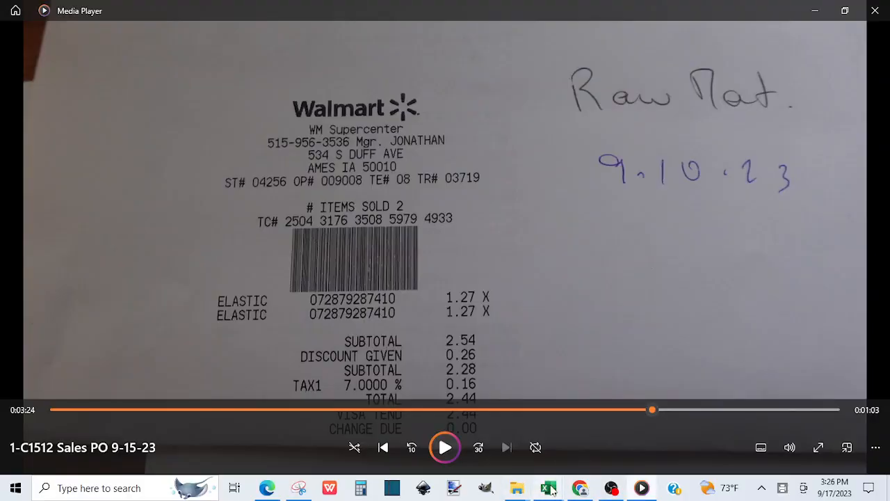
pyautogui.moveTo(549, 489)
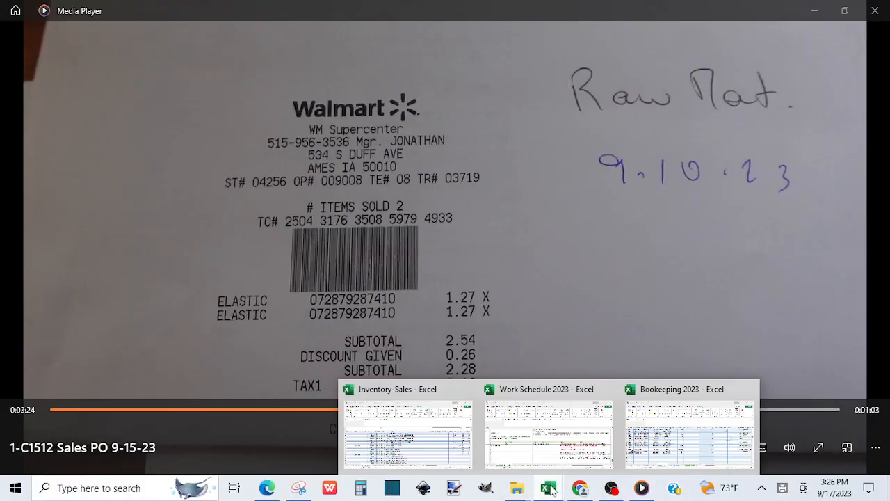
pyautogui.click(655, 459)
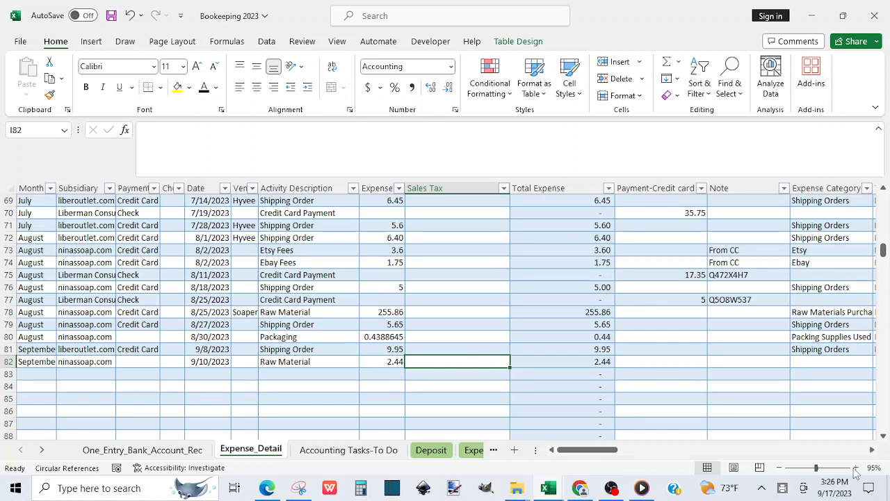
pyautogui.click(873, 450)
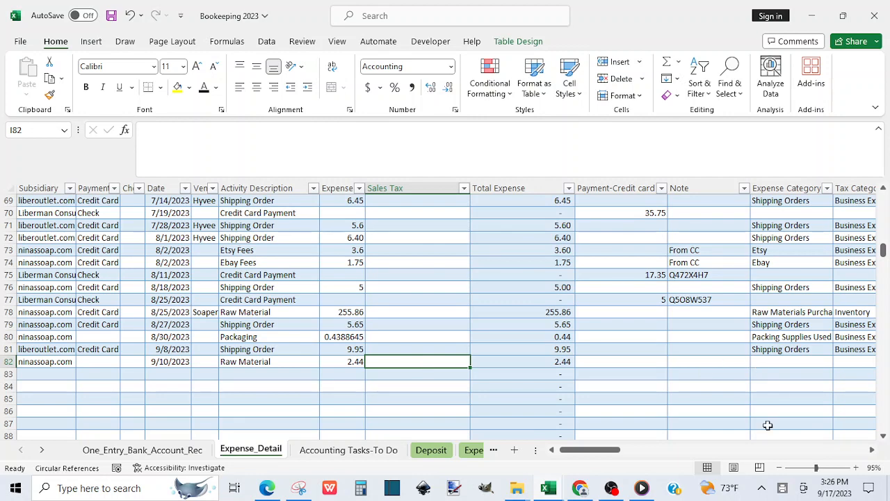
# Choose Raw Materials Purchased as the expense category for the row 82 expense
pyautogui.click(872, 450)
pyautogui.click(872, 449)
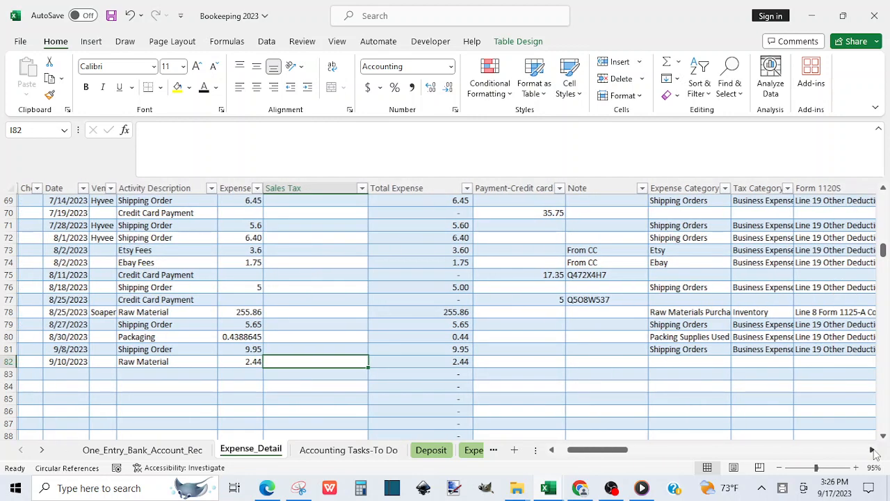
pyautogui.click(872, 449)
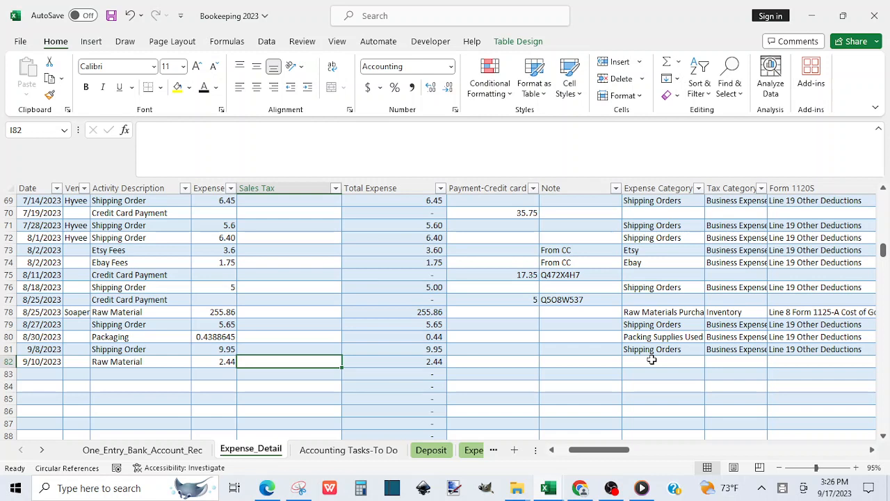
pyautogui.click(652, 359)
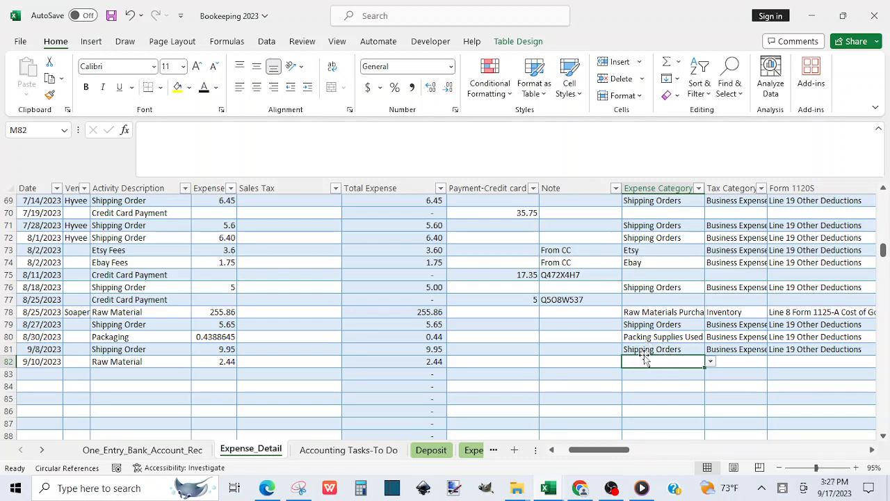
pyautogui.click(710, 361)
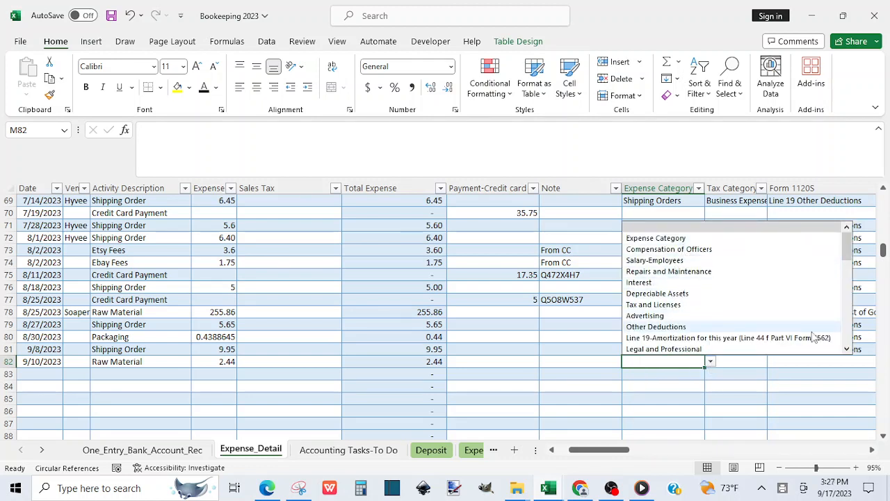
pyautogui.click(848, 349)
pyautogui.click(848, 349)
pyautogui.click(849, 349)
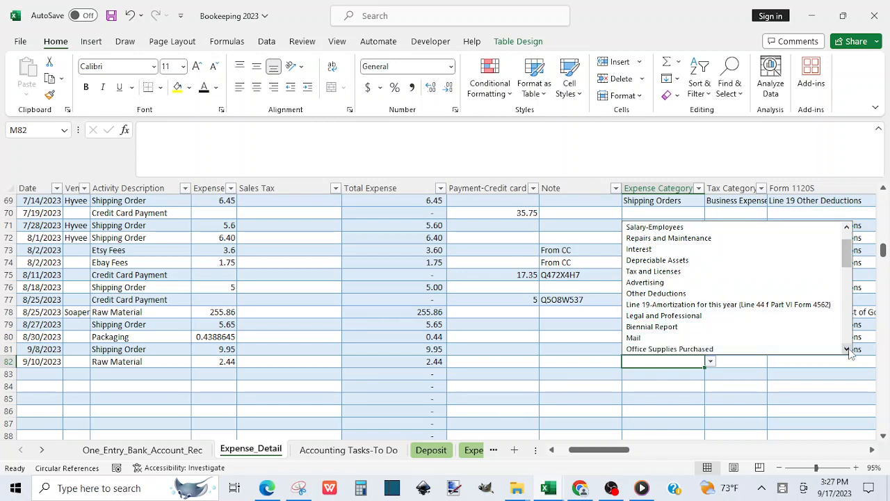
pyautogui.click(849, 349)
pyautogui.click(849, 350)
pyautogui.click(849, 349)
pyautogui.click(847, 349)
pyautogui.click(847, 349)
pyautogui.click(847, 349)
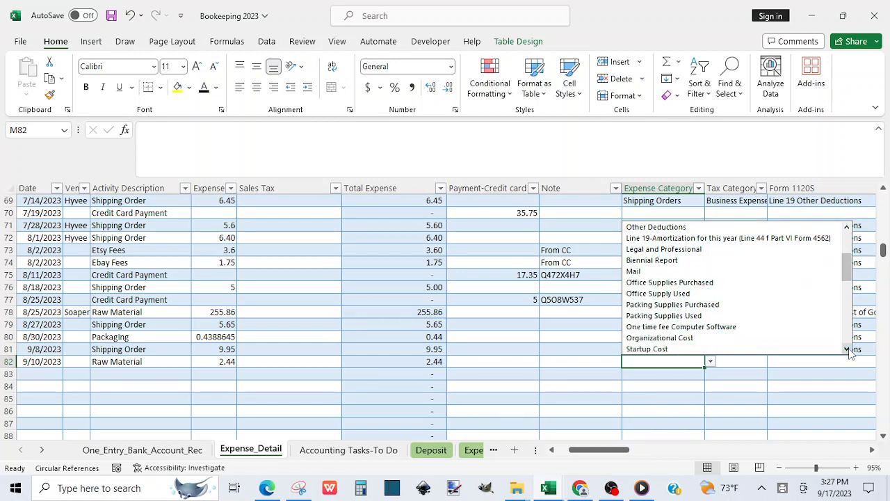
pyautogui.click(847, 349)
pyautogui.click(848, 349)
pyautogui.click(847, 350)
pyautogui.click(847, 349)
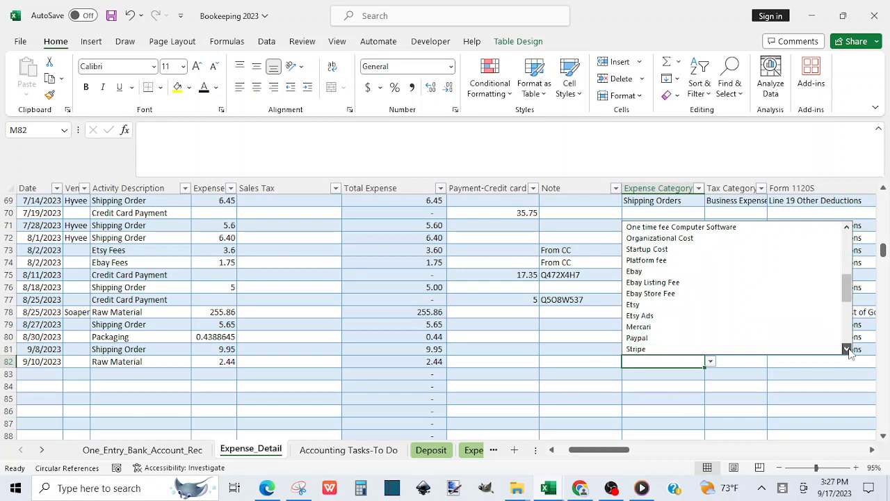
pyautogui.click(847, 349)
pyautogui.click(847, 349)
pyautogui.click(847, 350)
pyautogui.click(847, 349)
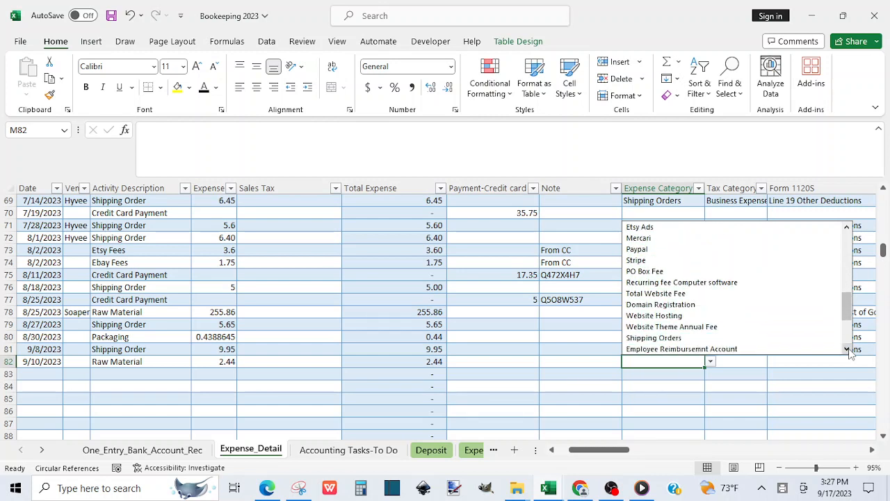
pyautogui.click(847, 350)
pyautogui.click(848, 349)
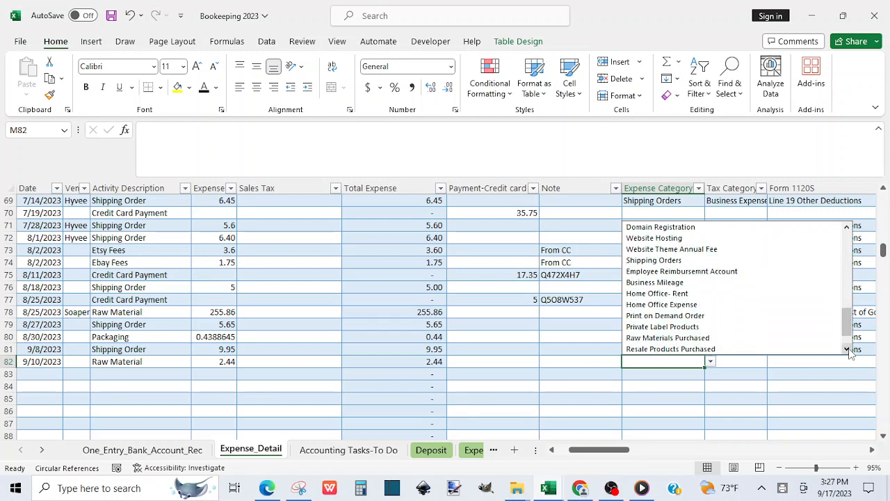
pyautogui.click(668, 338)
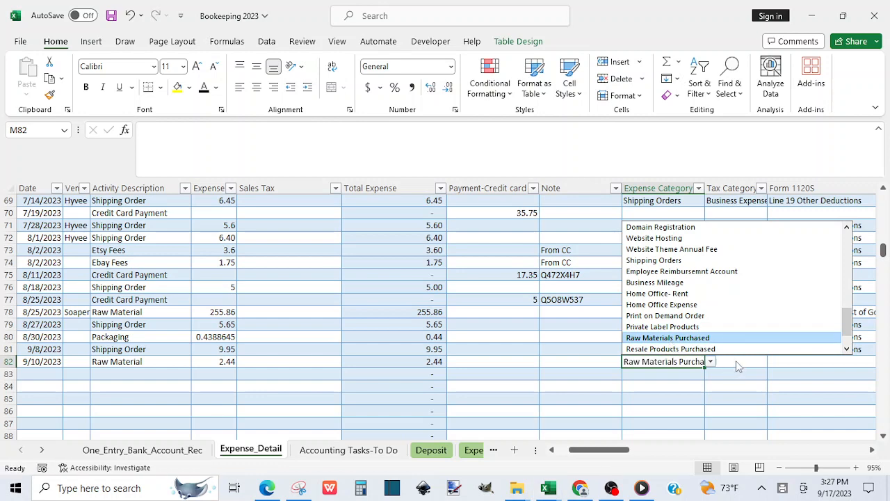
# Set the row 82 tax category to Inventory and dismiss the circular reference warning
pyautogui.click(736, 362)
pyautogui.click(774, 362)
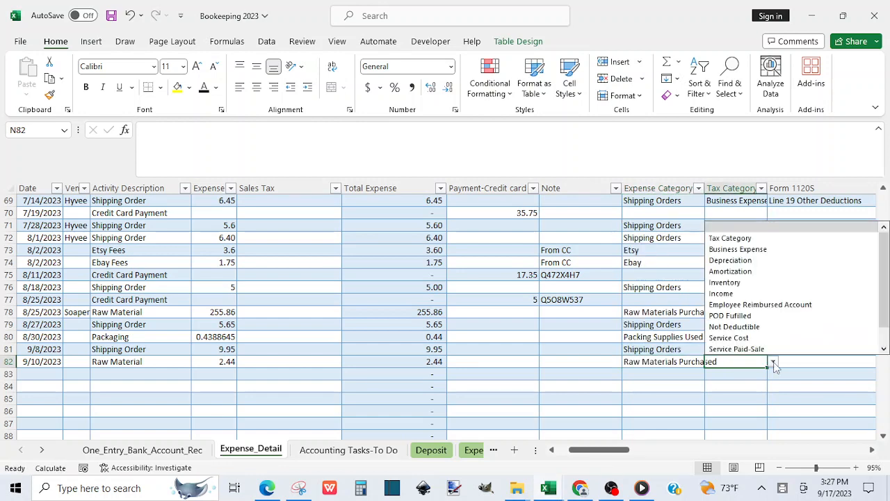
pyautogui.click(745, 282)
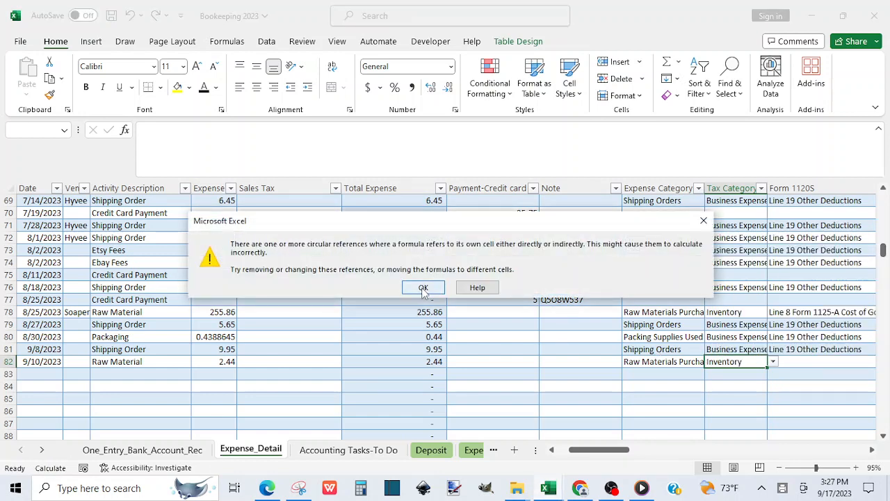
pyautogui.click(423, 287)
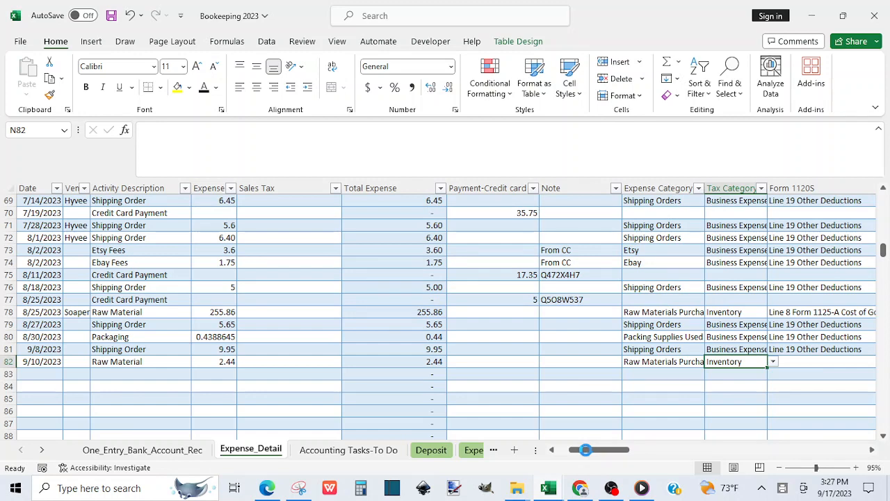
# Choose Line 2 Form 1125-A Purchases as the Form 1120S entry for row 82
pyautogui.moveTo(586, 449); pyautogui.dragTo(634, 451)
pyautogui.click(175, 361)
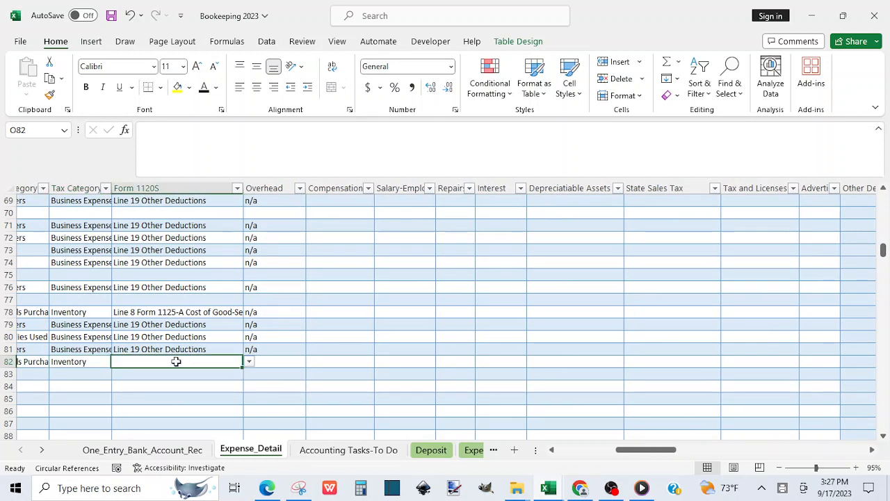
pyautogui.click(249, 362)
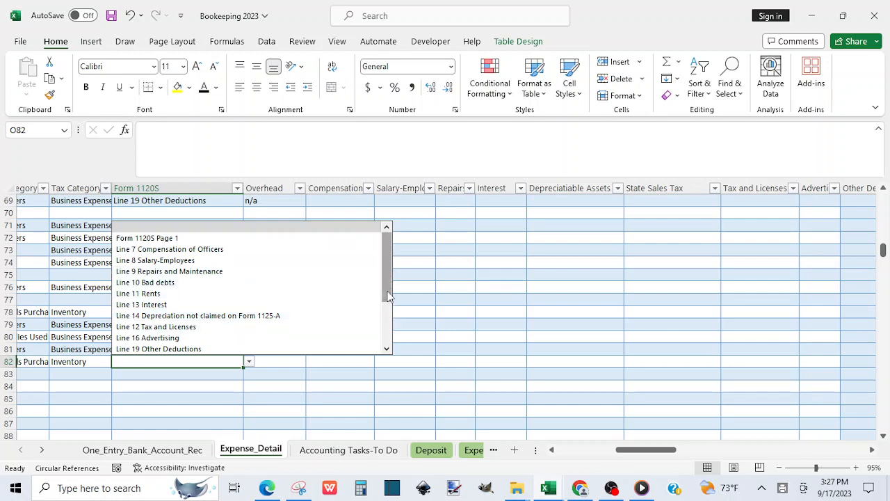
pyautogui.moveTo(389, 297); pyautogui.dragTo(388, 315)
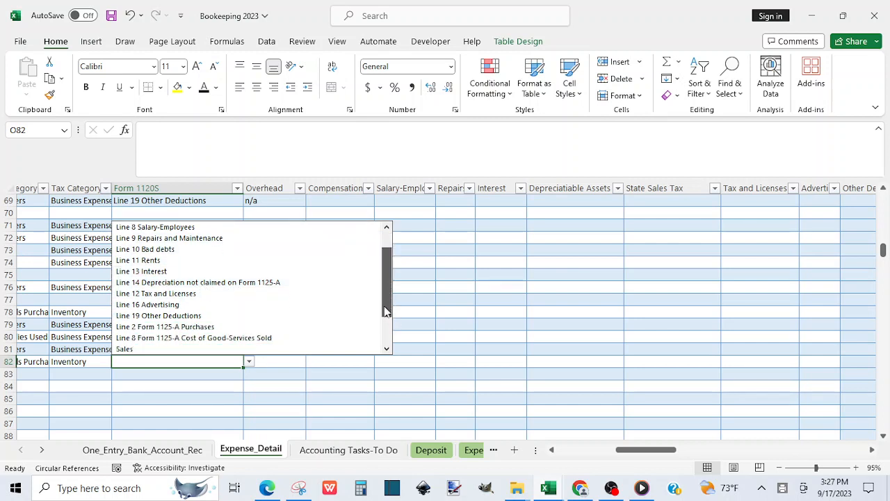
pyautogui.click(176, 328)
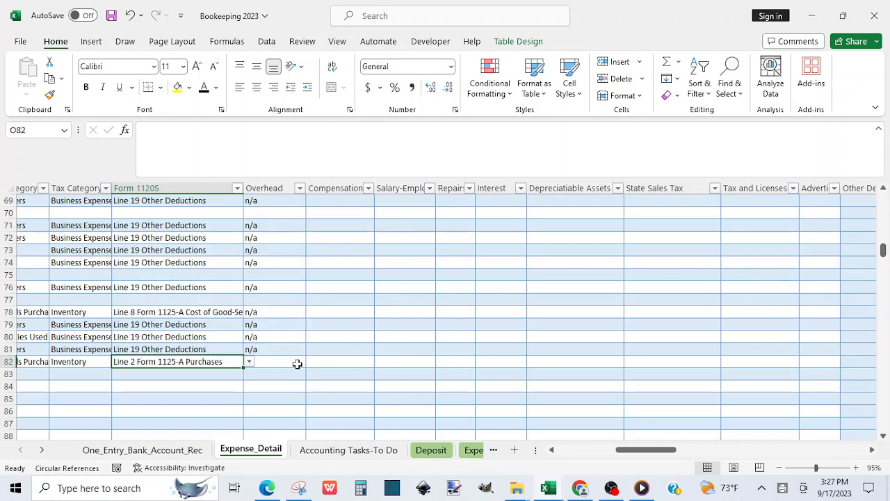
# Switch to Edge to review the cost of goods sold lines on Form 1125-A, and return to the Bookeeping 2023 workbook
pyautogui.click(298, 361)
pyautogui.click(268, 488)
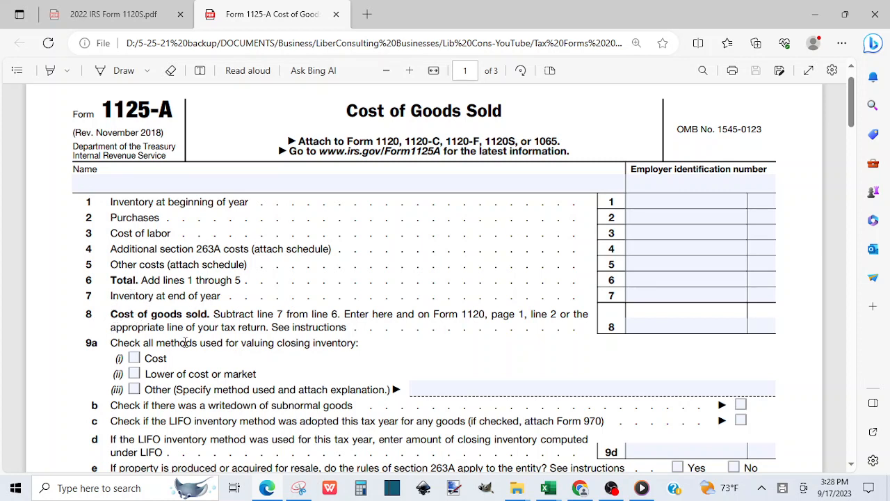
pyautogui.moveTo(547, 491)
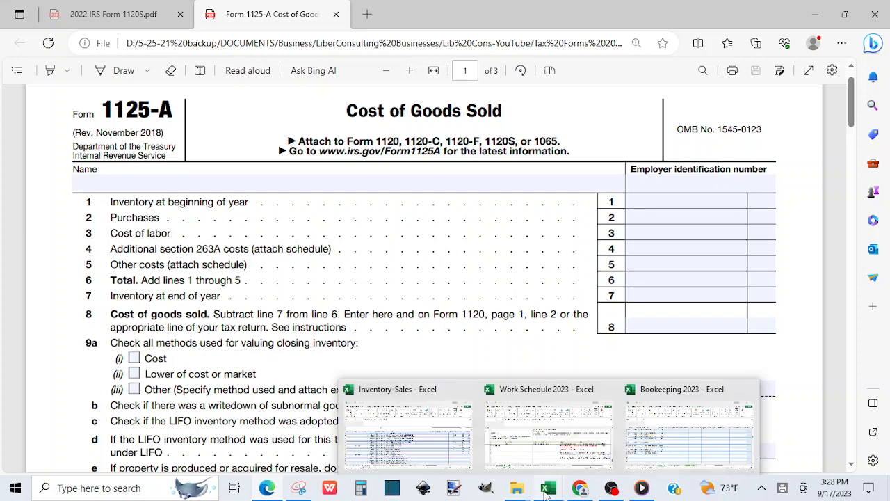
pyautogui.click(633, 470)
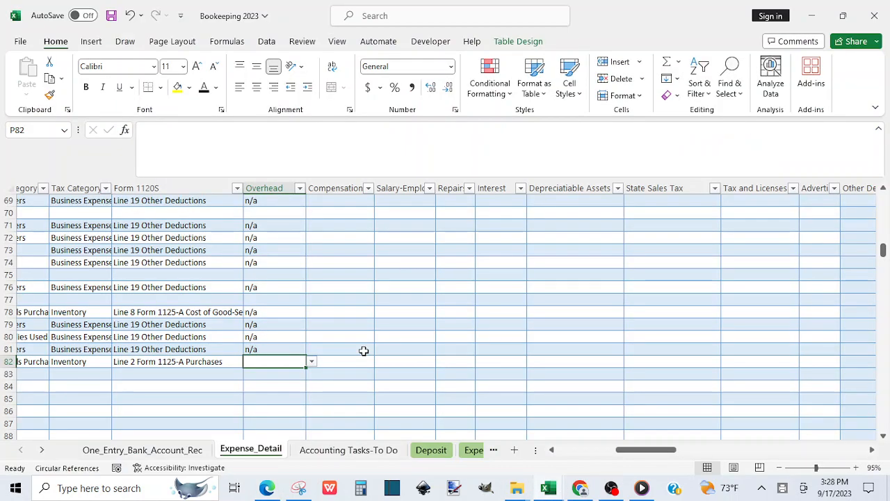
# Set the Overhead entry for row 82 to n/a
pyautogui.click(311, 362)
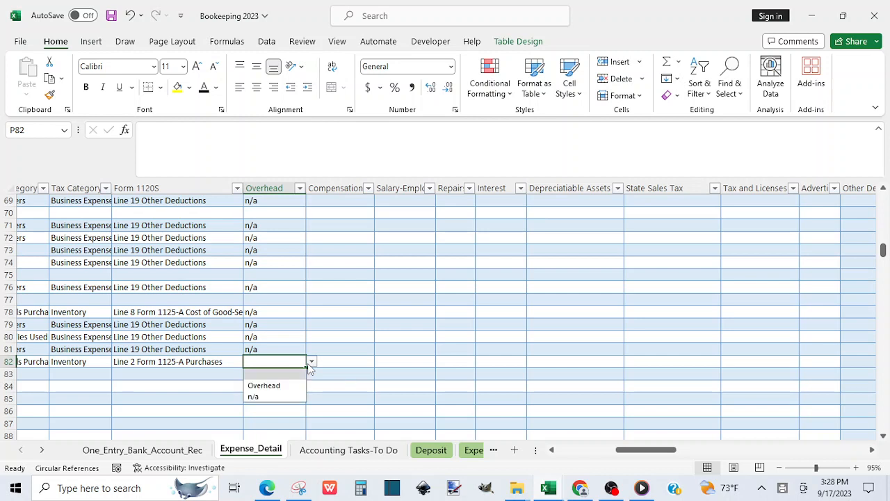
pyautogui.click(284, 397)
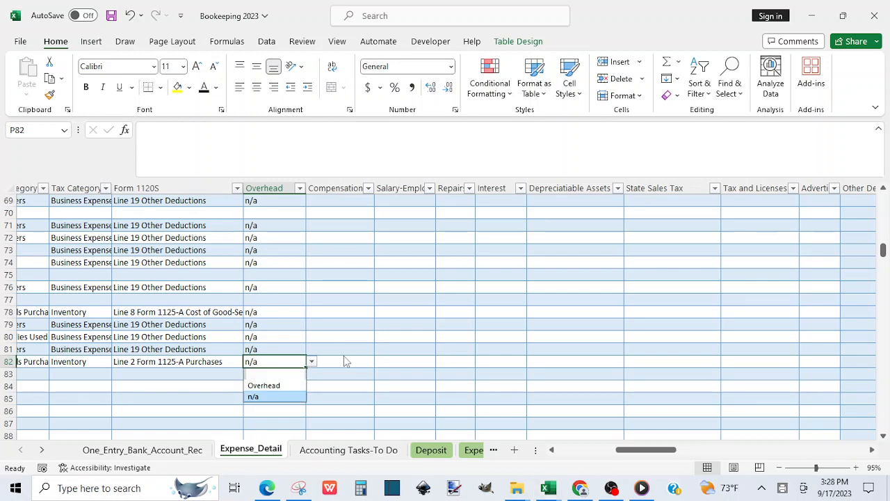
pyautogui.click(342, 361)
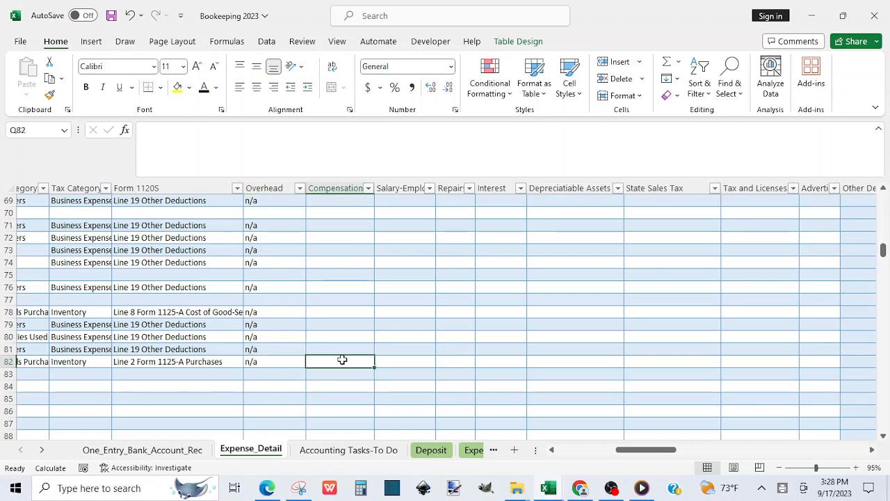
# Set row 82's Raw Materials Purchase amount with a formula referencing that row's Total Expense, dismissing the circular reference warning on the way
pyautogui.press('Right')
pyautogui.press('Right')
pyautogui.press('Right')
pyautogui.press('Right')
pyautogui.press('Right')
pyautogui.press('Right')
pyautogui.press('Right')
pyautogui.press('Right')
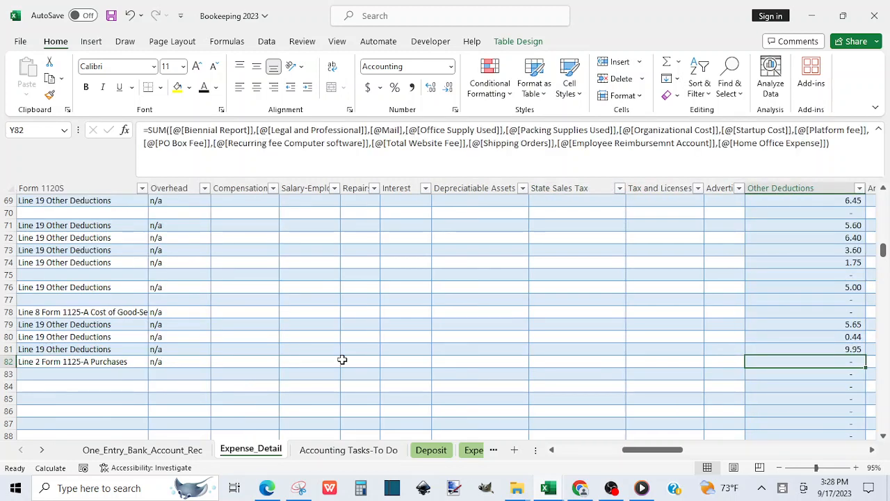
pyautogui.press('Right')
pyautogui.press('Right')
pyautogui.press('Right')
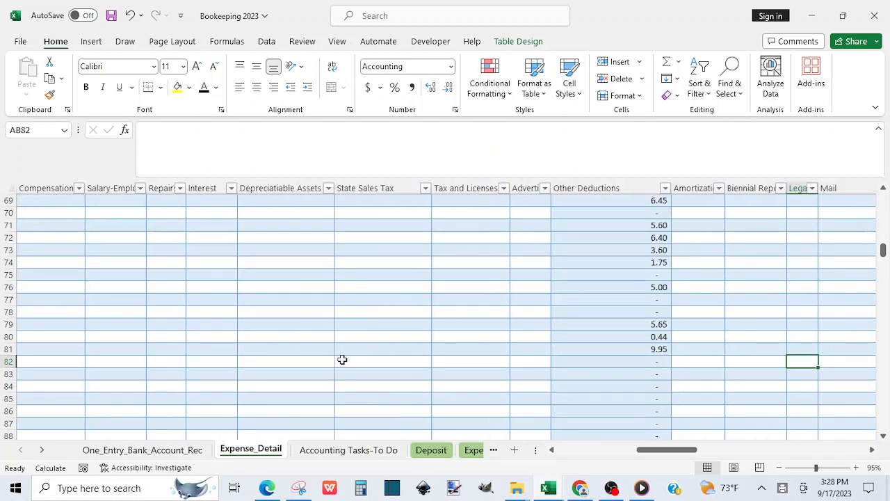
pyautogui.press('Right')
pyautogui.press('Right')
pyautogui.press('Right')
pyautogui.press('Right')
pyautogui.press('Right')
pyautogui.press('Right')
pyautogui.press('Right')
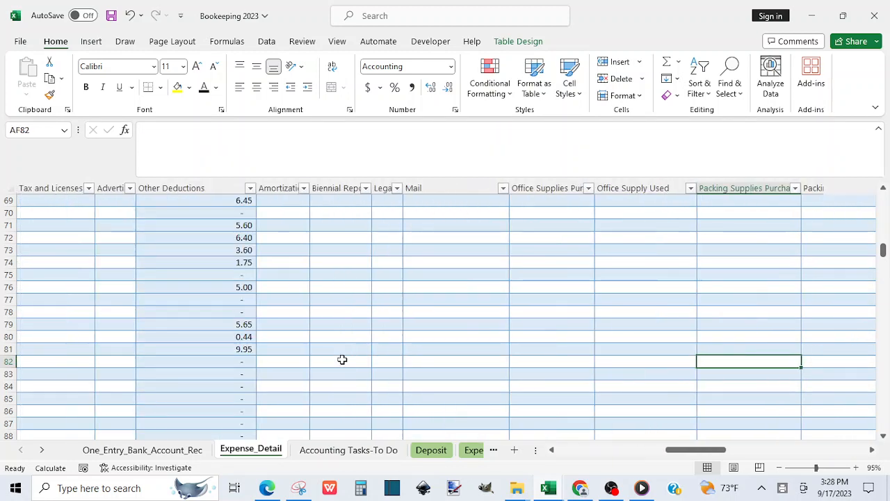
pyautogui.press('Right')
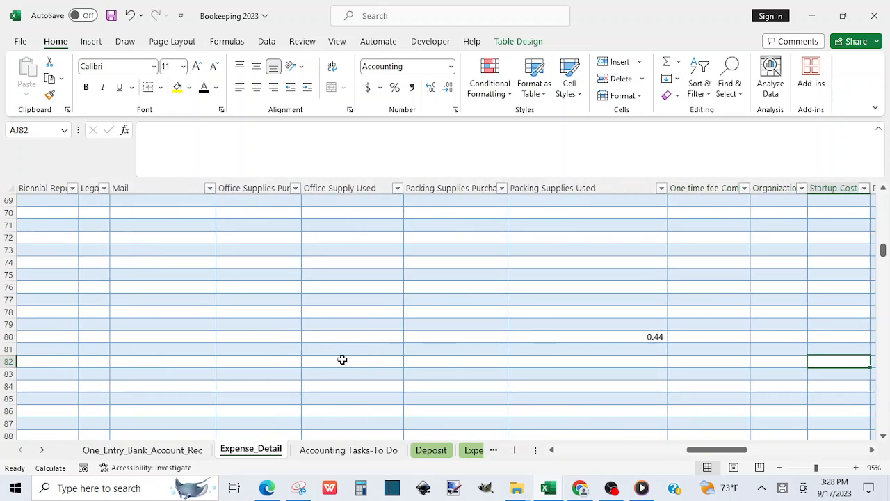
pyautogui.press('Right')
pyautogui.press('Right')
pyautogui.press('Right')
pyautogui.press('Right')
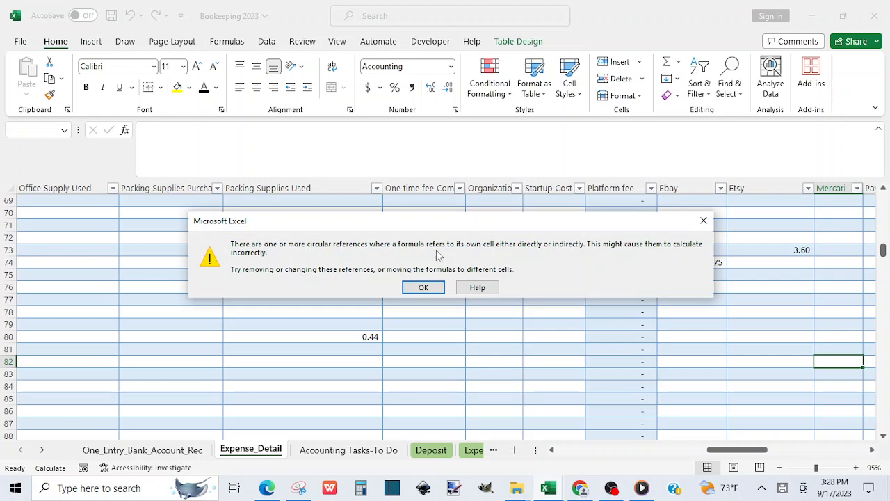
pyautogui.click(423, 287)
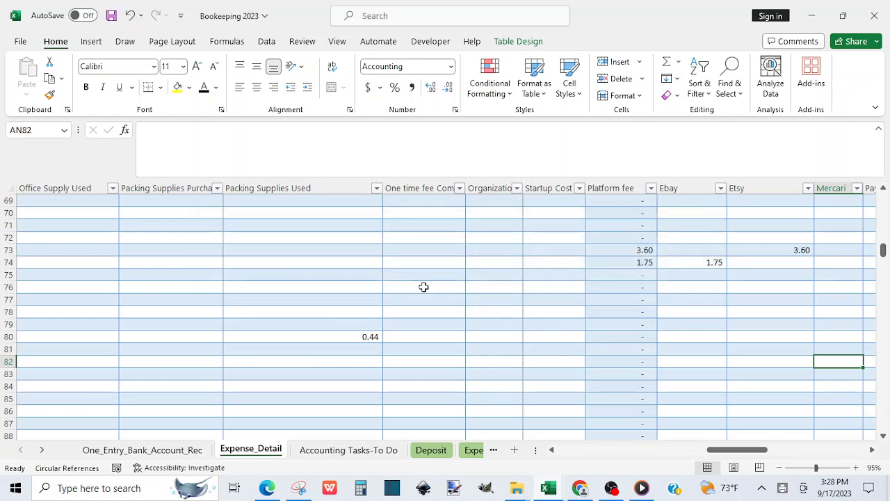
pyautogui.press('Right')
pyautogui.press('Right')
pyautogui.press('Right')
pyautogui.press('Right')
pyautogui.press('Right')
pyautogui.press('Right')
pyautogui.press('Right')
pyautogui.press('Right')
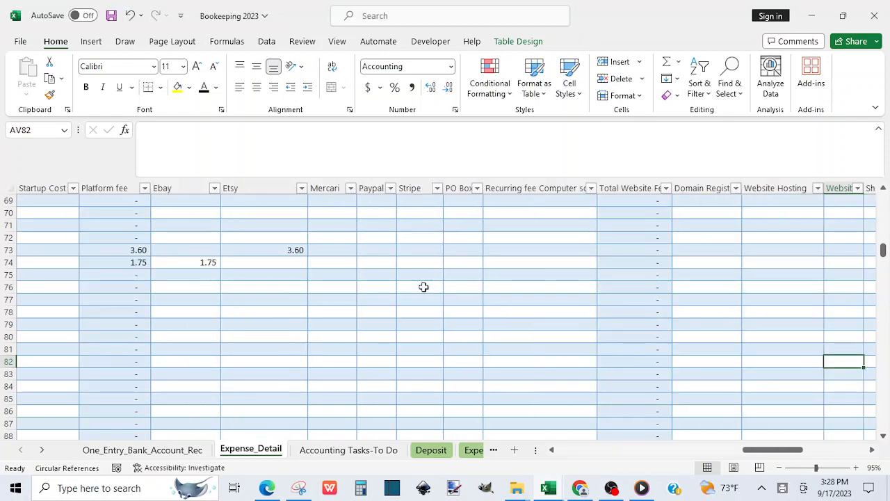
pyautogui.press('Right')
pyautogui.press('Right')
pyautogui.press('Right')
pyautogui.press('Right')
pyautogui.press('Right')
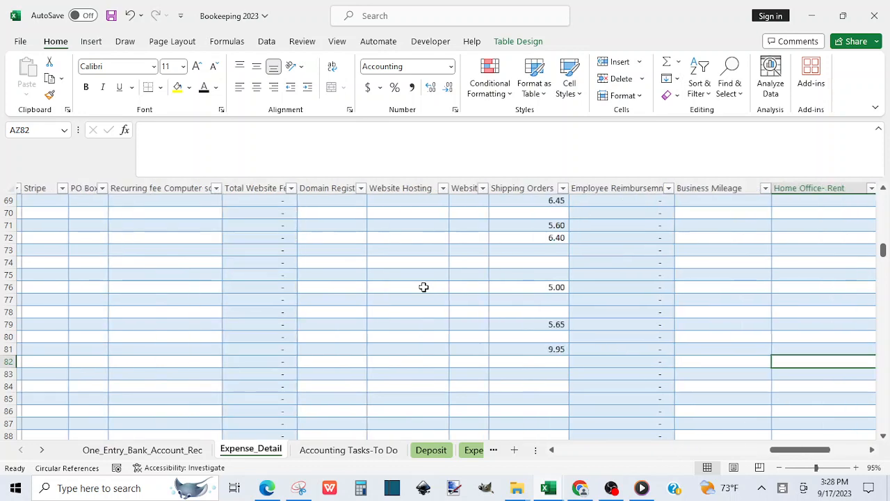
pyautogui.press('Right')
pyautogui.press('Right')
pyautogui.press('Right')
pyautogui.press('Right')
pyautogui.press('Right')
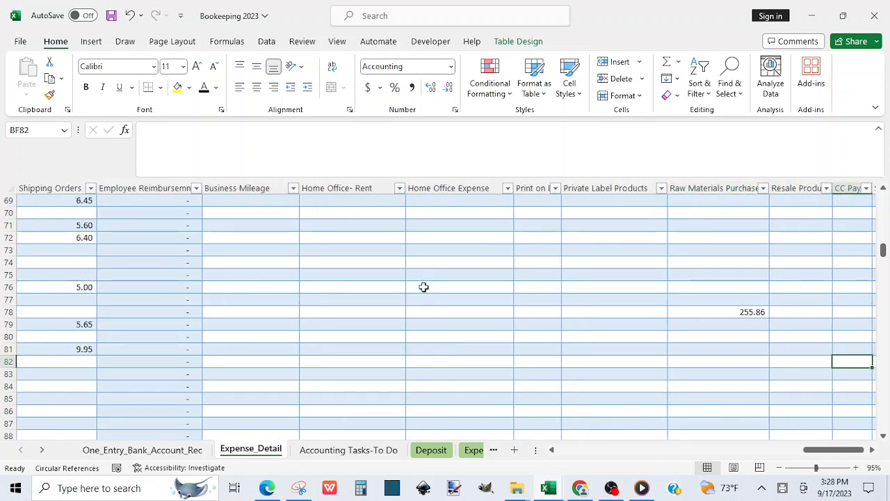
pyautogui.press('Left')
pyautogui.press('Left')
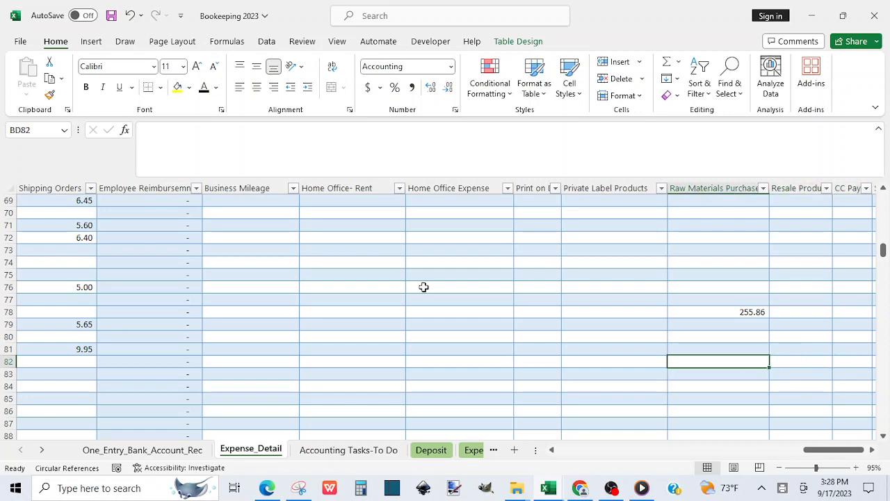
pyautogui.write('=')
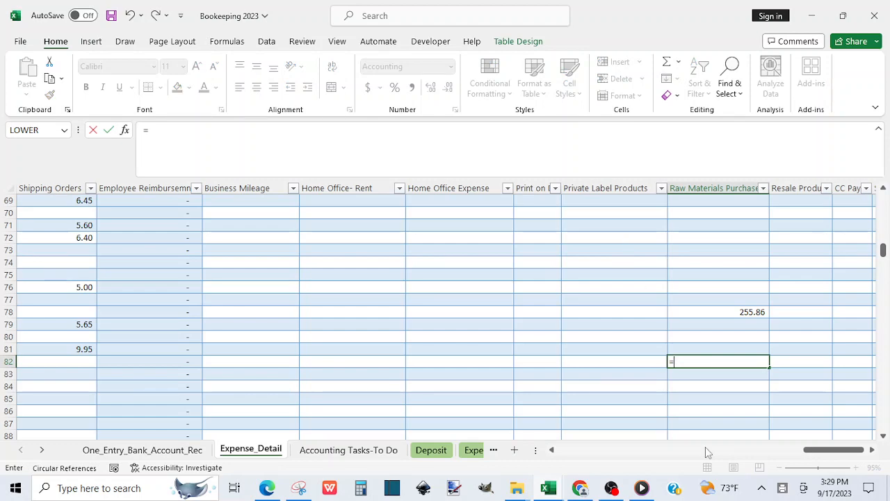
pyautogui.click(553, 450)
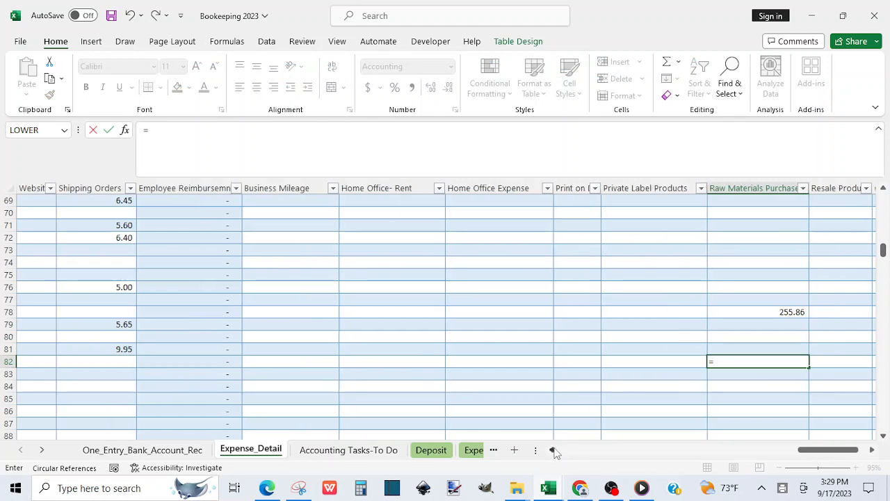
pyautogui.click(553, 450)
pyautogui.click(553, 450)
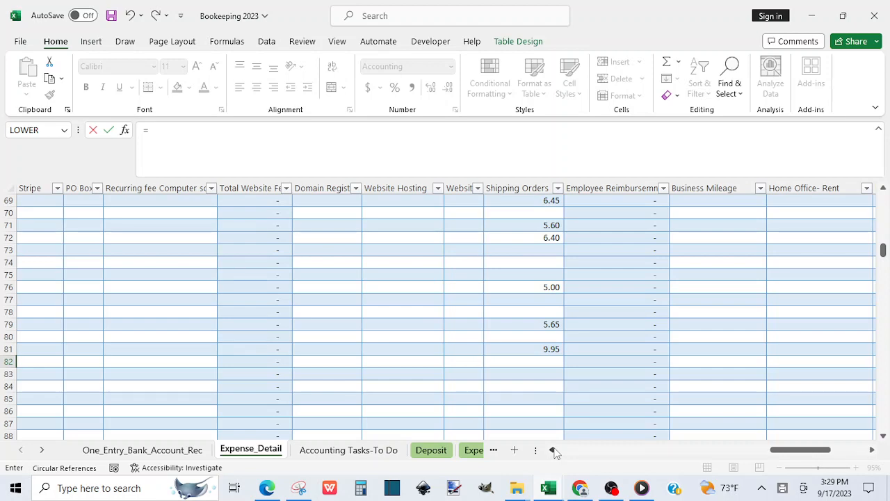
pyautogui.click(553, 450)
pyautogui.click(553, 450)
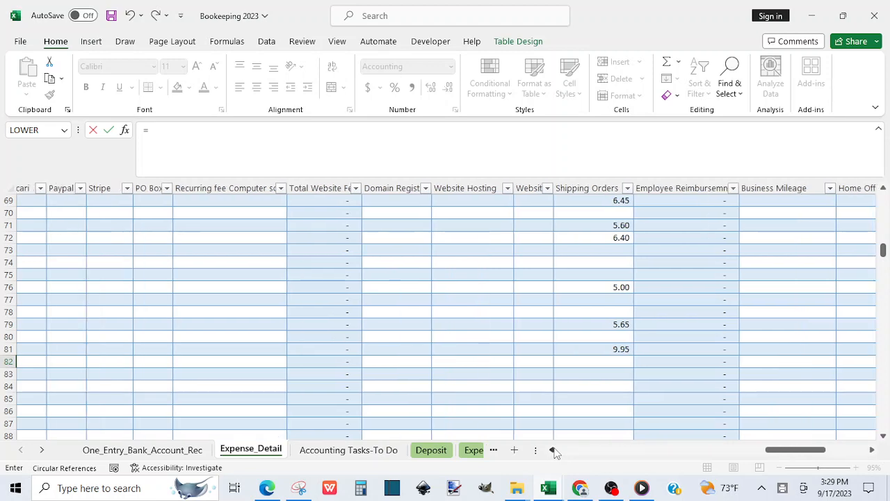
pyautogui.click(553, 450)
pyautogui.click(553, 450)
pyautogui.click(553, 450)
pyautogui.click(553, 450)
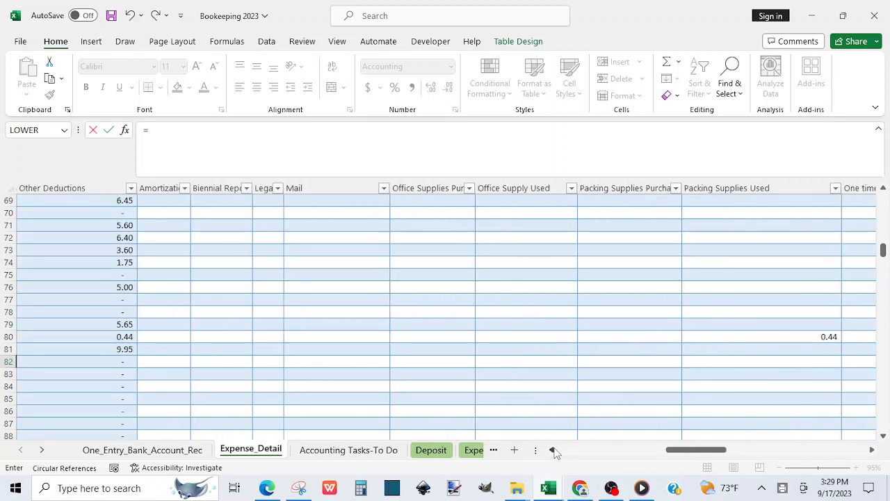
pyautogui.click(553, 450)
pyautogui.click(553, 450)
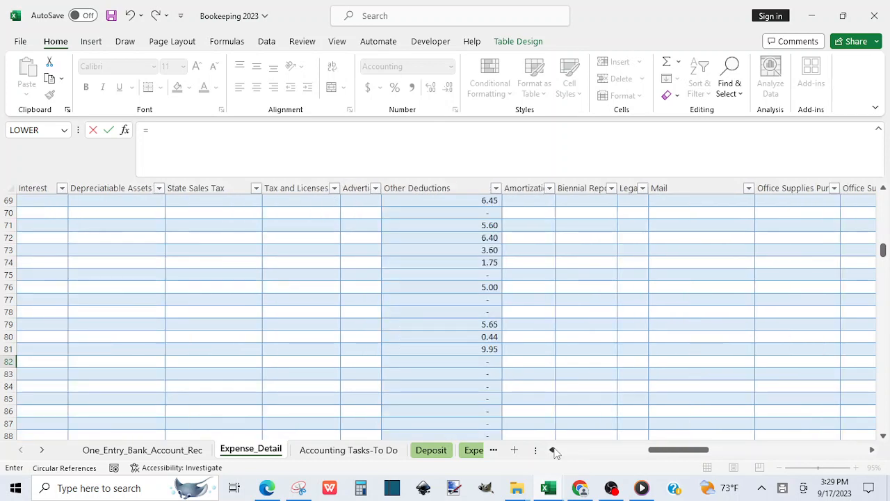
pyautogui.click(553, 450)
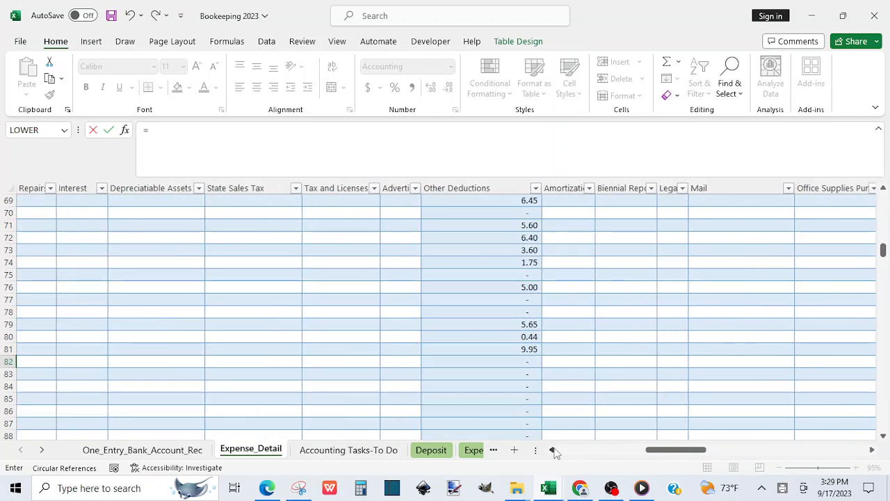
pyautogui.click(553, 451)
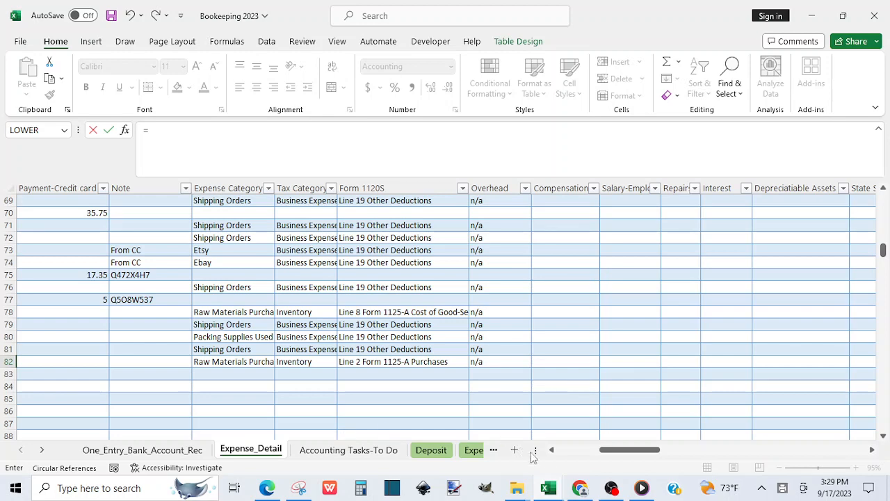
pyautogui.click(552, 450)
pyautogui.click(551, 450)
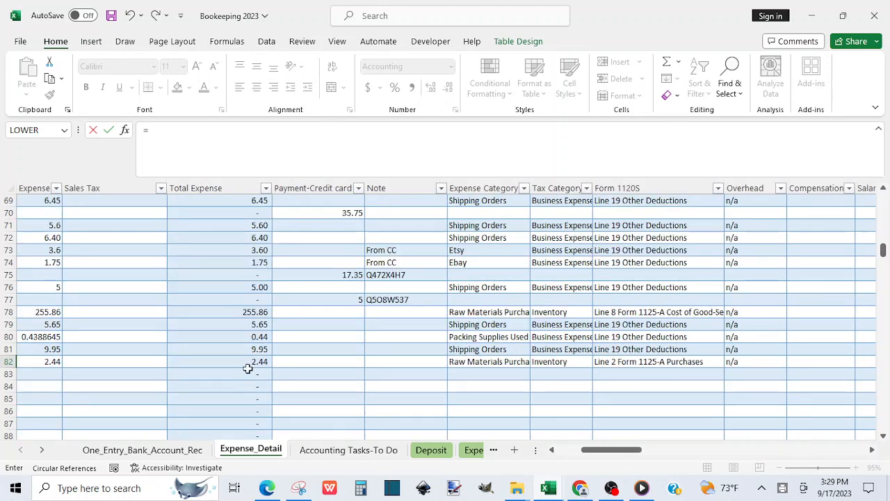
pyautogui.click(258, 362)
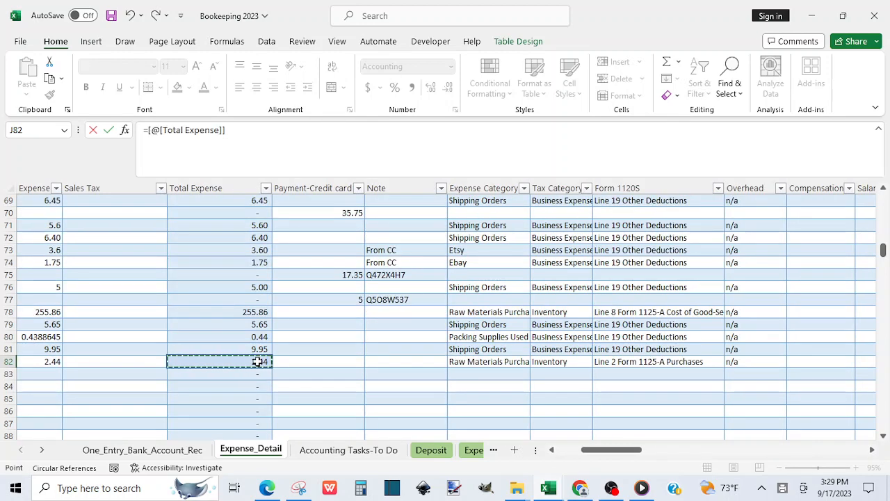
pyautogui.press('Return')
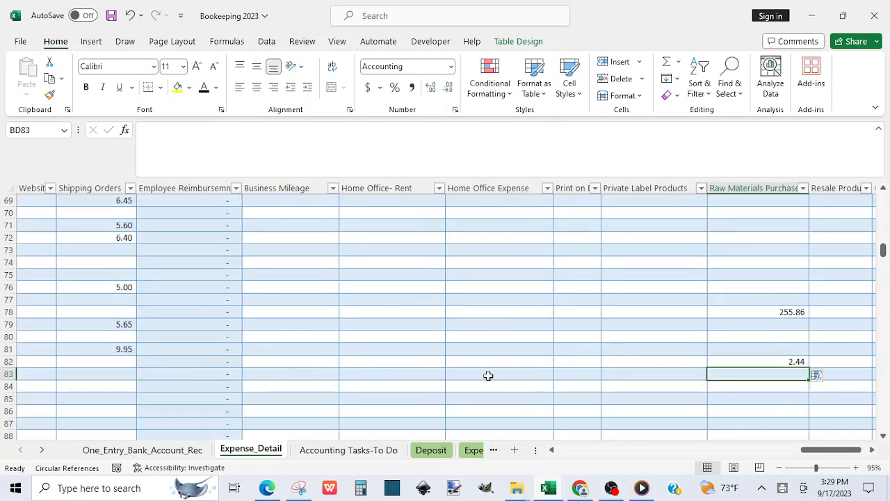
# Switch to Media Player and play the 1-C1512 Sales PO 9-15-23 video up to the 9.14.23 flour sack order, pausing there
pyautogui.moveTo(824, 451); pyautogui.dragTo(620, 449)
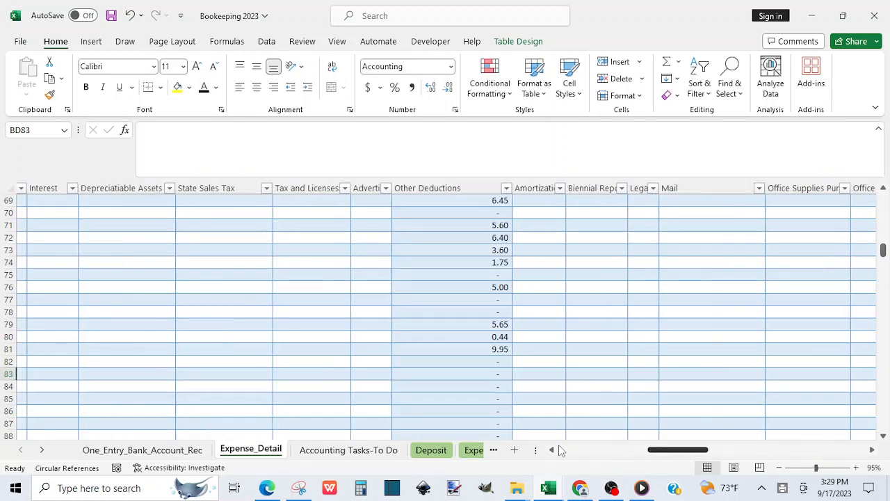
pyautogui.moveTo(561, 451); pyautogui.dragTo(532, 450)
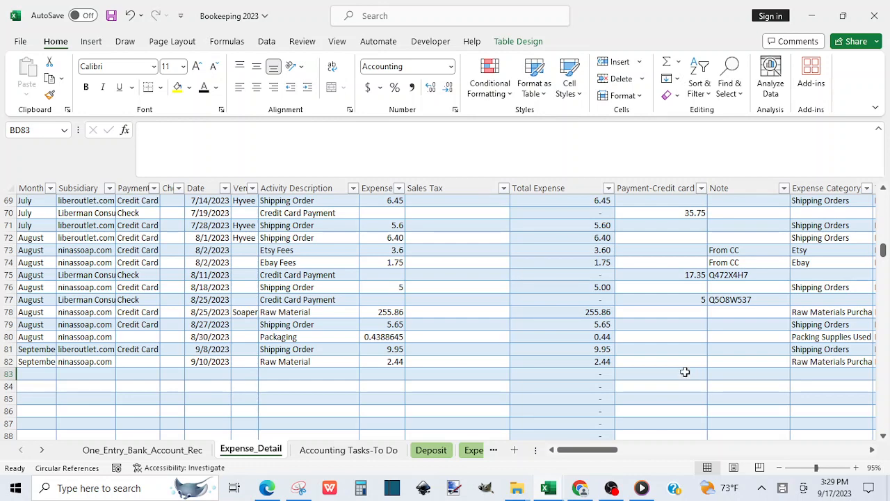
pyautogui.click(643, 487)
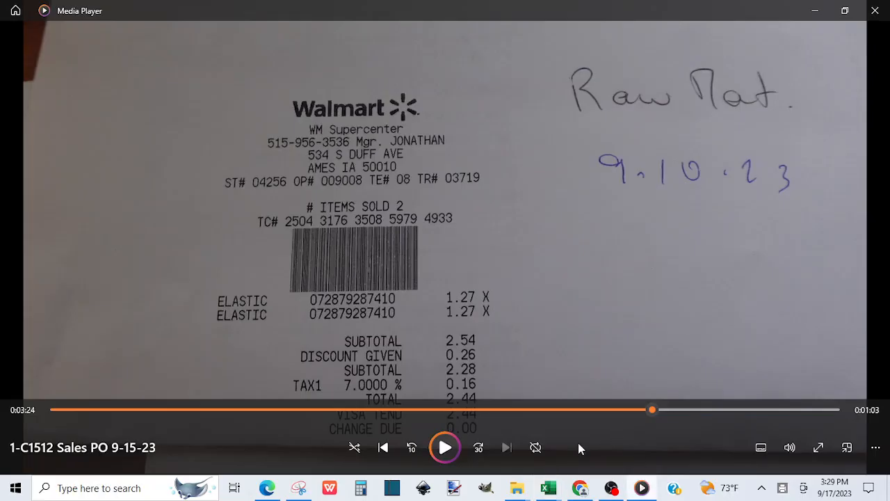
pyautogui.click(443, 447)
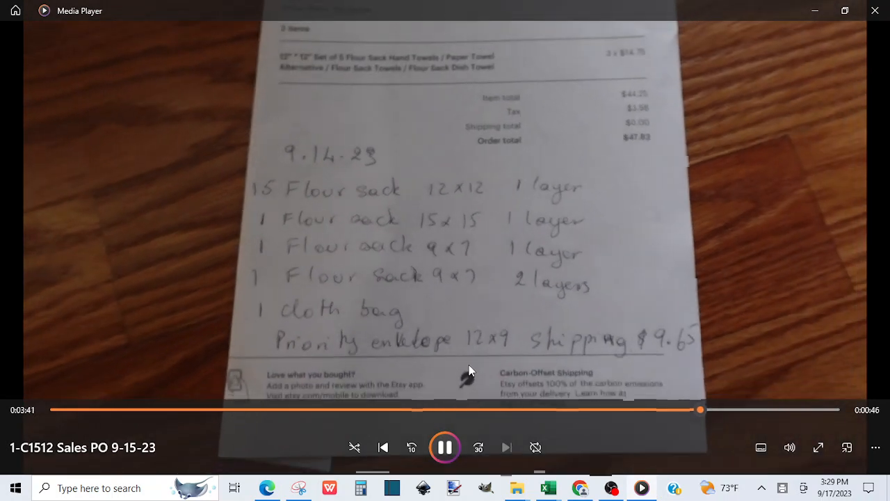
pyautogui.click(448, 453)
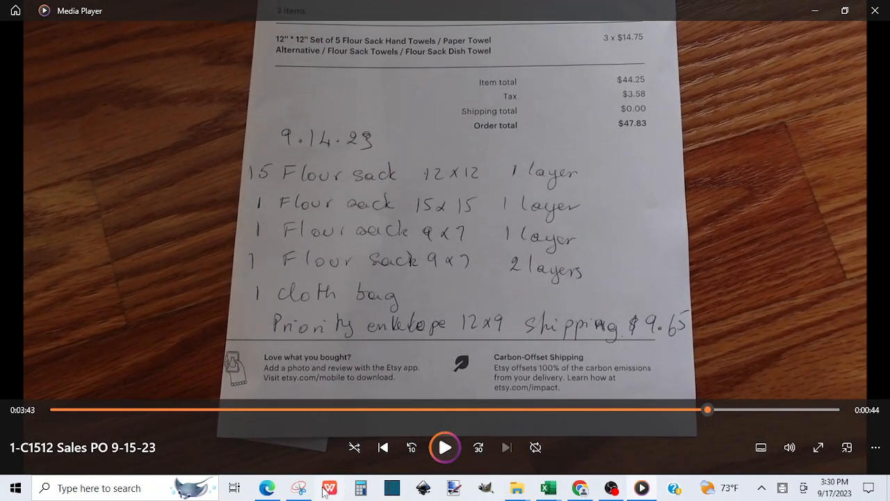
# Switch to Edge to review the cost of goods sold lines on Form 1120S and Form 1125-A, and return to the Bookeeping 2023 workbook
pyautogui.click(268, 489)
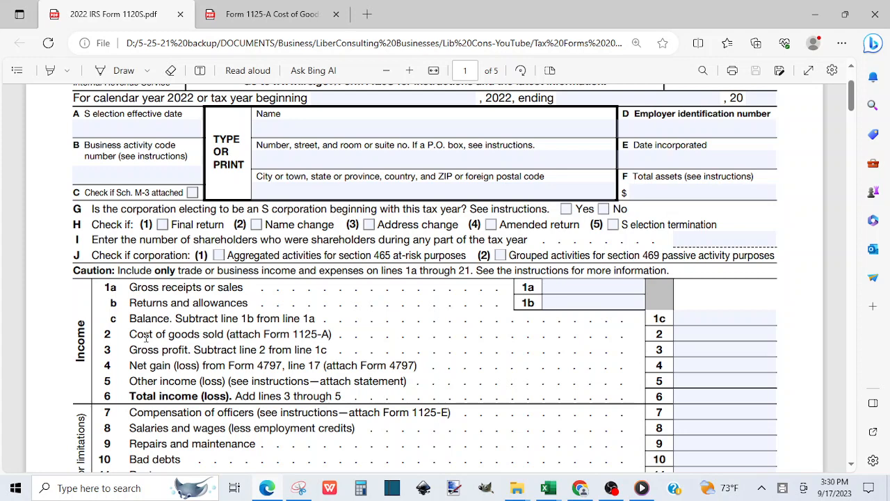
pyautogui.click(272, 15)
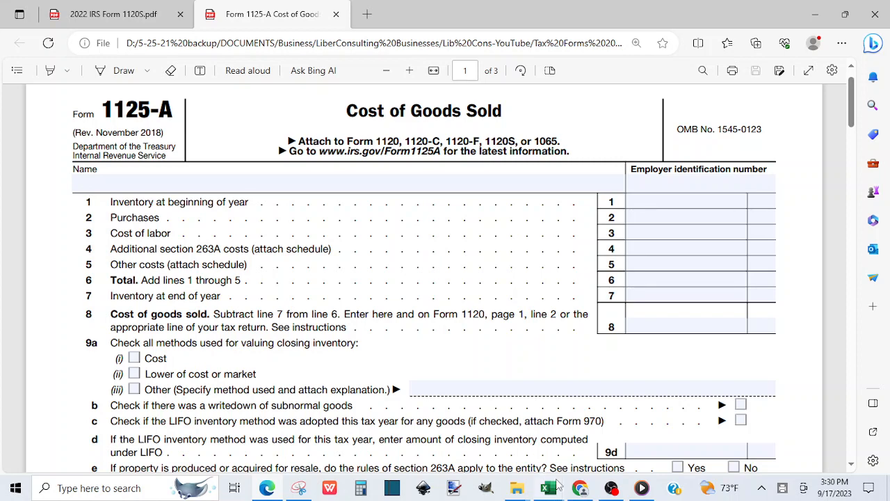
pyautogui.moveTo(549, 489)
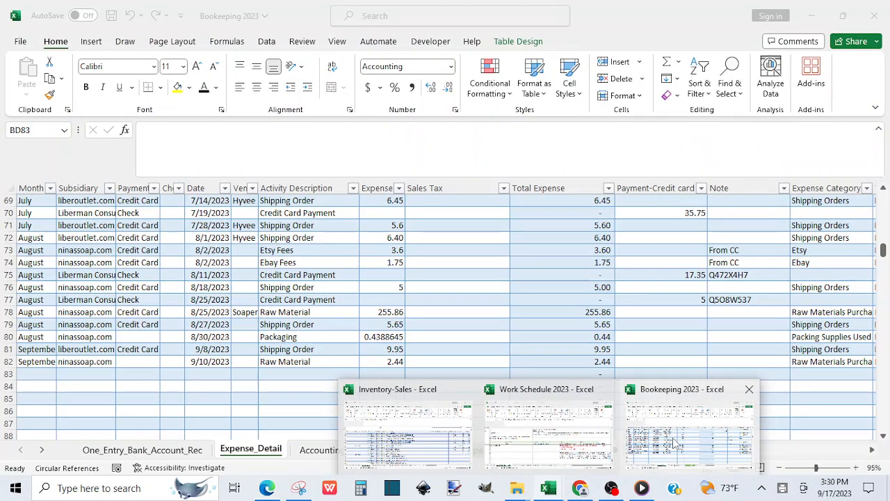
pyautogui.click(673, 444)
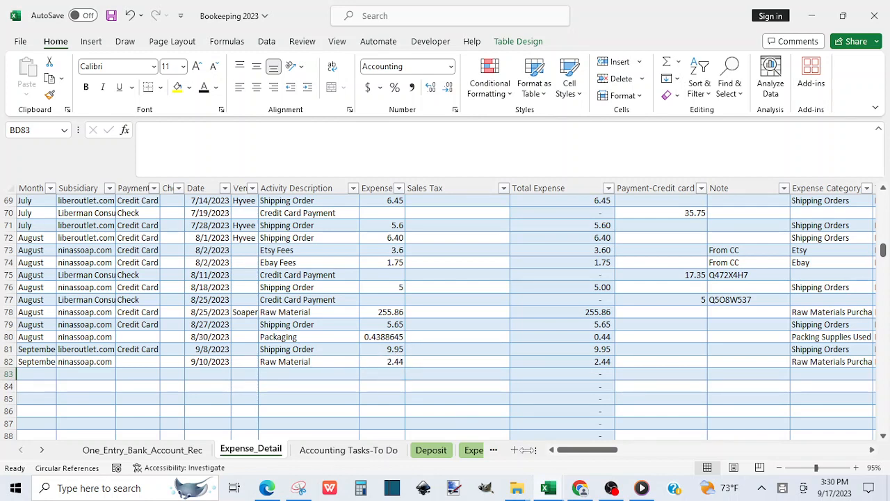
# Switch to the Inventory-Sales workbook and open the Sold sheet at the end of its filled rows
pyautogui.moveTo(549, 489)
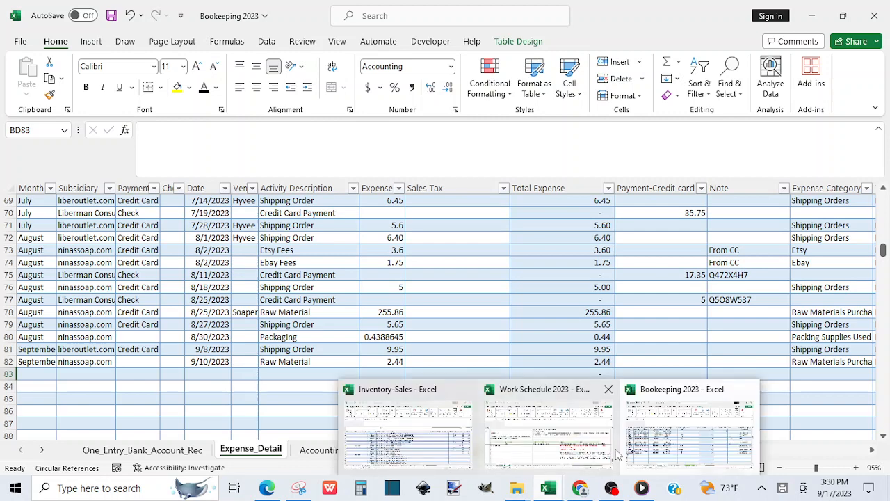
pyautogui.click(554, 451)
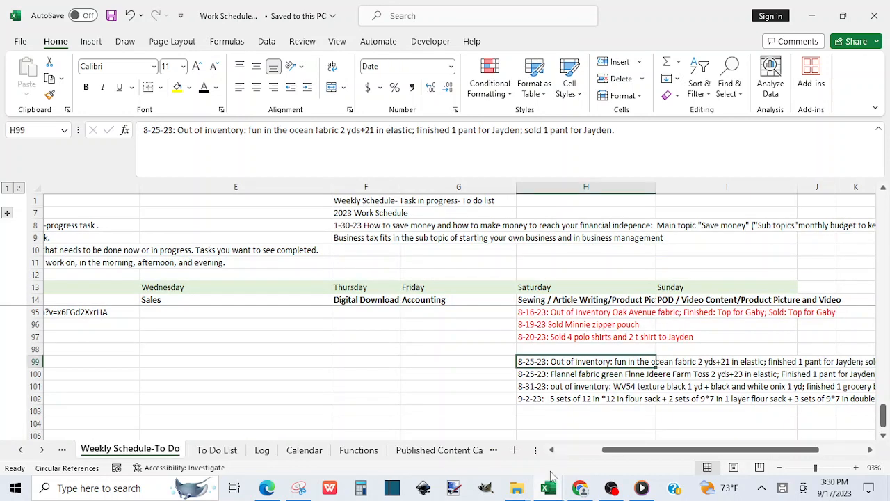
pyautogui.moveTo(554, 489)
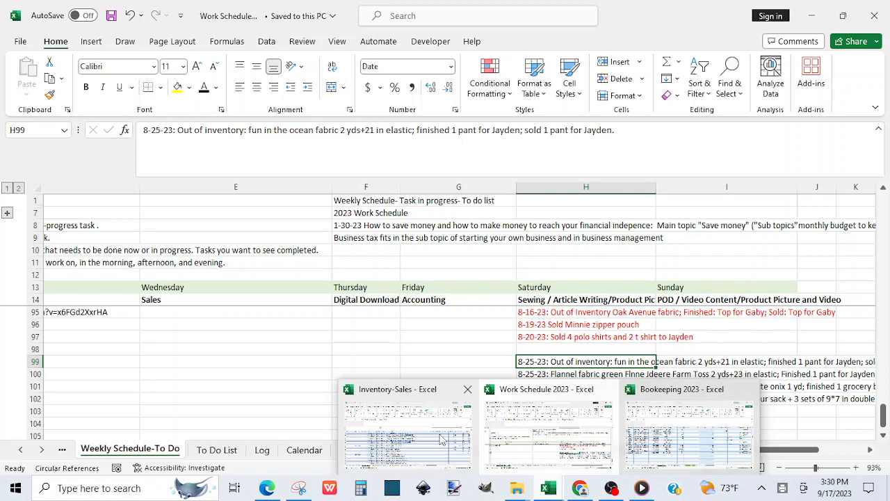
pyautogui.click(440, 438)
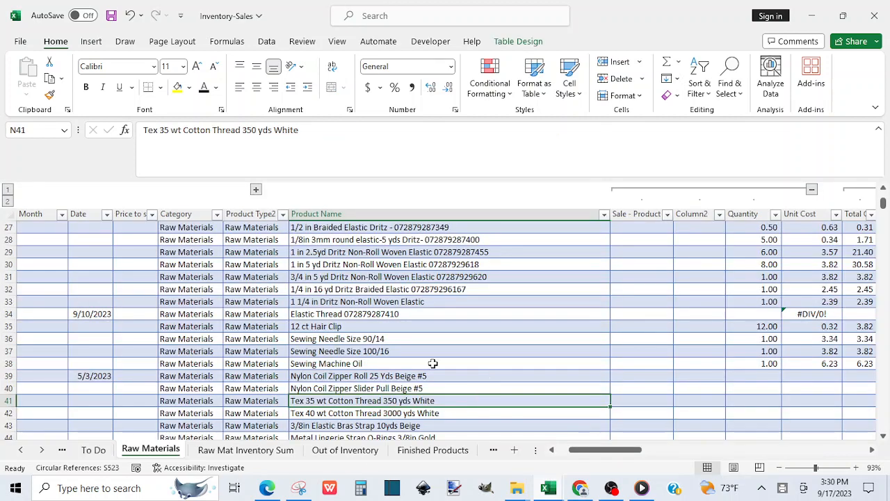
pyautogui.click(494, 450)
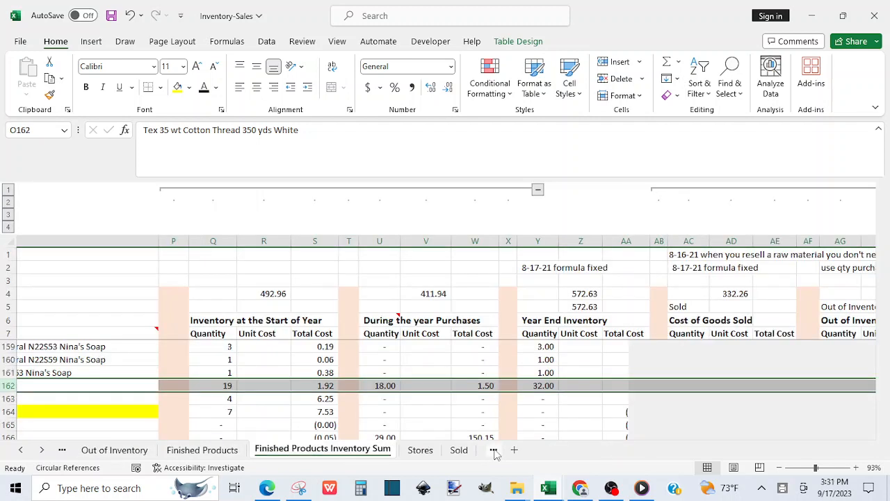
pyautogui.click(493, 450)
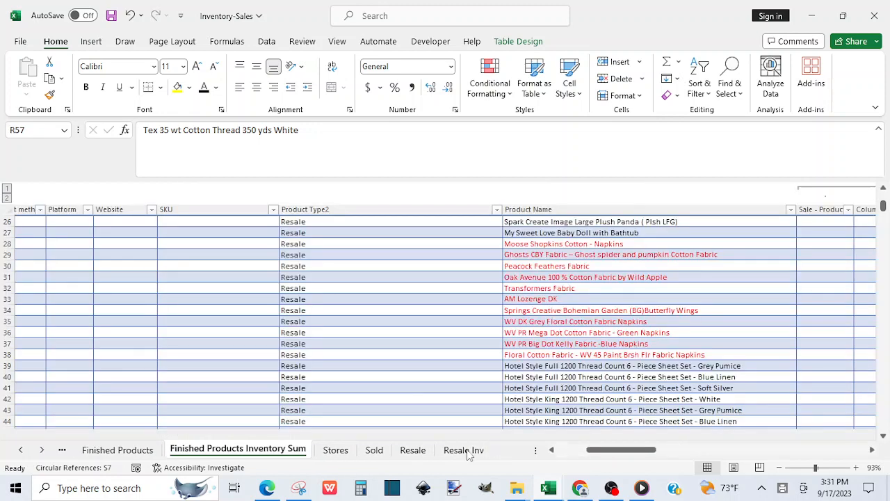
pyautogui.click(374, 451)
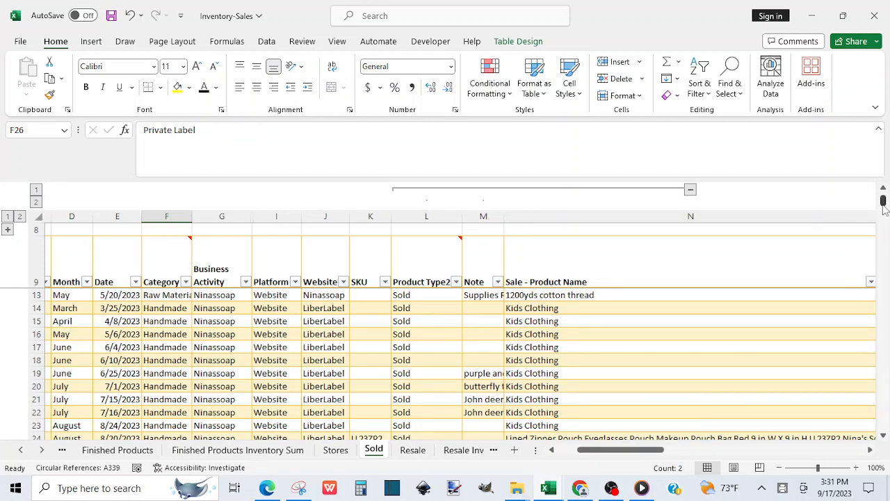
pyautogui.moveTo(885, 202); pyautogui.dragTo(884, 270)
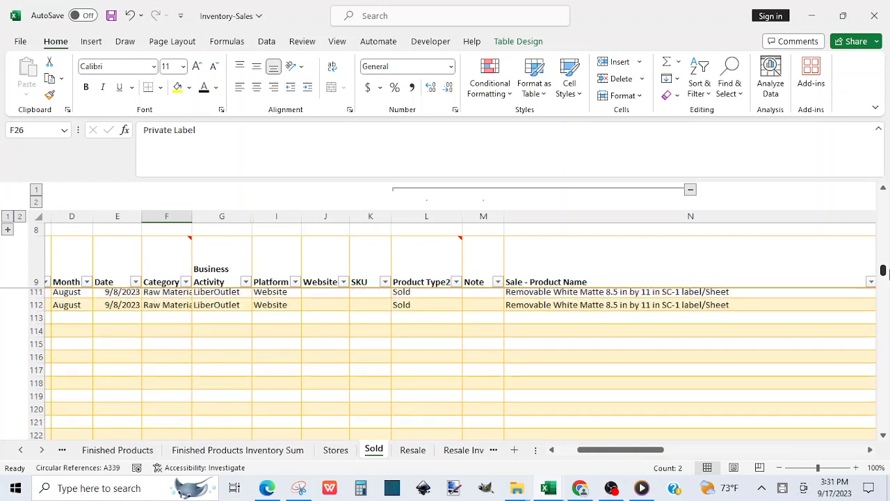
# Review the 9.14.23 flour sack order in Media Player and return to the Inventory-Sales workbook
pyautogui.click(642, 487)
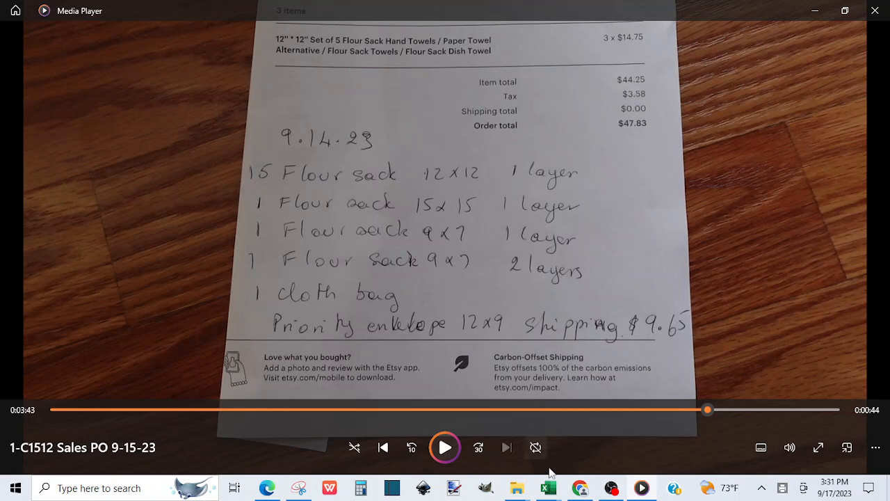
pyautogui.moveTo(547, 491)
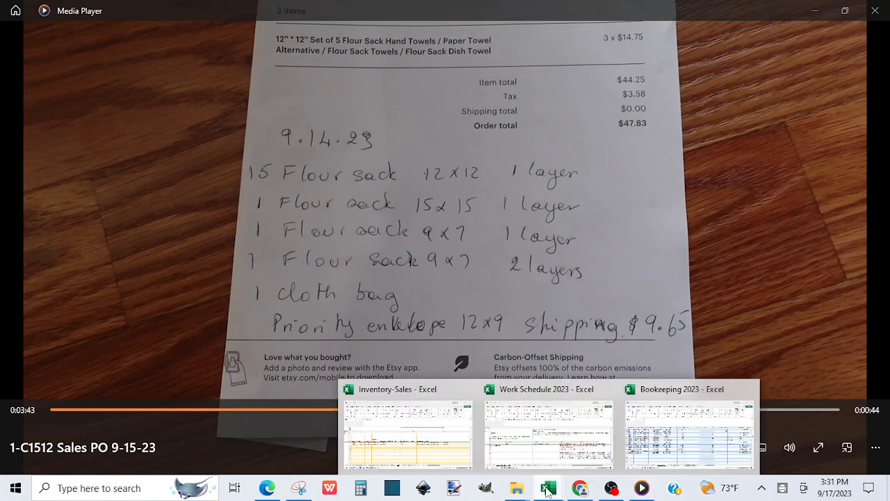
pyautogui.click(409, 432)
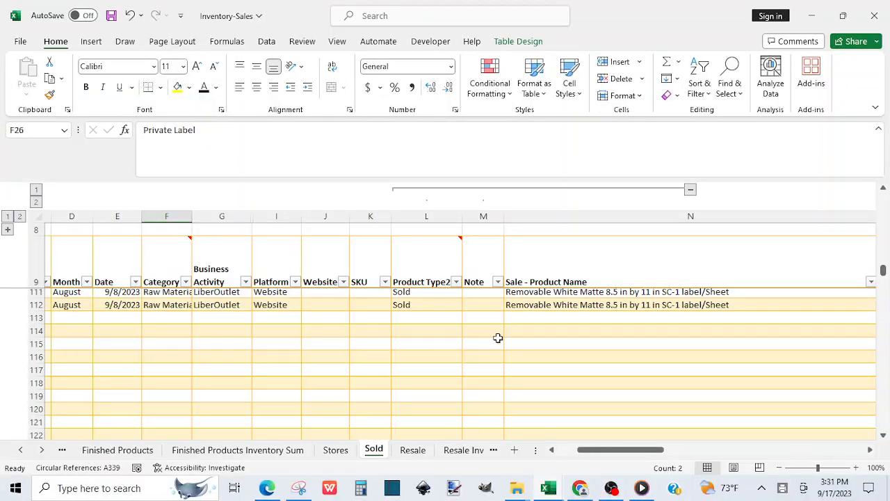
# Copy the three 8/27/2023 sale rows 108 to 110 into the empty rows starting at 113, keeping source formatting
pyautogui.click(883, 189)
pyautogui.click(883, 191)
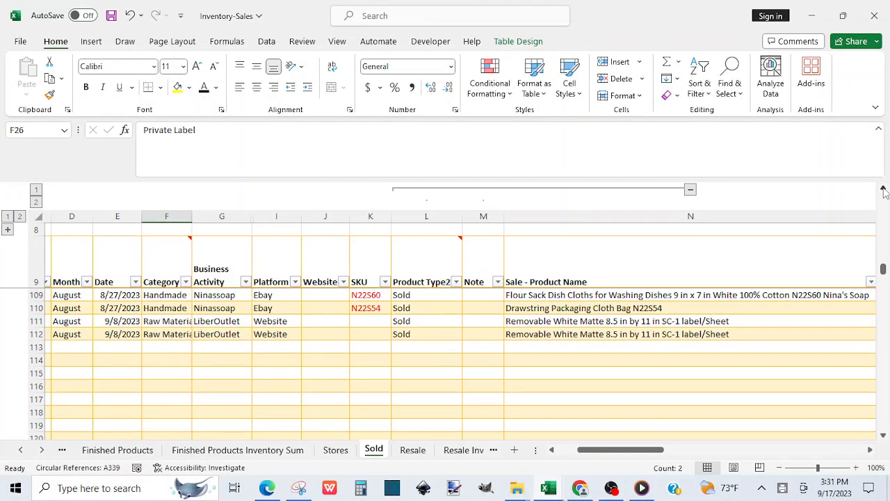
pyautogui.click(883, 190)
pyautogui.click(883, 190)
pyautogui.click(884, 190)
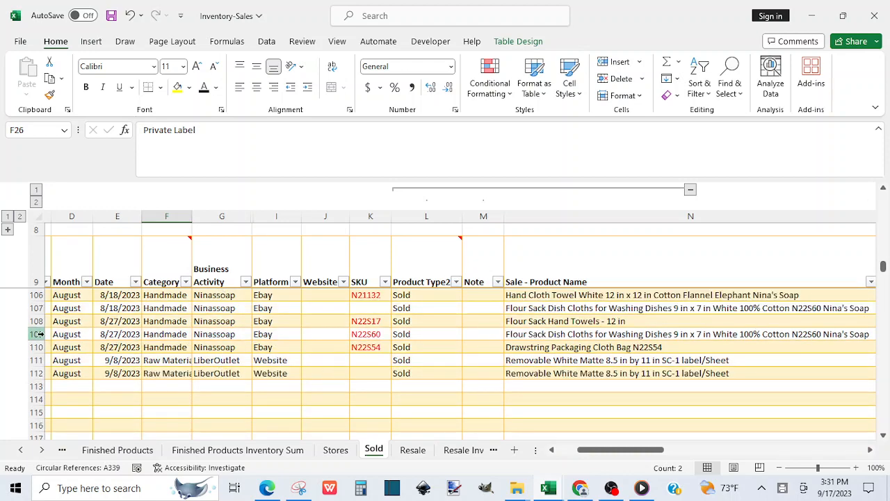
pyautogui.click(32, 306)
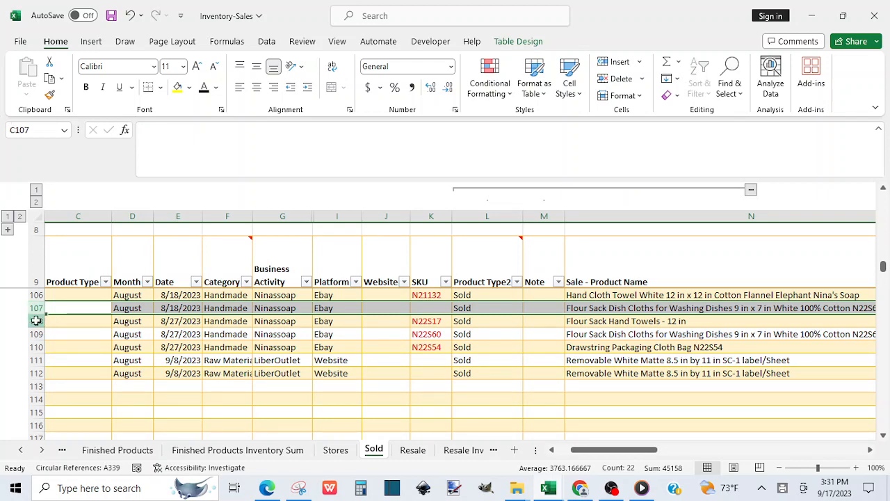
pyautogui.moveTo(33, 321); pyautogui.dragTo(32, 334)
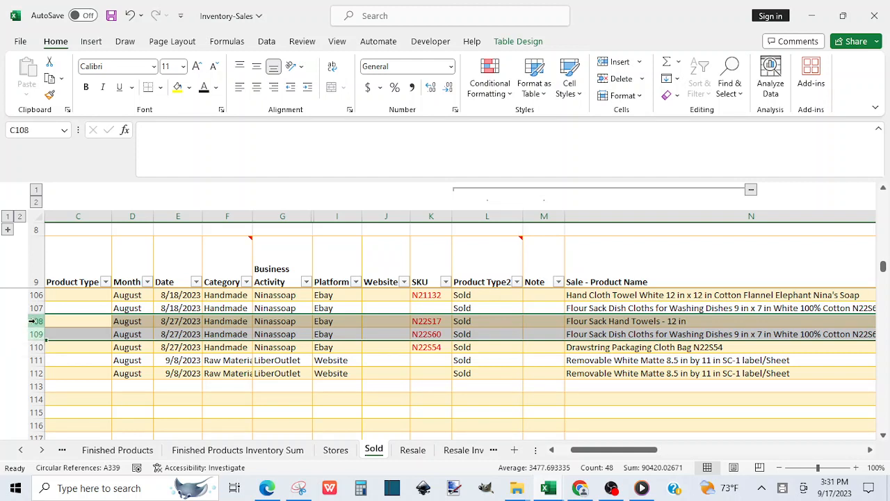
pyautogui.moveTo(35, 321); pyautogui.dragTo(33, 343)
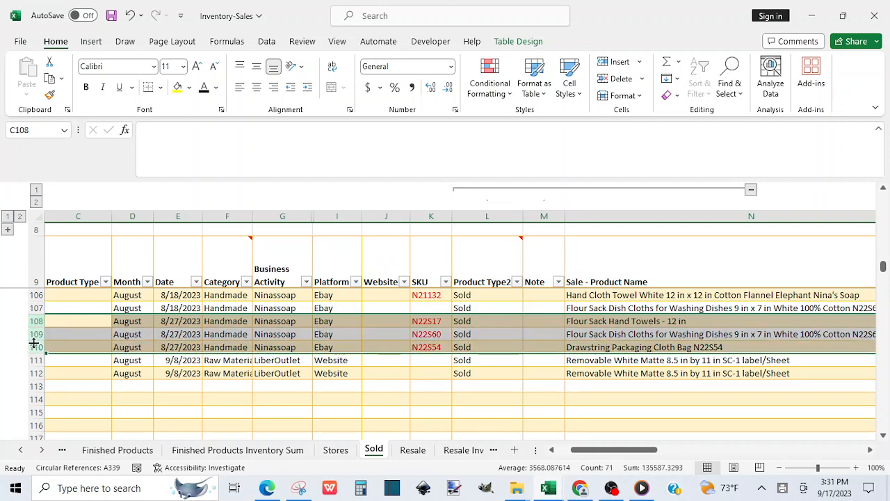
pyautogui.hotkey('ctrl', 'c')
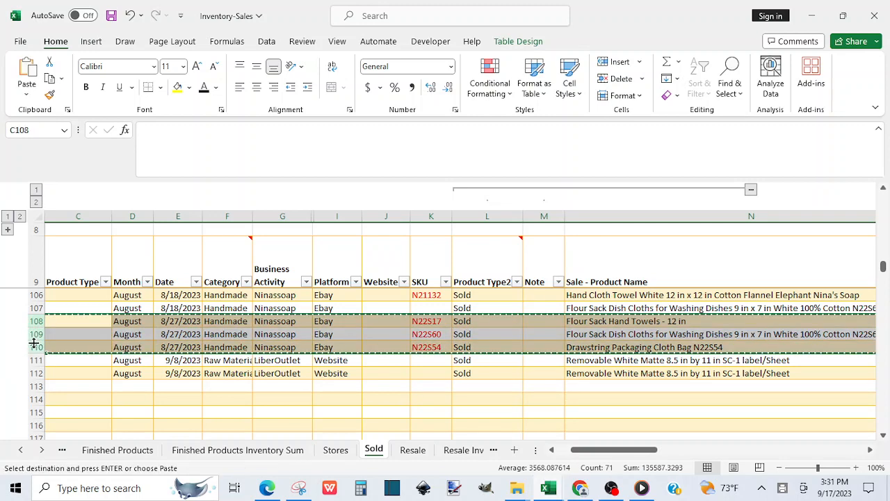
pyautogui.click(35, 384)
pyautogui.rightClick(36, 384)
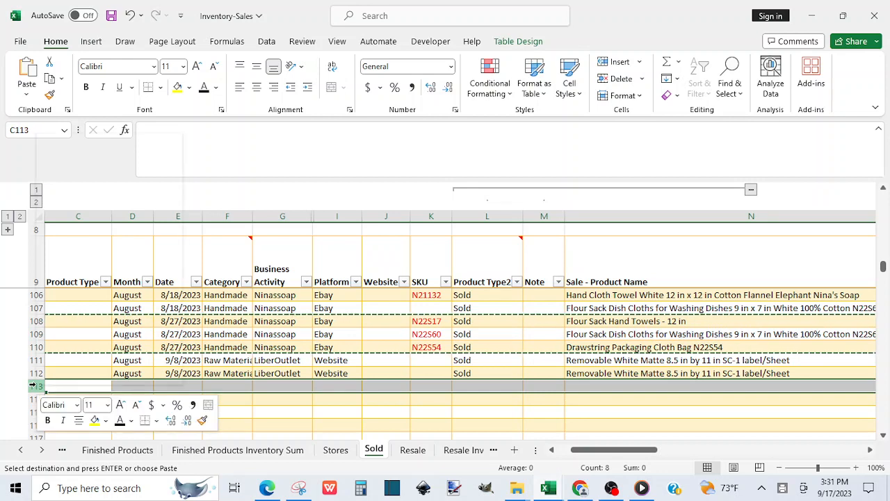
pyautogui.moveTo(167, 242)
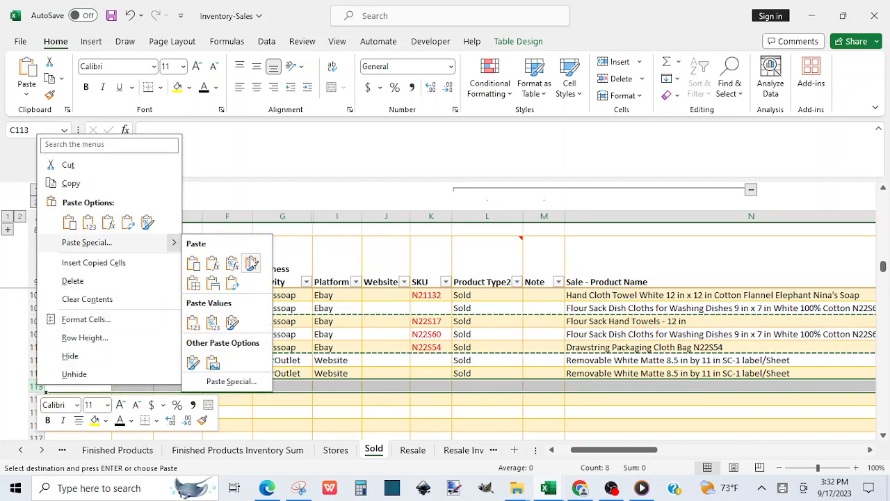
pyautogui.click(252, 263)
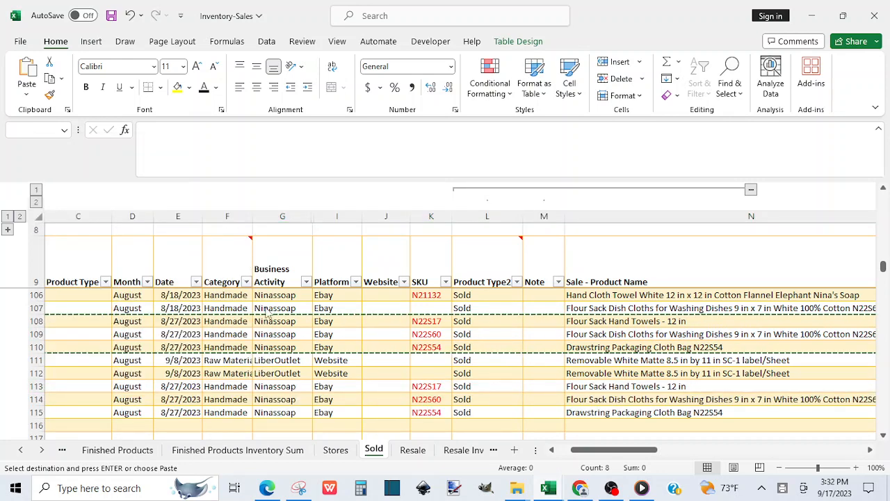
# Set the Date of row 113 to 9-14-23, dismissing the circular reference warning on the way
pyautogui.click(167, 386)
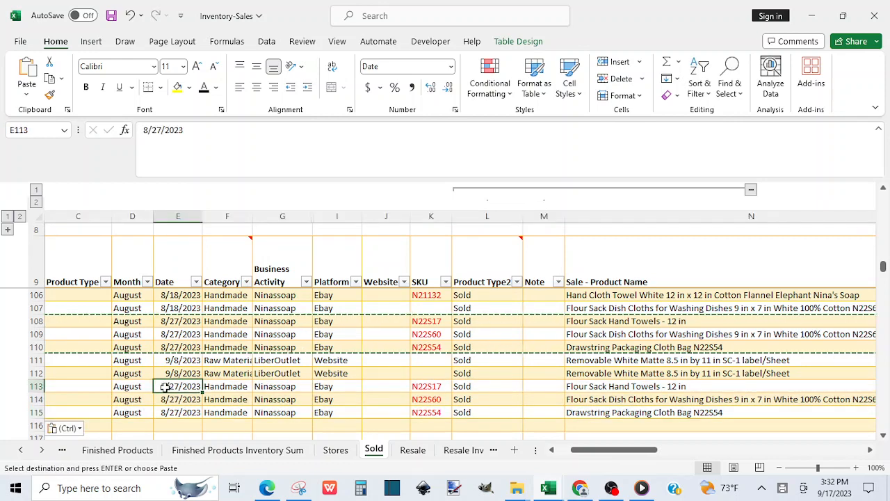
pyautogui.moveTo(641, 488)
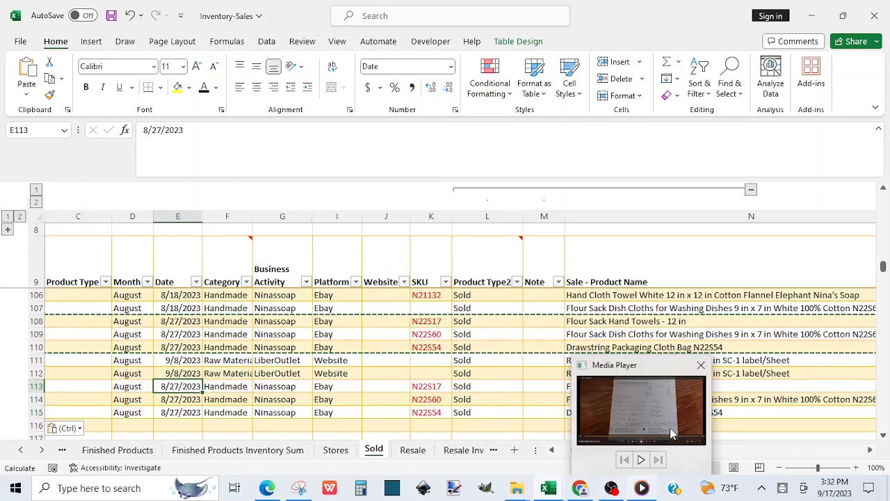
pyautogui.moveTo(672, 433)
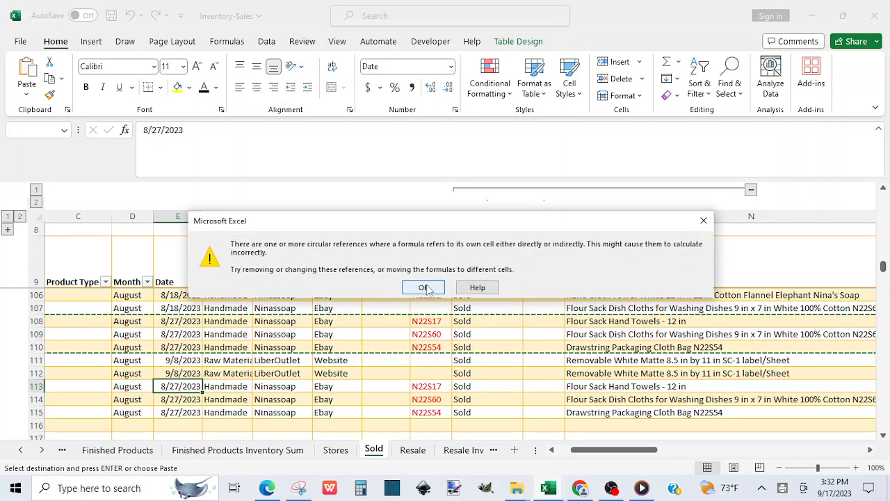
pyautogui.click(424, 288)
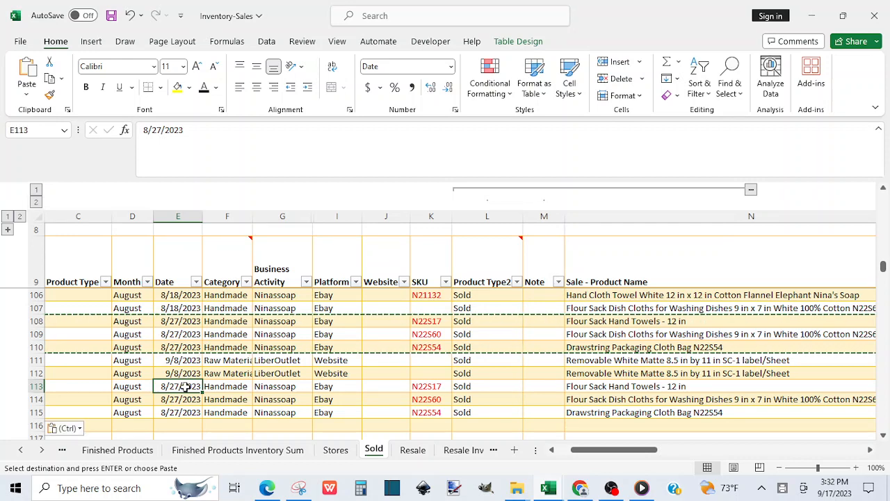
pyautogui.press('Escape')
pyautogui.write('9-14-23')
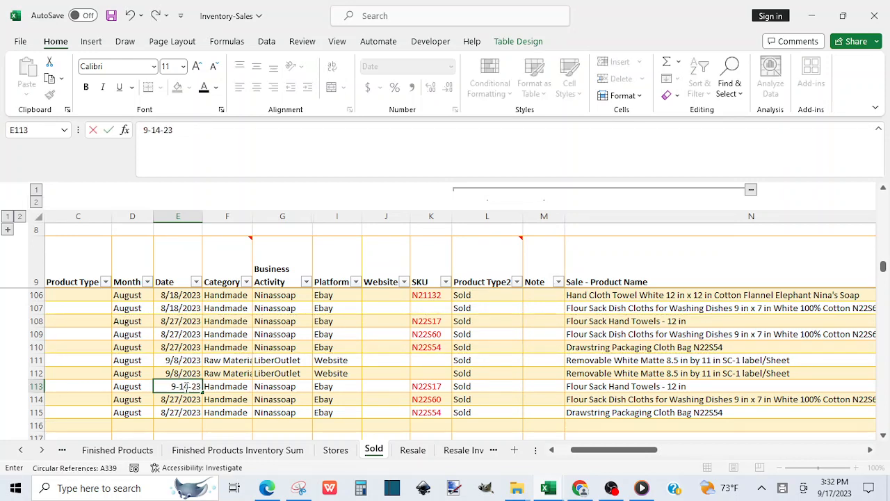
# Set the Month of row 113 to September
pyautogui.click(138, 386)
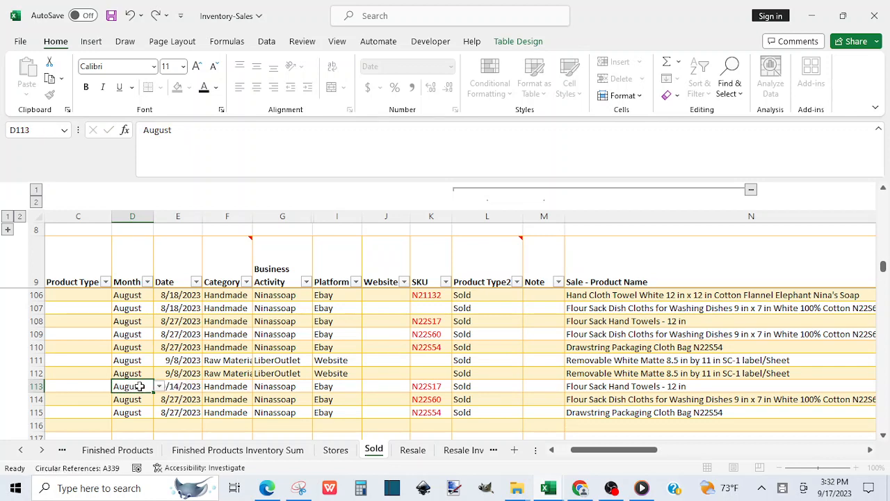
pyautogui.click(159, 387)
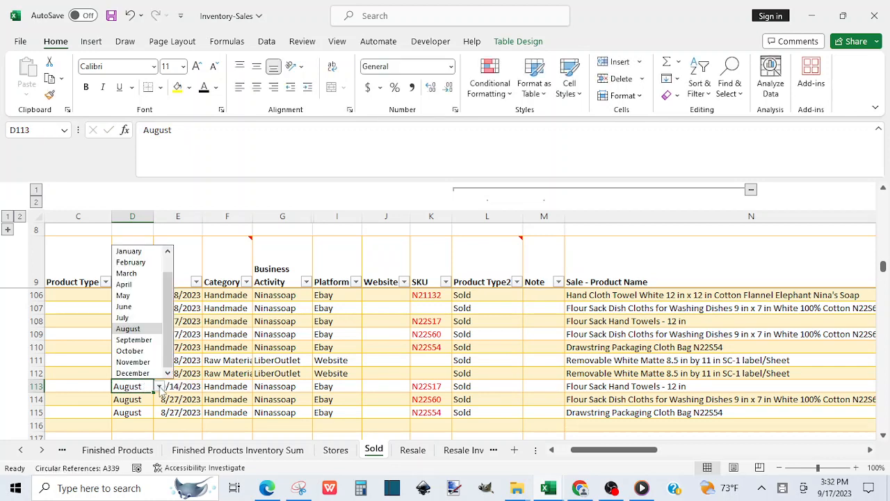
pyautogui.click(133, 340)
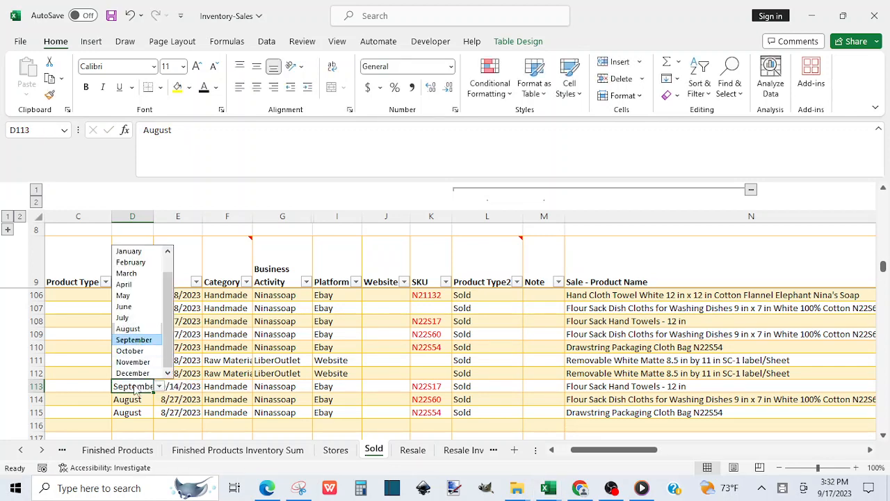
pyautogui.click(95, 388)
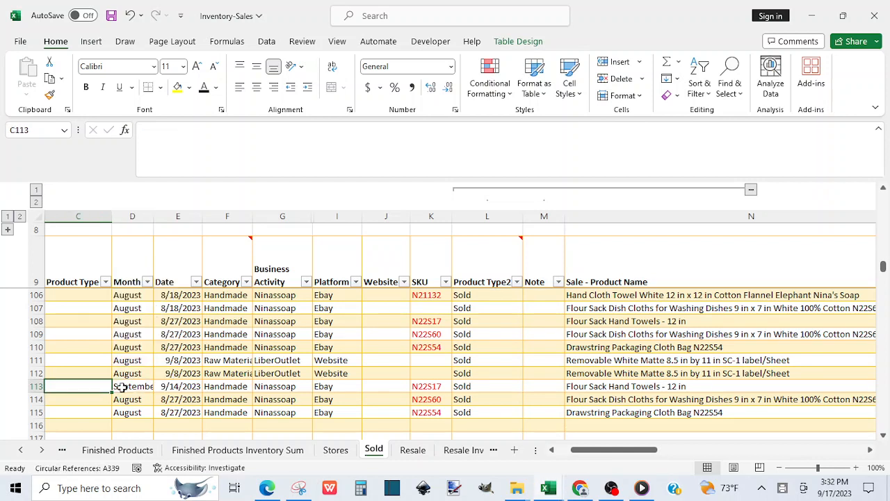
# Copy row 113's Month and Date into rows 114 and 115
pyautogui.moveTo(121, 388); pyautogui.dragTo(142, 412)
pyautogui.hotkey('ctrl', 'c')
pyautogui.hotkey('ctrl', 'v')
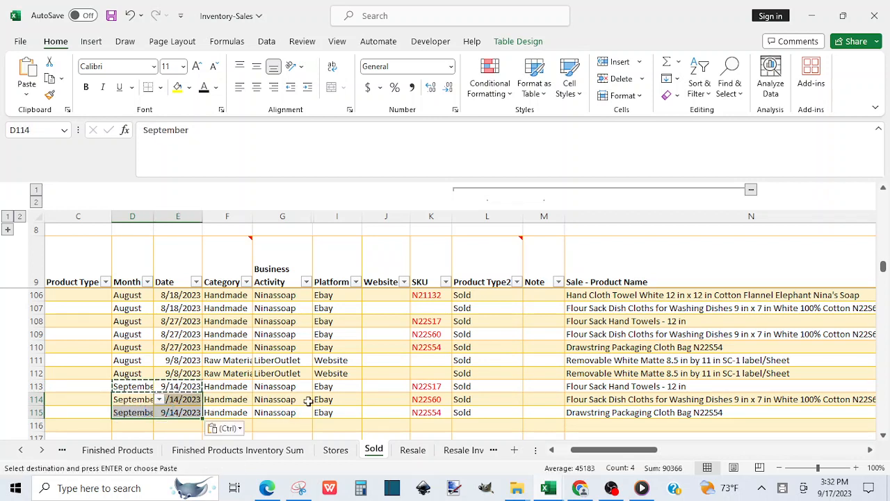
# Set the Platform to Etsy in row 113 and fill it down through row 115
pyautogui.click(327, 387)
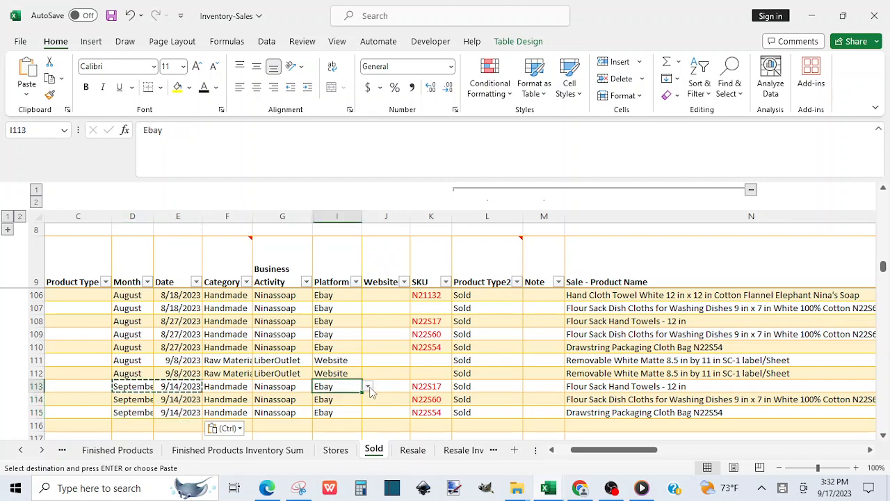
pyautogui.click(367, 386)
pyautogui.click(347, 286)
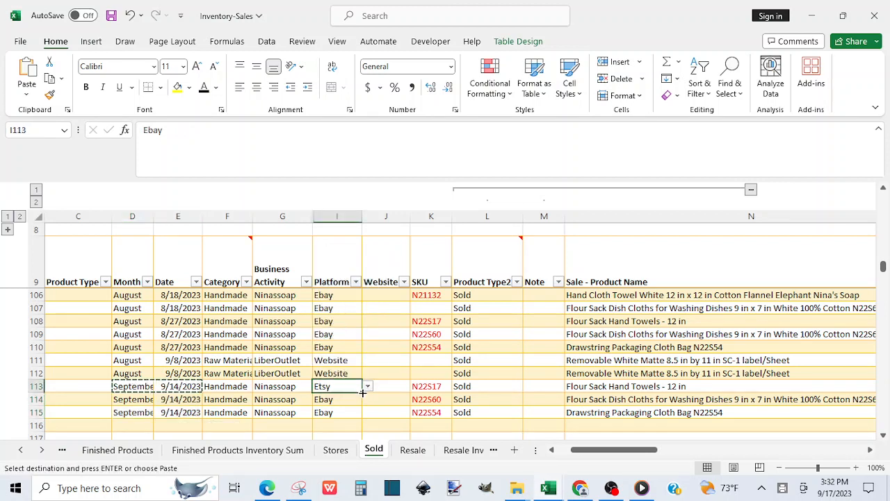
pyautogui.moveTo(361, 393); pyautogui.dragTo(361, 418)
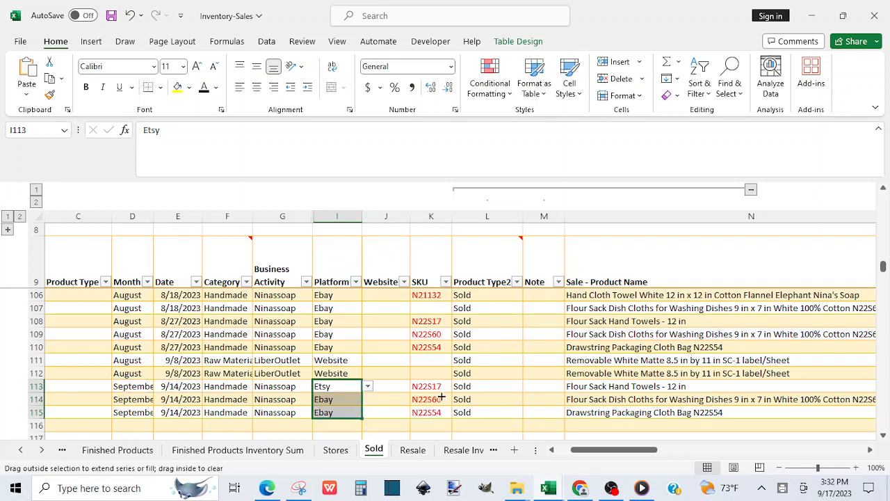
# Set the Quantity Sold of the Flour Sack Hand Towels in row 113 to 15, checking the order slip in Media Player
pyautogui.click(577, 386)
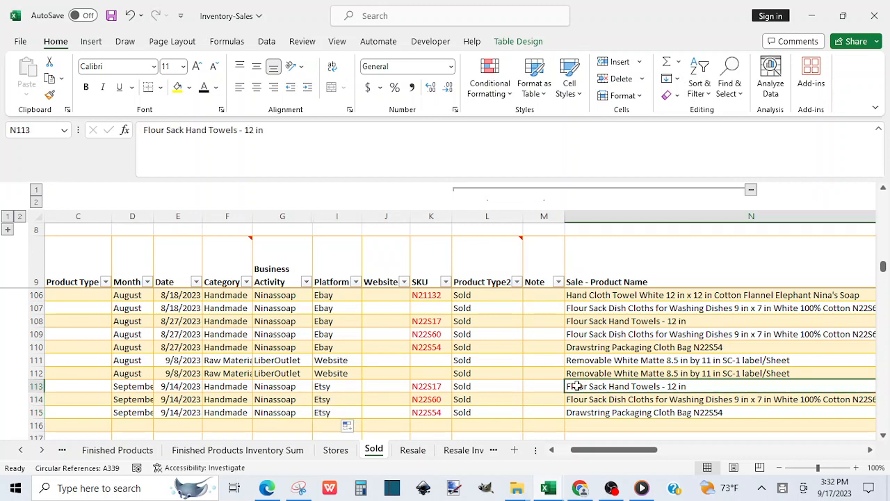
pyautogui.click(870, 450)
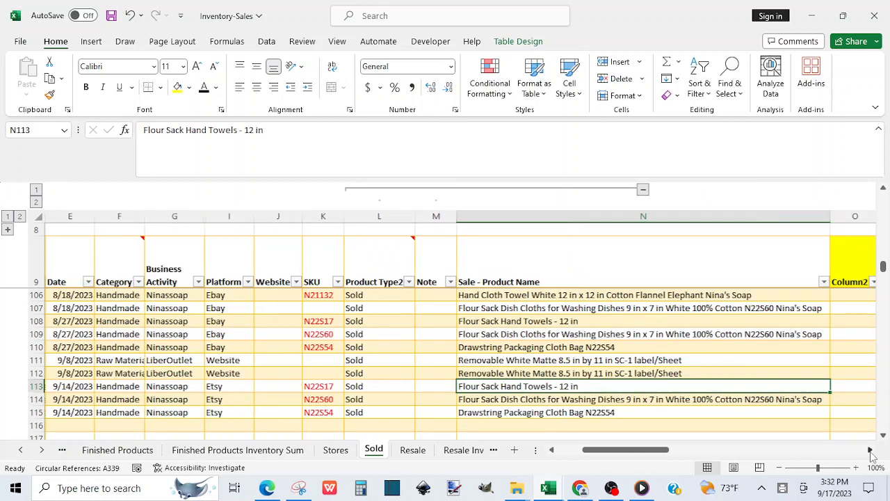
pyautogui.click(871, 450)
pyautogui.click(870, 449)
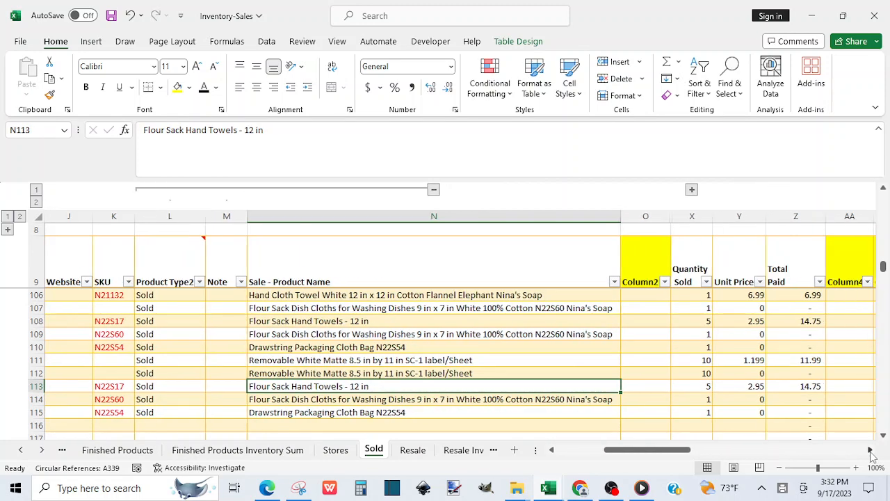
pyautogui.moveTo(641, 487)
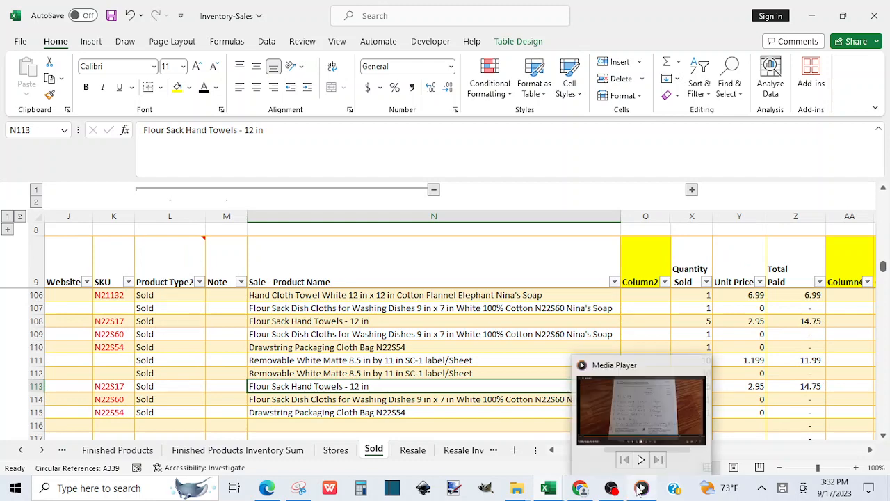
pyautogui.click(663, 416)
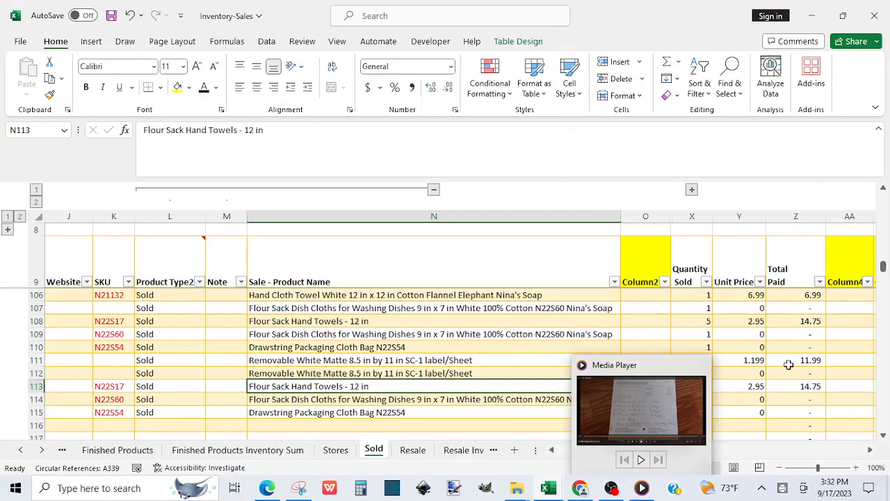
pyautogui.click(743, 385)
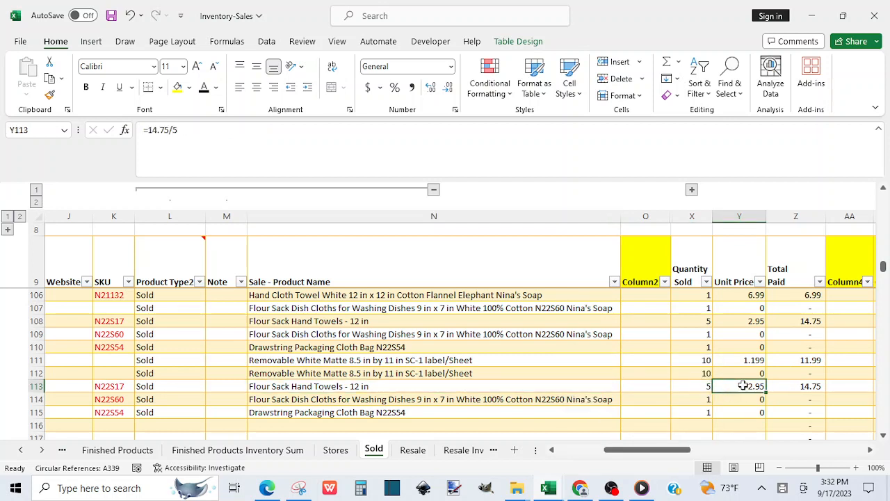
pyautogui.click(705, 387)
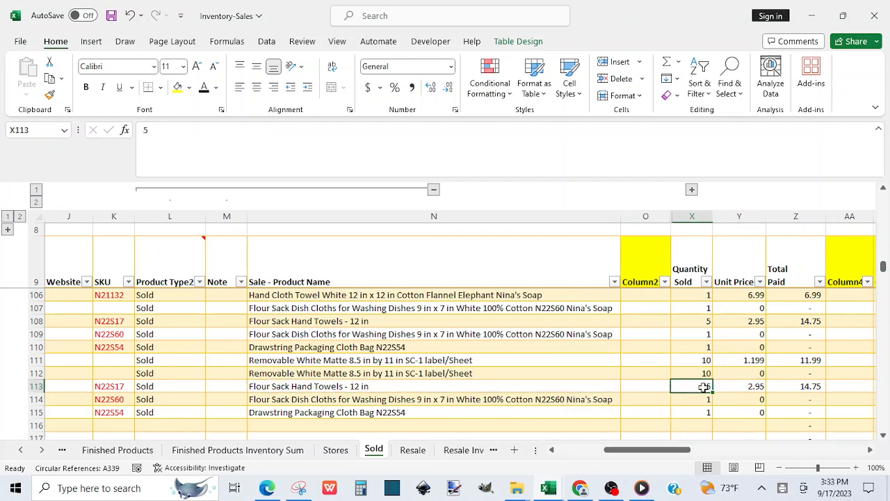
pyautogui.write('1')
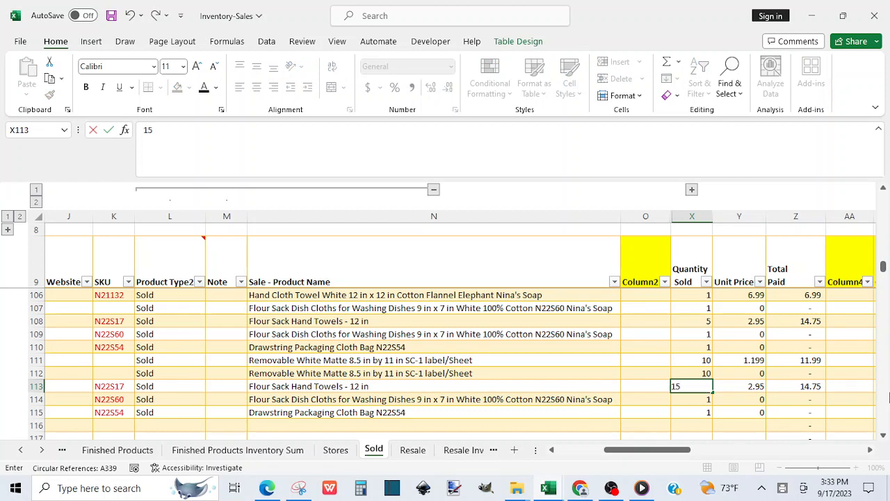
pyautogui.write('5')
pyautogui.press('Return')
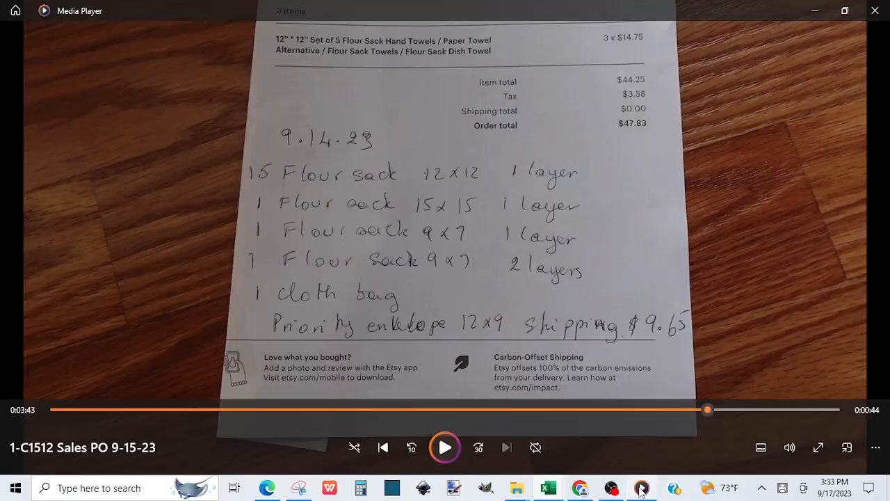
# Check the order totals in Media Player and enter 3.58 as the Tax for row 113 in Inventory-Sales
pyautogui.click(641, 488)
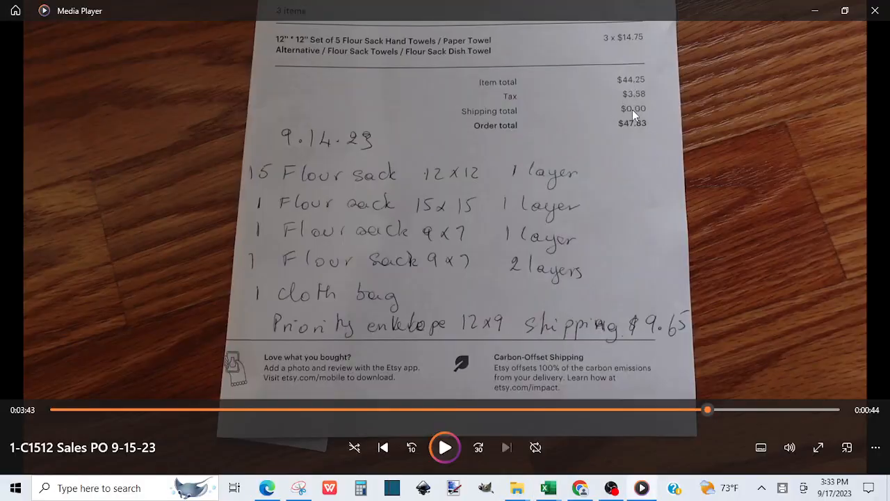
pyautogui.click(549, 488)
pyautogui.click(426, 455)
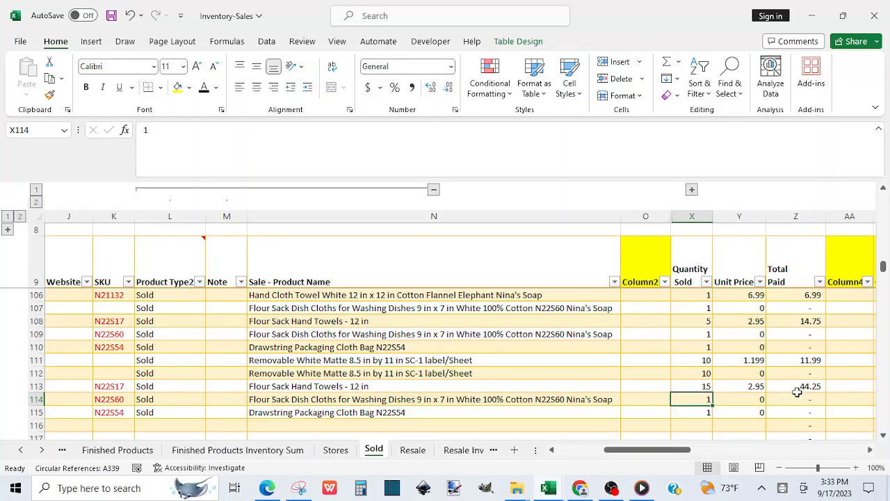
pyautogui.click(797, 387)
pyautogui.press('Right')
pyautogui.press('Right')
pyautogui.press('Right')
pyautogui.press('Right')
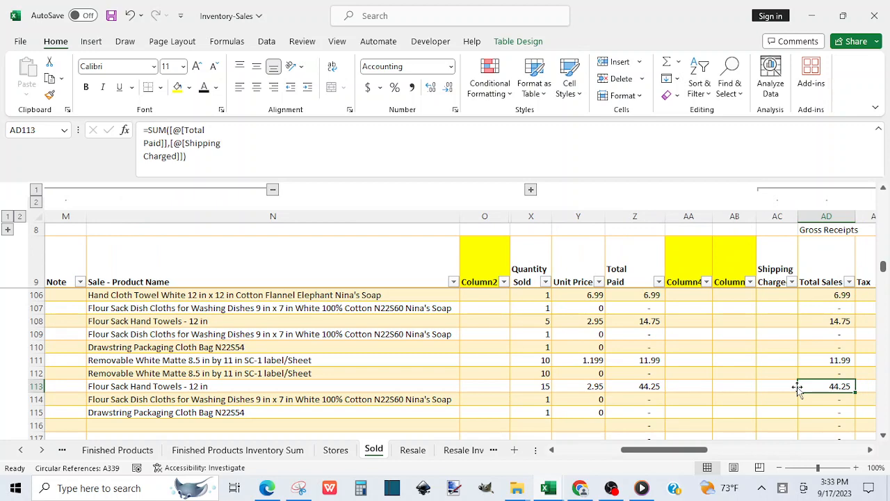
pyautogui.press('Right')
pyautogui.write('3')
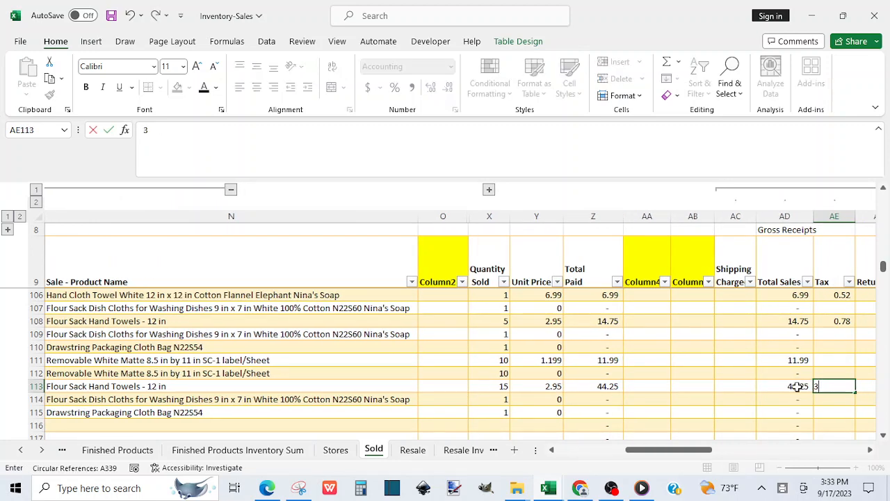
pyautogui.write('.58')
pyautogui.press('Right')
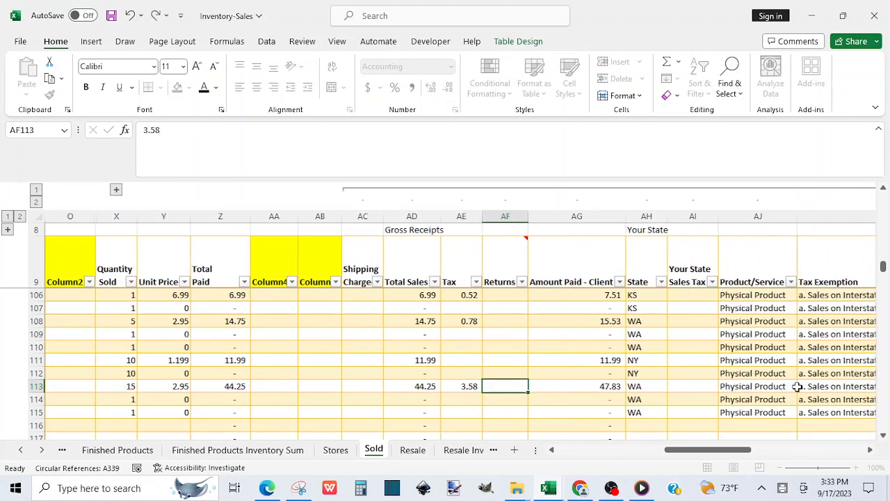
# Compare the handwritten item list in Media Player with the State and Sale - Product Name entries of the new order rows in Inventory-Sales
pyautogui.press('Right')
pyautogui.press('Right')
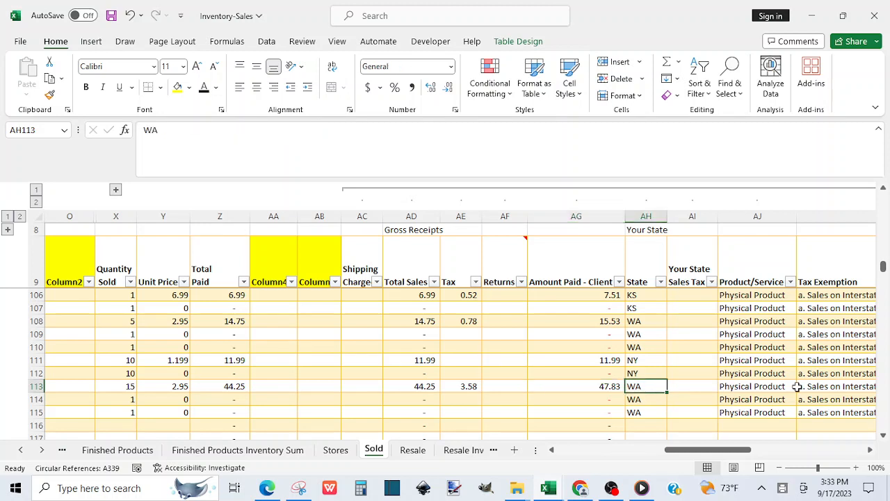
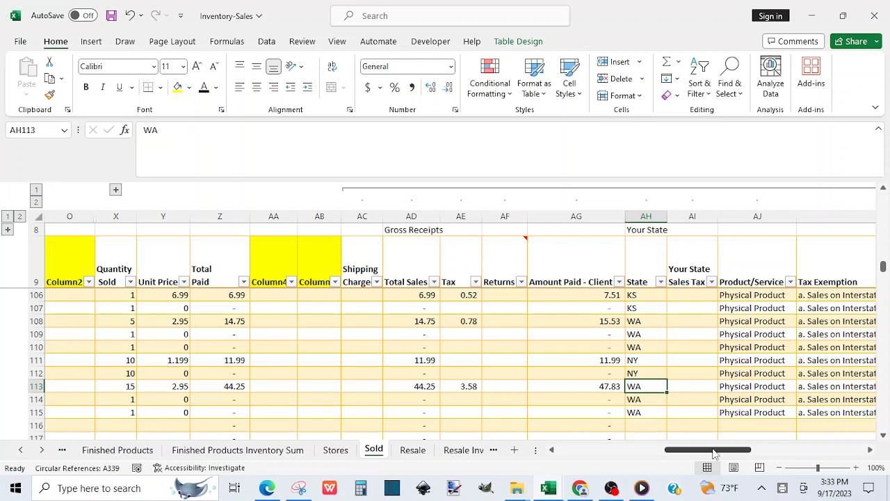
pyautogui.moveTo(713, 453); pyautogui.dragTo(629, 457)
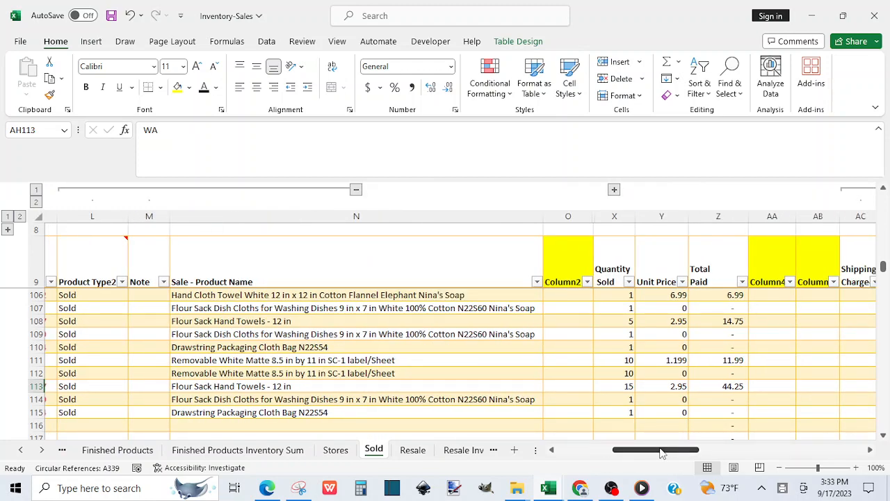
pyautogui.click(640, 489)
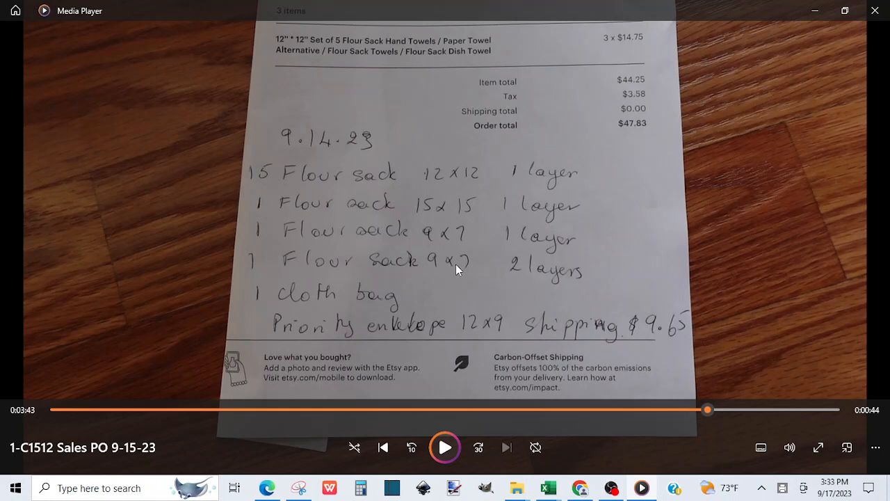
pyautogui.moveTo(551, 487)
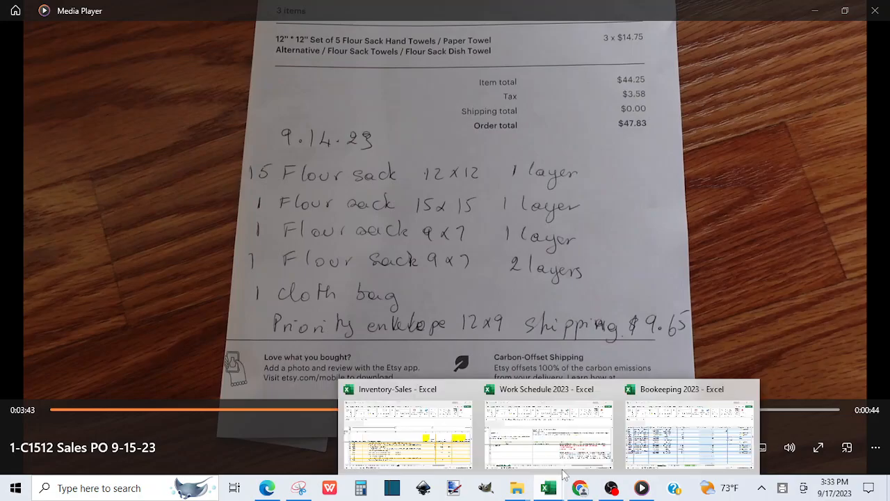
pyautogui.click(410, 435)
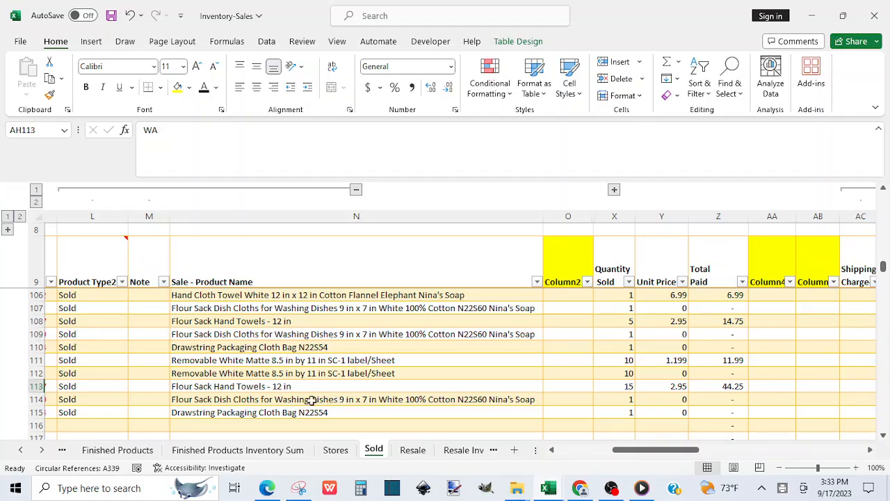
pyautogui.click(256, 401)
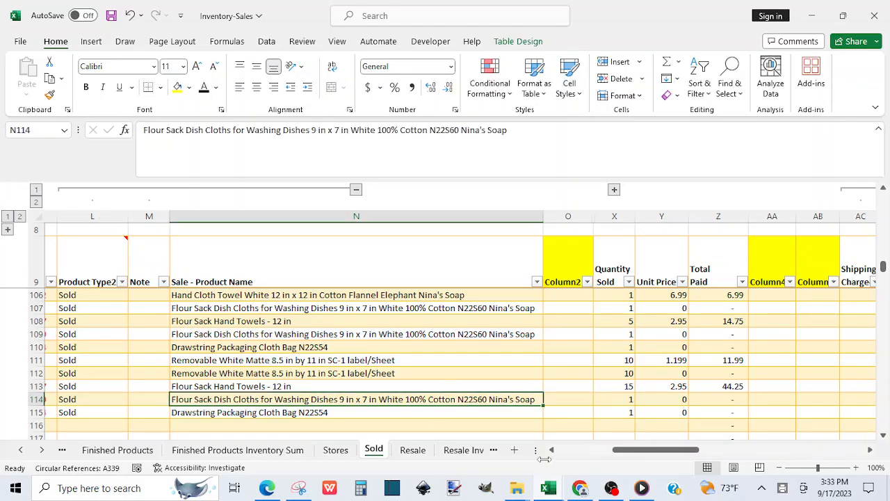
pyautogui.click(642, 488)
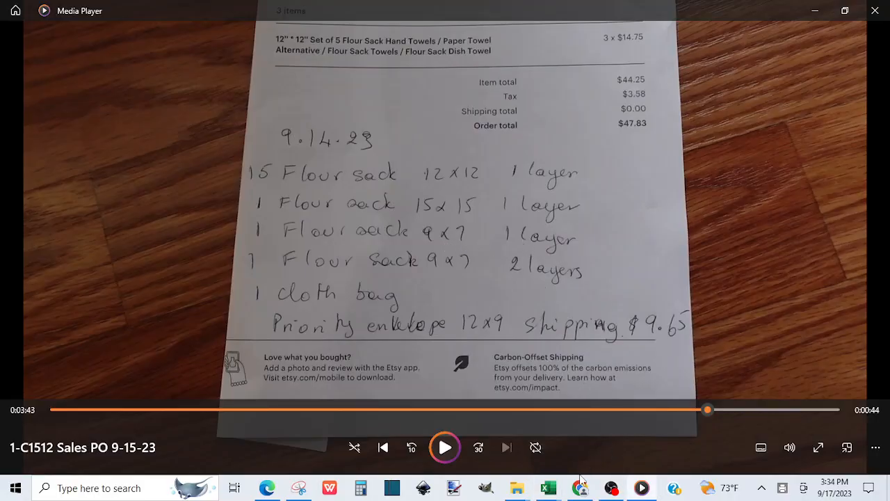
pyautogui.moveTo(551, 491)
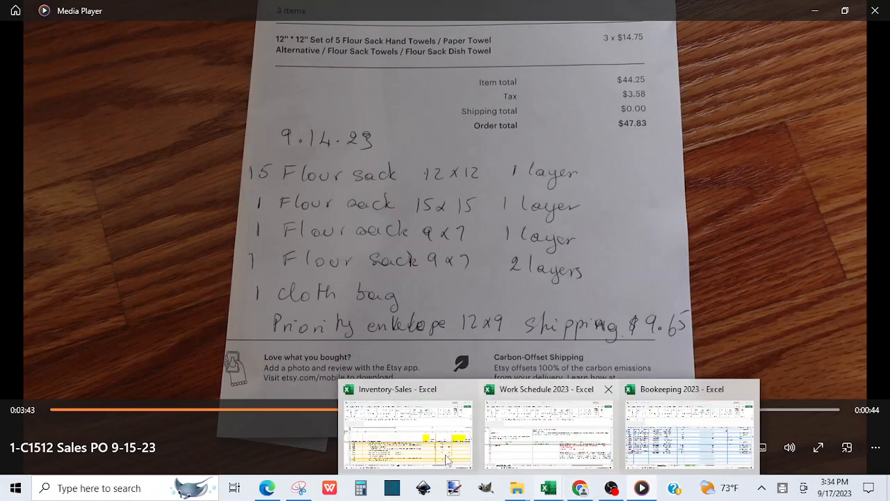
pyautogui.click(369, 448)
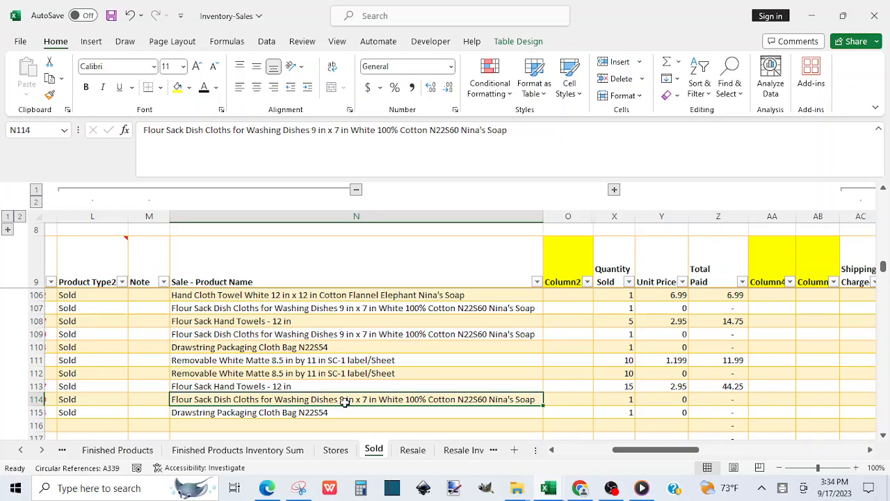
# Insert two blank rows above the Flour Sack Dish Cloths entry in row 114
pyautogui.click(36, 398)
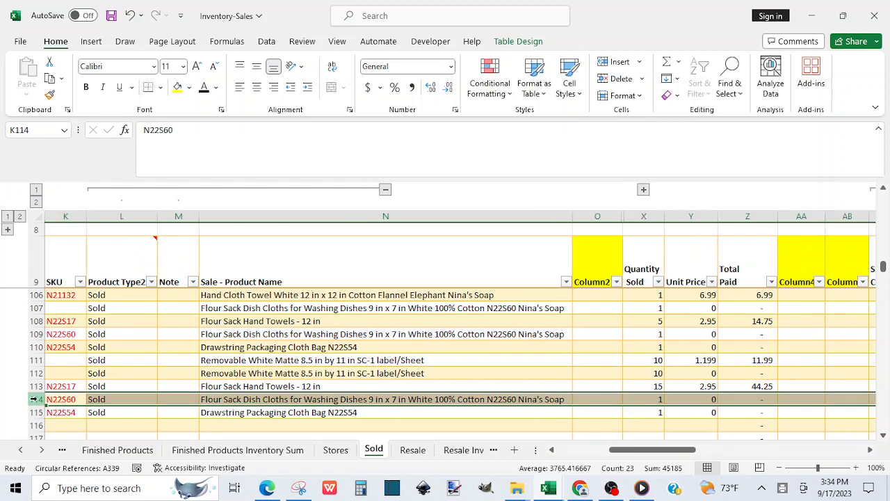
pyautogui.moveTo(37, 399); pyautogui.dragTo(35, 410)
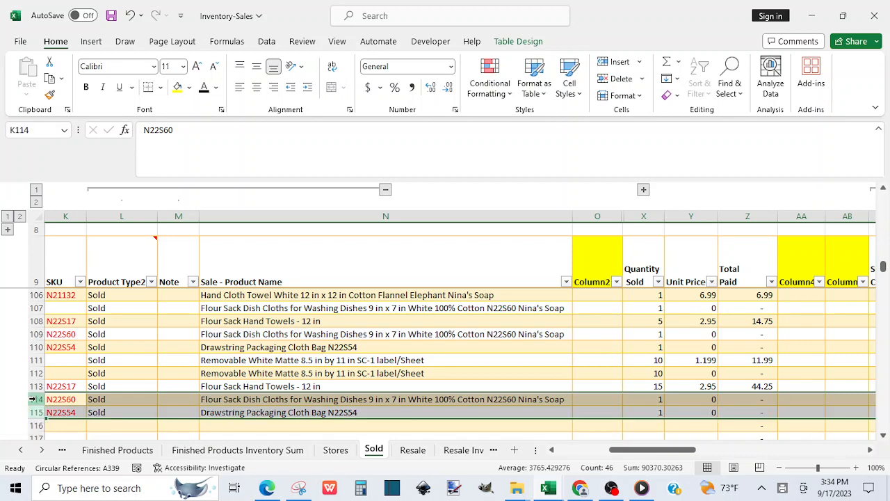
pyautogui.rightClick(32, 398)
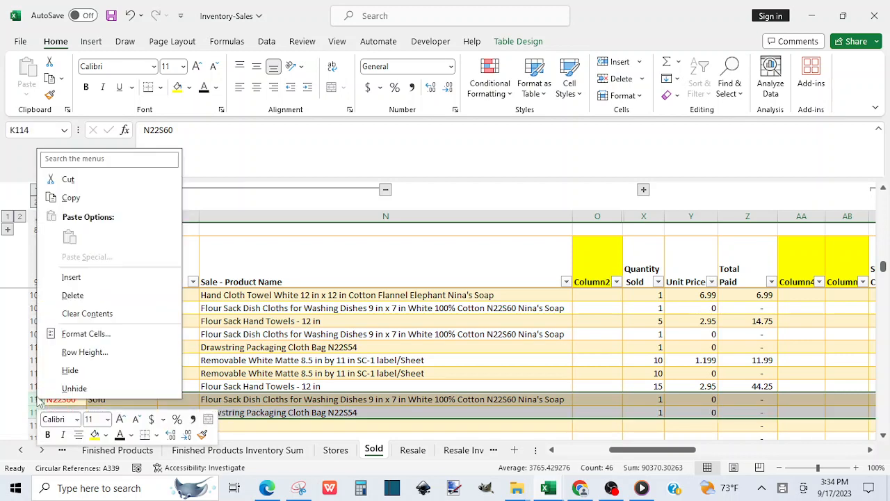
pyautogui.click(68, 281)
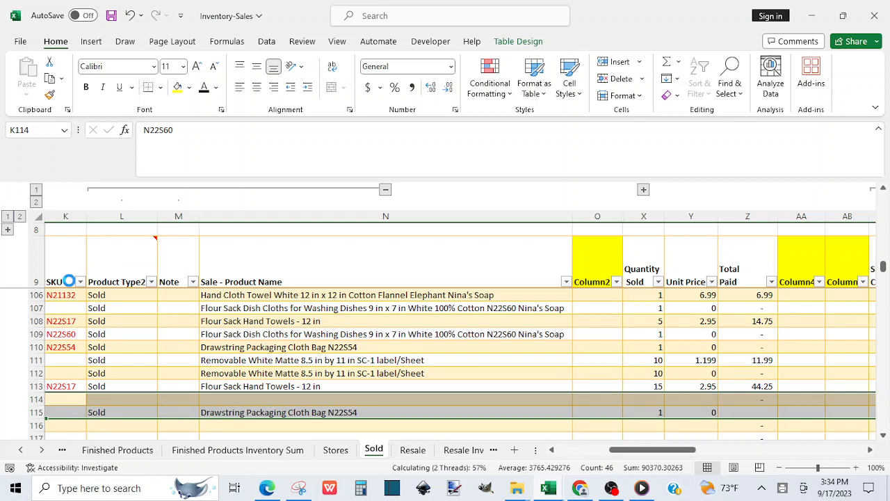
# Copy the Flour Sack Dish Cloths entry in row 116 into rows 114 and 115, and clear the Sale - Product Name in both copies
pyautogui.click(31, 425)
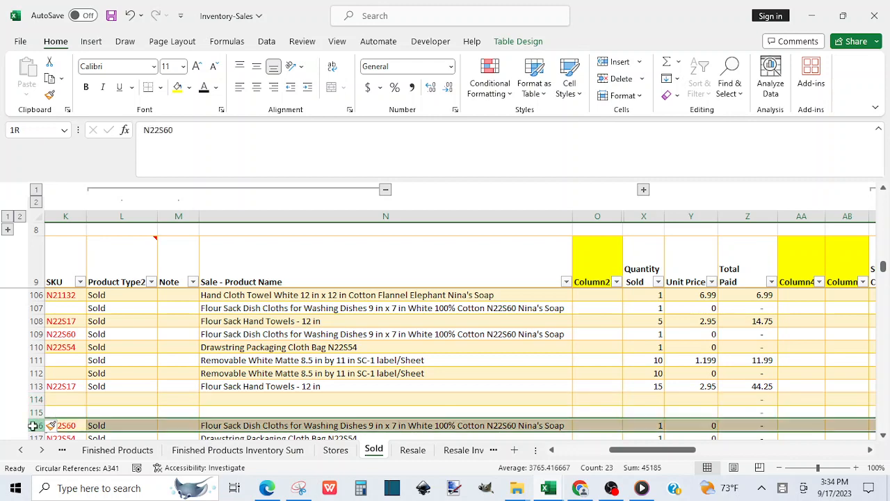
pyautogui.hotkey('ctrl', 'c')
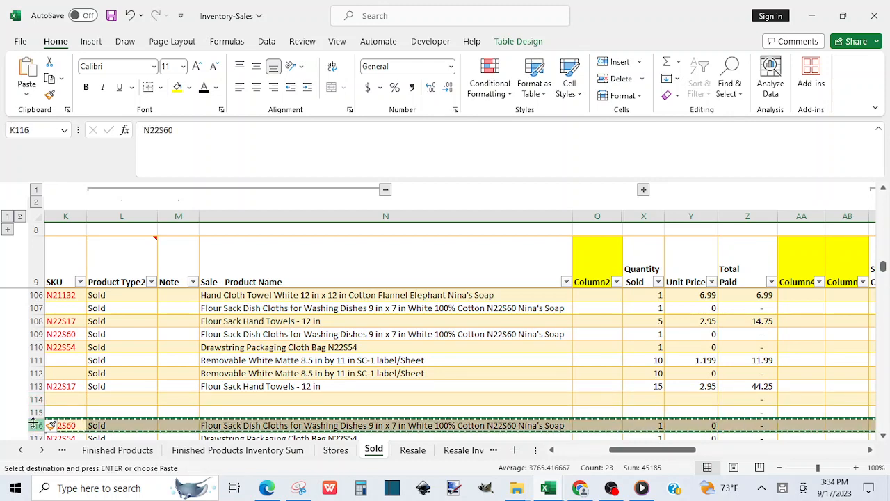
pyautogui.moveTo(31, 399); pyautogui.dragTo(31, 412)
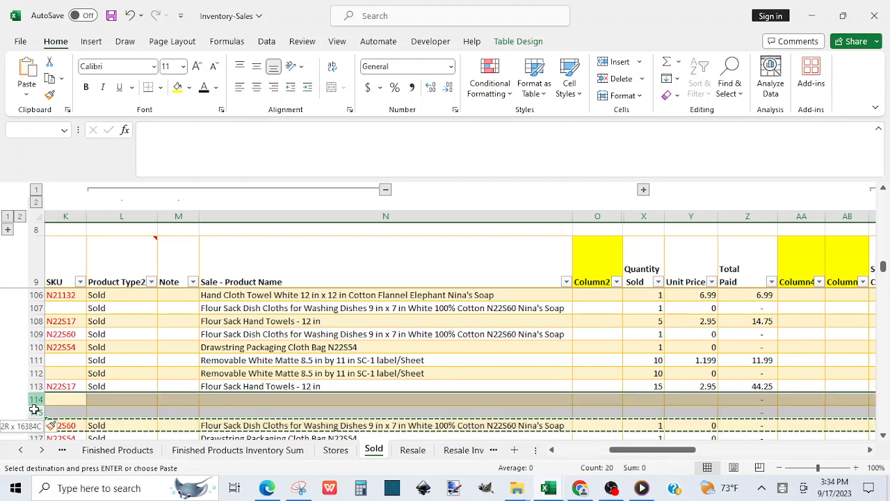
pyautogui.rightClick(30, 400)
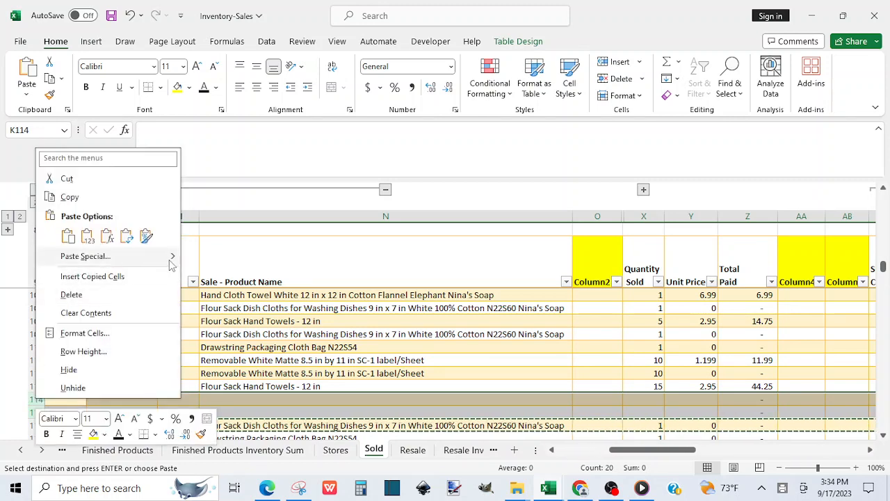
pyautogui.moveTo(175, 264)
pyautogui.click(249, 276)
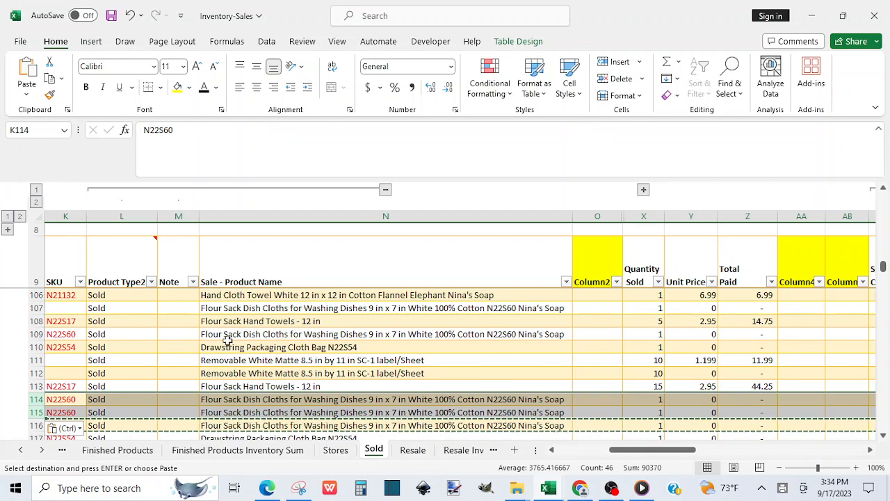
pyautogui.moveTo(221, 397); pyautogui.dragTo(222, 412)
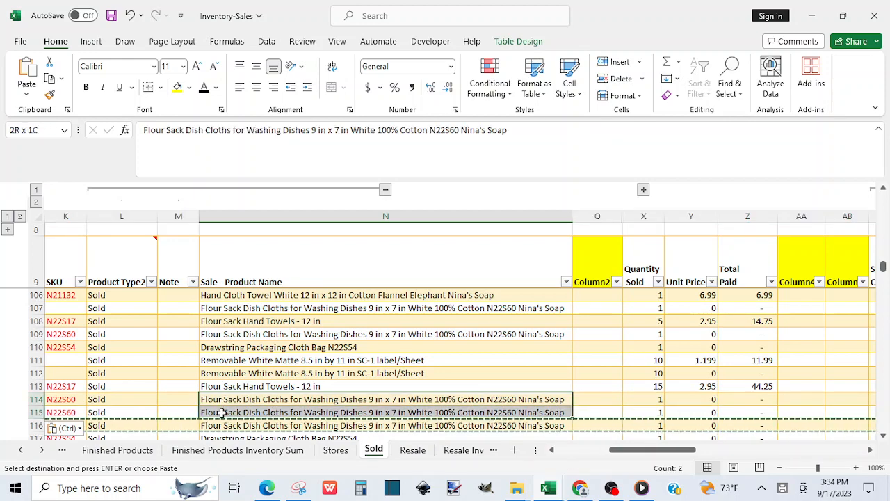
pyautogui.press('Delete')
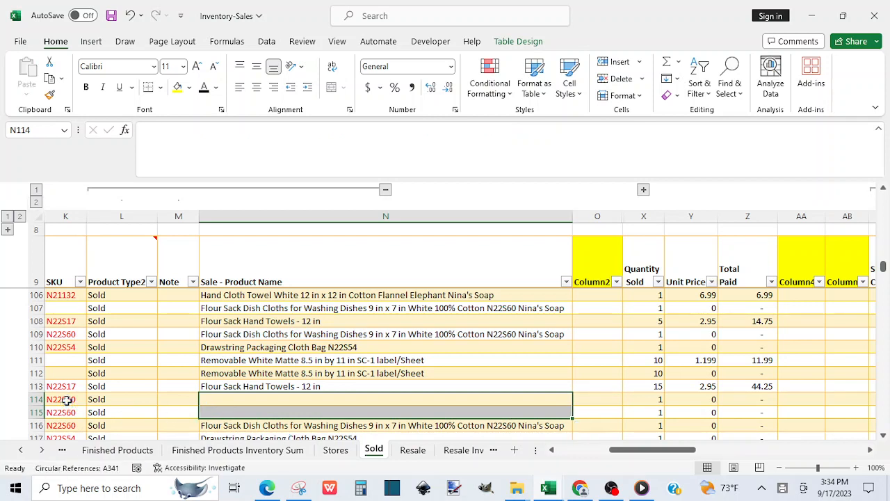
# Clear the SKU entries in rows 114 and 115
pyautogui.moveTo(66, 400); pyautogui.dragTo(64, 408)
pyautogui.press('Delete')
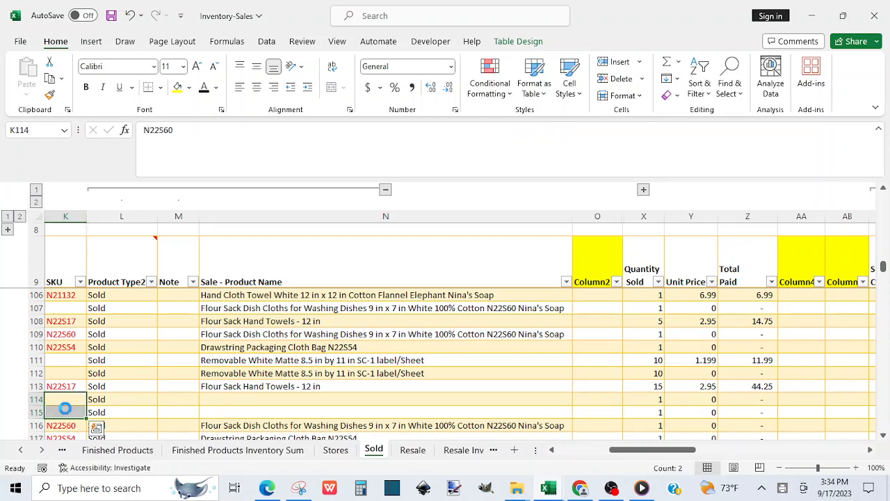
pyautogui.click(231, 425)
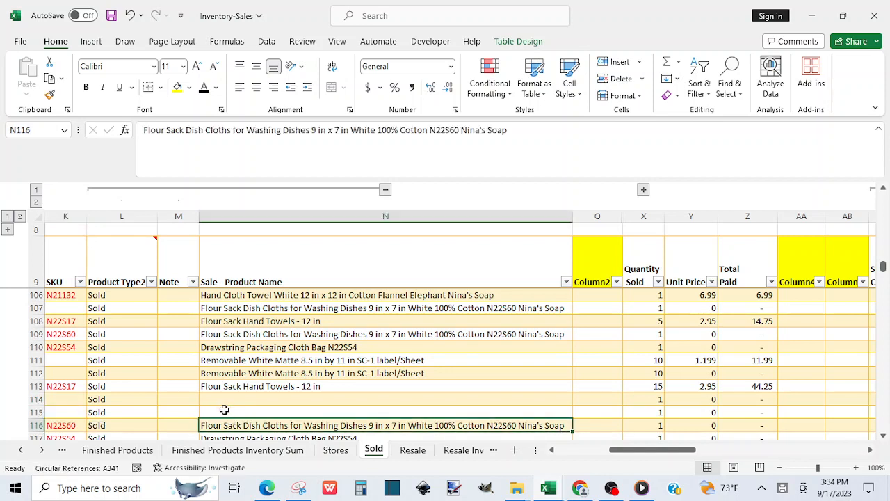
# Copy the 9 in x 7 in Flour Sack Hand Cloth Towel N22S16 name from Finished Products into row 115's Sale - Product Name in Sold
pyautogui.click(224, 411)
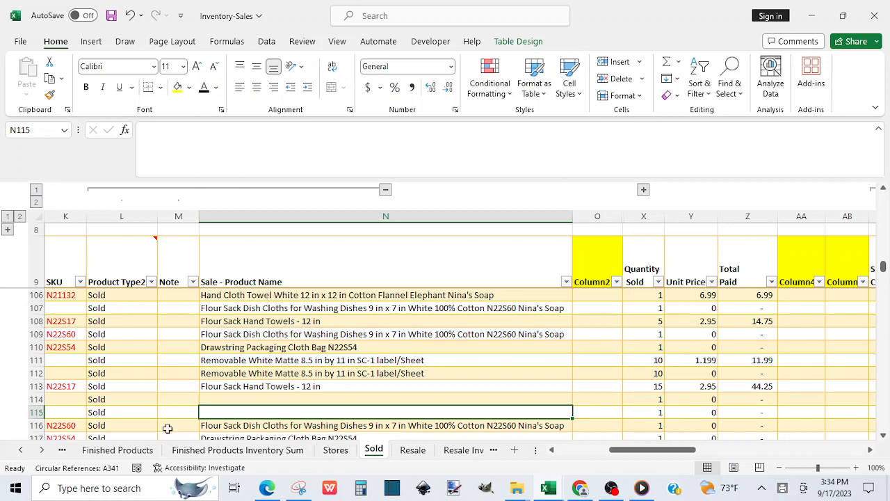
pyautogui.click(119, 453)
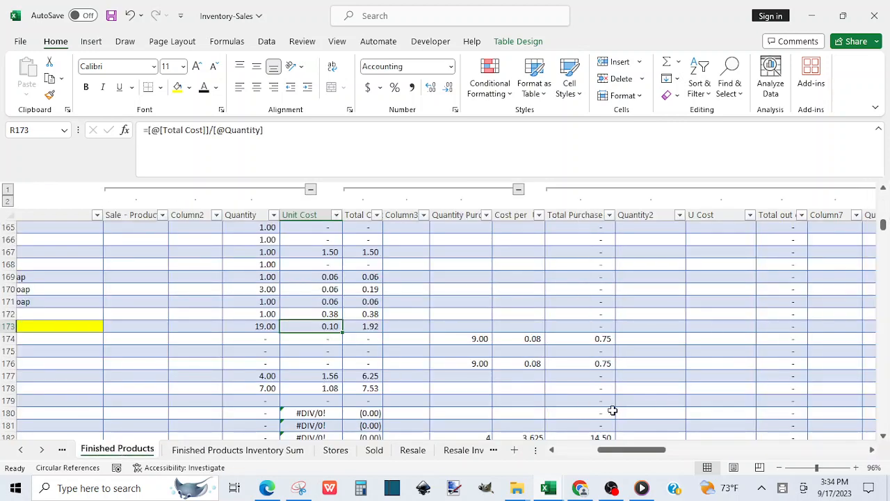
pyautogui.moveTo(612, 451); pyautogui.dragTo(585, 450)
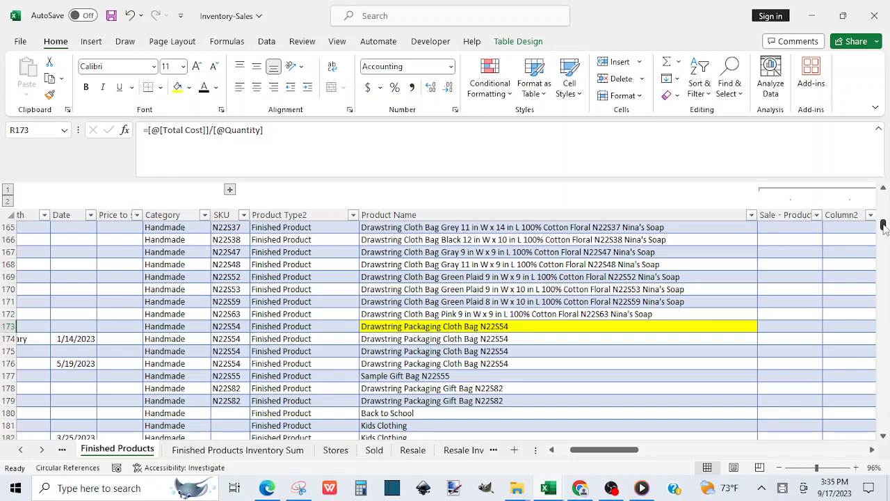
pyautogui.moveTo(883, 228); pyautogui.dragTo(886, 209)
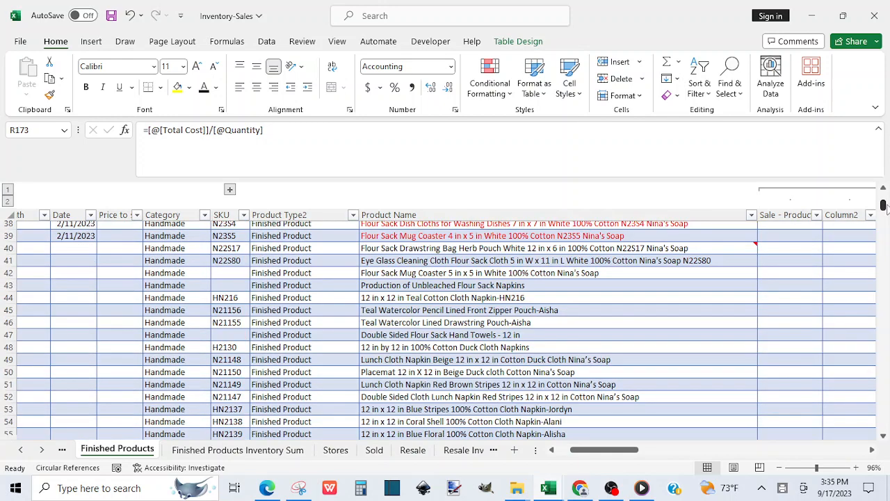
pyautogui.scroll(2, 884, 192)
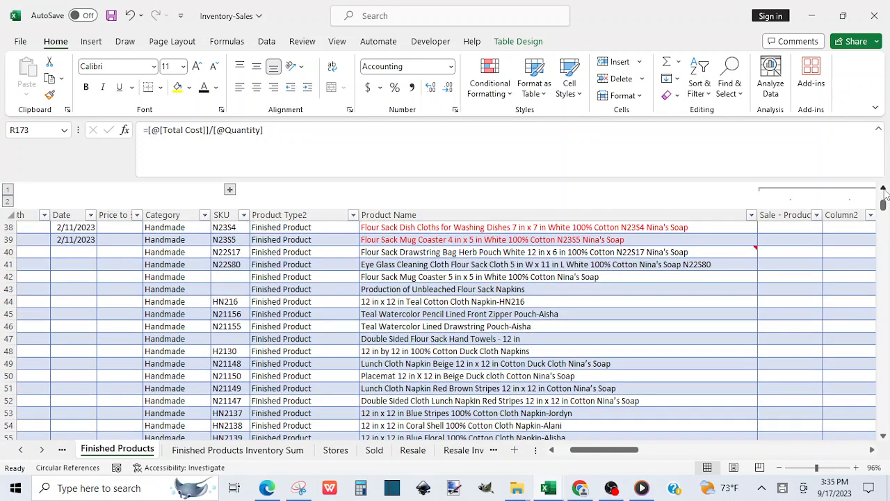
pyautogui.scroll(2, 885, 192)
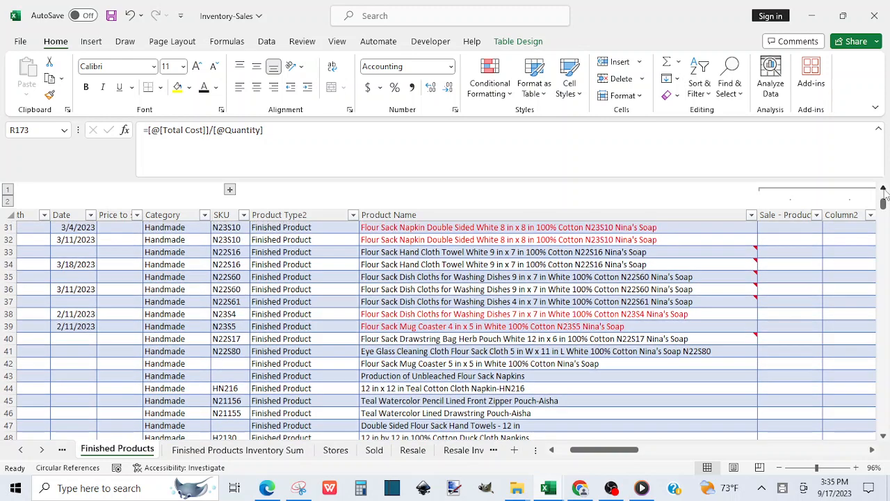
pyautogui.scroll(1, 884, 192)
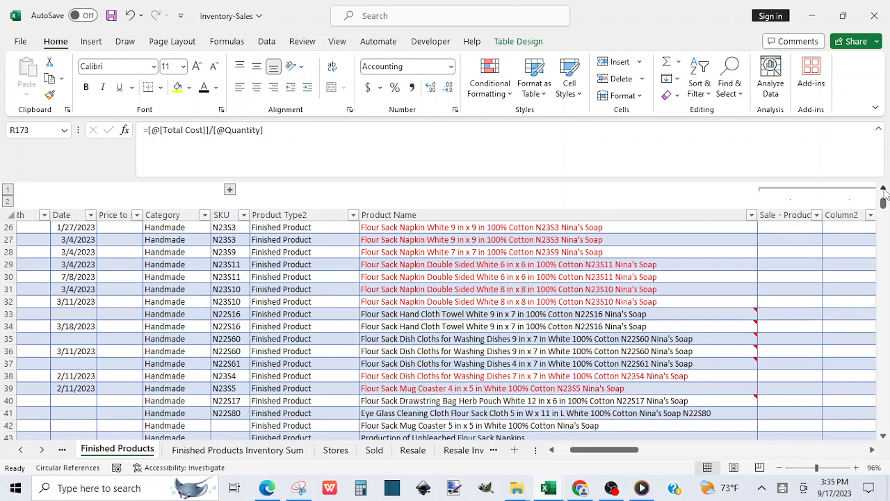
pyautogui.scroll(1, 884, 192)
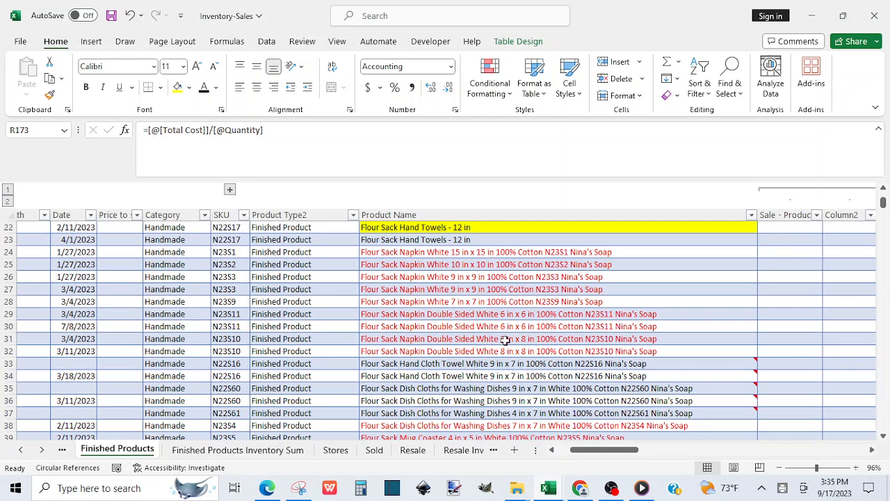
pyautogui.moveTo(527, 374)
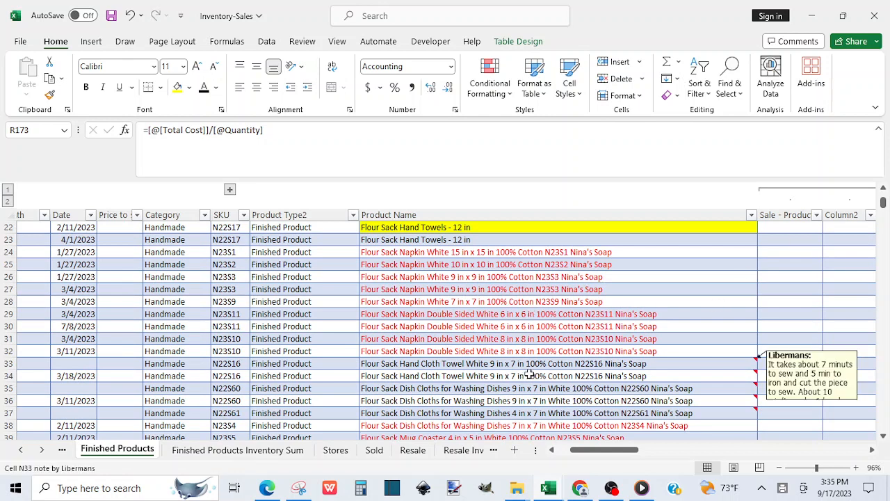
pyautogui.click(462, 386)
pyautogui.click(464, 375)
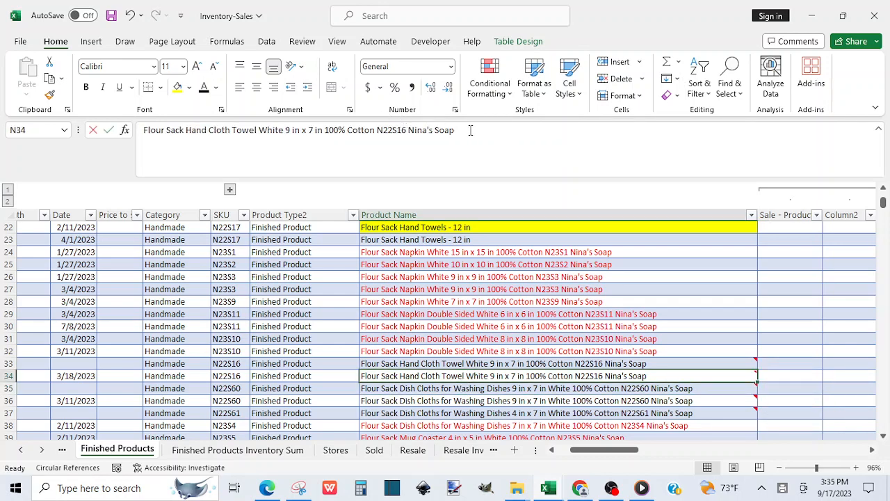
pyautogui.moveTo(470, 131); pyautogui.dragTo(113, 134)
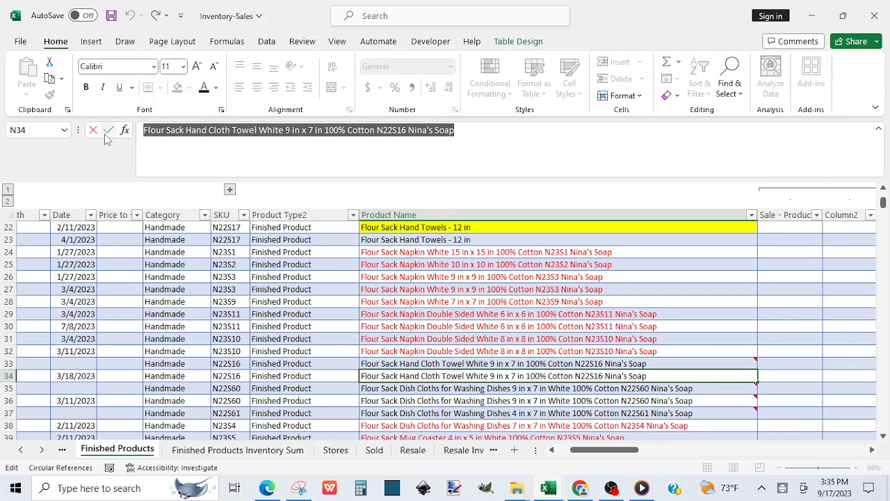
pyautogui.hotkey('ctrl', 'c')
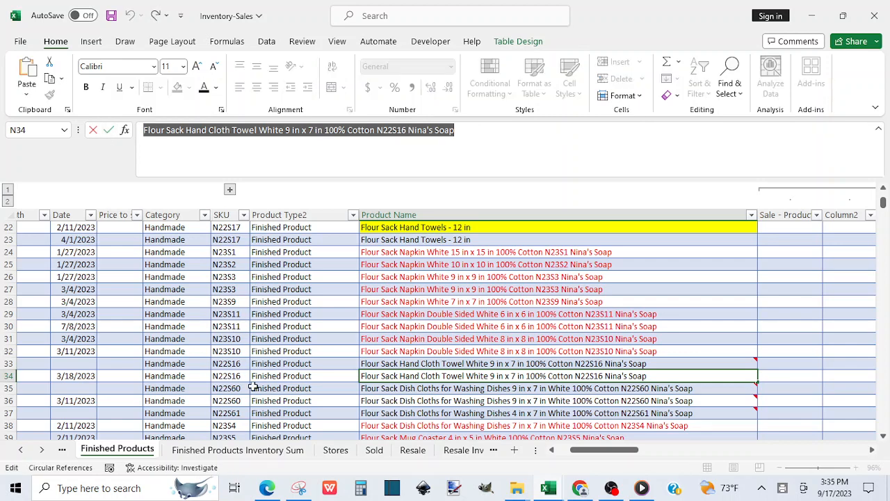
pyautogui.click(374, 450)
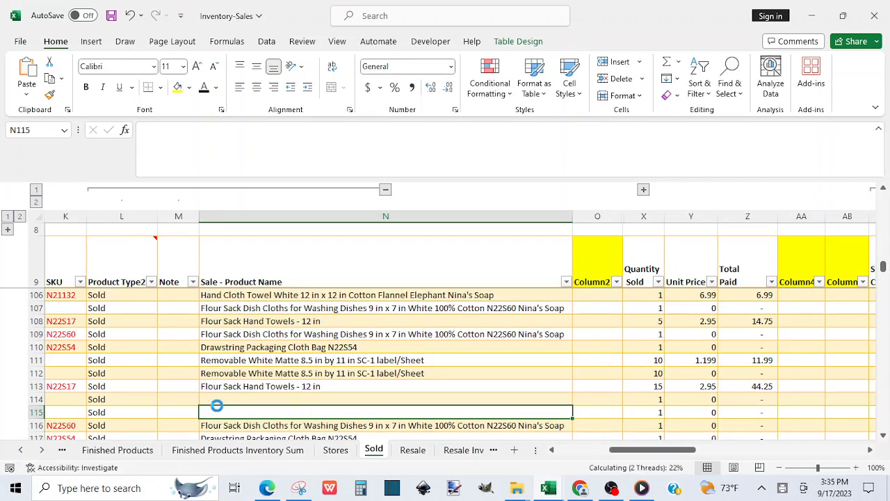
# Enter N22S16 as the SKU for the Flour Sack Hand Cloth Towel in row 115
pyautogui.click(60, 412)
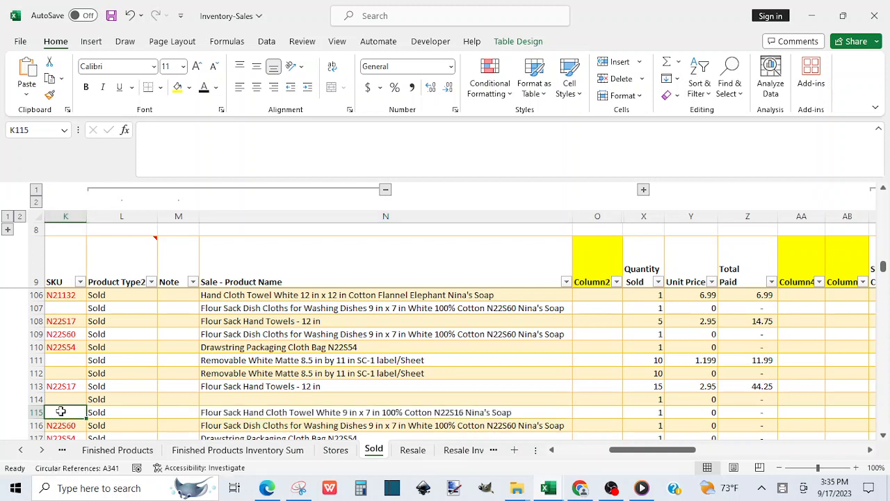
pyautogui.write('N22S16')
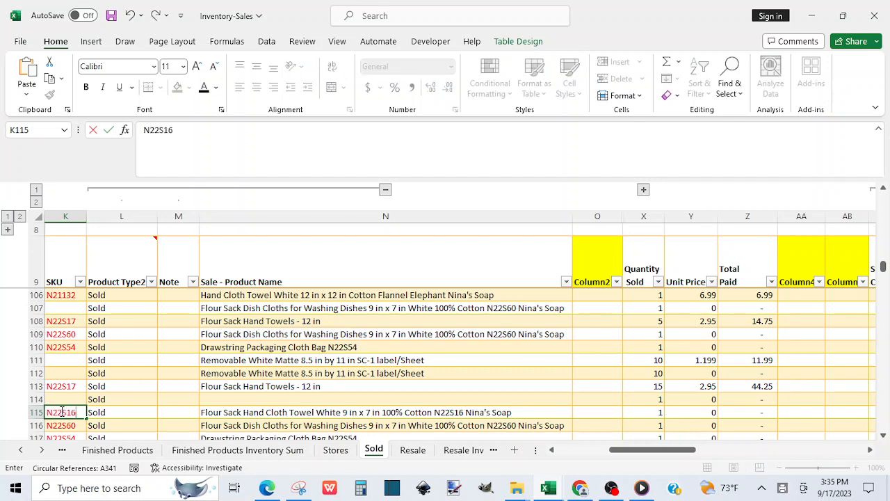
pyautogui.press('Tab')
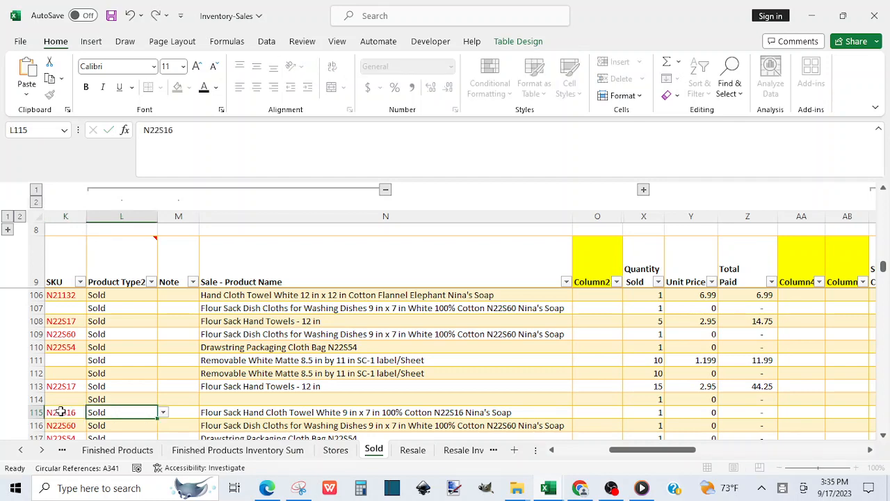
pyautogui.press('Tab')
pyautogui.press('Tab')
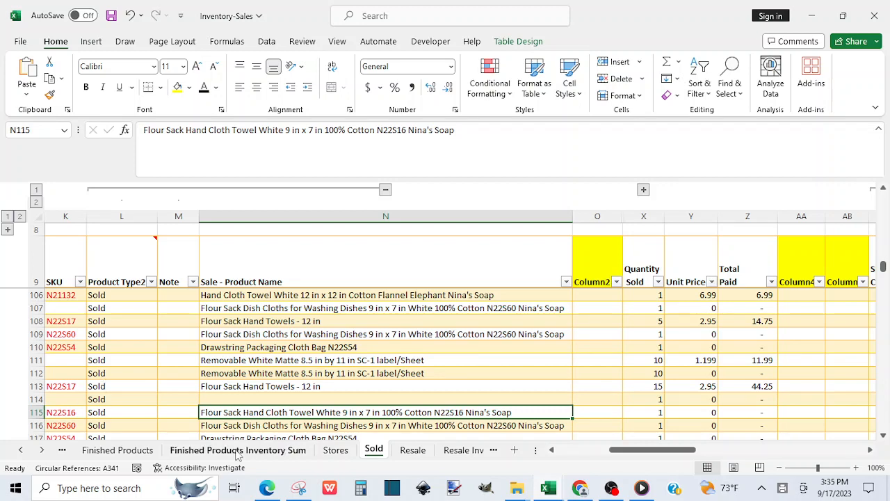
# Check the handwritten item list in Media Player and copy the 15 in x 15 in Flour Sack Napkin name from row 102 into row 114
pyautogui.moveTo(644, 496)
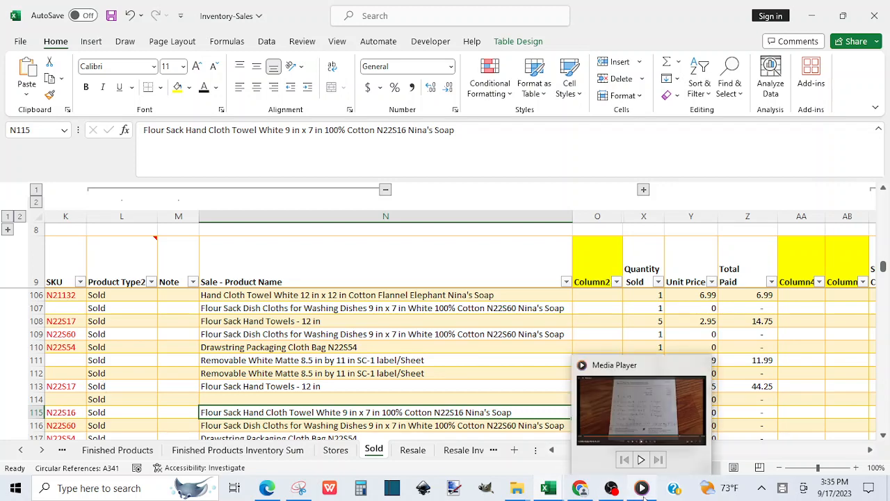
pyautogui.click(670, 426)
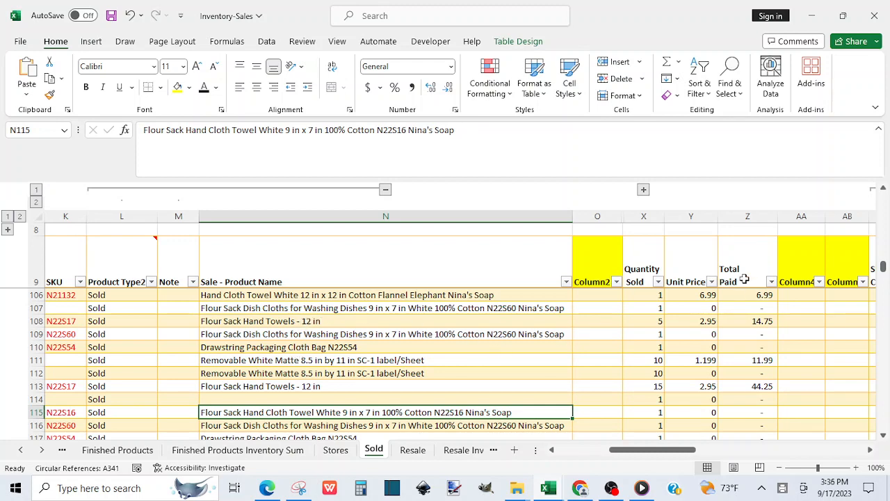
pyautogui.click(883, 193)
pyautogui.click(883, 193)
pyautogui.click(883, 193)
pyautogui.click(883, 193)
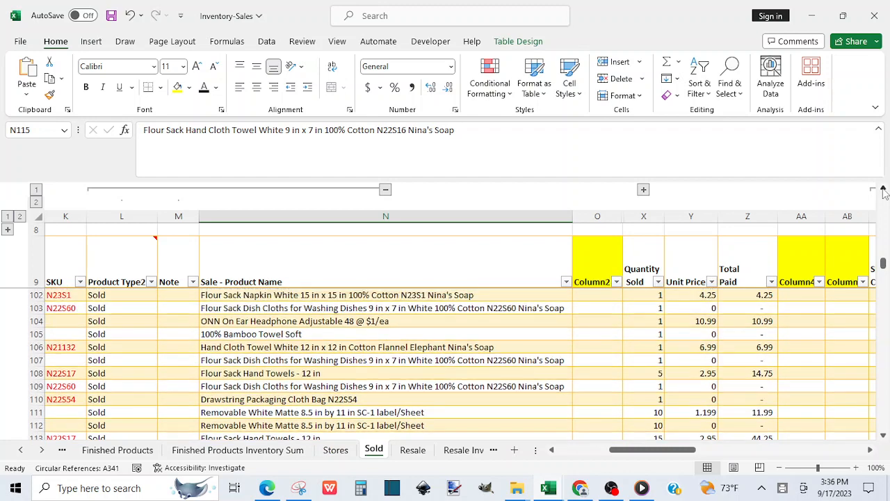
pyautogui.click(443, 297)
pyautogui.hotkey('ctrl', 'c')
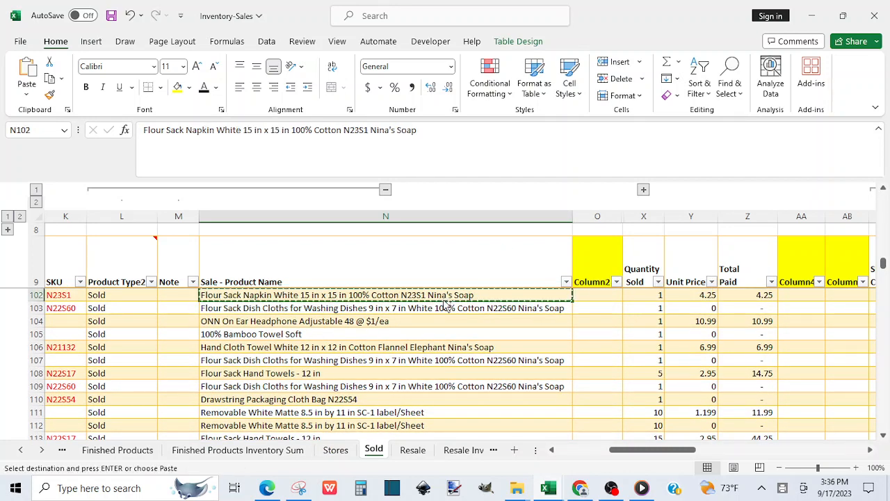
pyautogui.click(883, 436)
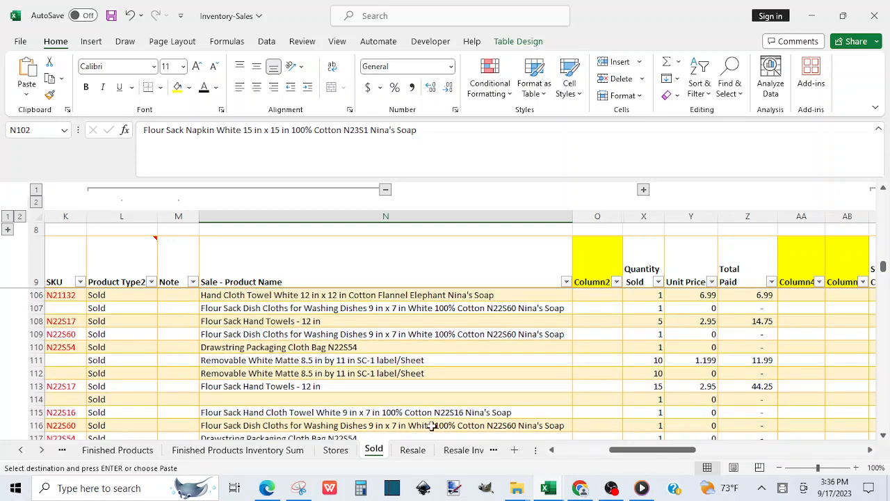
pyautogui.click(398, 402)
pyautogui.press('Return')
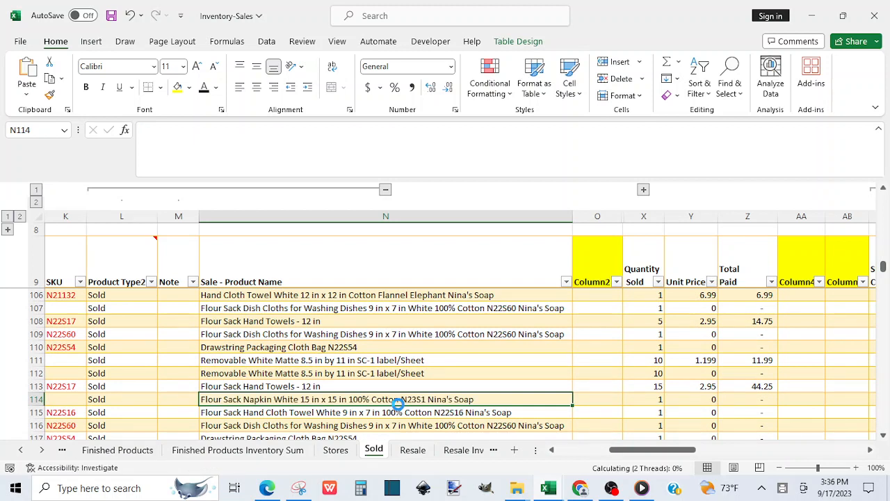
# Enter N23S1 as the SKU for the Flour Sack Napkin in row 114
pyautogui.click(66, 399)
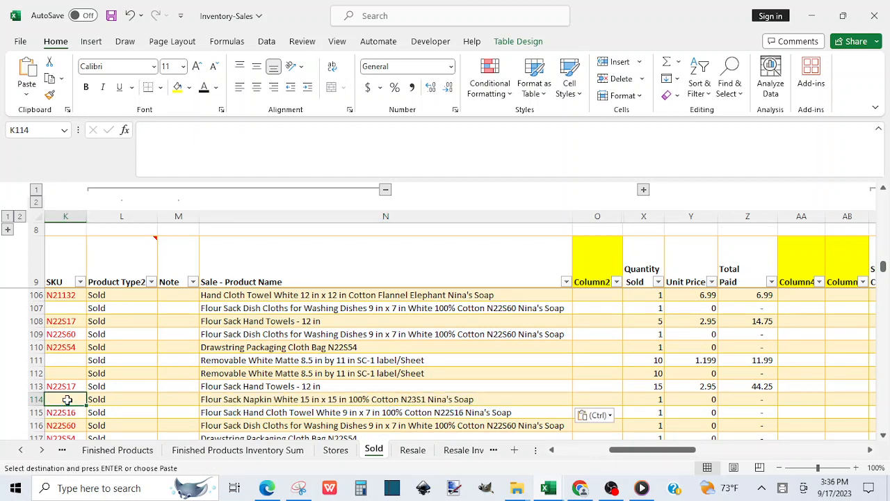
pyautogui.press('Escape')
pyautogui.write('N23S1')
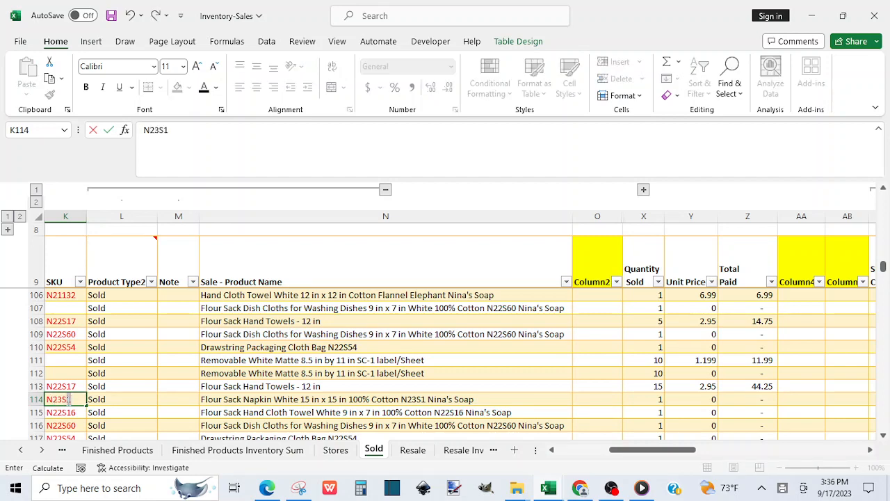
pyautogui.press('Return')
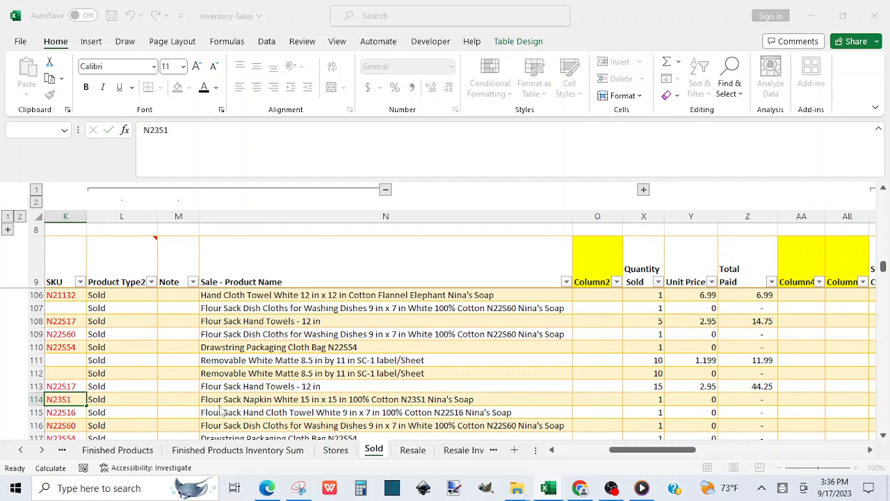
pyautogui.click(429, 286)
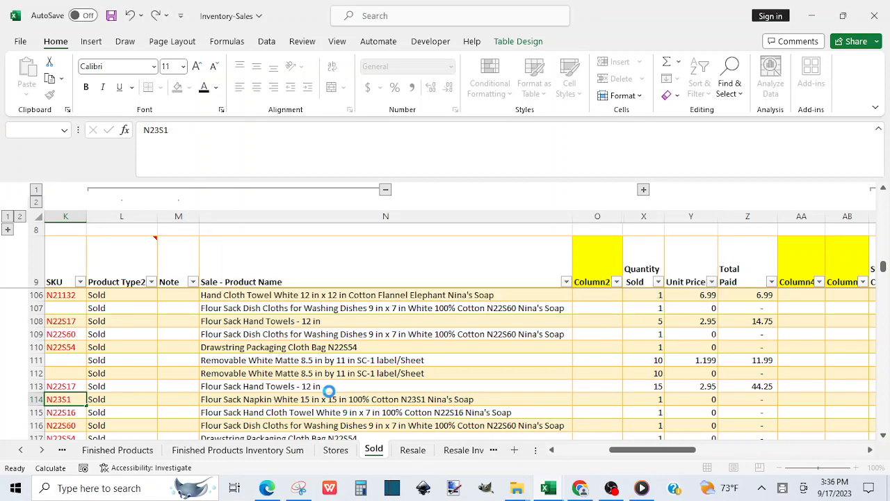
# Compare the products and Quantity Sold in rows 113 to 117 with the handwritten order list in Media Player, and return to Inventory-Sales
pyautogui.click(646, 387)
pyautogui.moveTo(647, 399); pyautogui.dragTo(647, 424)
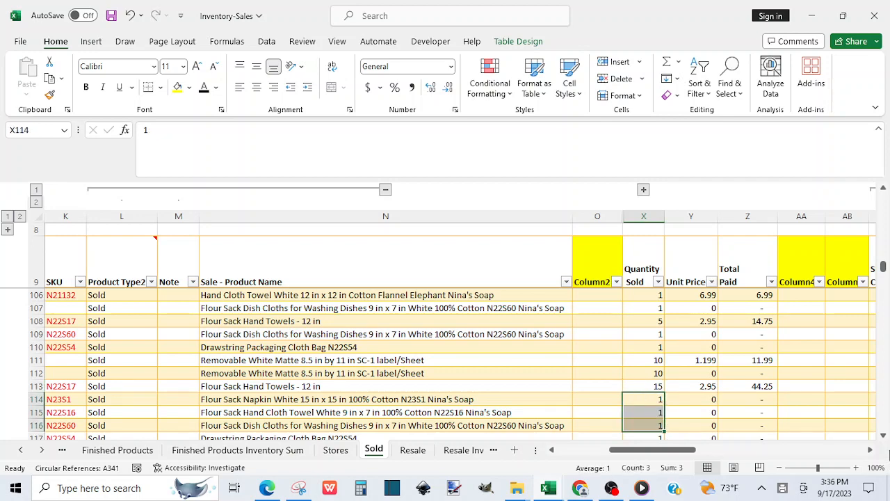
pyautogui.click(884, 435)
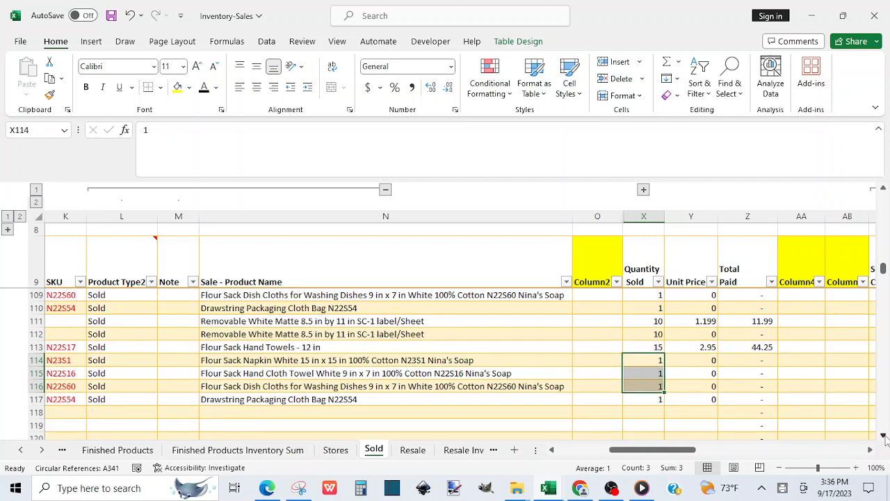
pyautogui.click(642, 488)
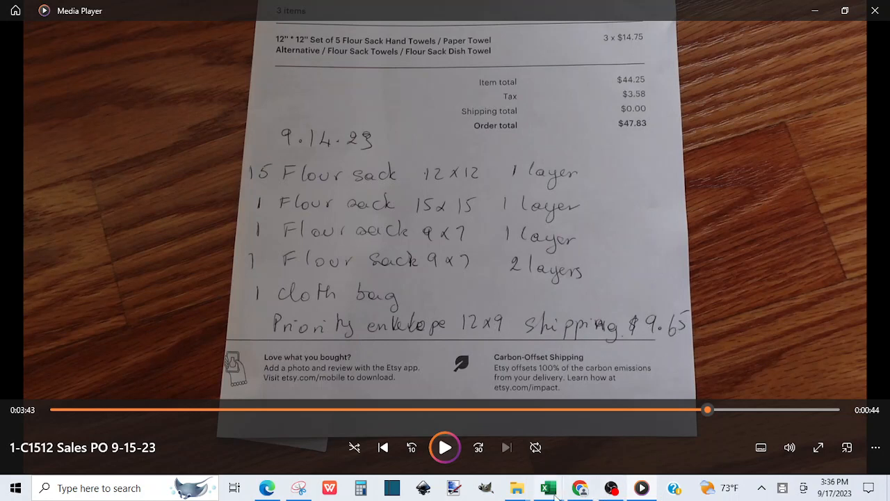
pyautogui.moveTo(555, 494)
pyautogui.click(473, 452)
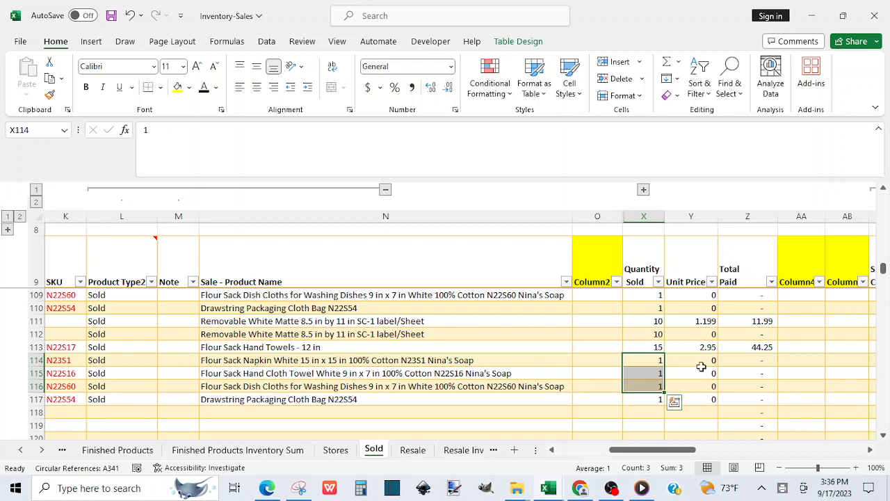
# Review the shipping charge, total sales, tax, returns, client payment and state entries for the hand towel sale in row 113
pyautogui.click(802, 346)
pyautogui.press('Right')
pyautogui.press('Right')
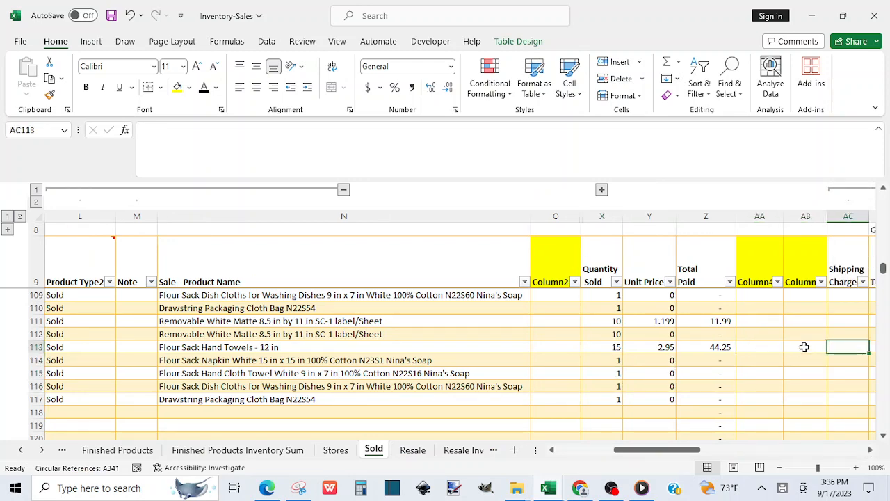
pyautogui.press('Right')
pyautogui.press('Right')
pyautogui.press('Right')
pyautogui.press('Right')
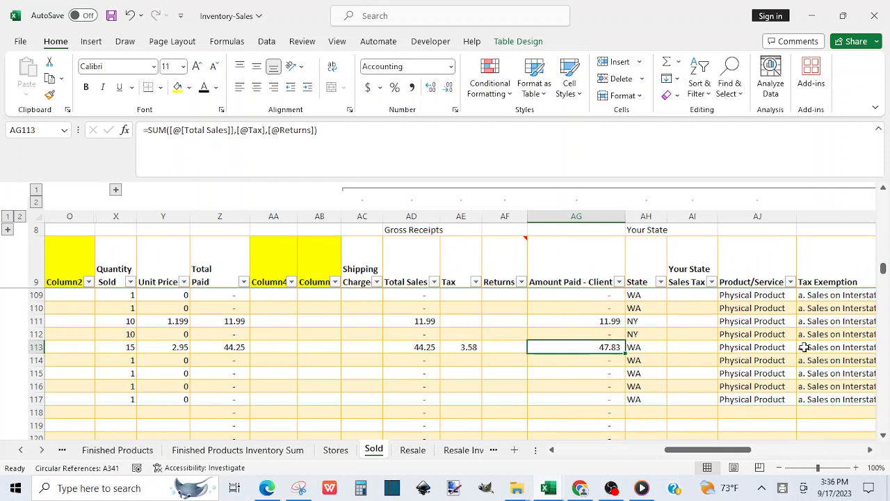
pyautogui.press('Right')
pyautogui.press('Right')
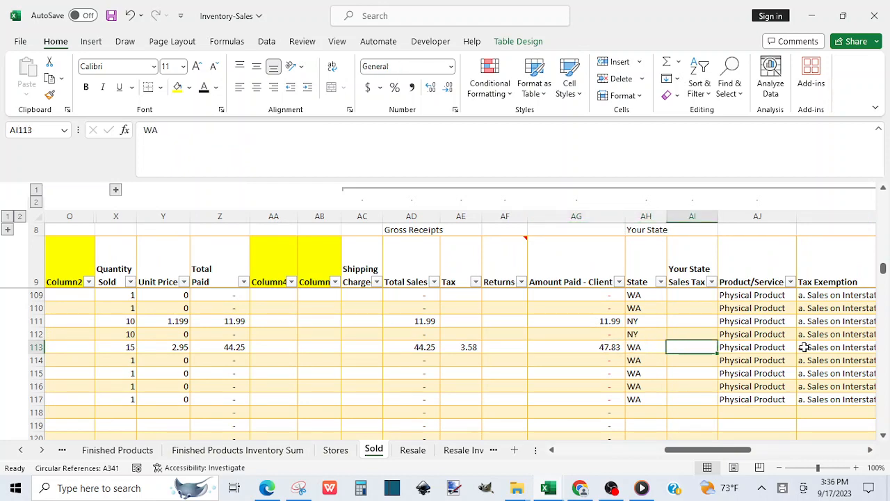
# Set the Platform Fee of row 113 to Etsy and fill it down through row 117
pyautogui.press('Right')
pyautogui.press('Right')
pyautogui.press('Right')
pyautogui.press('Right')
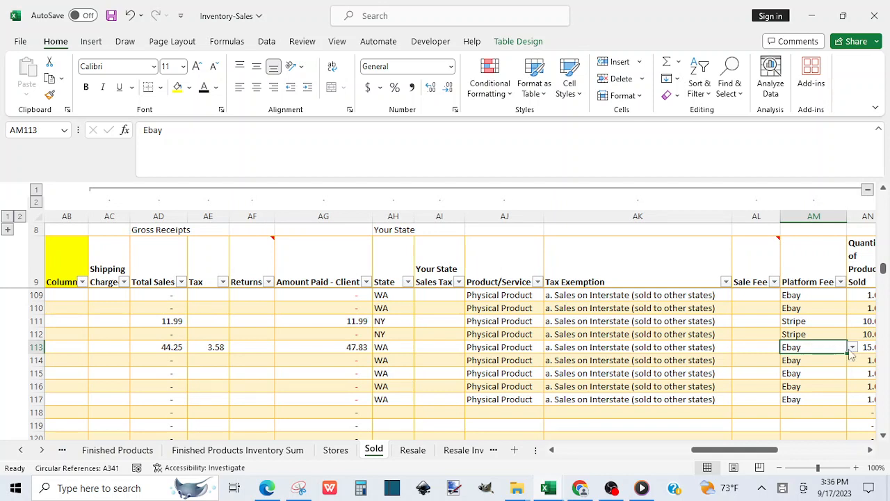
pyautogui.click(852, 347)
pyautogui.press('Up')
pyautogui.press('Down')
pyautogui.press('Down')
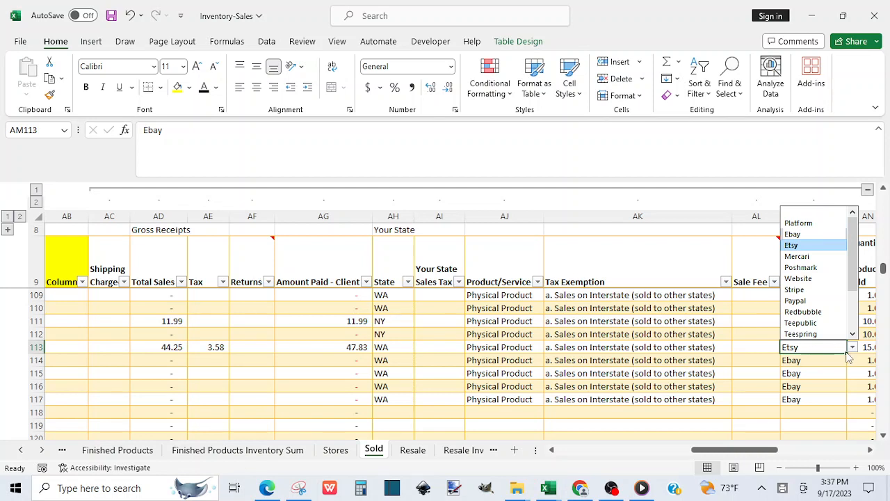
pyautogui.press('Return')
pyautogui.moveTo(848, 353); pyautogui.dragTo(834, 403)
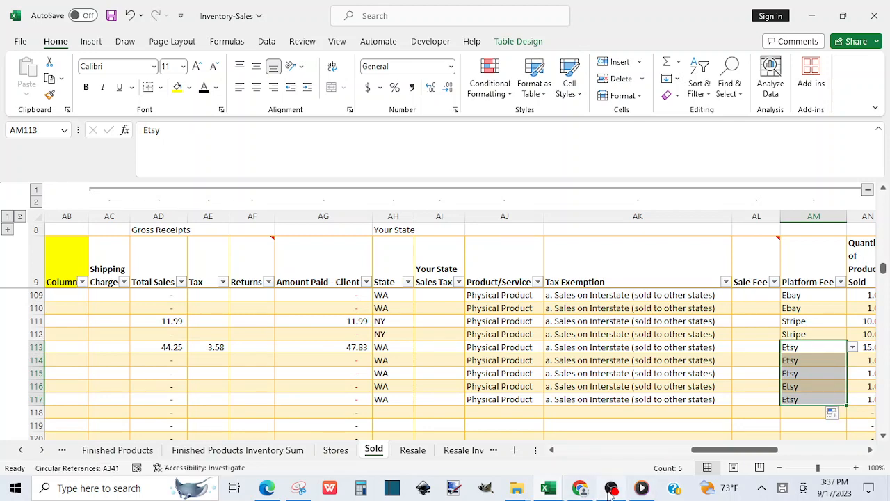
pyautogui.moveTo(612, 494)
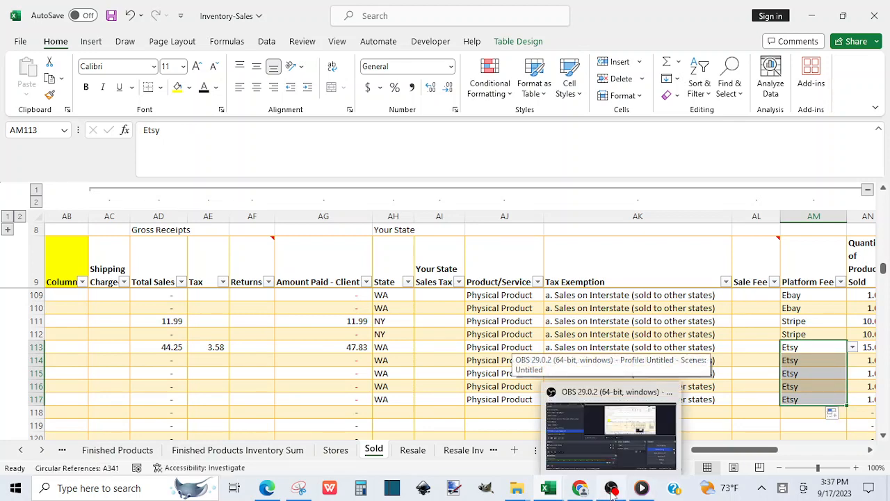
pyautogui.click(621, 465)
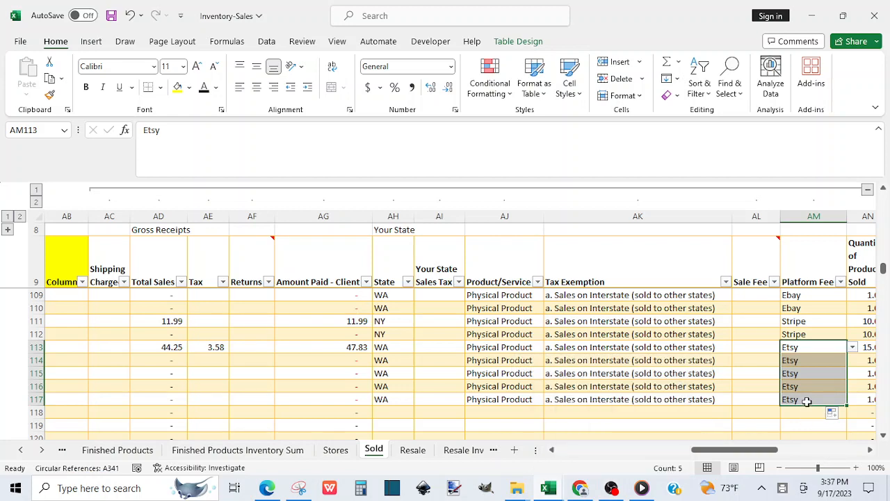
# Examine the Cost per Unit Sold entries for the hand towels in row 113 and the packaging bag in row 117
pyautogui.click(811, 349)
pyautogui.press('Right')
pyautogui.press('Right')
pyautogui.press('Right')
pyautogui.press('Right')
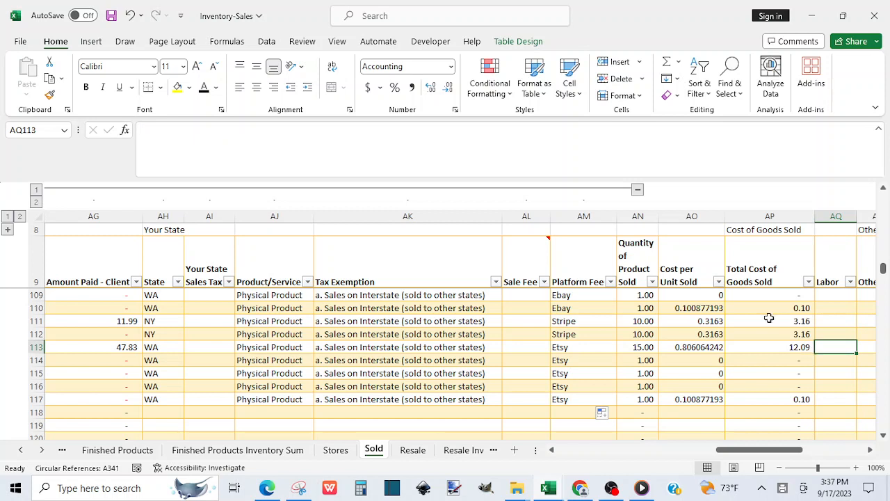
pyautogui.click(685, 348)
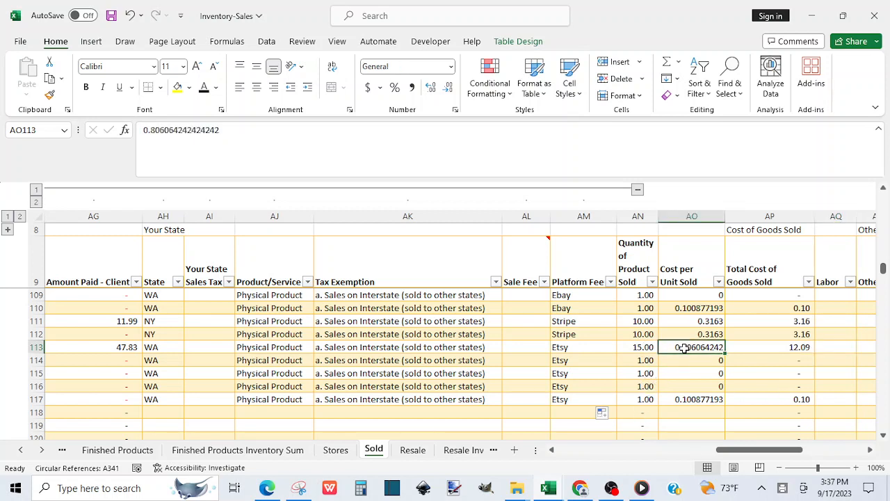
pyautogui.click(688, 398)
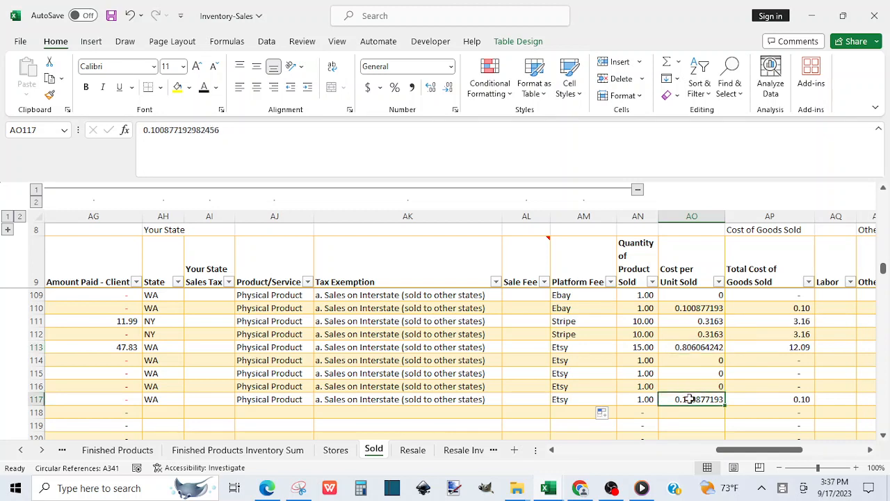
pyautogui.click(684, 347)
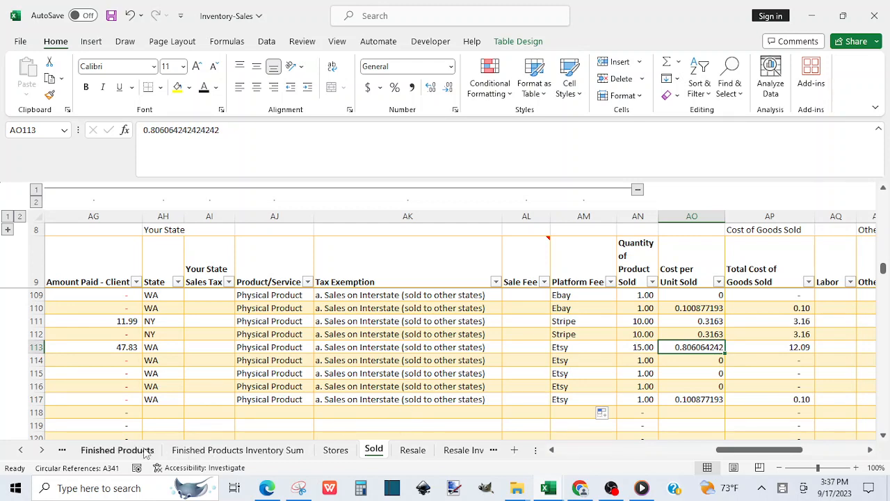
# Find the purchase columns for the yellow-highlighted 12 in Flour Sack Hand Towels row on the Finished Products sheet
pyautogui.click(117, 450)
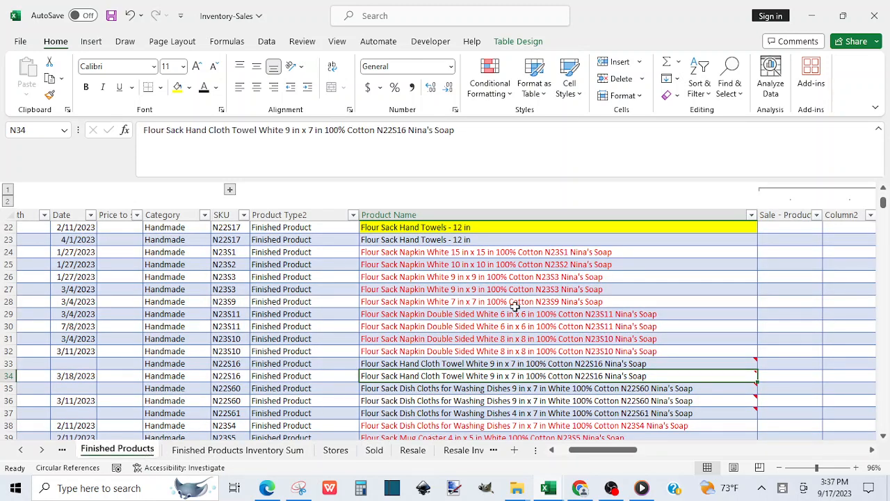
pyautogui.click(412, 228)
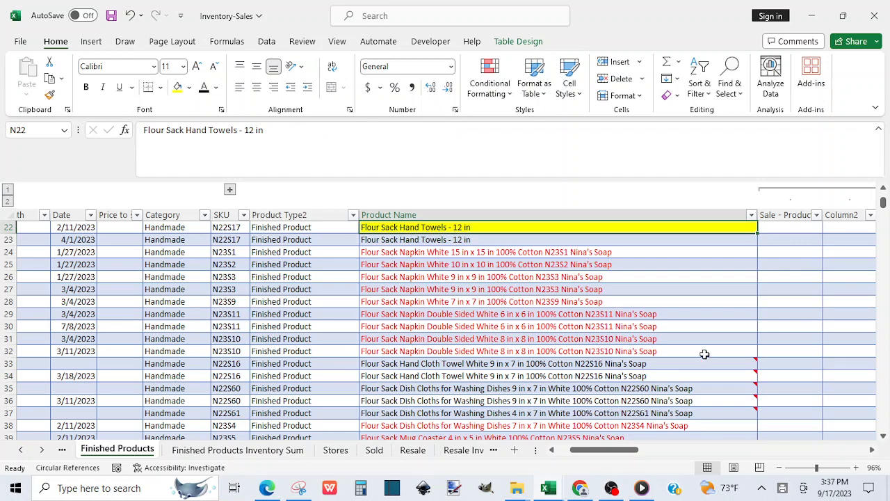
pyautogui.click(872, 452)
pyautogui.click(872, 452)
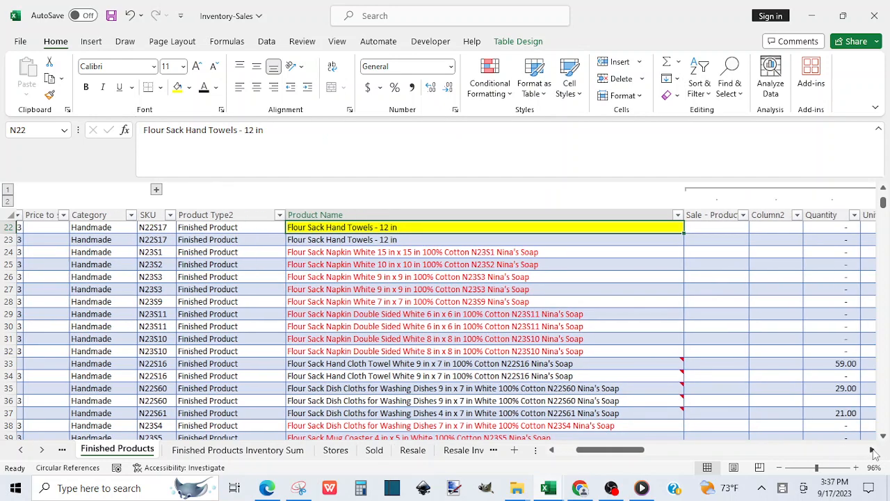
pyautogui.doubleClick(873, 452)
pyautogui.click(872, 452)
pyautogui.click(872, 452)
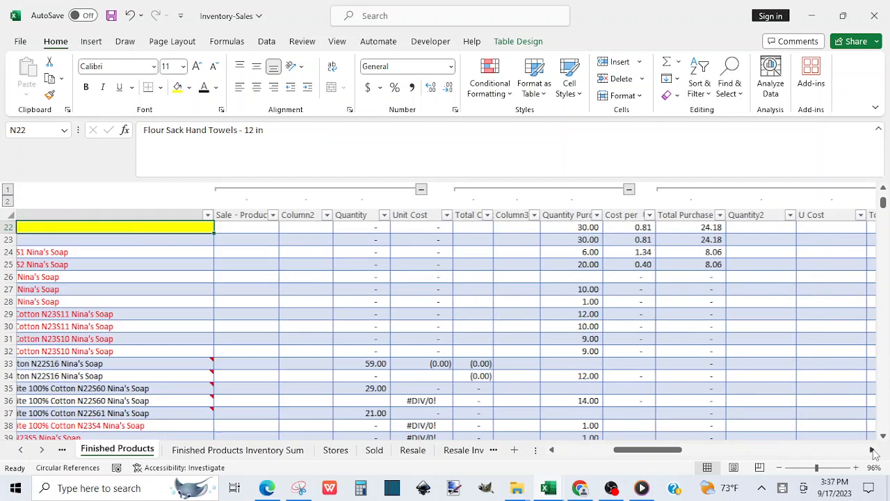
pyautogui.click(873, 452)
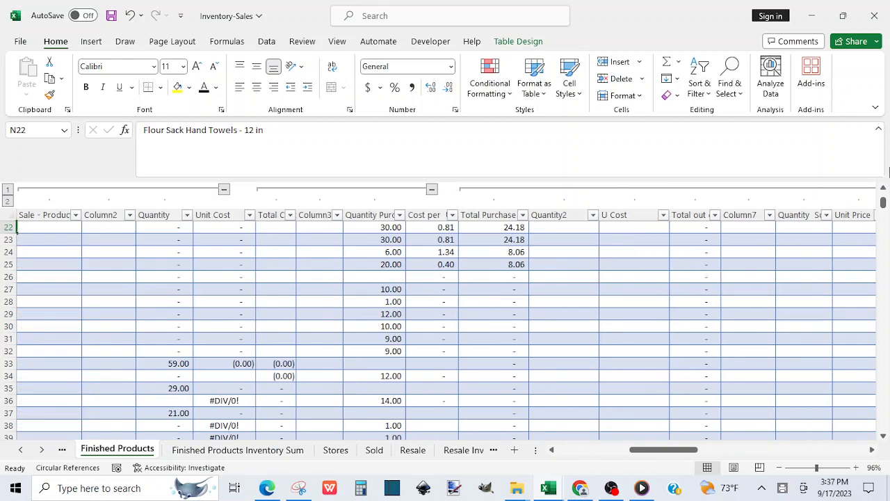
# Inspect the highlighted hand towels' unit cost and total their starting quantity in row 19 with the purchased quantities in rows 20 to 22
pyautogui.click(884, 191)
pyautogui.doubleClick(884, 190)
pyautogui.click(883, 190)
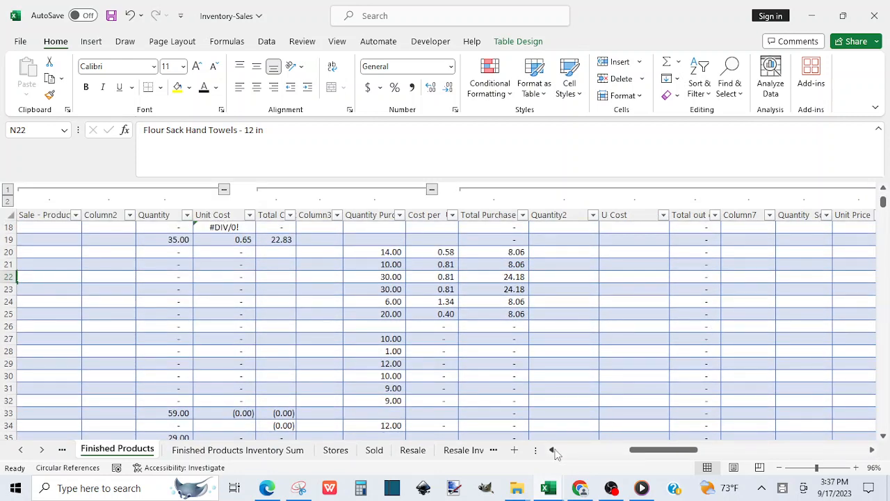
pyautogui.click(553, 450)
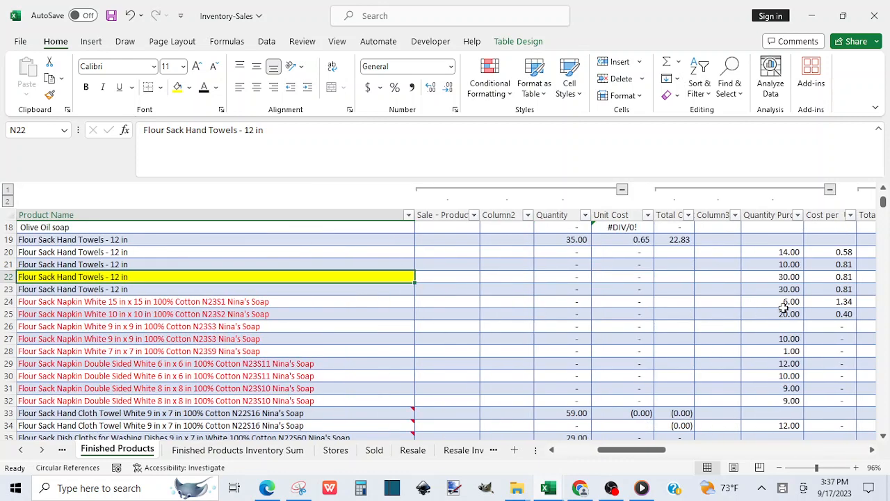
pyautogui.click(823, 278)
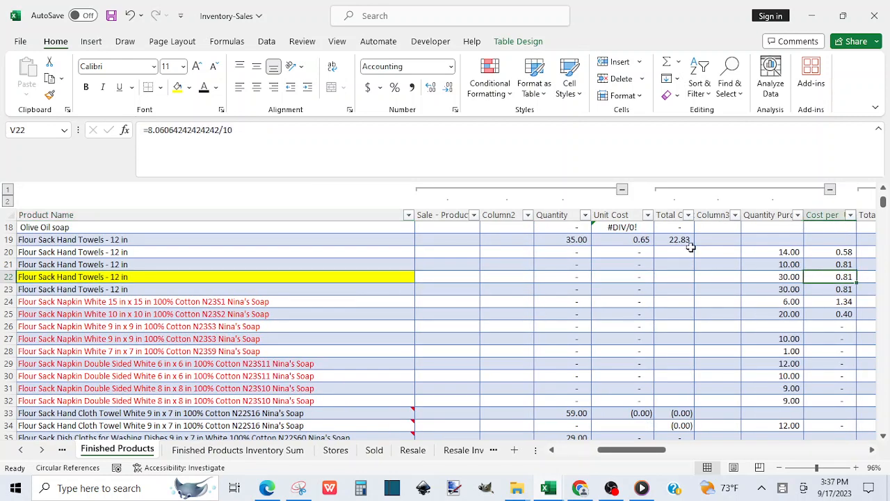
pyautogui.click(580, 239)
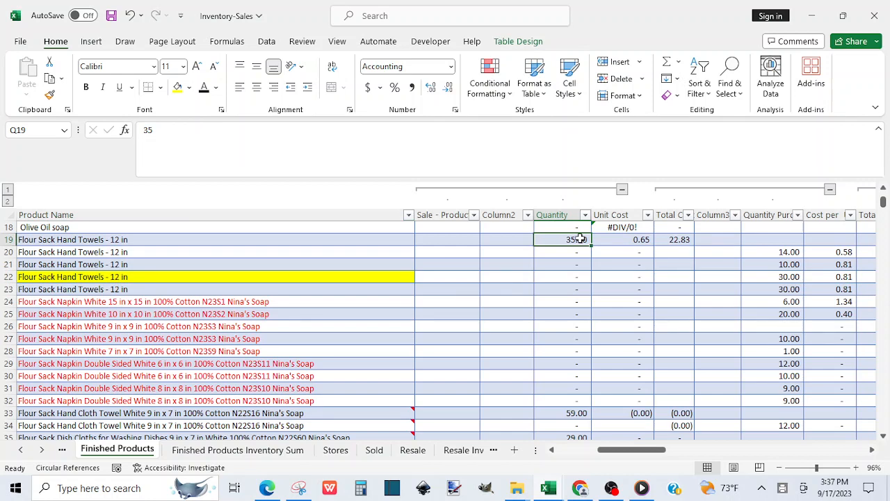
pyautogui.moveTo(787, 250); pyautogui.dragTo(787, 273)
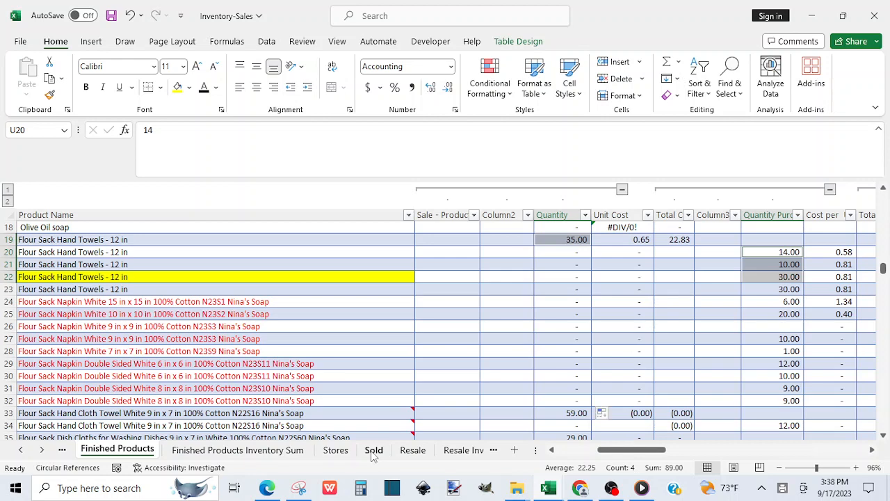
# Look up the 12 in hand towels row on the Finished Products Inventory Sum sheet, examining its purchased, year-end and sold quantities
pyautogui.click(373, 451)
pyautogui.click(227, 451)
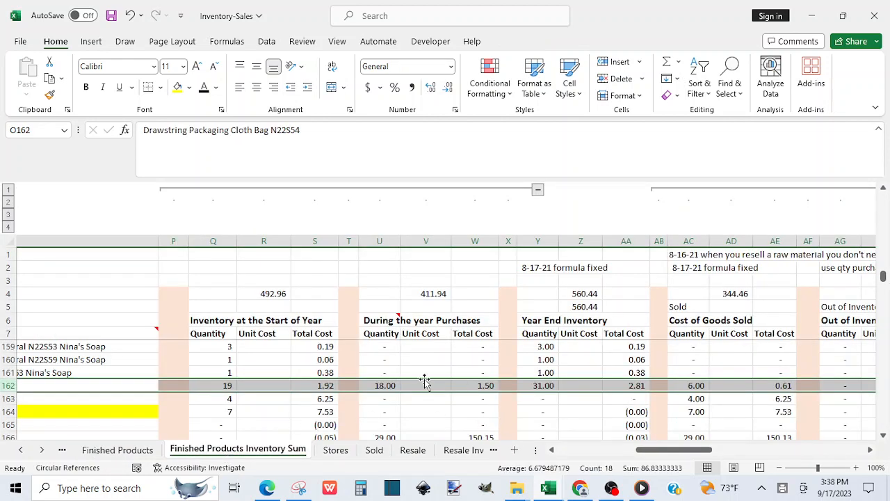
pyautogui.moveTo(671, 456); pyautogui.dragTo(666, 455)
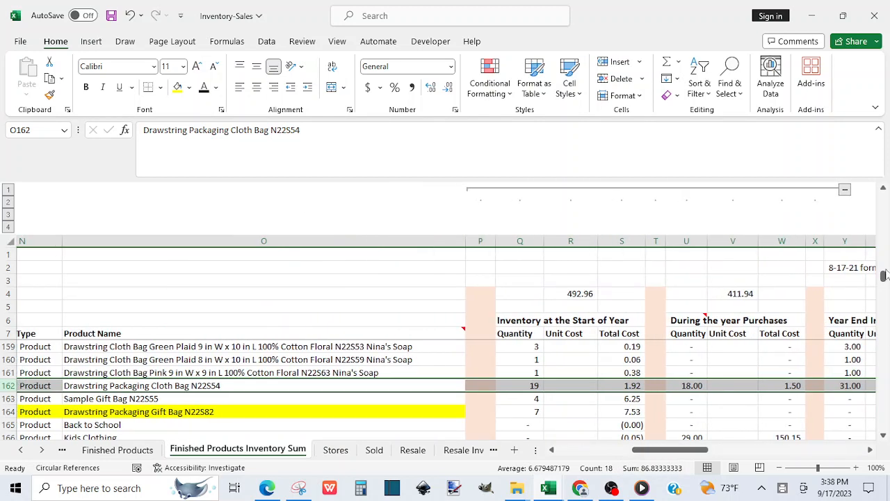
pyautogui.moveTo(885, 278); pyautogui.dragTo(885, 204)
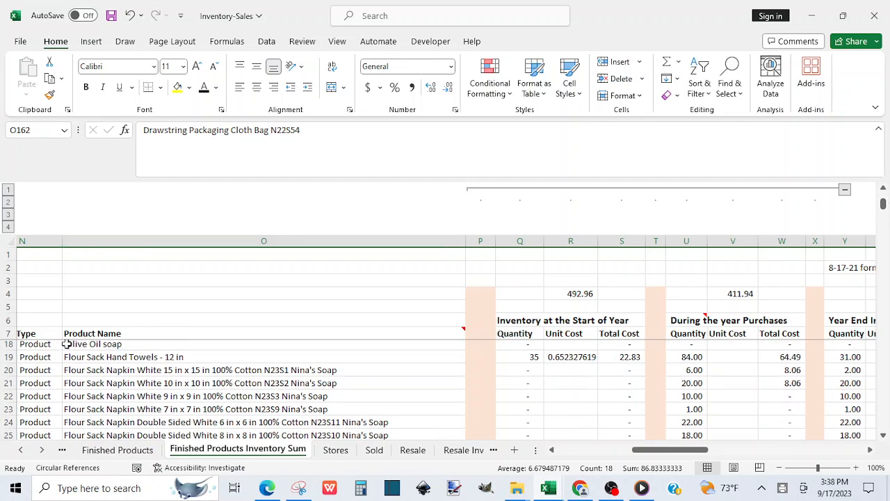
pyautogui.click(6, 356)
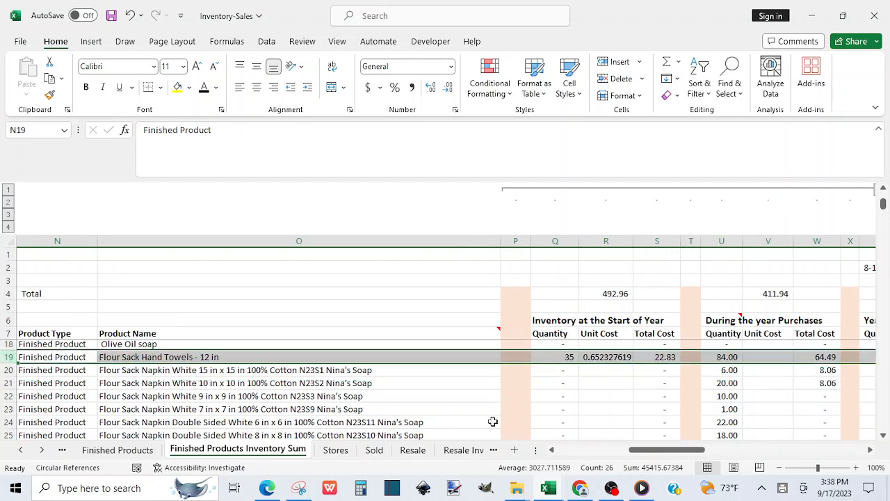
pyautogui.moveTo(645, 453); pyautogui.dragTo(674, 450)
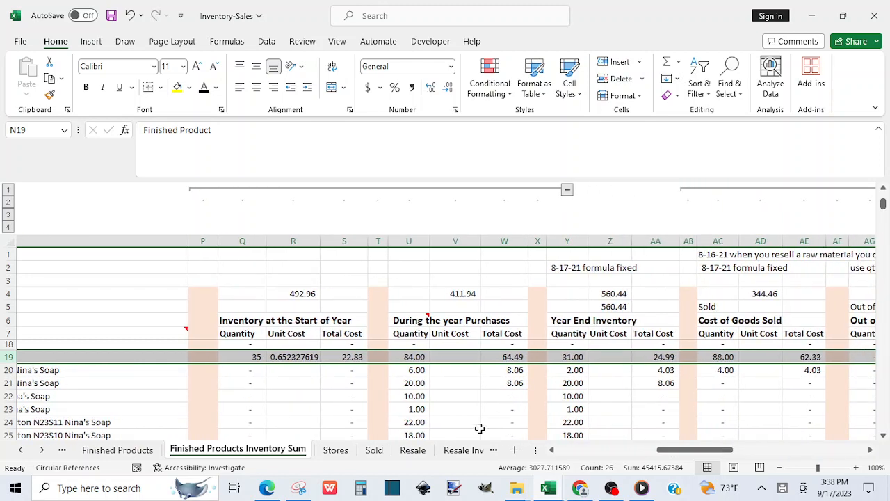
# Check the purchased quantity and unit cost of the highlighted hand towels batch in row 22 of the Finished Products sheet
pyautogui.click(116, 451)
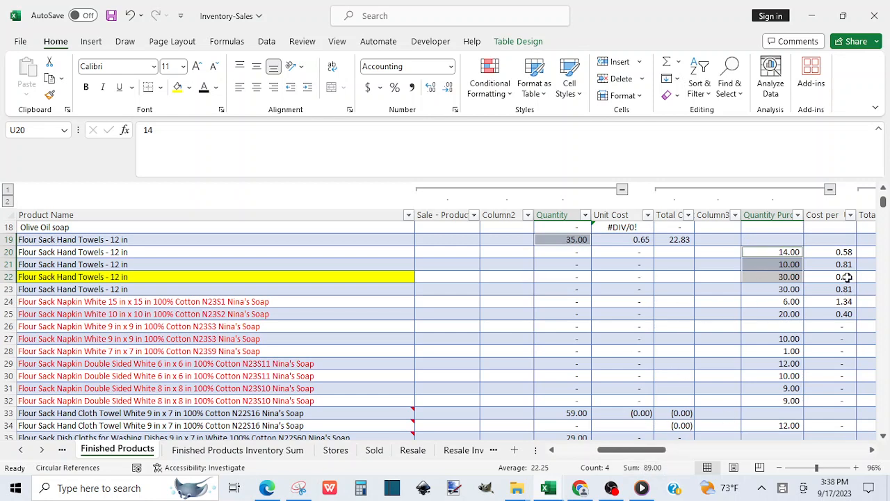
pyautogui.click(784, 276)
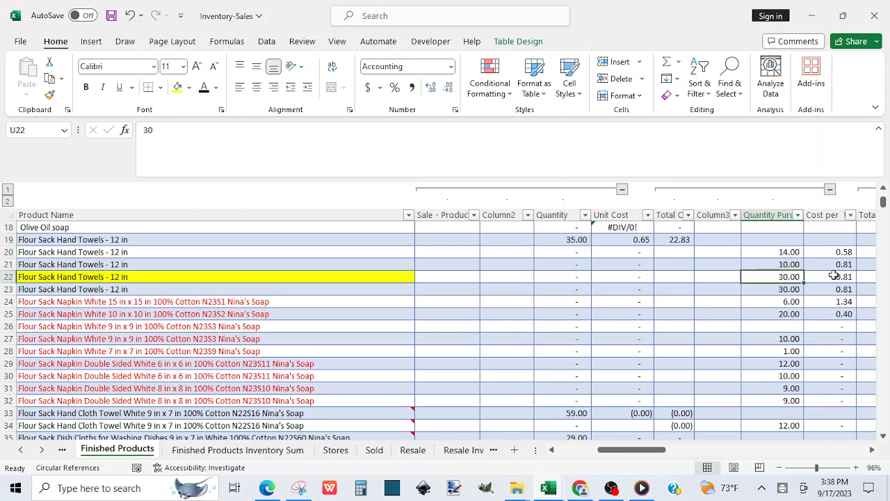
pyautogui.click(834, 276)
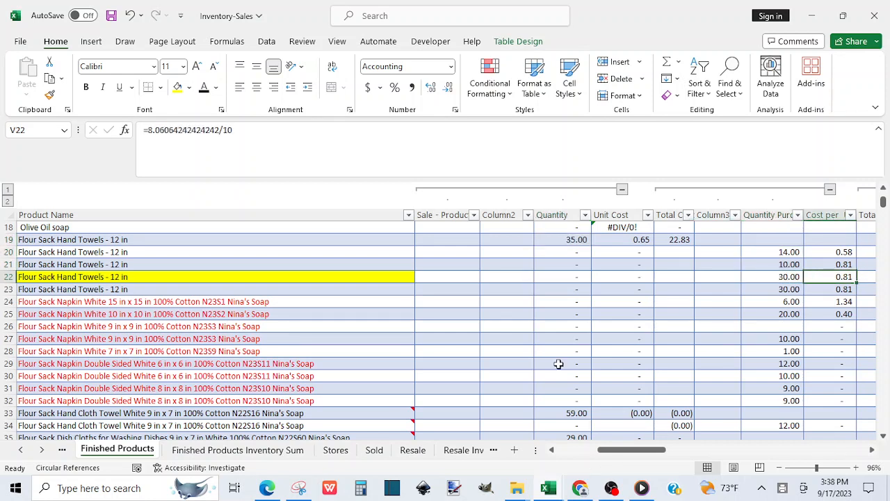
# Check the quantity sold in row 114 of the Sold sheet and look up the 15 in x 15 in napkin's unit cost in Finished Products
pyautogui.click(374, 450)
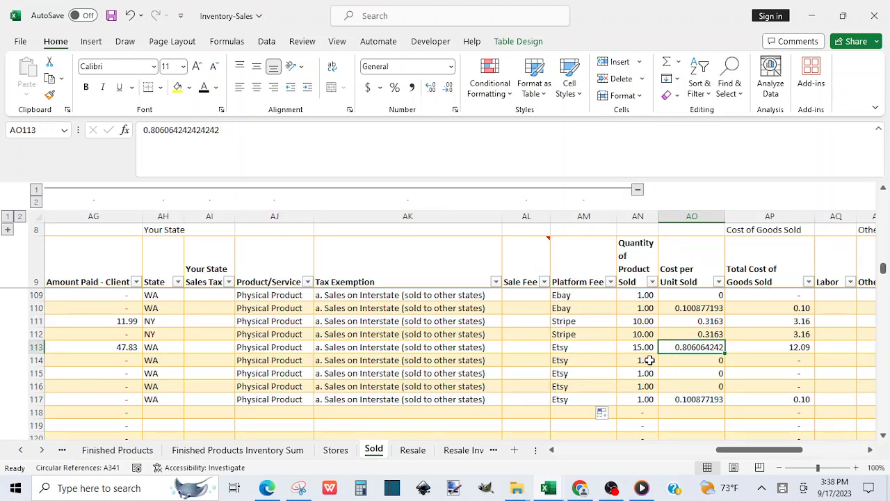
pyautogui.click(647, 359)
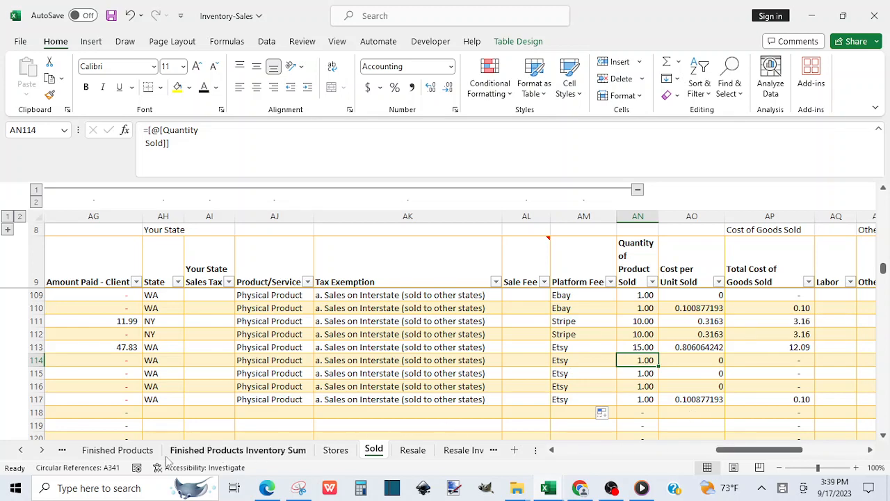
pyautogui.click(117, 450)
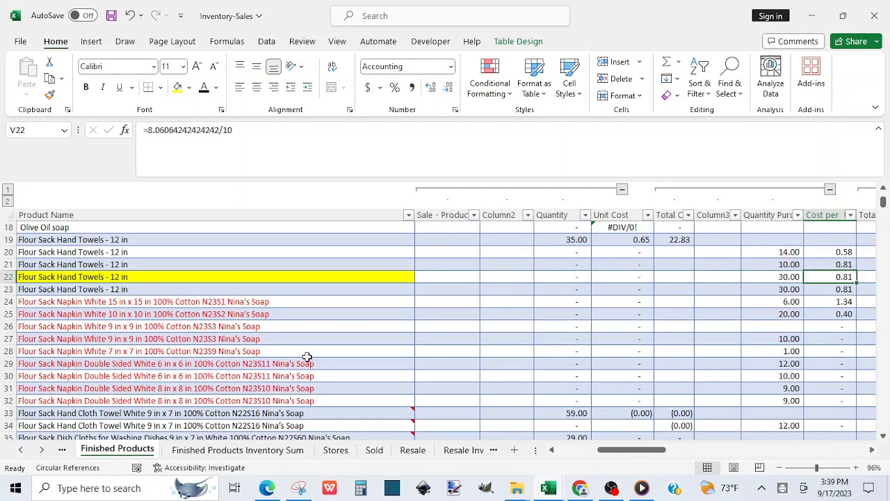
pyautogui.click(153, 299)
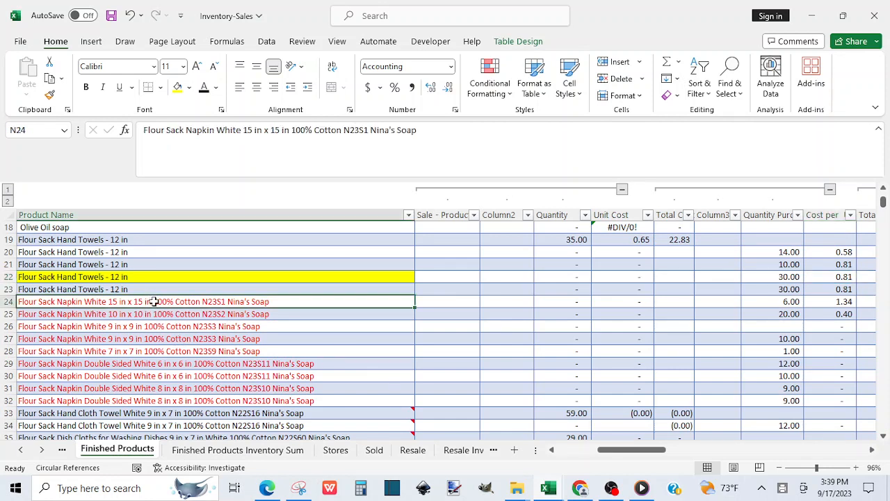
pyautogui.click(832, 304)
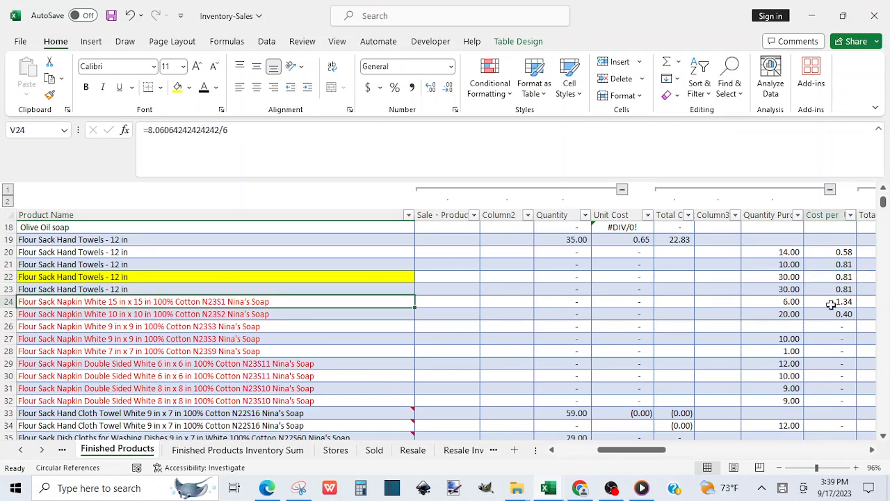
# Copy the 15 in x 15 in napkin's unit cost from row 24 of Finished Products and paste it as a value into Sold cell AO114
pyautogui.hotkey('ctrl', 'c')
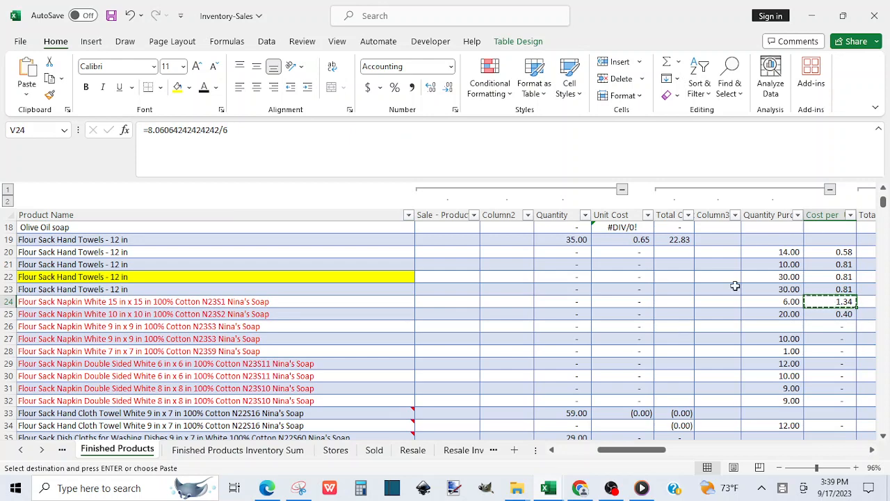
pyautogui.click(373, 450)
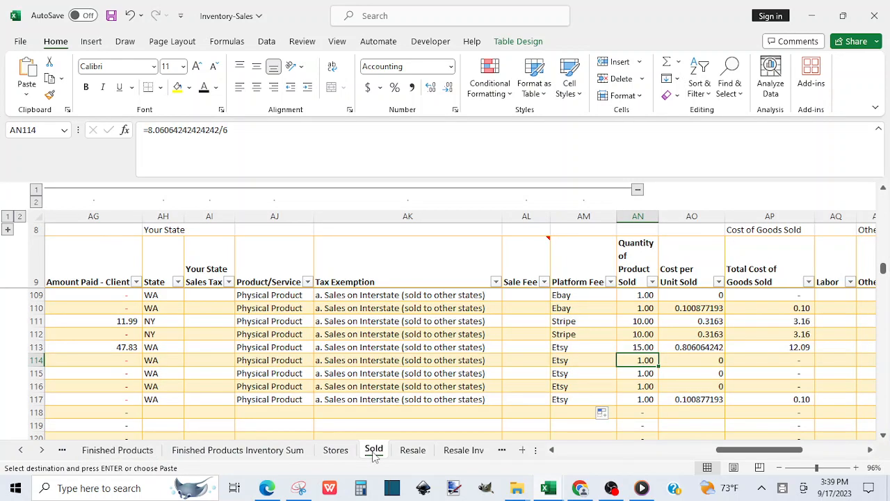
pyautogui.click(678, 363)
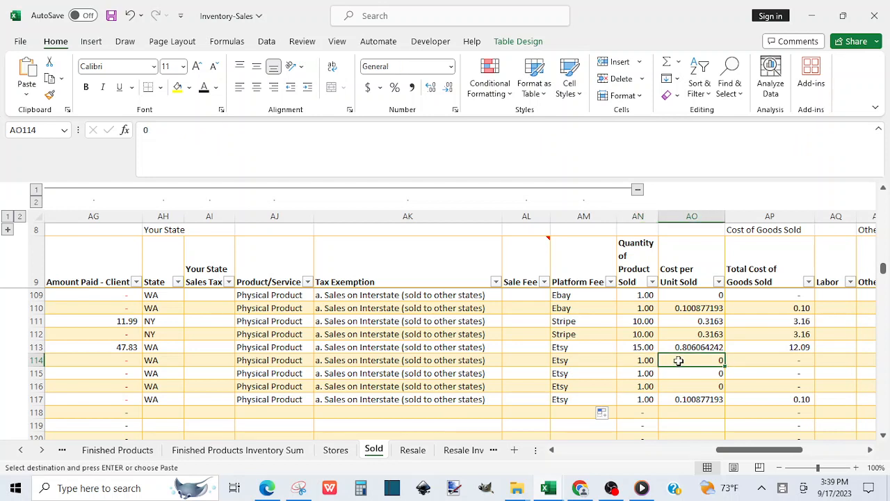
pyautogui.rightClick(678, 361)
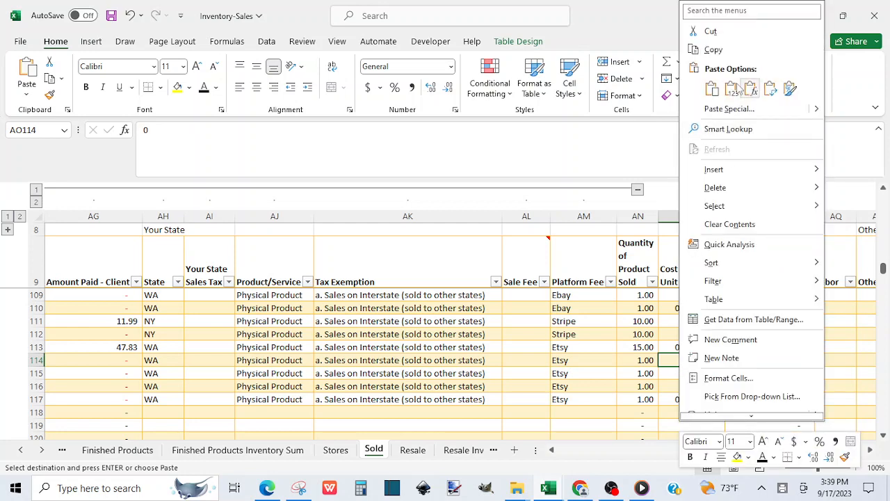
pyautogui.click(741, 86)
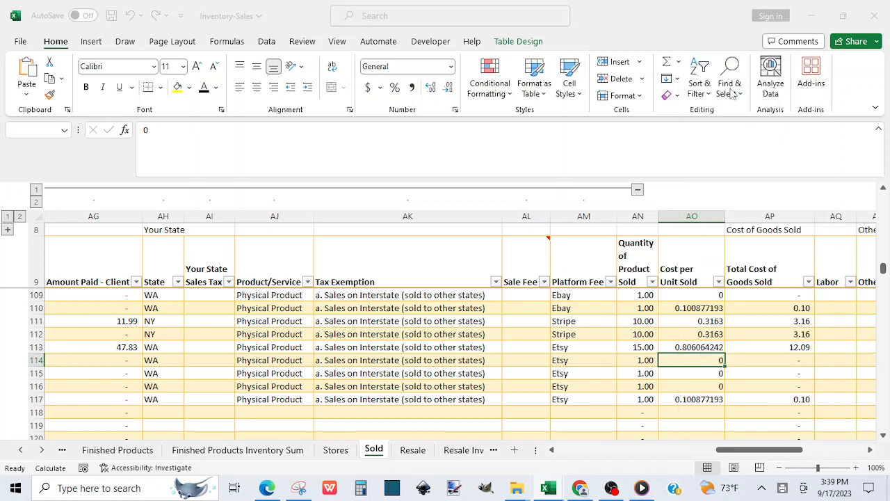
pyautogui.click(424, 286)
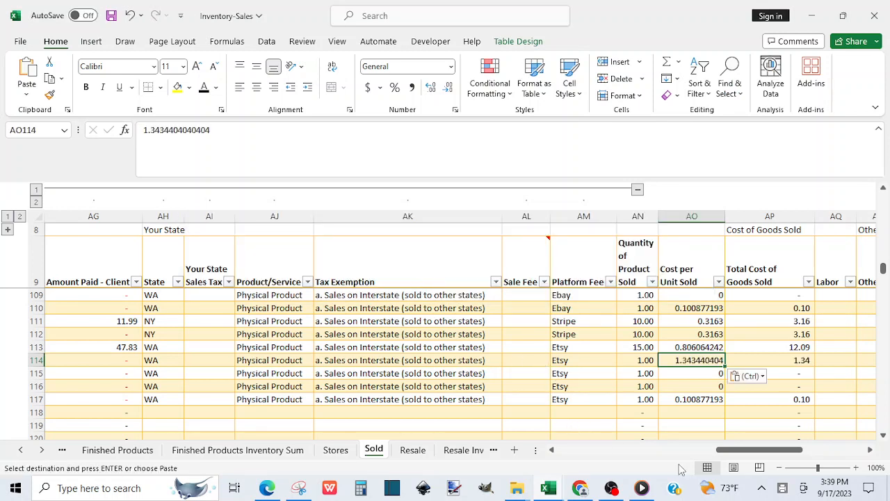
# Look up the unit costs of the 9 in x 7 in hand cloth towel, 9 in x 7 in dish cloth and N22S54 drawstring bag in Finished Products
pyautogui.moveTo(725, 449); pyautogui.dragTo(628, 474)
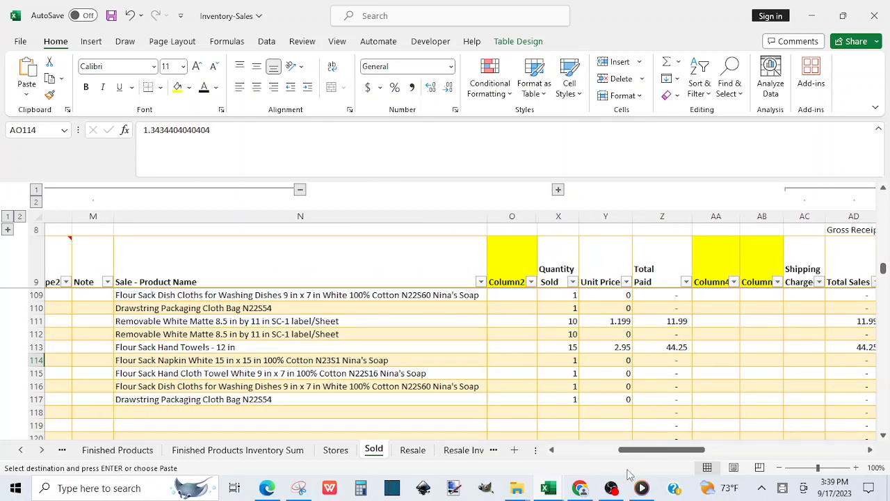
pyautogui.click(117, 450)
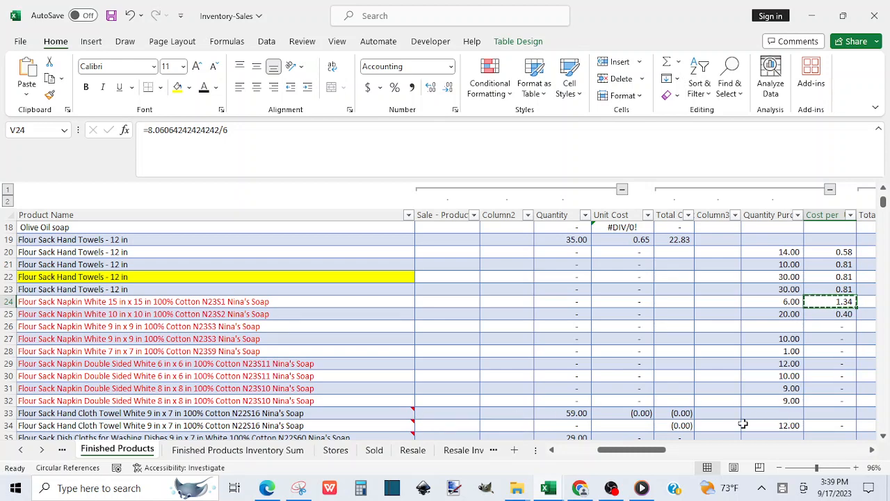
pyautogui.click(3, 414)
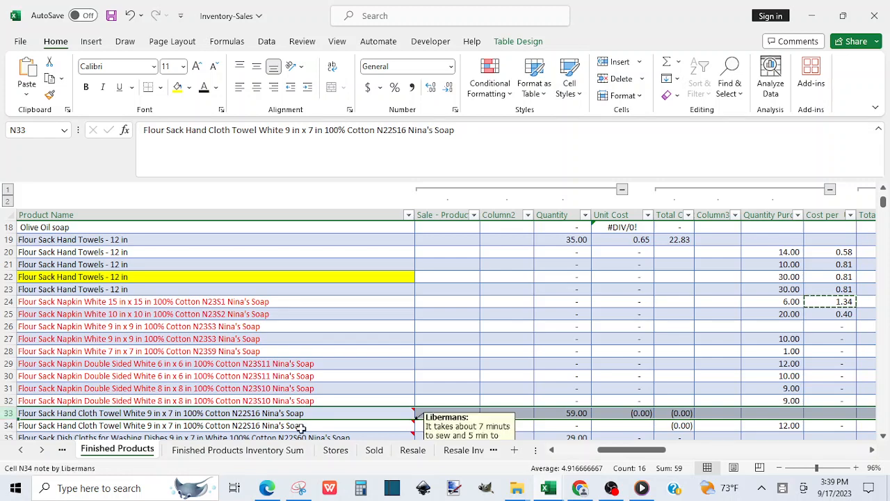
pyautogui.click(883, 437)
pyautogui.click(882, 437)
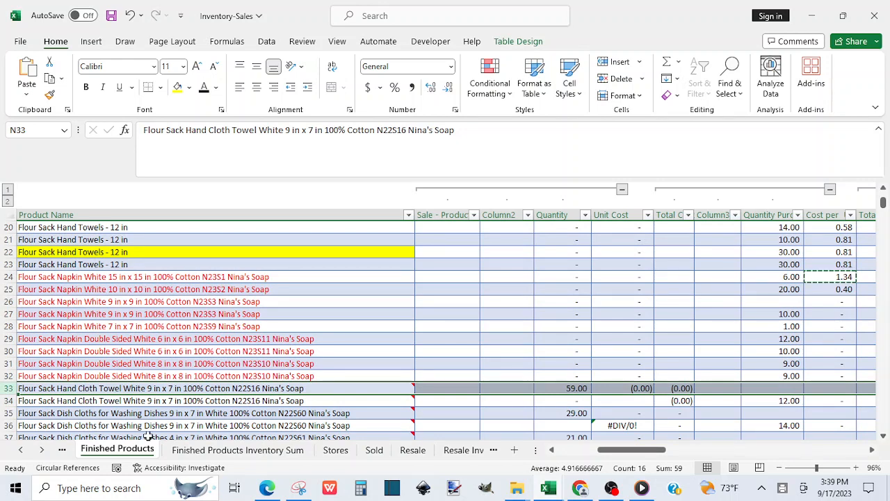
pyautogui.click(4, 412)
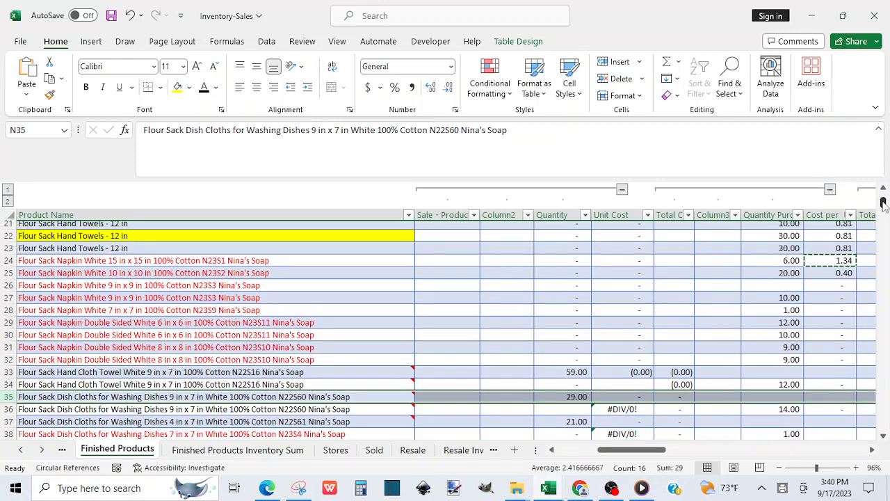
pyautogui.moveTo(884, 203); pyautogui.dragTo(884, 230)
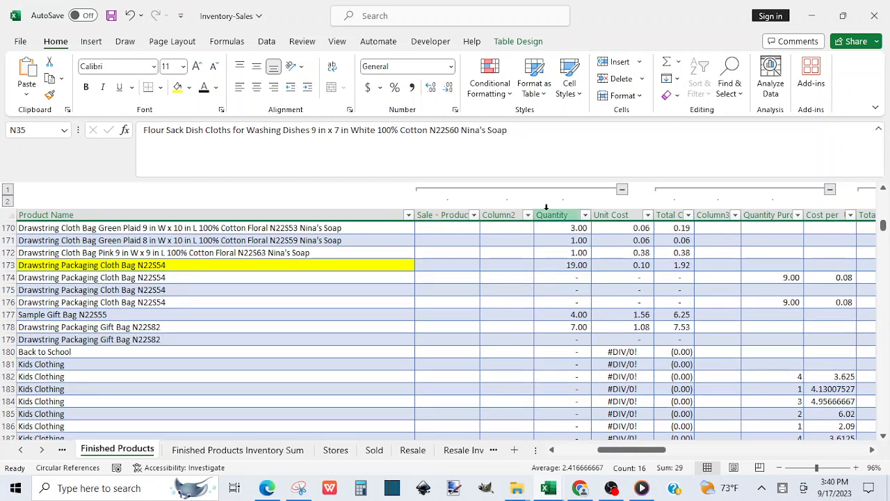
pyautogui.click(6, 265)
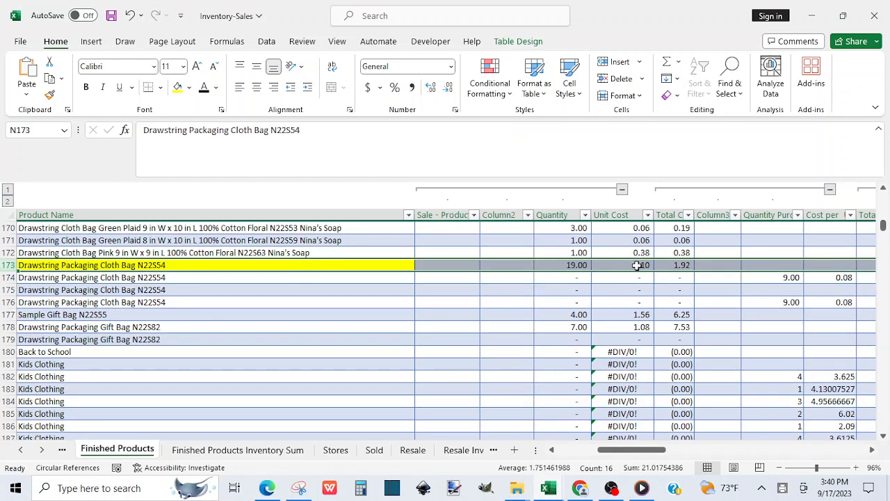
# Examine the N22S54 drawstring packaging bag's starting, purchased, year-end and sold quantities on the Finished Products Inventory Sum sheet
pyautogui.click(224, 451)
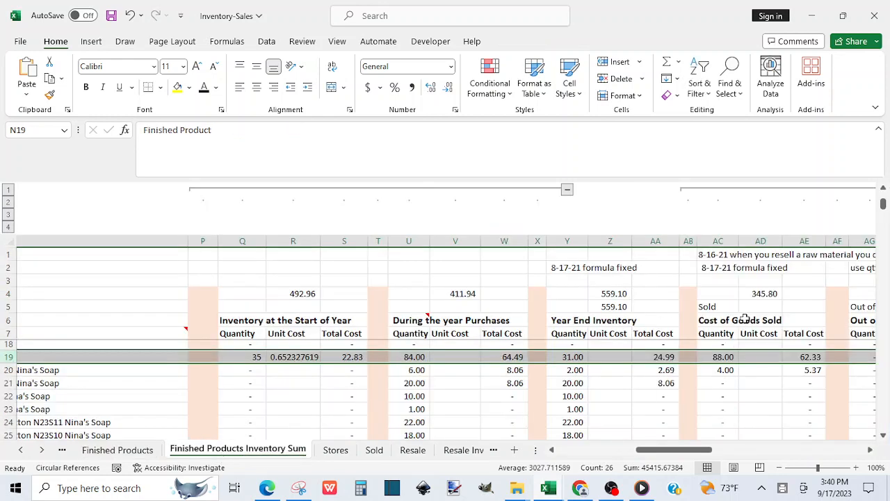
pyautogui.moveTo(884, 205); pyautogui.dragTo(886, 279)
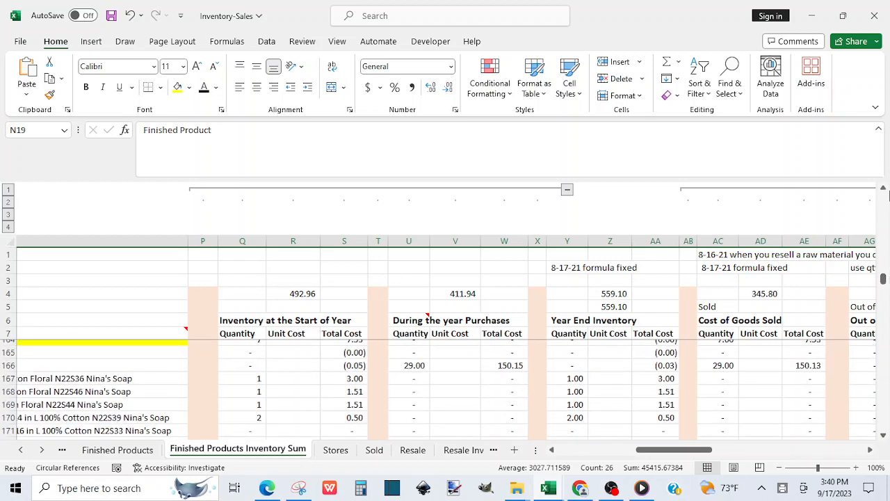
pyautogui.click(883, 192)
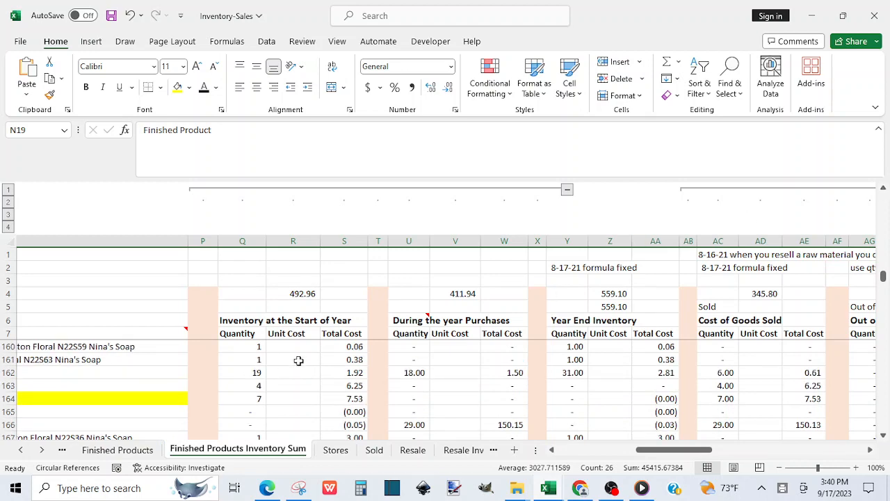
pyautogui.moveTo(661, 451); pyautogui.dragTo(648, 452)
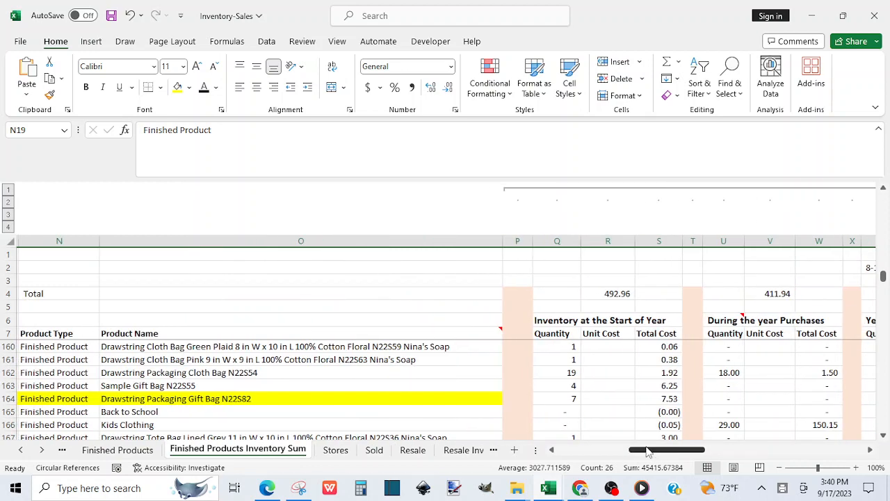
pyautogui.click(10, 372)
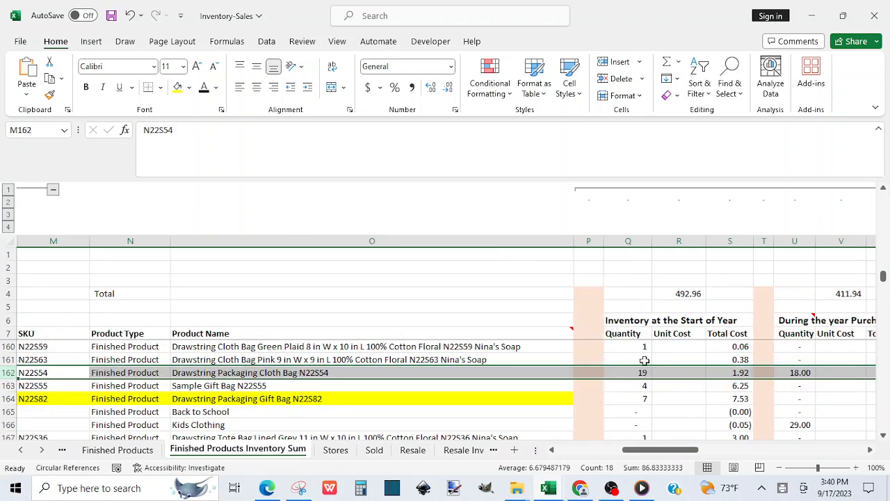
pyautogui.moveTo(678, 453); pyautogui.dragTo(710, 453)
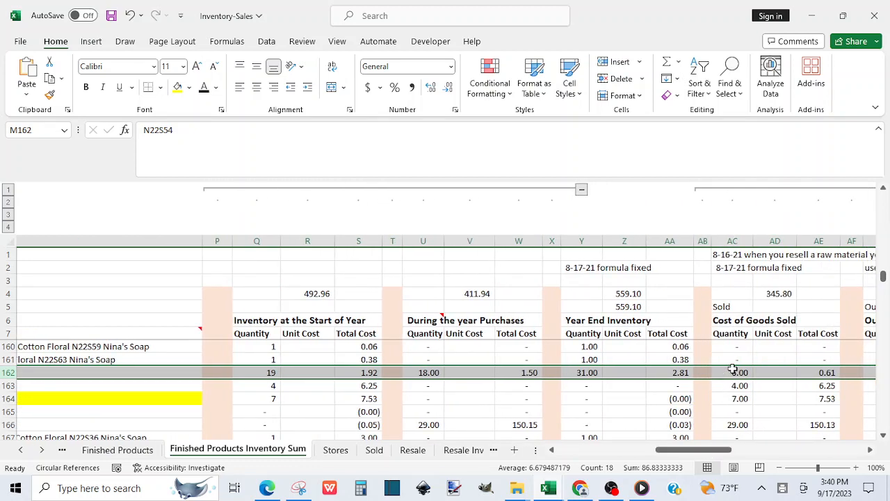
# Compare the drawstring bag's unit cost in Finished Products row 173 with its cost per unit sold in Sold row 117
pyautogui.click(115, 450)
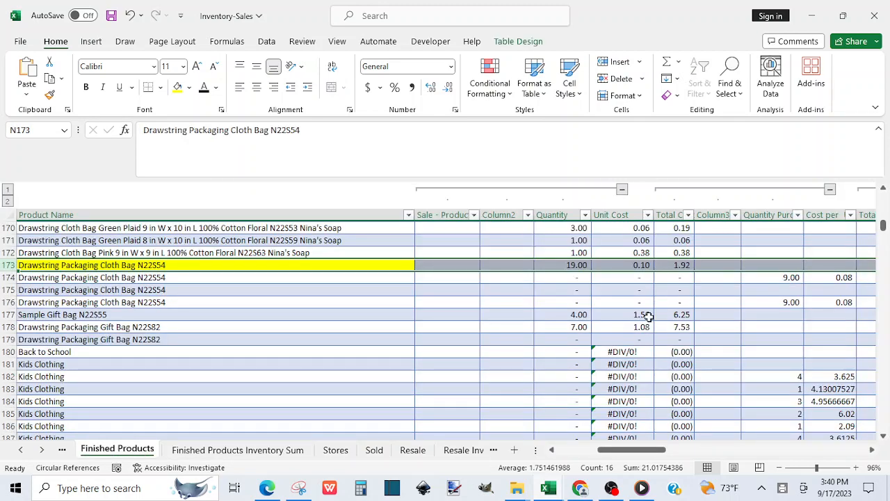
pyautogui.click(374, 451)
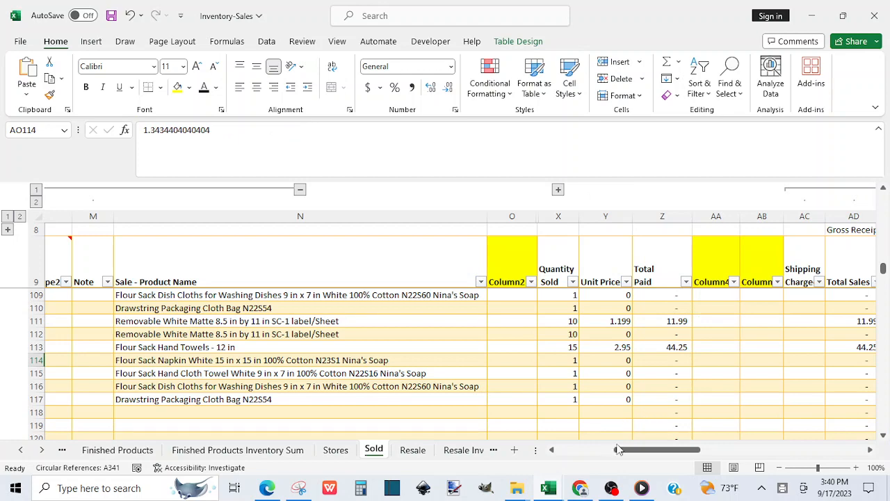
pyautogui.moveTo(628, 455); pyautogui.dragTo(736, 449)
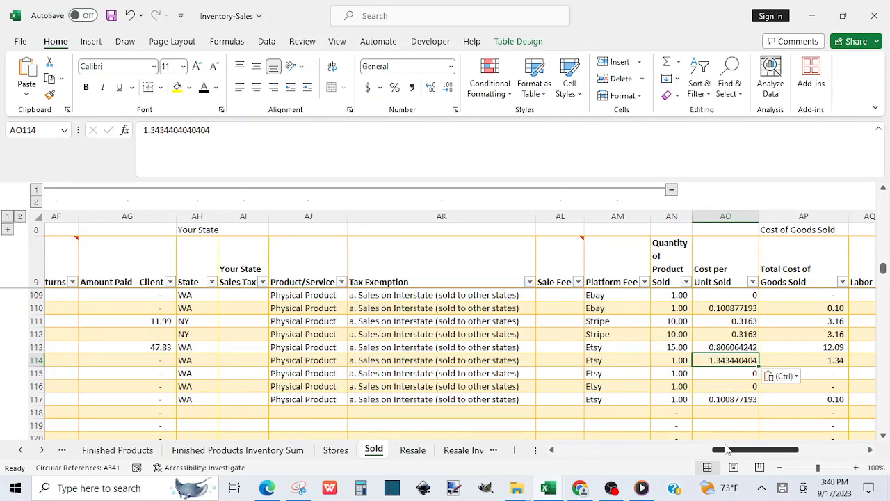
pyautogui.click(710, 398)
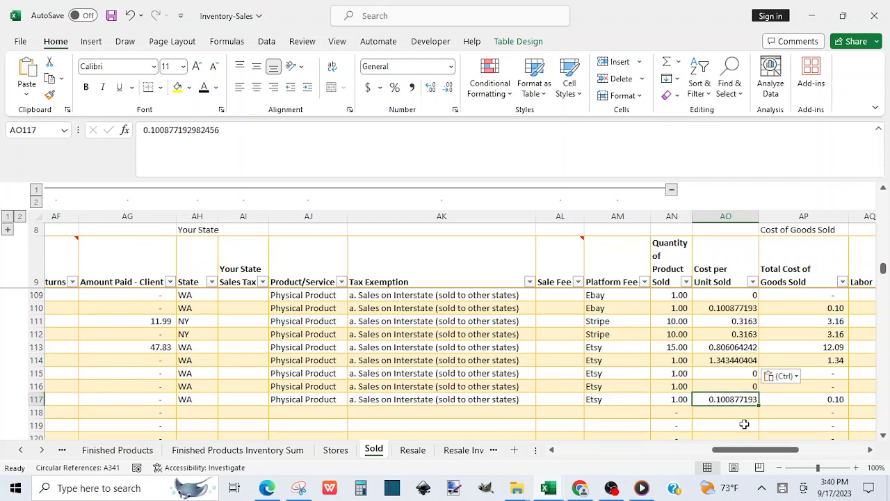
# Enter 9.65 as the shipping cost of the 15 in x 15 in napkin sale in row 114 of the Sold sheet
pyautogui.moveTo(747, 450); pyautogui.dragTo(765, 451)
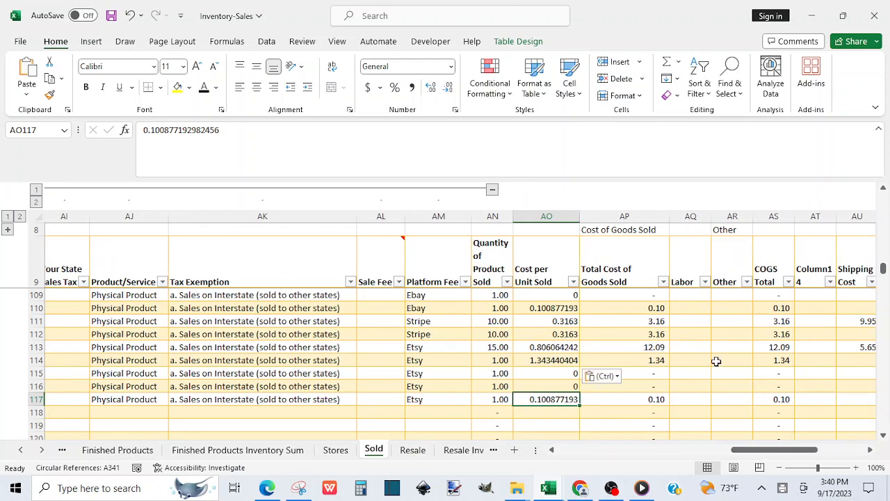
pyautogui.click(850, 358)
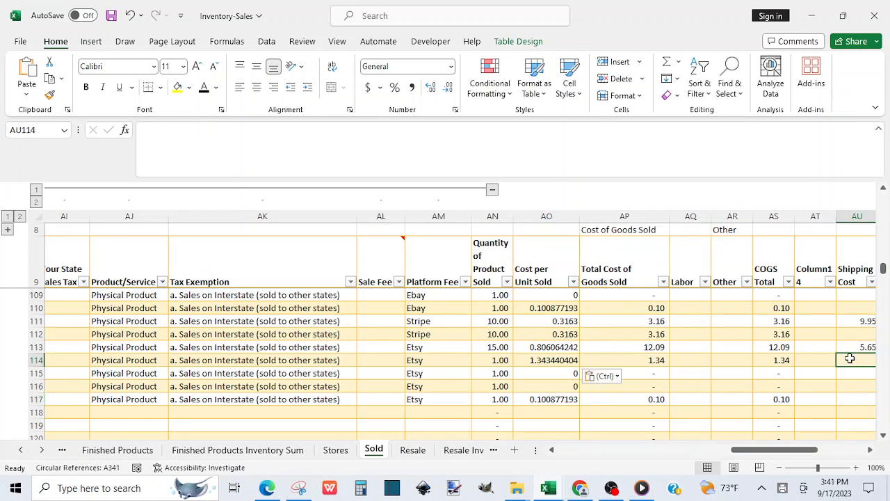
pyautogui.click(871, 451)
pyautogui.click(870, 451)
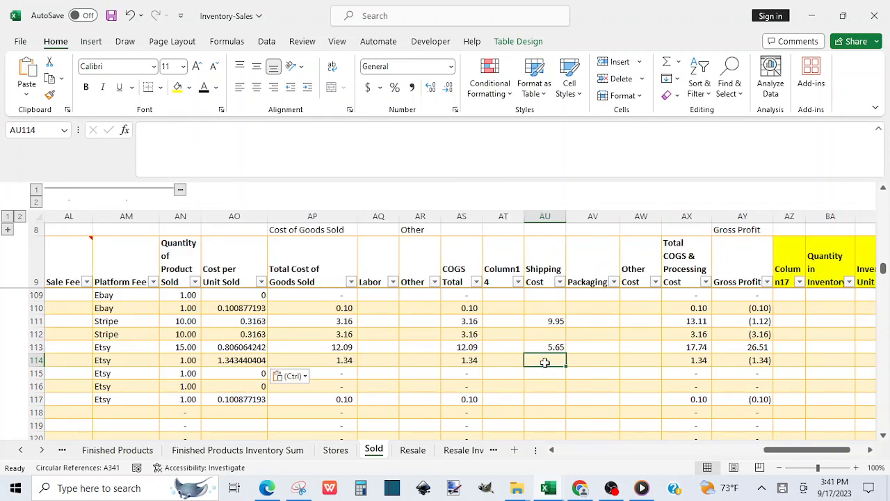
pyautogui.write('9.65')
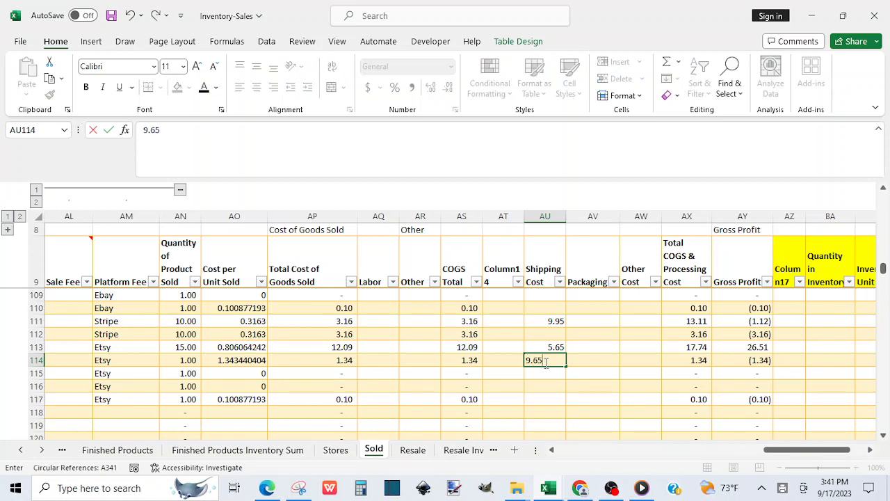
pyautogui.press('Return')
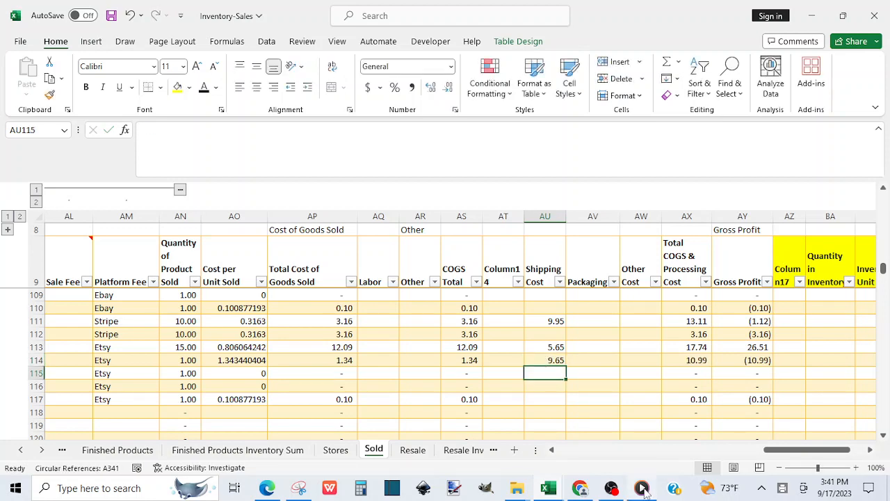
# Check the handwritten shipping cost on the Etsy order in Media Player, then return to the Inventory-Sales workbook
pyautogui.click(642, 488)
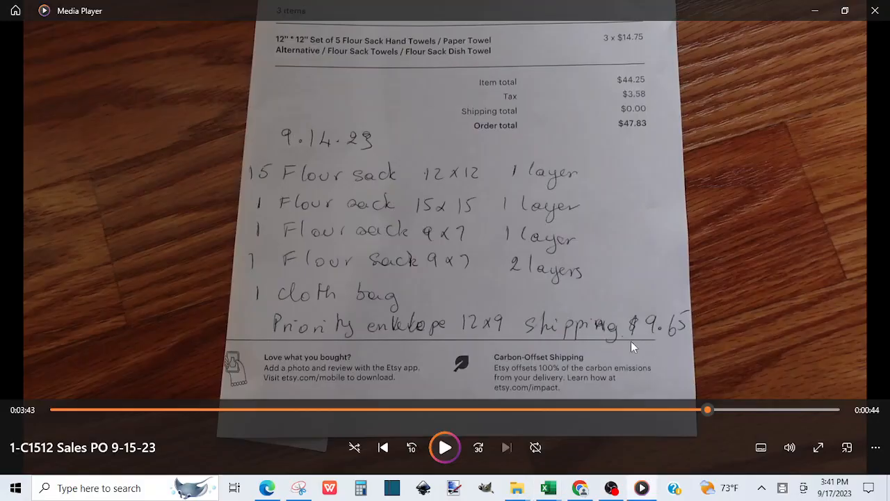
pyautogui.moveTo(549, 490)
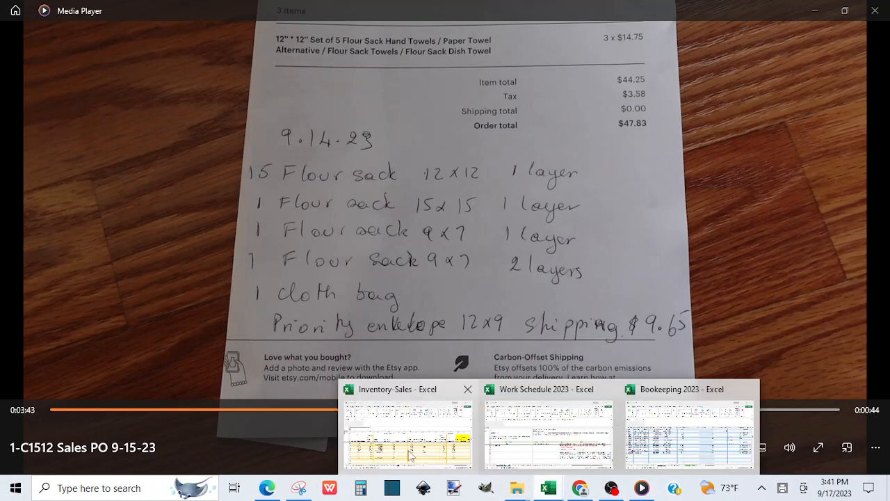
pyautogui.click(410, 456)
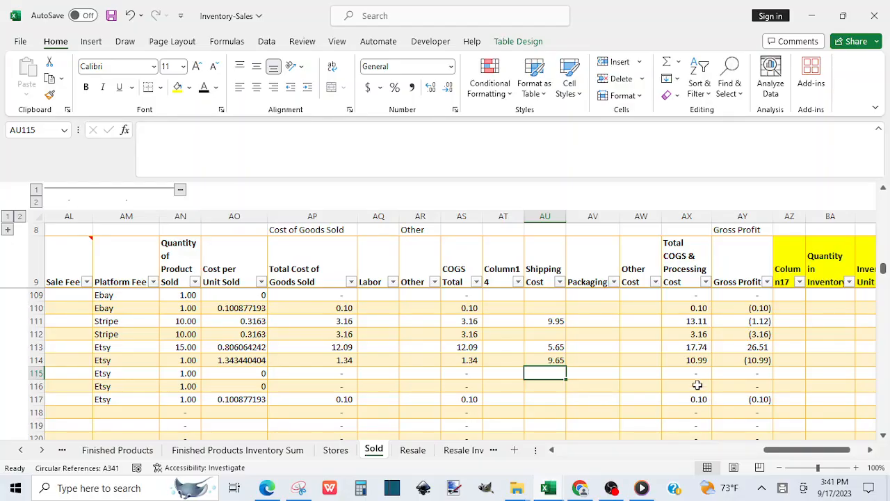
# Set the 12 in hand towel sale's shipping cost in Sold row 113 to 9.65 and clear the napkin sale's shipping cost in row 114
pyautogui.click(557, 347)
pyautogui.press('Delete')
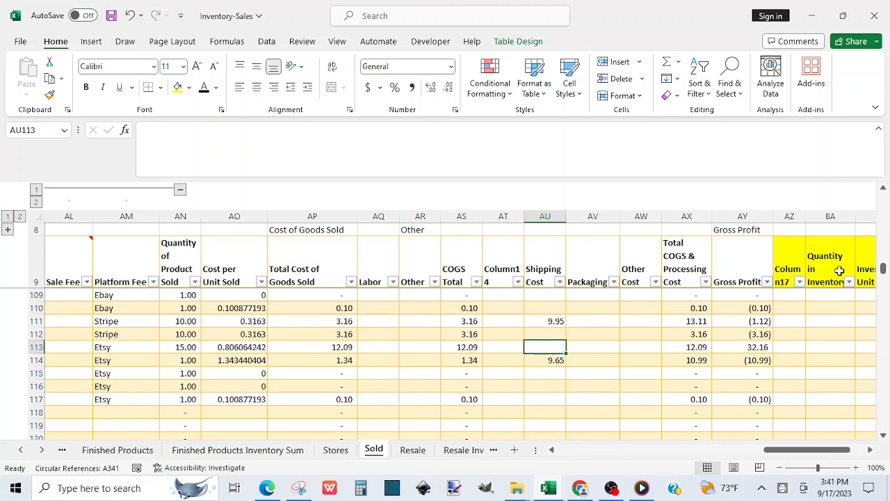
pyautogui.click(884, 189)
pyautogui.click(883, 189)
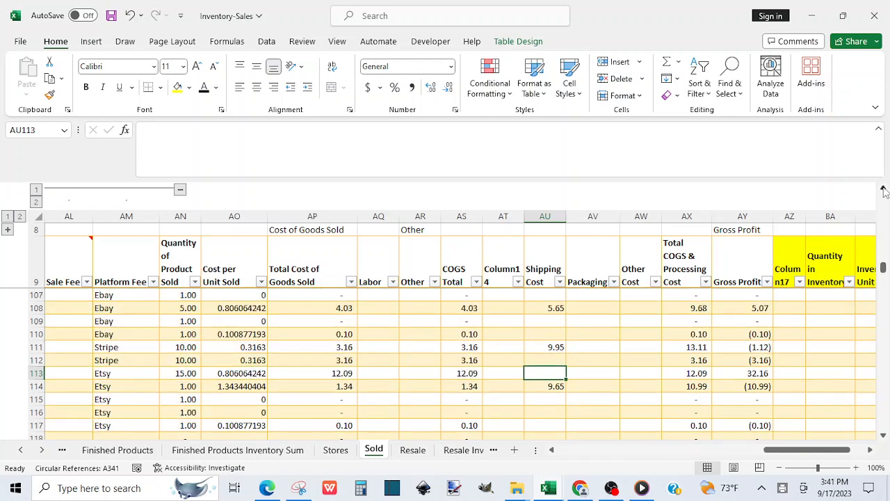
pyautogui.click(883, 189)
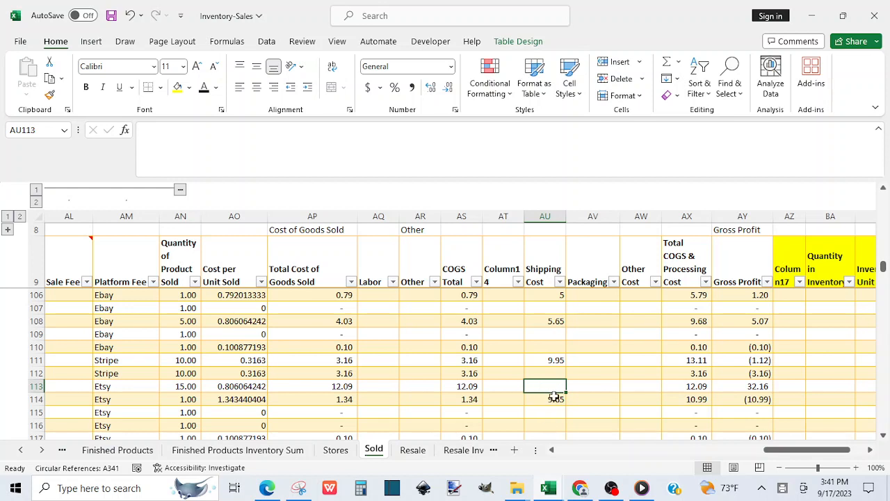
pyautogui.write('9.65')
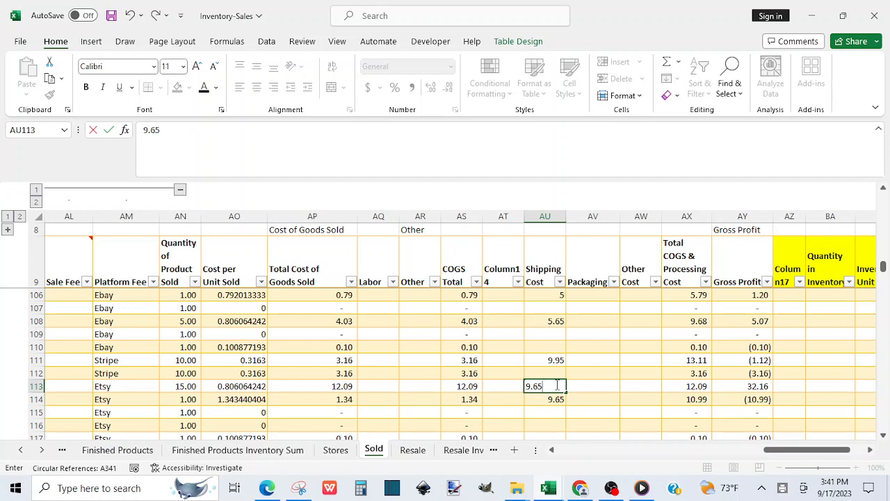
pyautogui.press('Return')
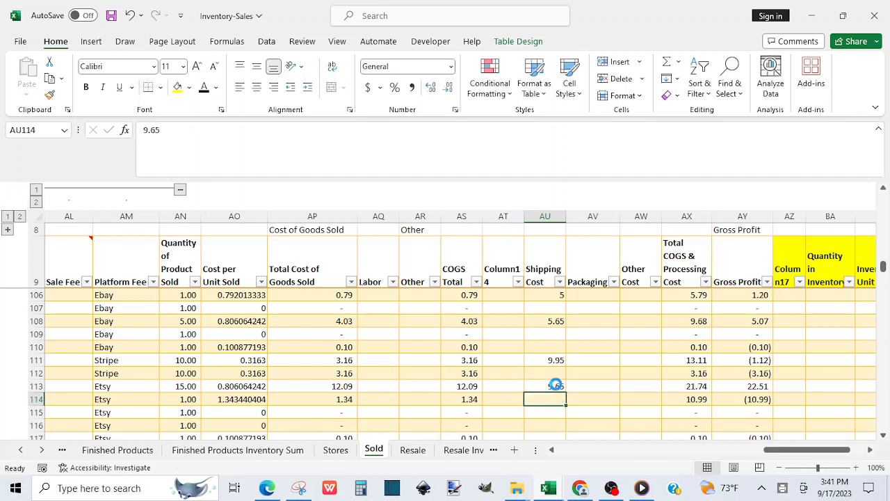
pyautogui.press('Delete')
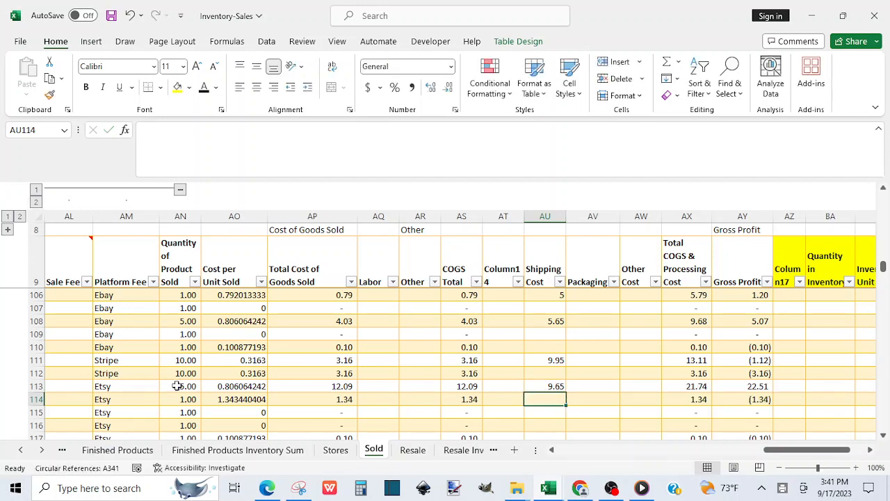
# Check the quantity sold in row 113 and the gross profit of the 9/14/2023 Etsy sales in rows 113 to 117
pyautogui.click(178, 387)
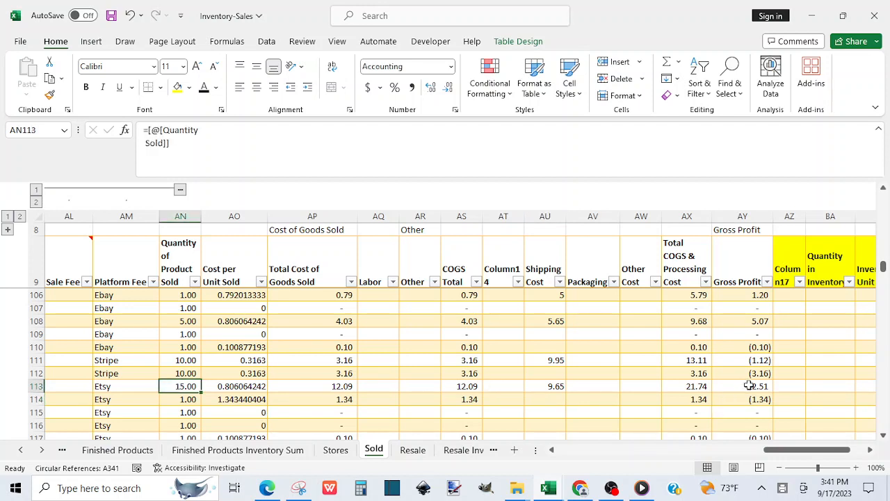
pyautogui.moveTo(748, 385); pyautogui.dragTo(749, 413)
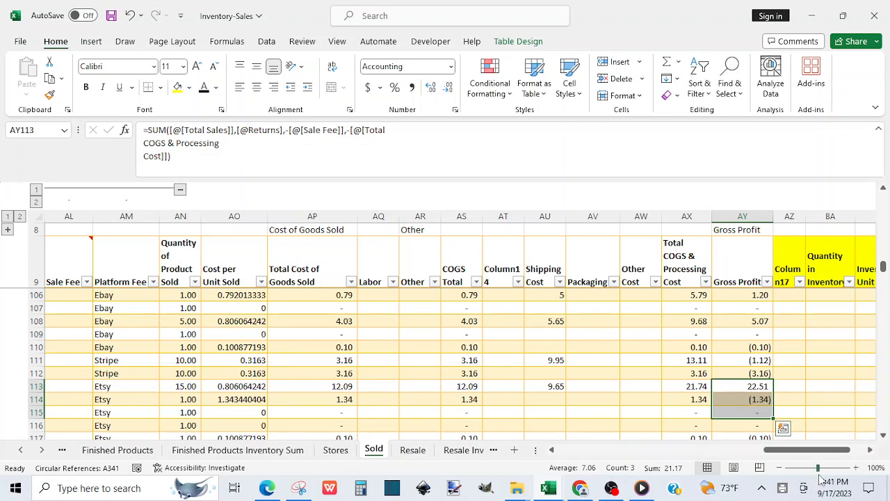
pyautogui.click(884, 436)
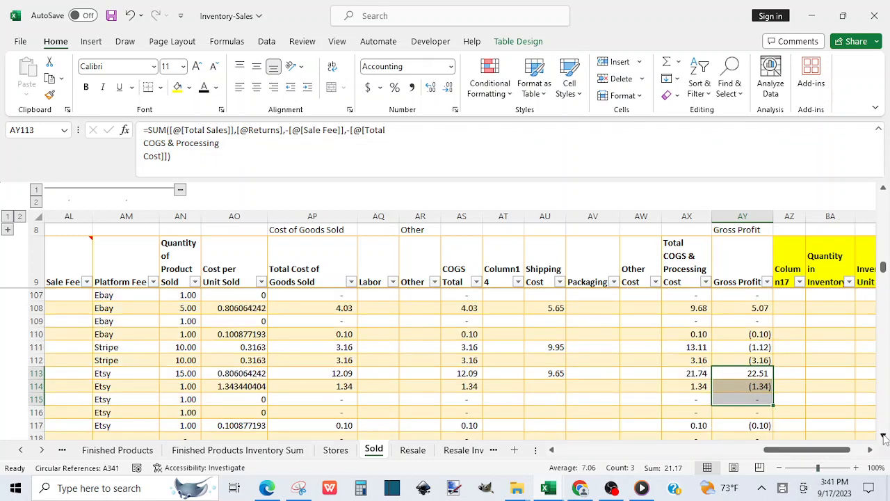
pyautogui.click(883, 436)
pyautogui.moveTo(745, 363); pyautogui.dragTo(748, 413)
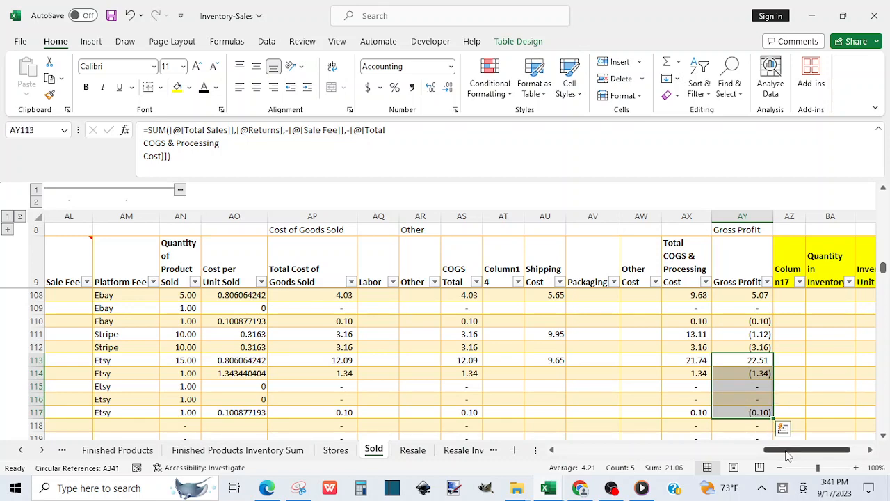
pyautogui.moveTo(788, 452); pyautogui.dragTo(556, 452)
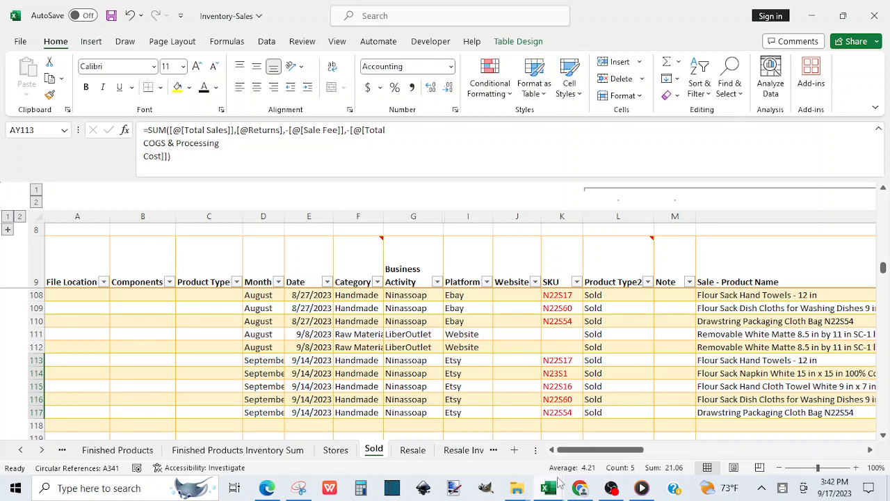
# Switch to the Bookeeping 2023 workbook and copy the 8/27/2023 shipping order from row 79 into empty row 83 of Expense_Detail
pyautogui.moveTo(549, 491)
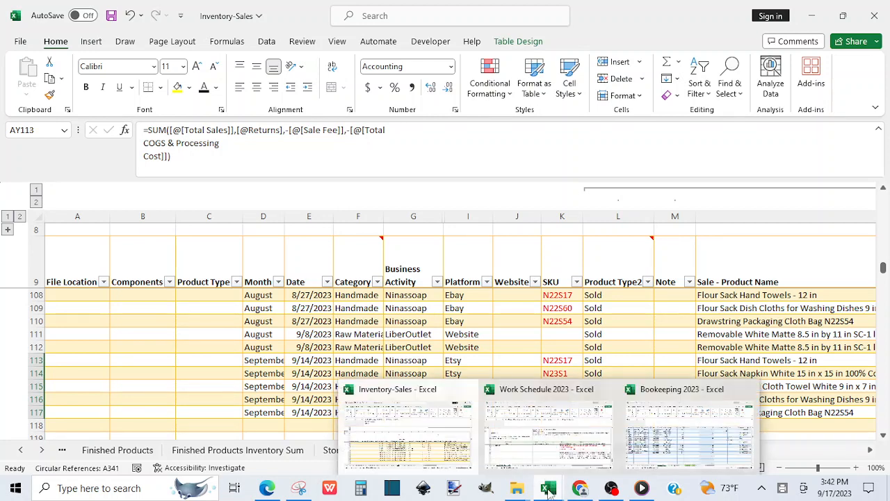
pyautogui.click(688, 432)
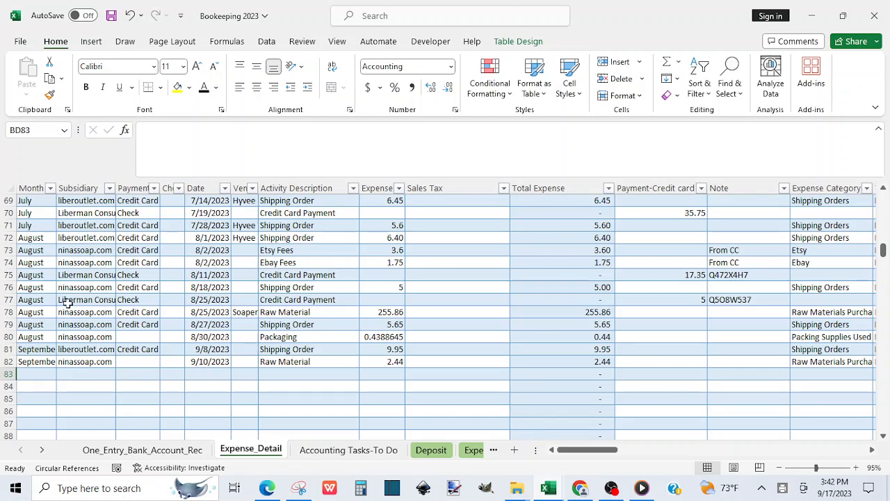
pyautogui.click(4, 324)
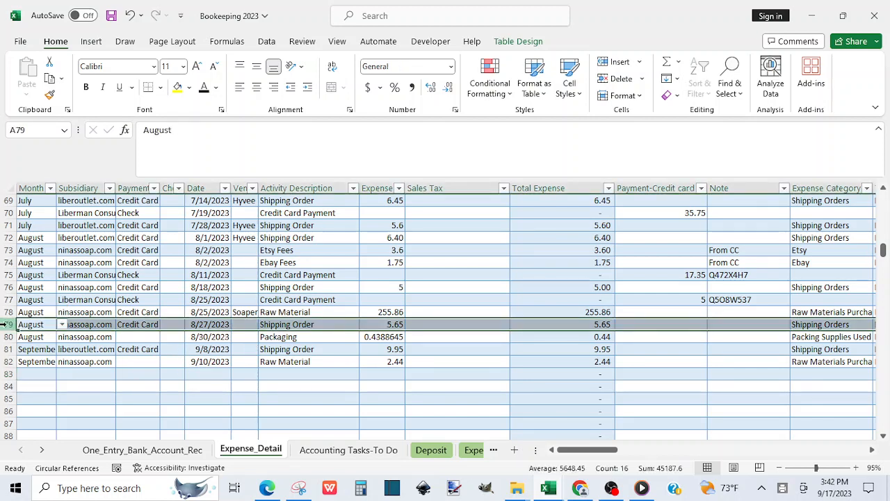
pyautogui.hotkey('ctrl', 'c')
pyautogui.click(4, 374)
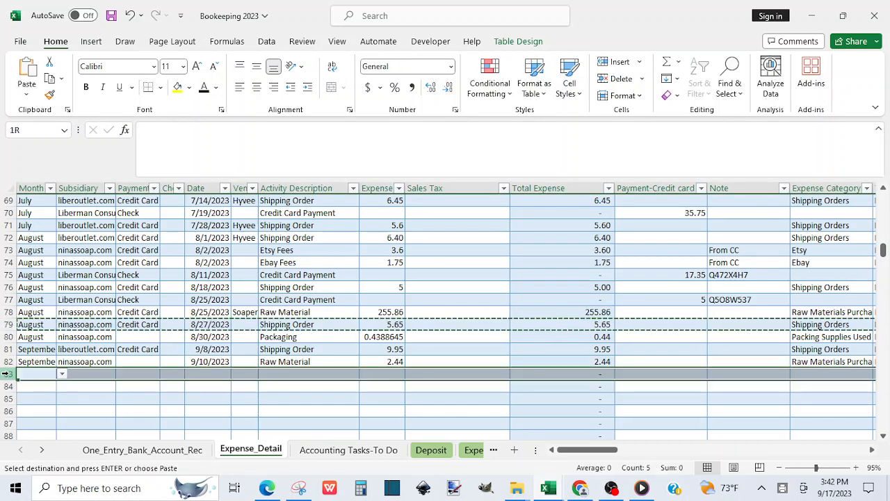
pyautogui.rightClick(5, 374)
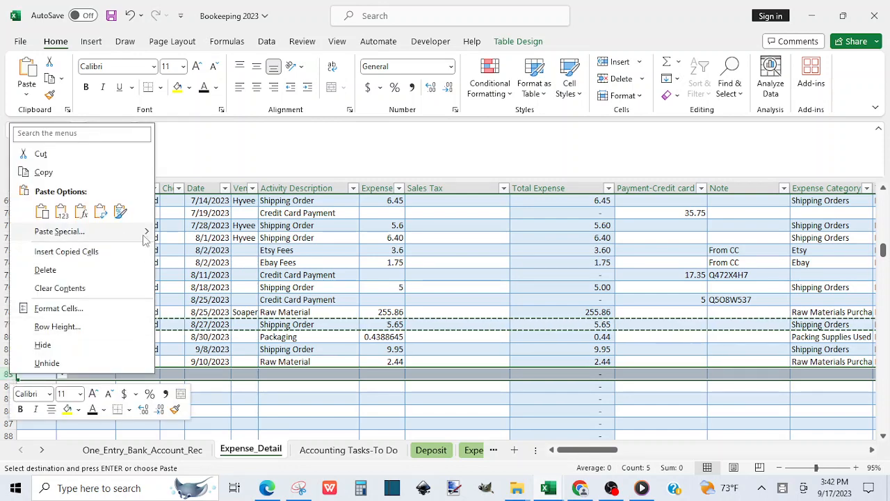
pyautogui.moveTo(145, 234)
pyautogui.click(224, 250)
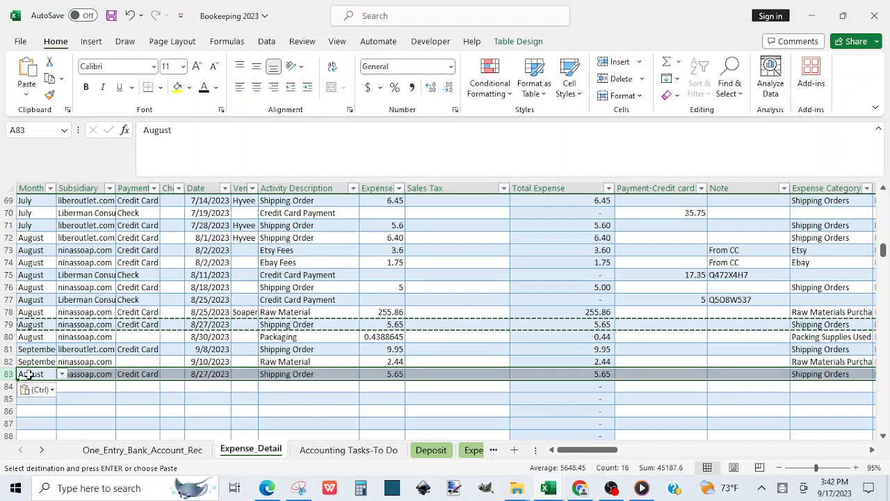
# Change the copied shipping order in row 83 to the month September and the date 9/14/2023
pyautogui.click(25, 374)
pyautogui.click(62, 374)
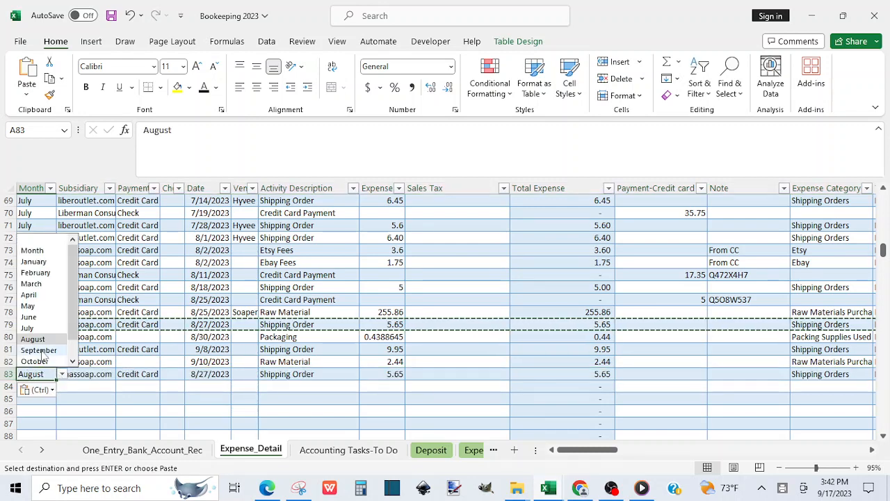
pyautogui.click(41, 351)
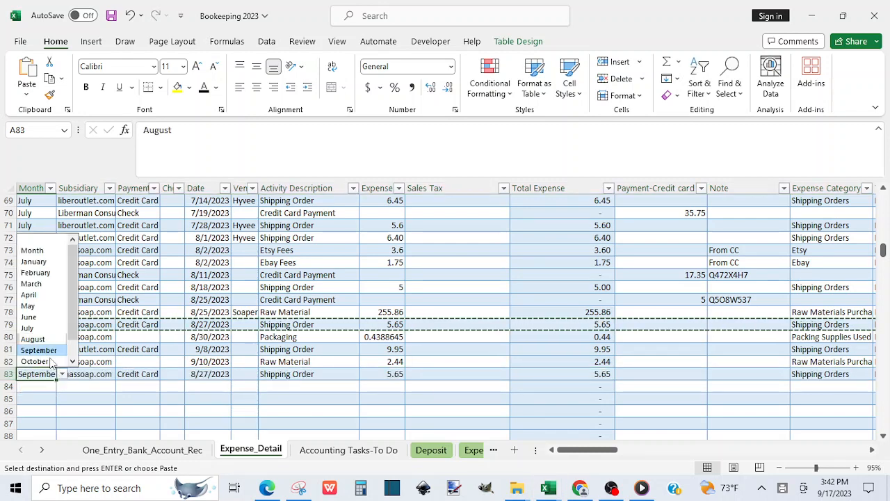
pyautogui.click(201, 375)
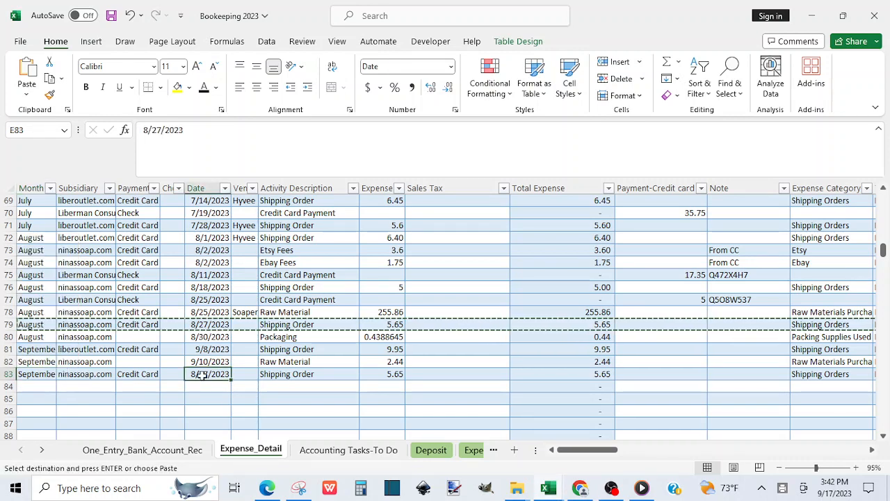
pyautogui.write('9-14-23')
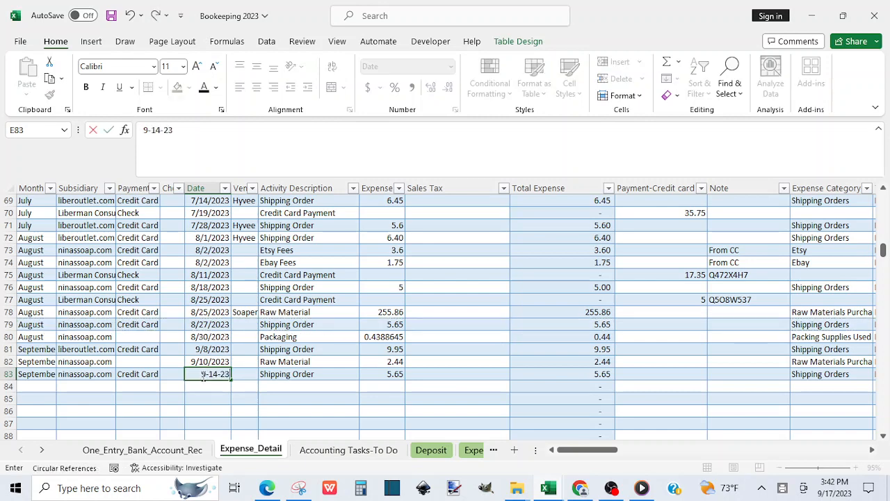
pyautogui.press('Tab')
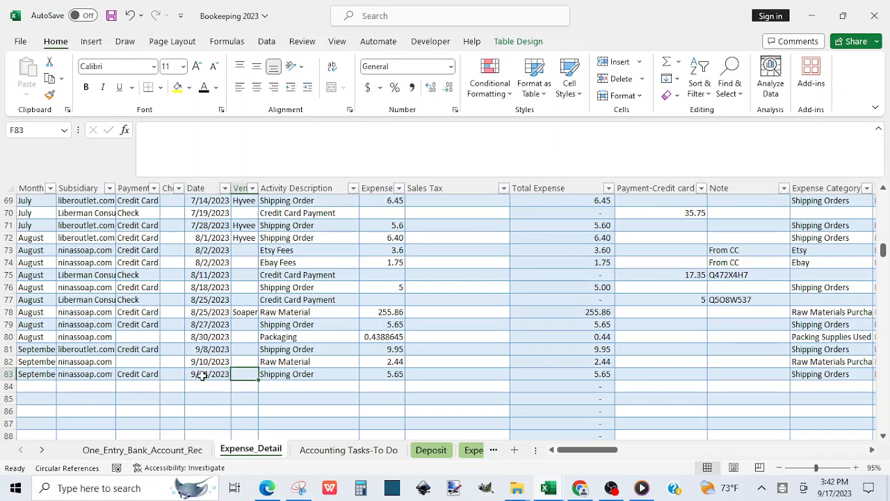
# Set the expense of the shipping order in row 83 to 9.65 and check its amount under Other Deductions
pyautogui.press('Tab')
pyautogui.press('Tab')
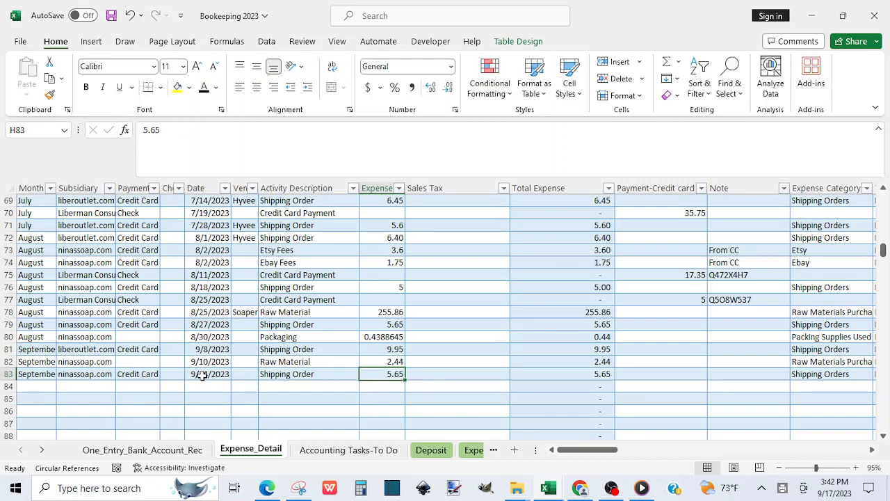
pyautogui.write('9.65')
pyautogui.press('Return')
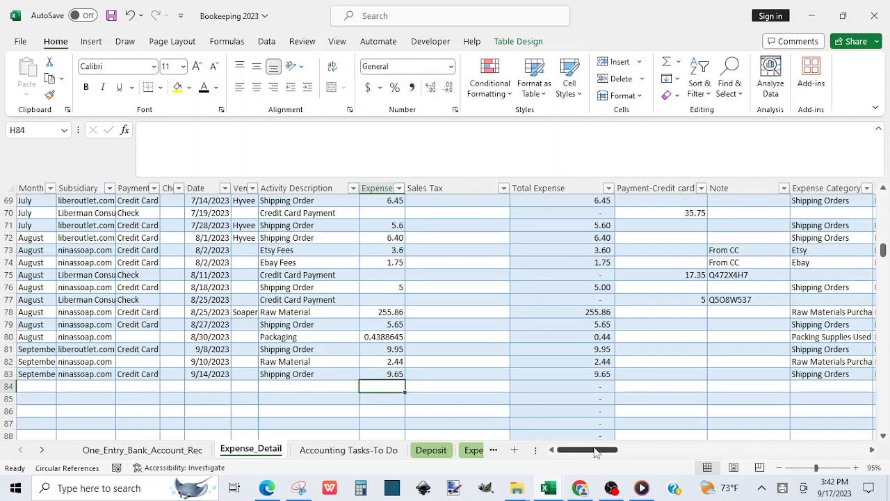
pyautogui.moveTo(595, 451); pyautogui.dragTo(691, 443)
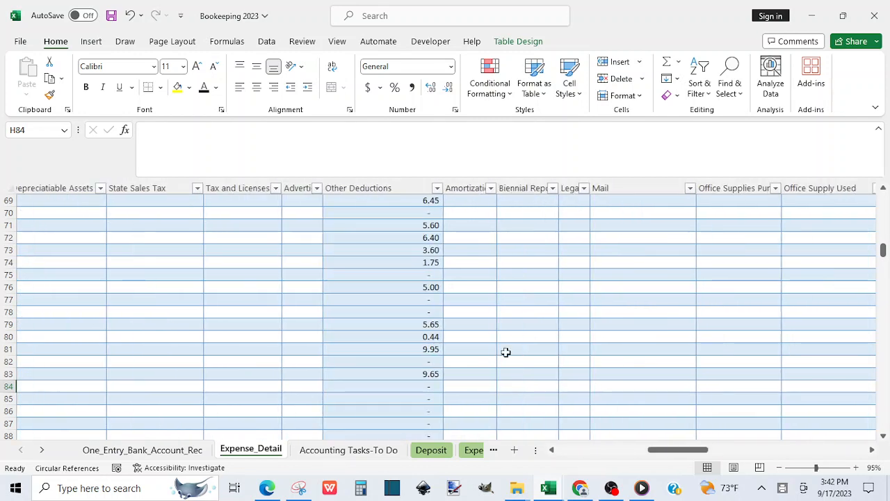
pyautogui.hscroll(-1, 354, 365)
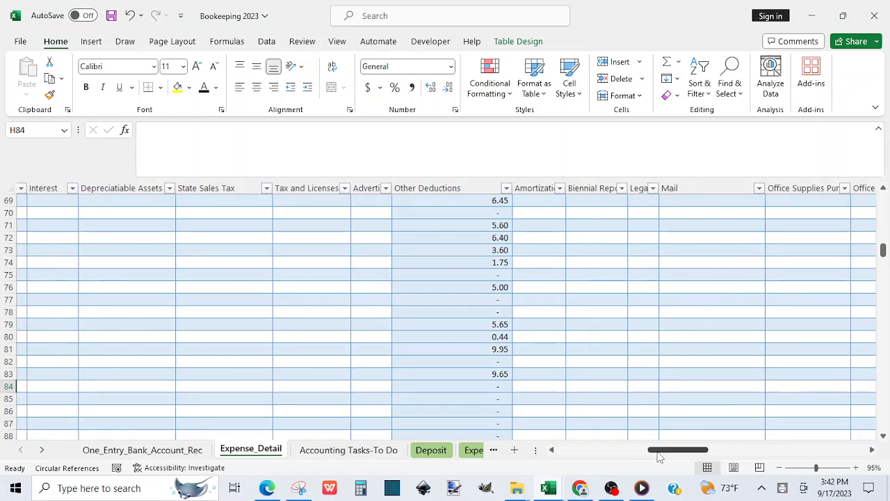
pyautogui.moveTo(671, 451); pyautogui.dragTo(516, 462)
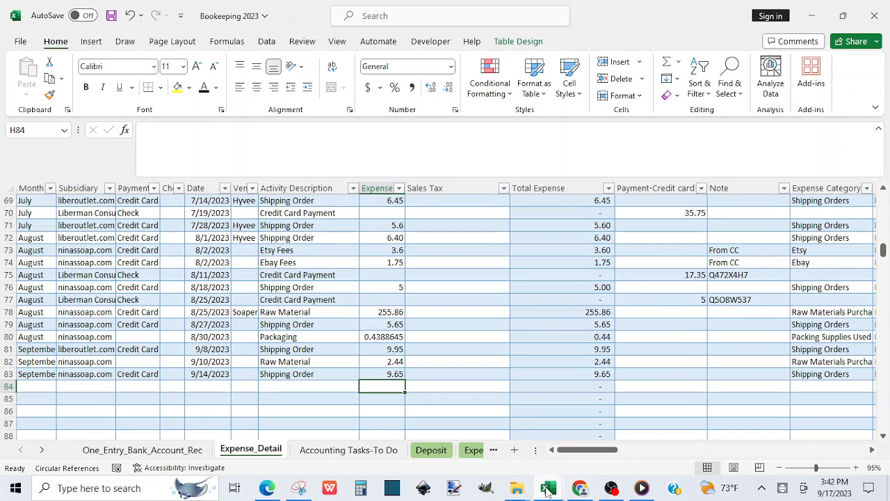
# Play the rest of the sales order video in Media Player, then close the player
pyautogui.click(641, 488)
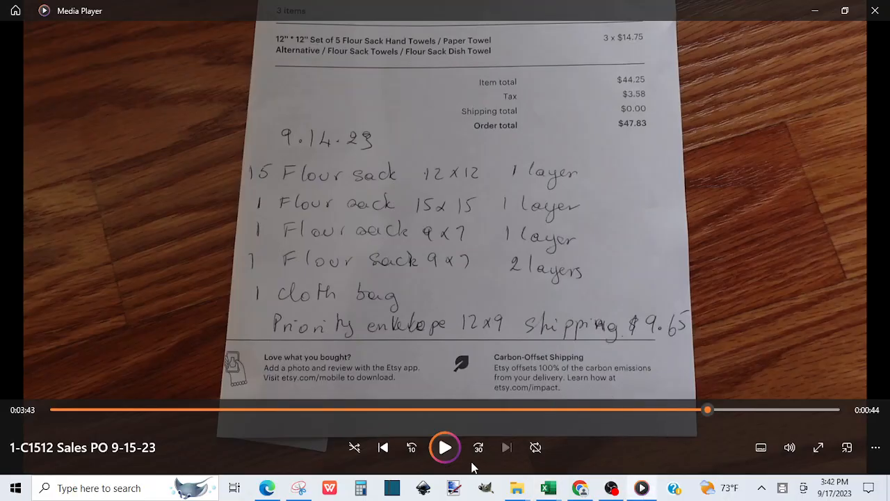
pyautogui.click(444, 447)
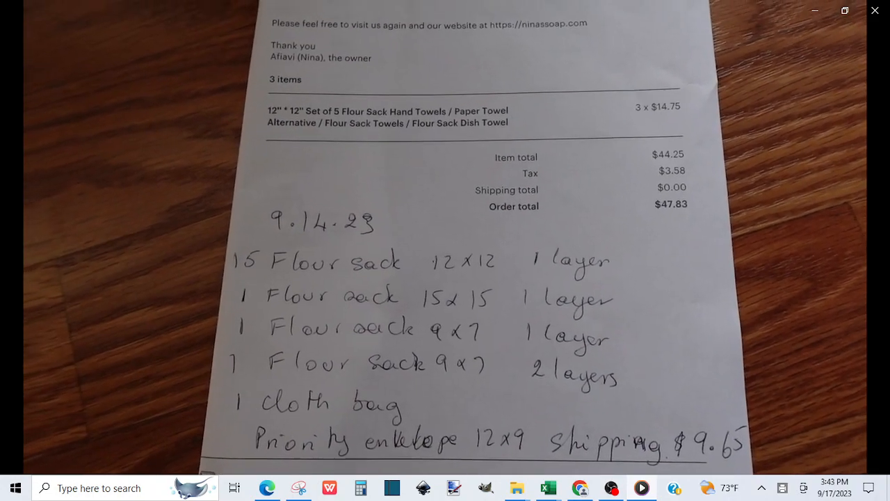
pyautogui.moveTo(526, 446)
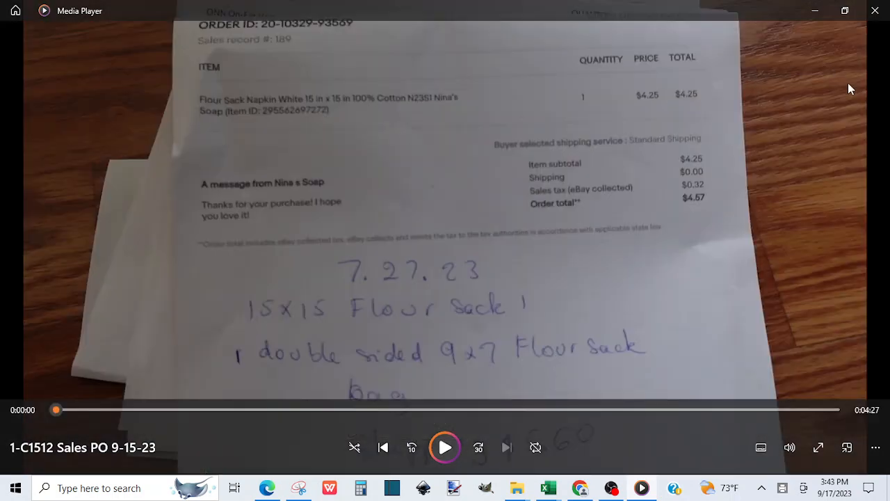
pyautogui.click(875, 12)
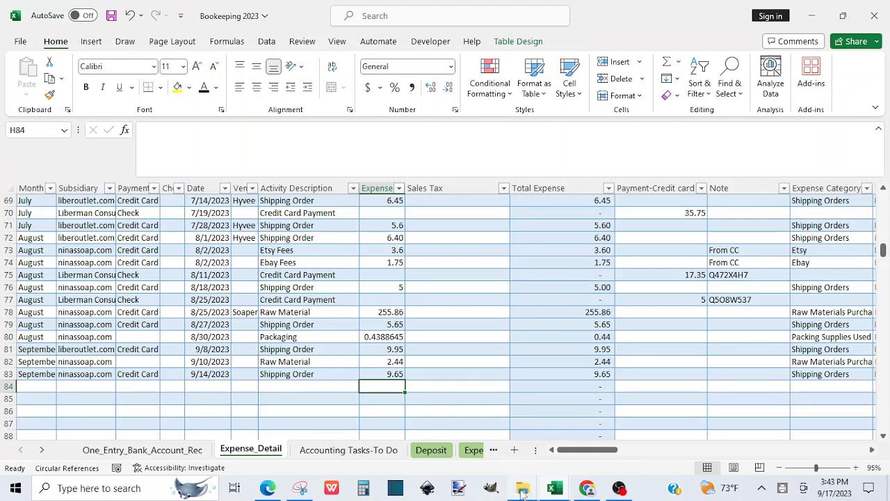
# Locate the Bank as of 9-17-23 image in the 9-15-23 folder in File Explorer, then return to the Bookeeping 2023 workbook
pyautogui.click(523, 489)
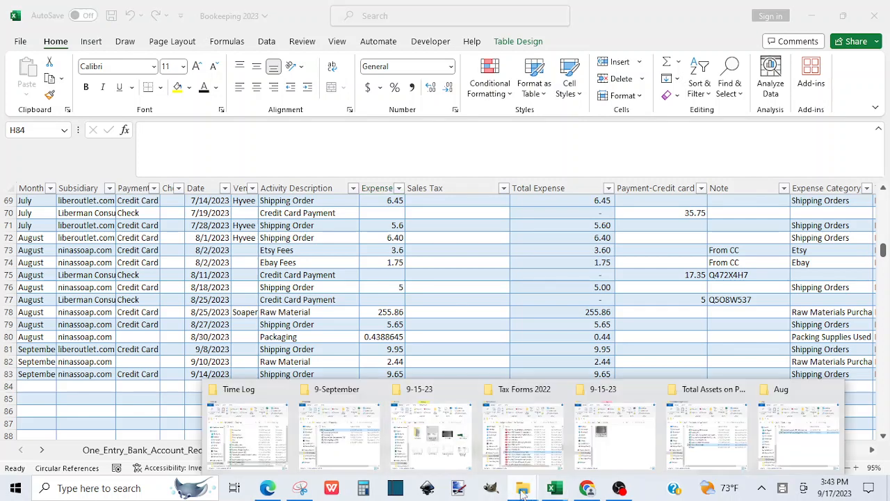
pyautogui.click(433, 457)
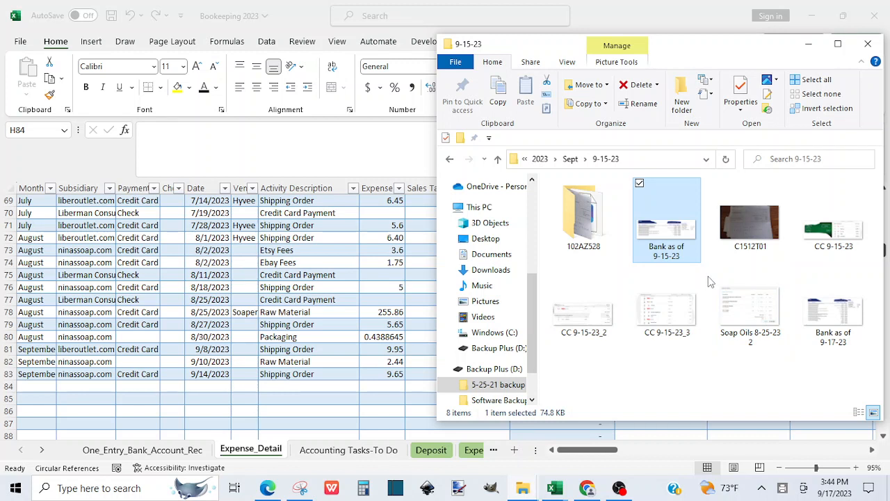
pyautogui.click(829, 311)
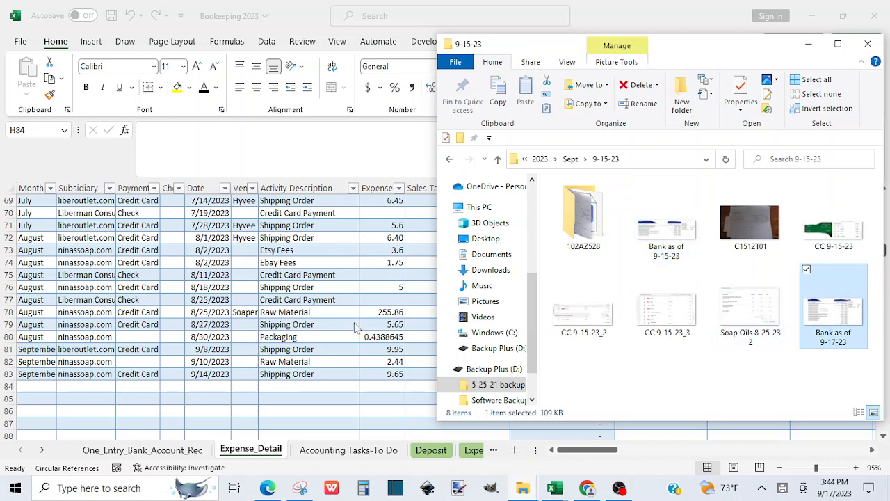
pyautogui.click(167, 427)
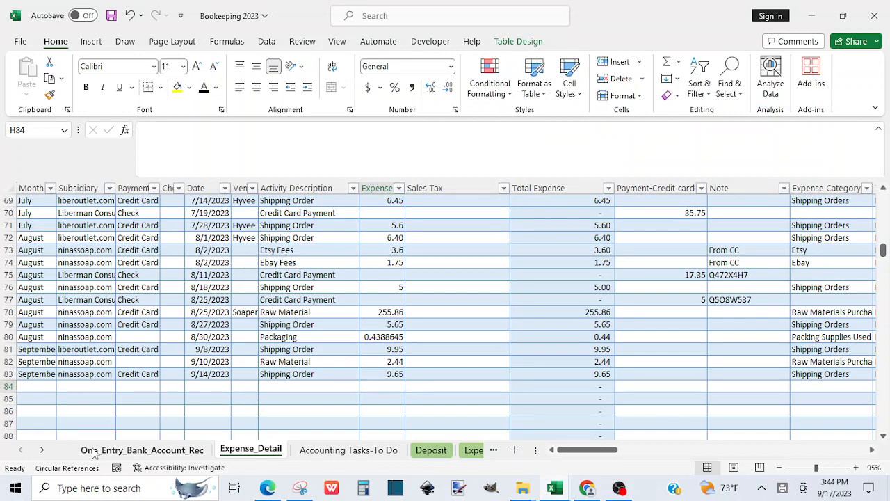
# Open the One_Entry_Bank_Account_Rec sheet and locate the entries dated 7/19/2023 and 7/31/2023
pyautogui.click(93, 450)
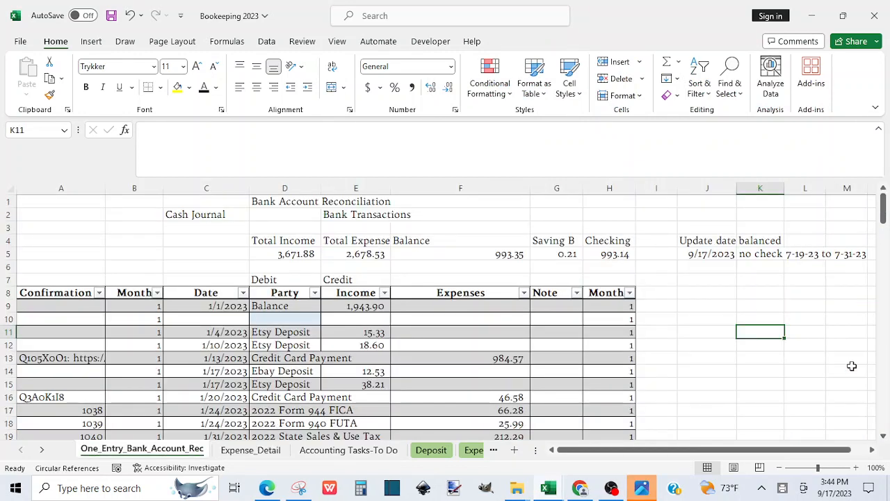
pyautogui.click(883, 435)
pyautogui.scroll(-4, 884, 435)
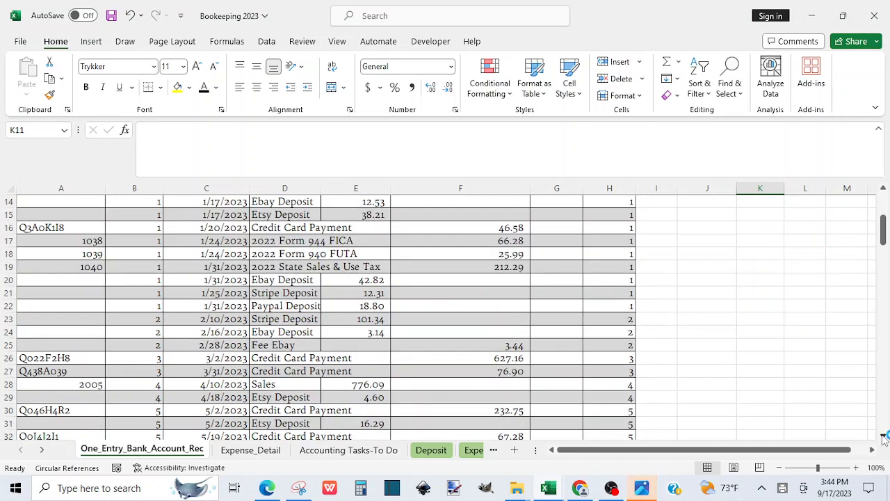
pyautogui.scroll(-1, 883, 435)
pyautogui.scroll(-1, 884, 435)
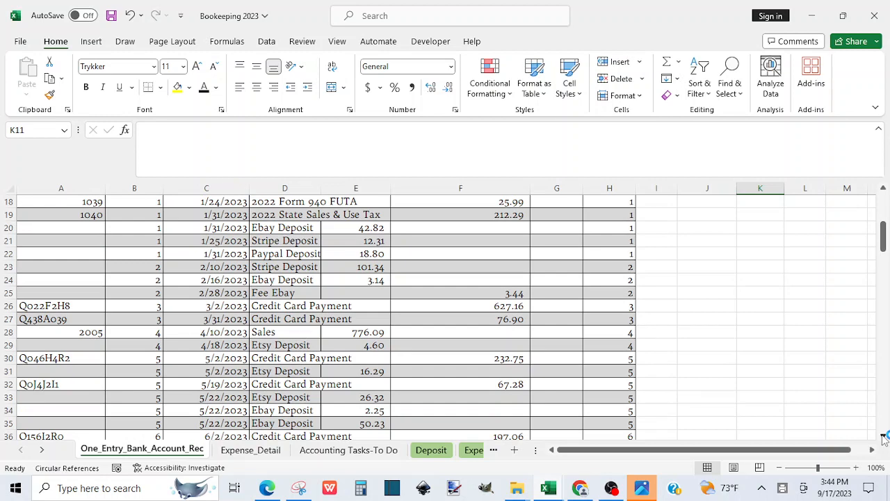
pyautogui.scroll(-6, 883, 435)
pyautogui.click(222, 335)
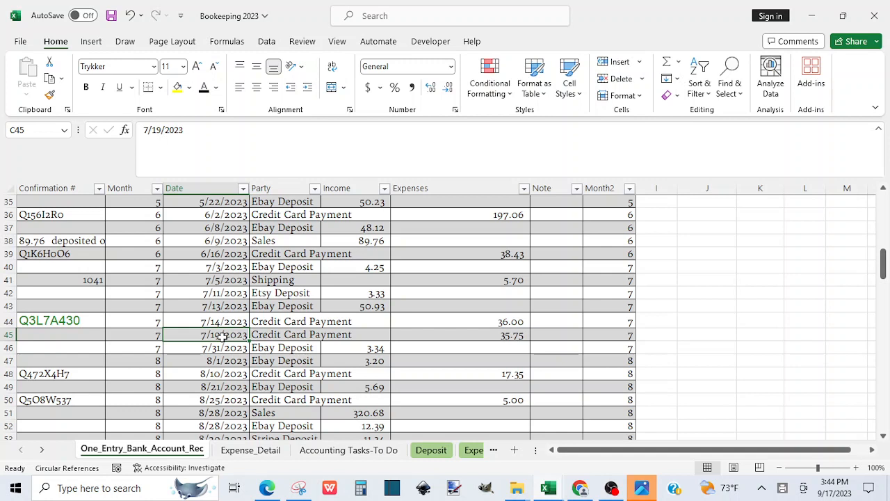
pyautogui.moveTo(223, 335); pyautogui.dragTo(233, 346)
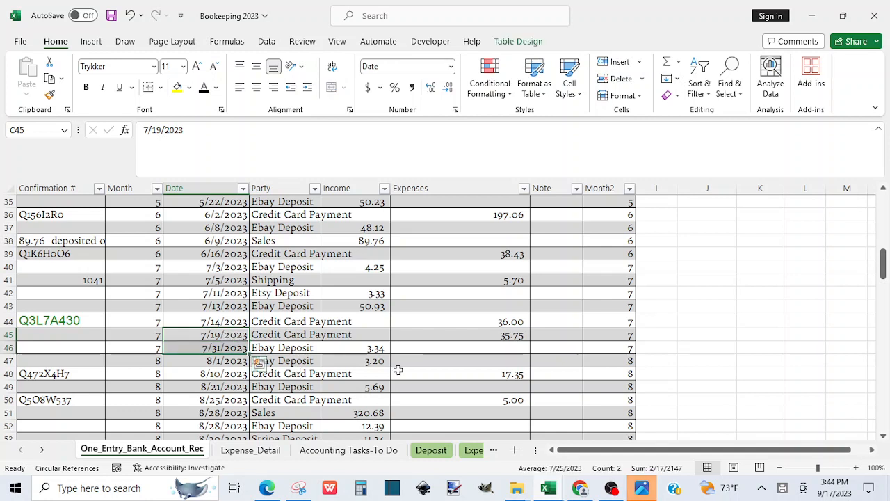
# Examine the July transactions in the Bank as of 9-17-23 image, then return to the Bookeeping 2023 workbook
pyautogui.click(641, 491)
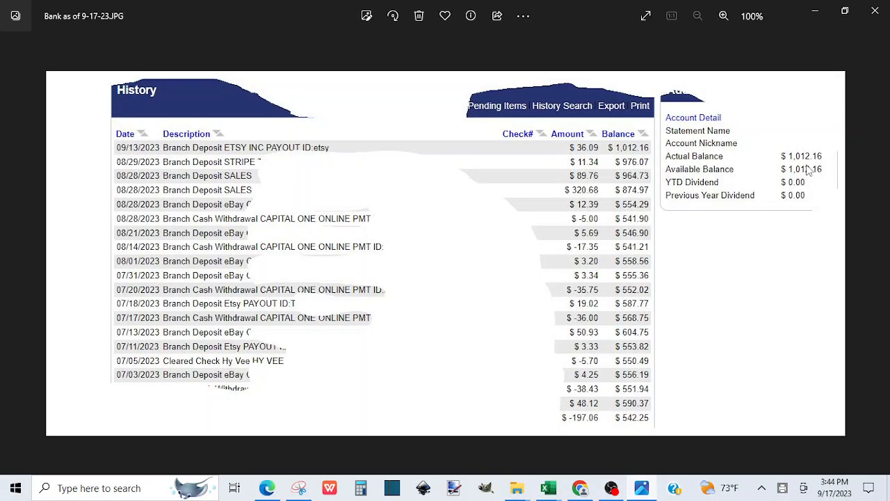
pyautogui.hotkey('alt', 'Tab')
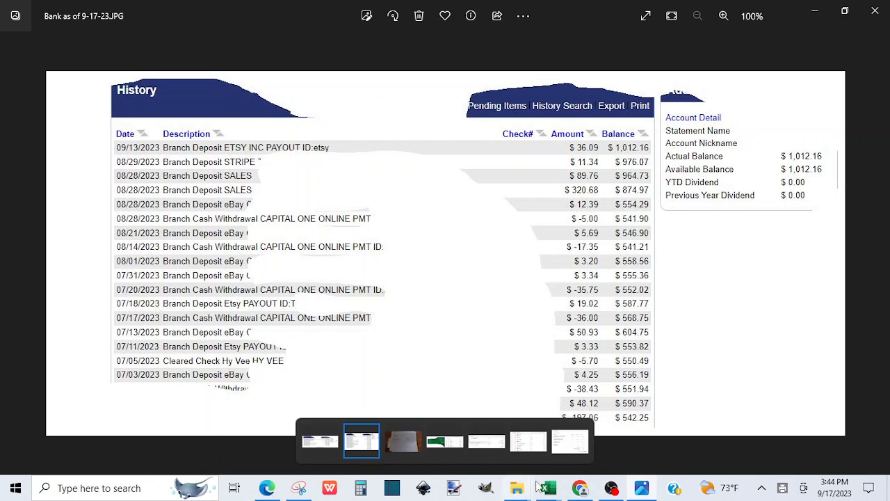
pyautogui.moveTo(548, 489)
pyautogui.click(664, 454)
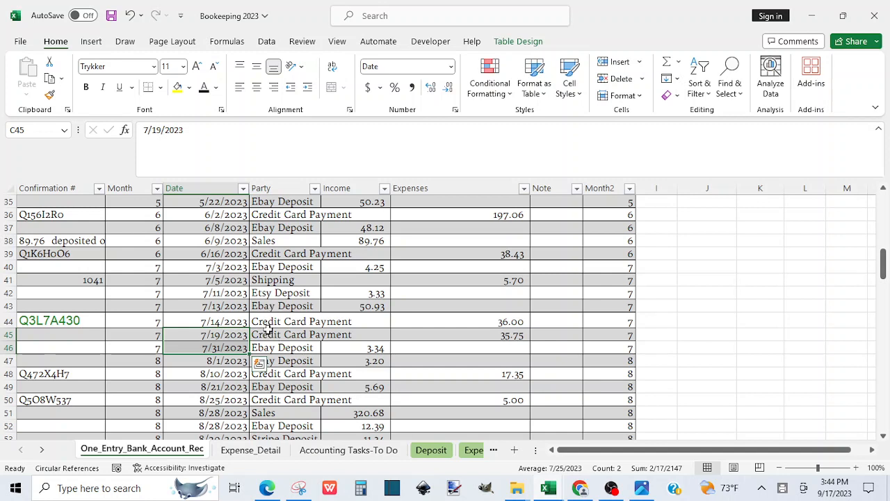
# Insert a blank row above the 7/19/2023 credit card payment in the bank reconciliation table
pyautogui.click(230, 336)
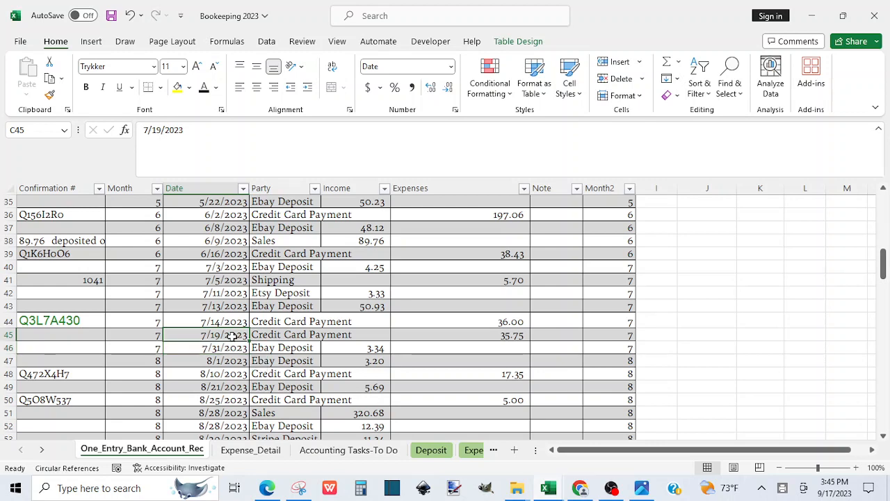
pyautogui.click(6, 335)
pyautogui.rightClick(6, 335)
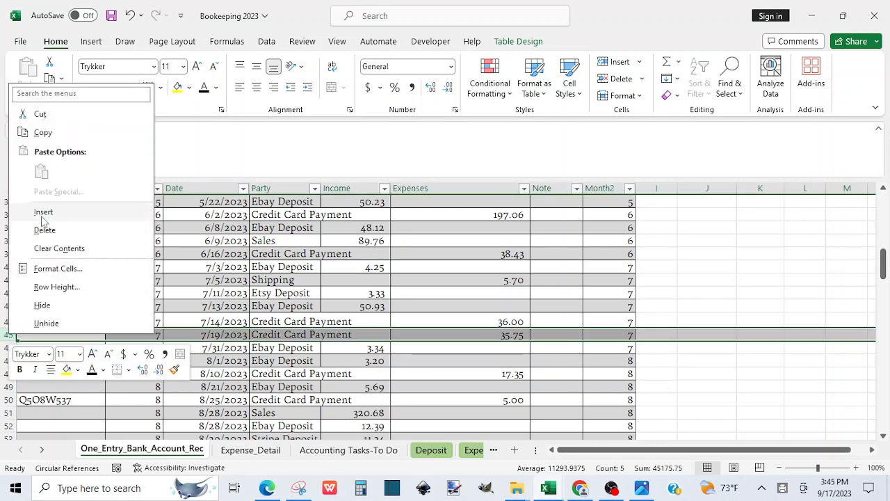
pyautogui.click(43, 212)
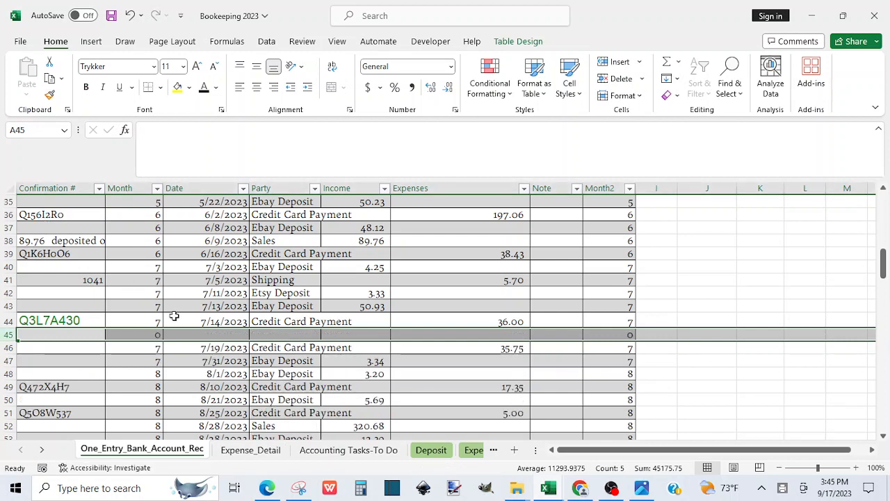
# Fill in the new row 45 with the date 7/18/2023 and the party Etsy Deposit
pyautogui.click(195, 335)
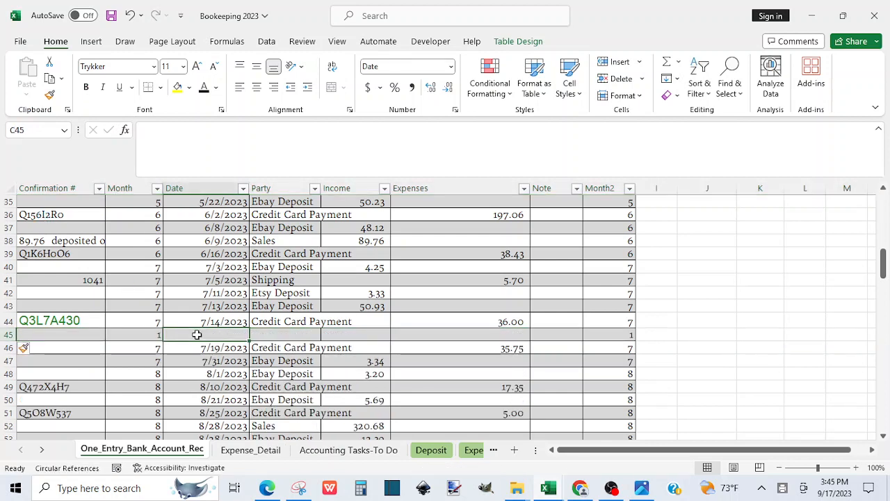
pyautogui.write('7-1')
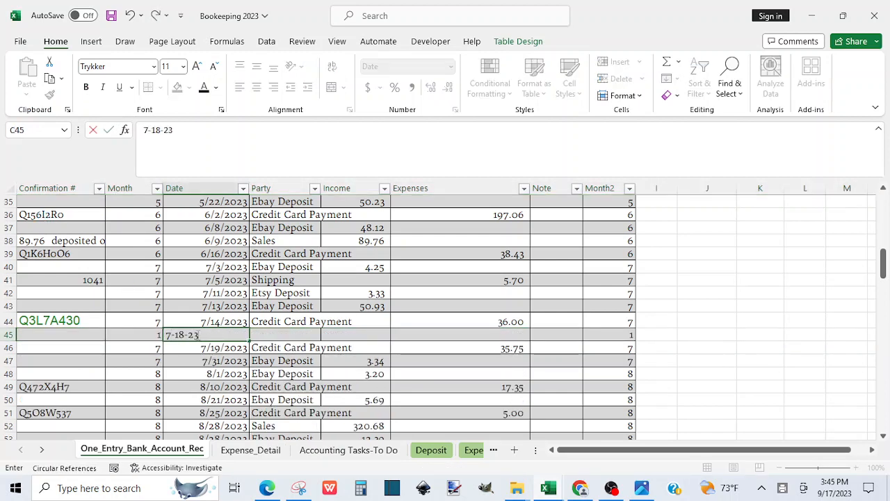
pyautogui.write('8-23')
pyautogui.press('Tab')
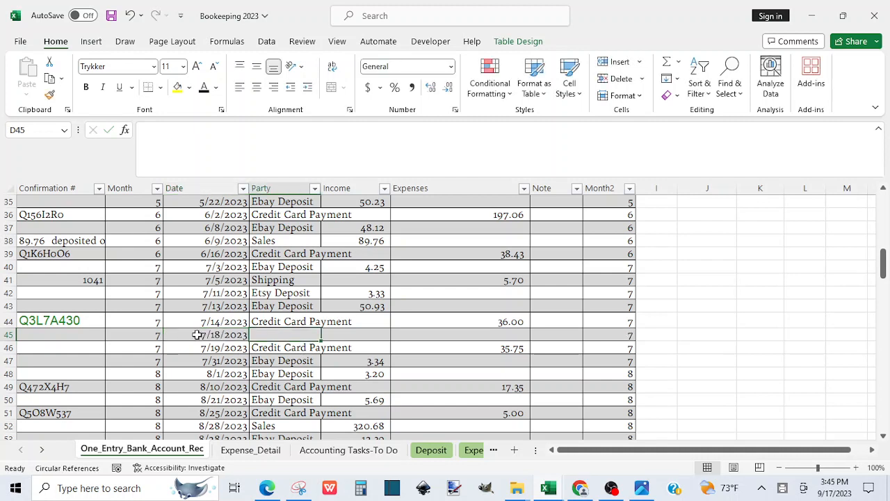
pyautogui.write('etsy Deposit')
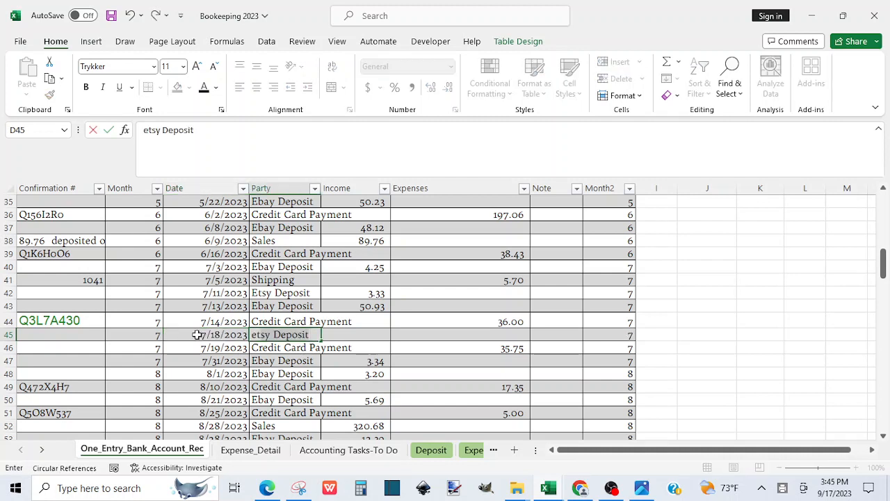
pyautogui.press('Tab')
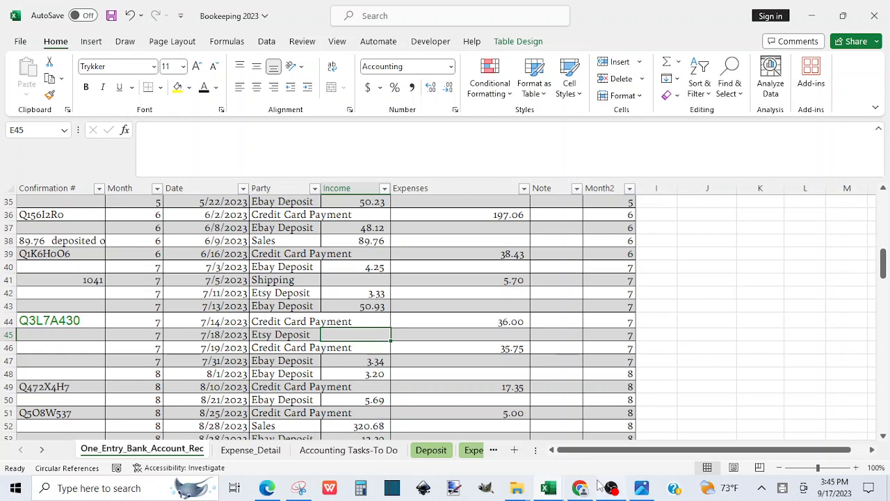
# Check the Etsy payout in the bank history image and enter 19.02 as the income of the 7/18/2023 Etsy deposit
pyautogui.moveTo(642, 488)
pyautogui.moveTo(673, 431)
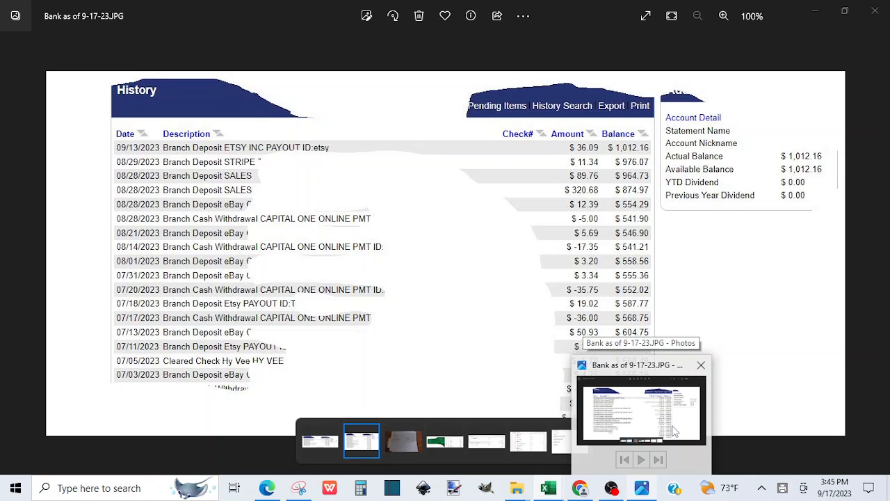
pyautogui.click(673, 431)
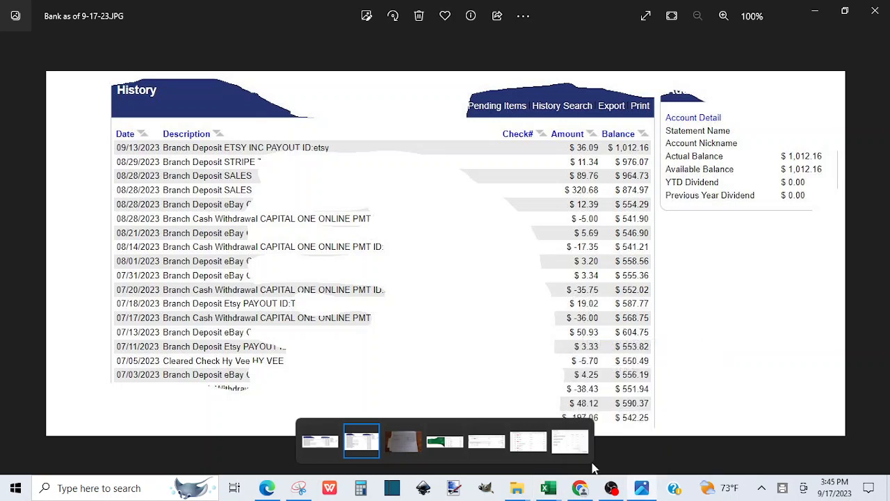
pyautogui.moveTo(550, 486)
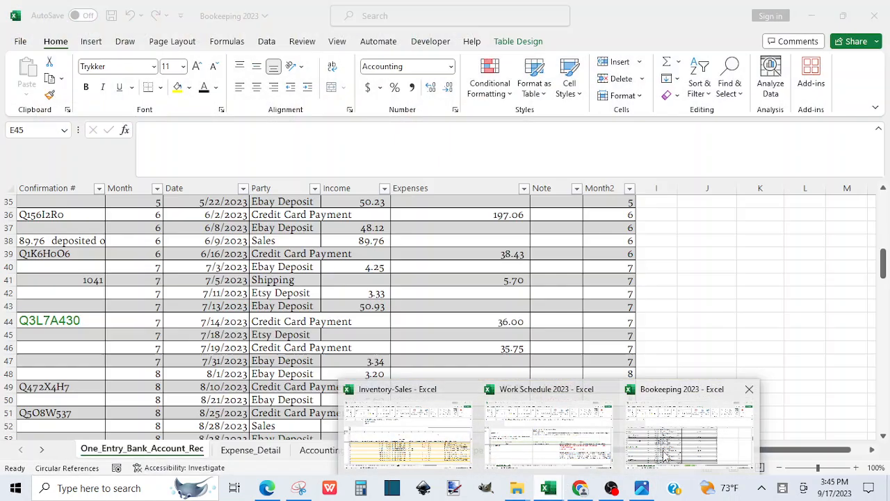
pyautogui.click(661, 438)
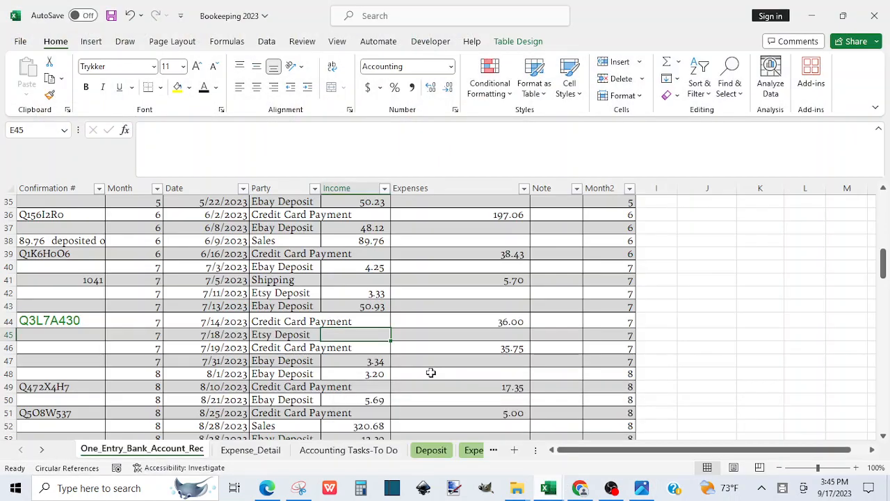
pyautogui.write('1')
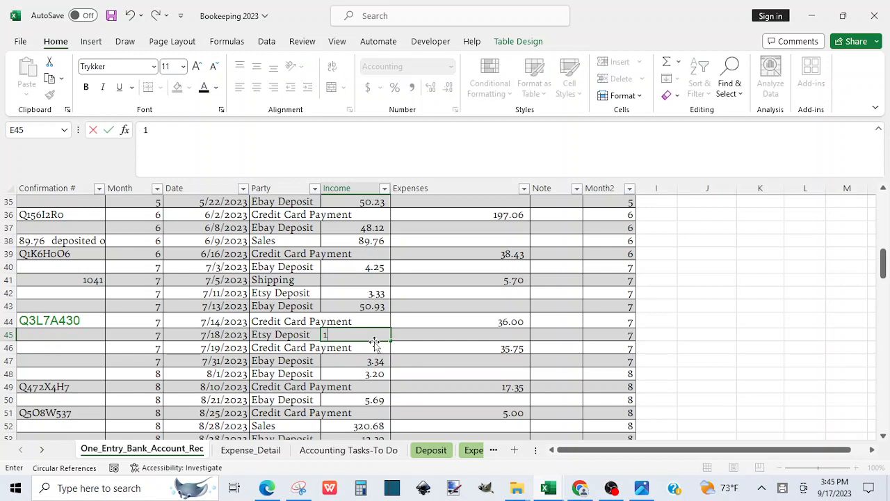
pyautogui.write('9.02')
pyautogui.press('Return')
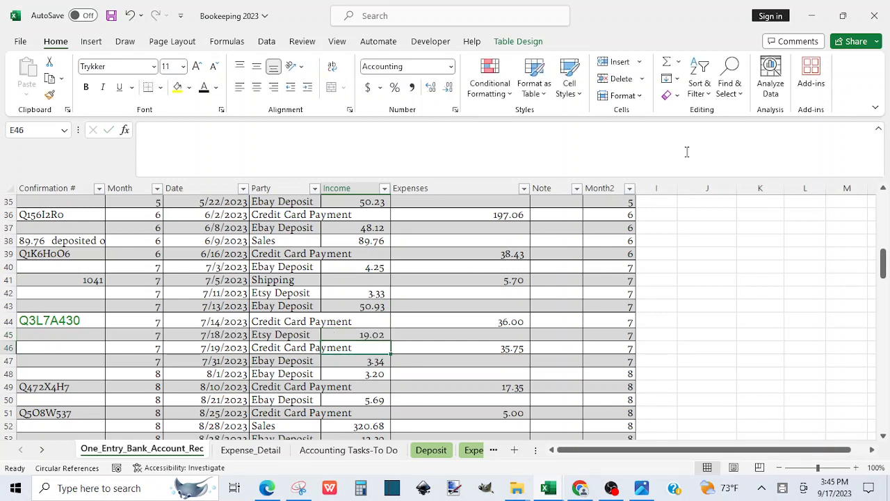
# Compare the 7/5/2023 shipping entry in row 41 with the bank history image, then return to the Bookeeping 2023 workbook
pyautogui.click(814, 19)
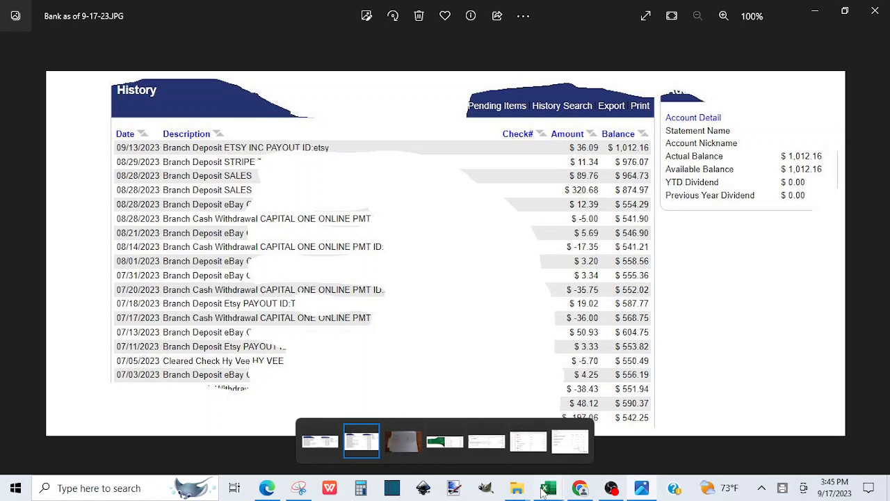
pyautogui.moveTo(546, 491)
pyautogui.click(635, 461)
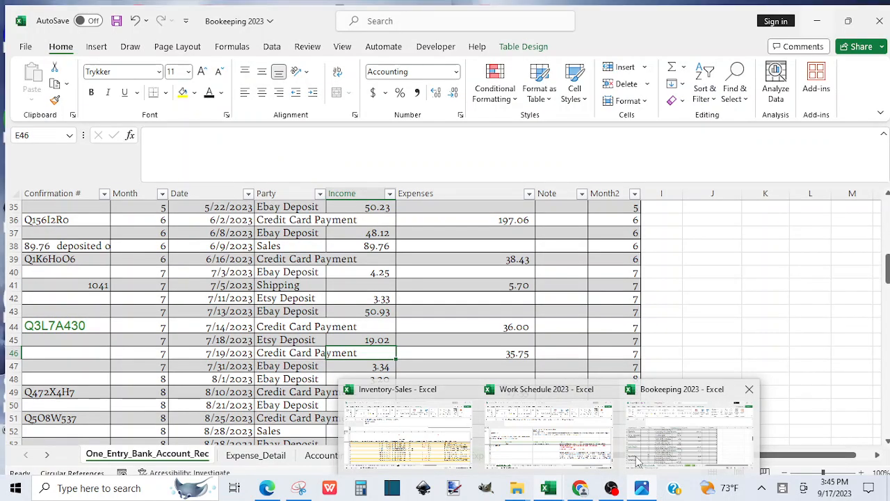
pyautogui.click(634, 460)
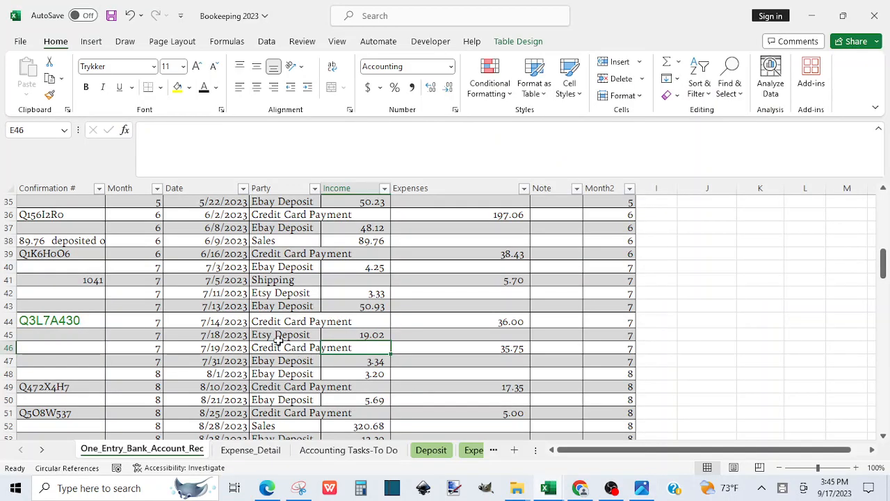
pyautogui.click(273, 279)
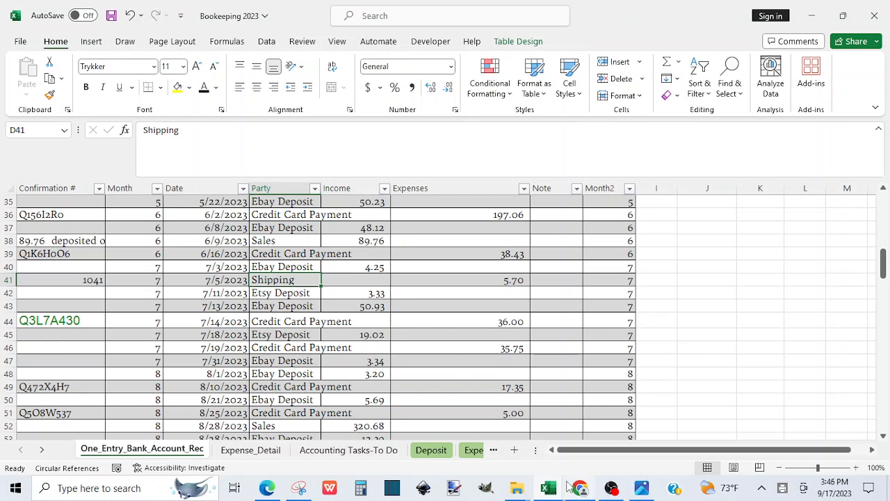
pyautogui.click(642, 488)
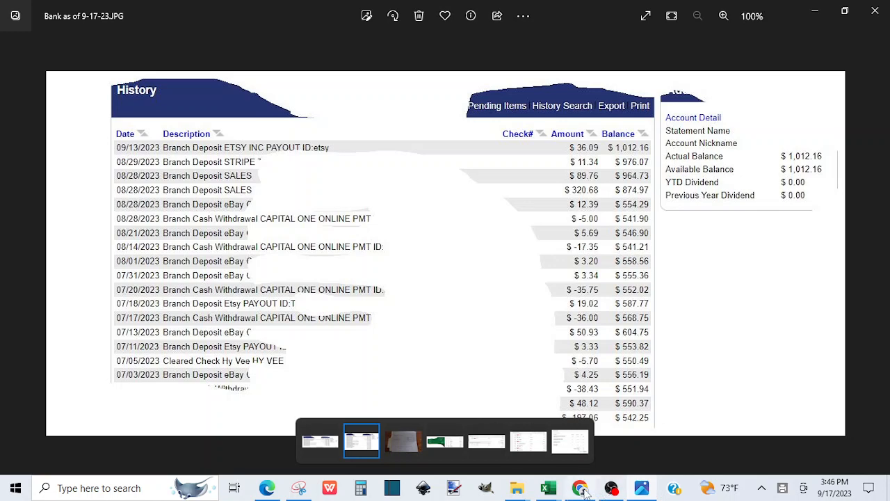
pyautogui.moveTo(555, 492)
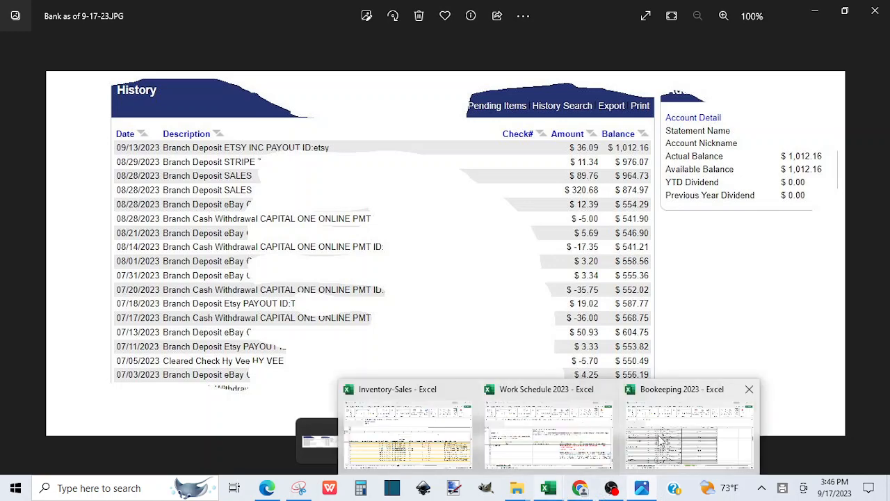
pyautogui.click(695, 435)
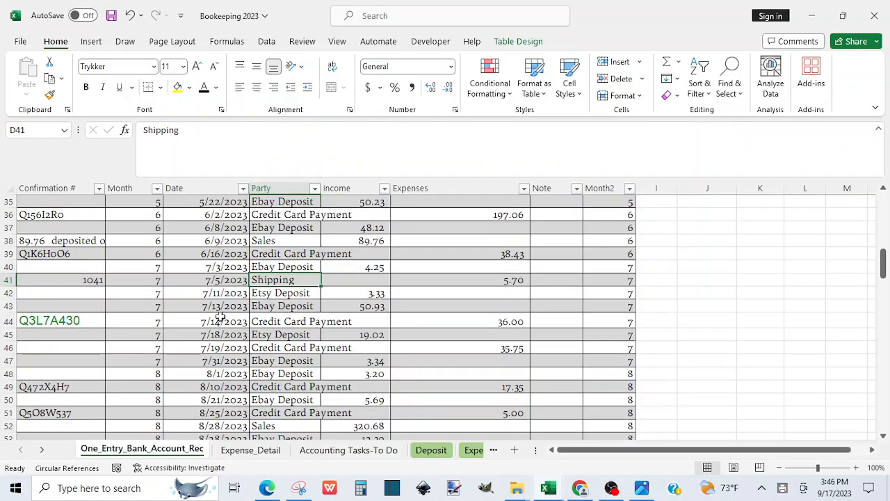
# Check the 7/11/2023 and 7/13/2023 deposit dates and the 7/13/2023 income against the bank history image
pyautogui.click(226, 293)
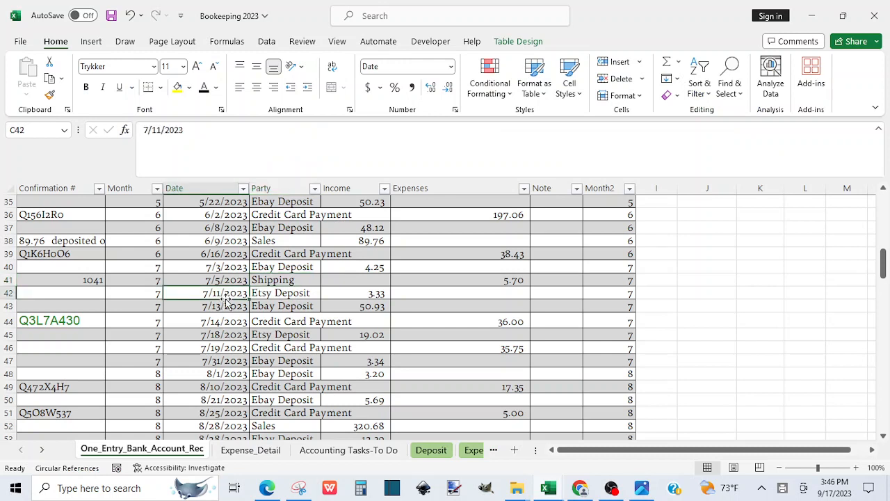
pyautogui.click(228, 306)
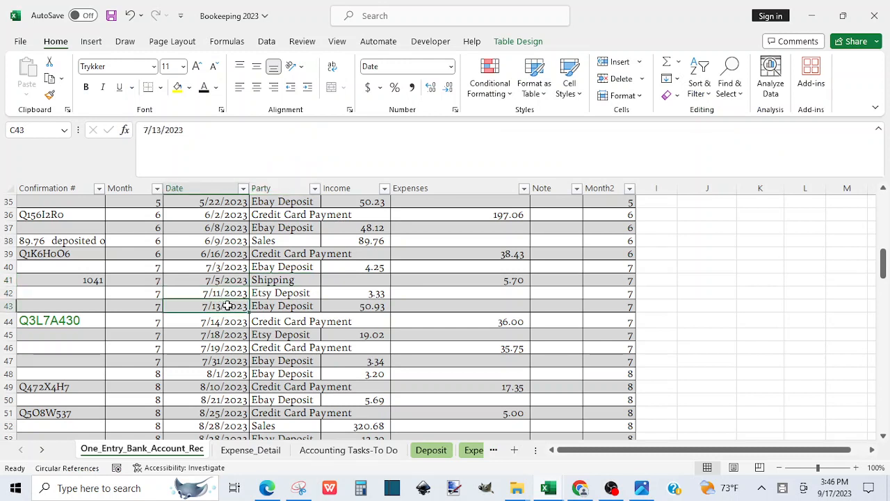
pyautogui.click(640, 489)
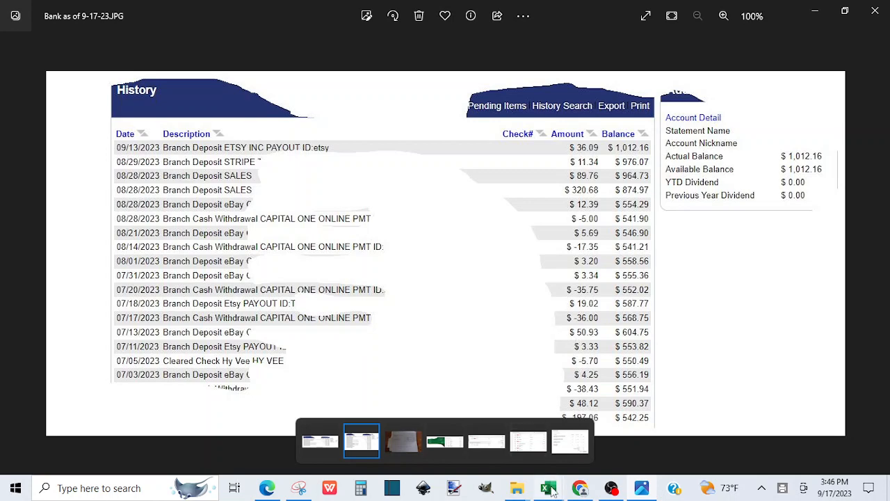
pyautogui.moveTo(550, 490)
pyautogui.moveTo(595, 464)
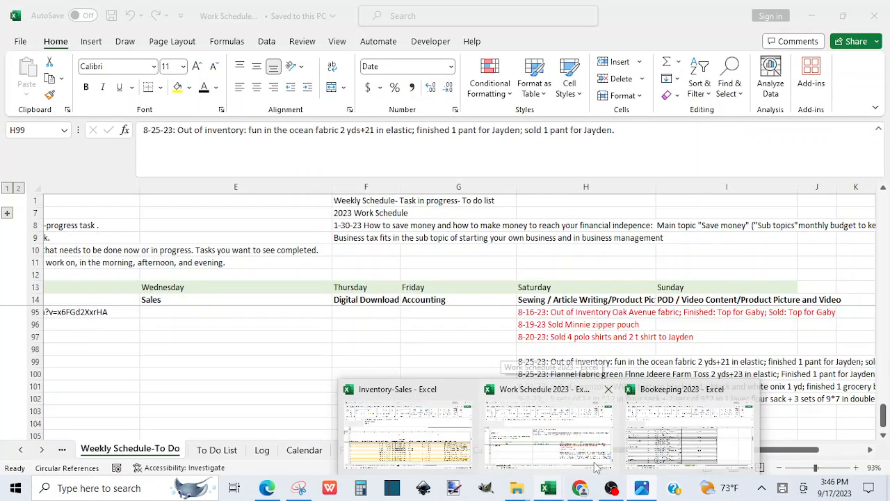
pyautogui.click(685, 428)
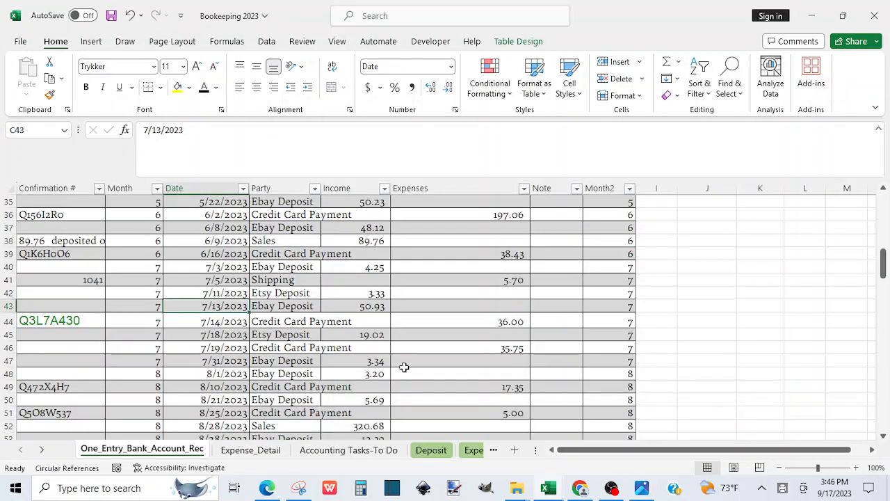
pyautogui.click(376, 306)
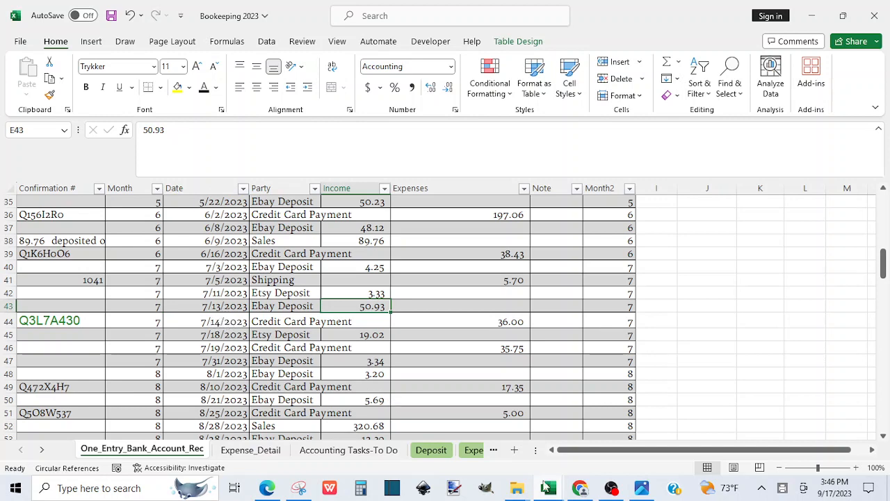
# Compare the July entries in rows 44 to 46, including the 7/19/2023 credit card payment, with the bank history image
pyautogui.click(641, 489)
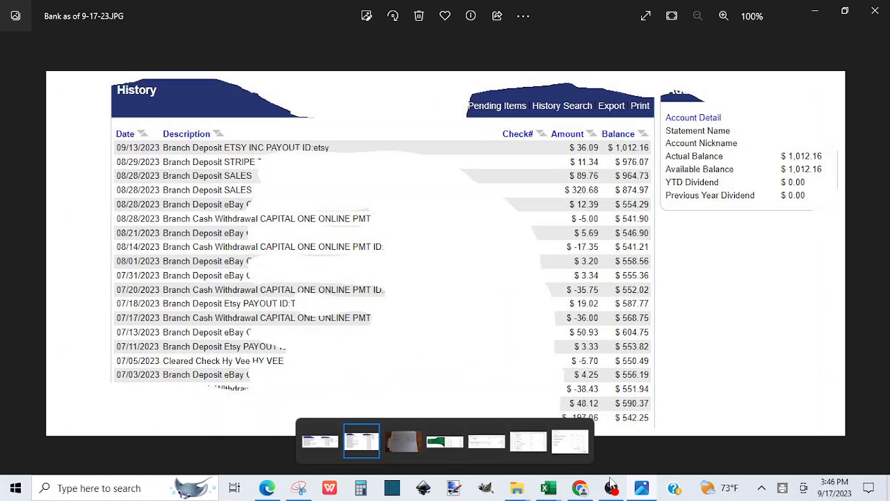
pyautogui.moveTo(548, 492)
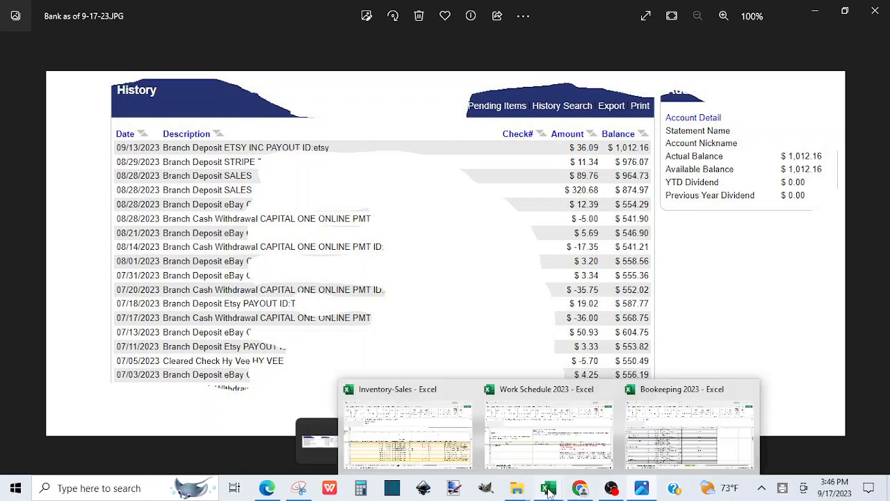
pyautogui.click(737, 446)
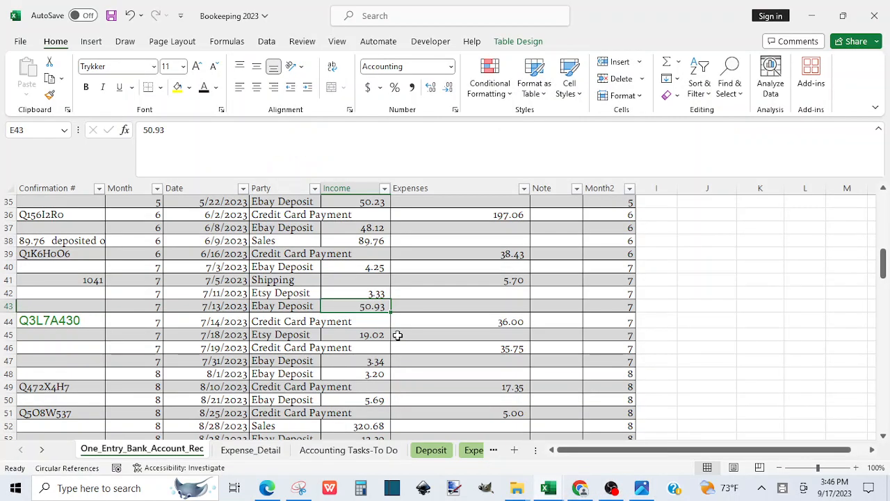
pyautogui.click(303, 350)
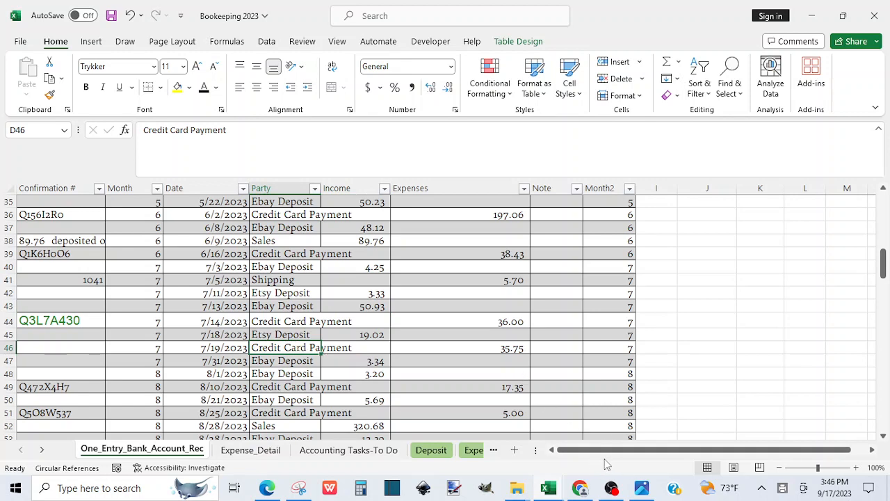
pyautogui.click(641, 489)
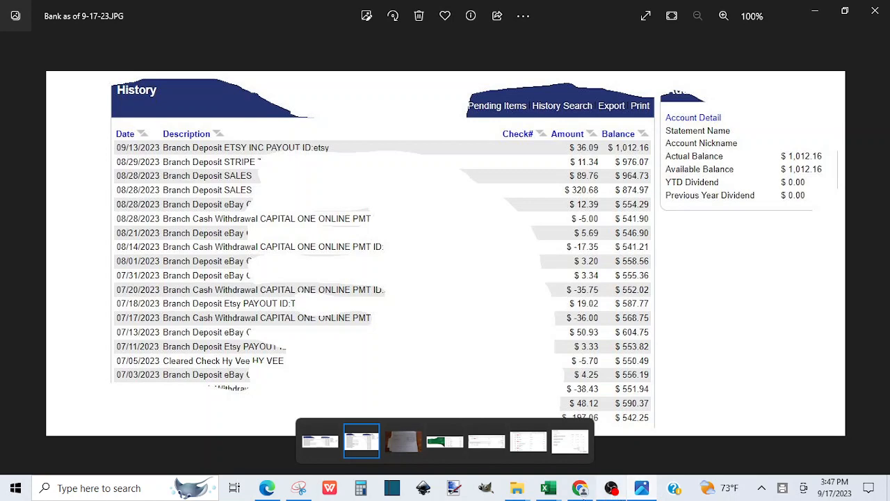
pyautogui.moveTo(550, 489)
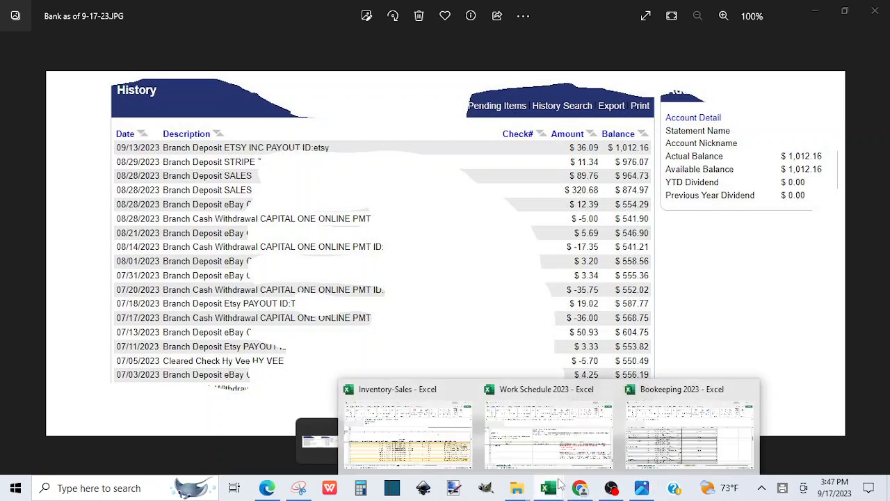
pyautogui.click(668, 456)
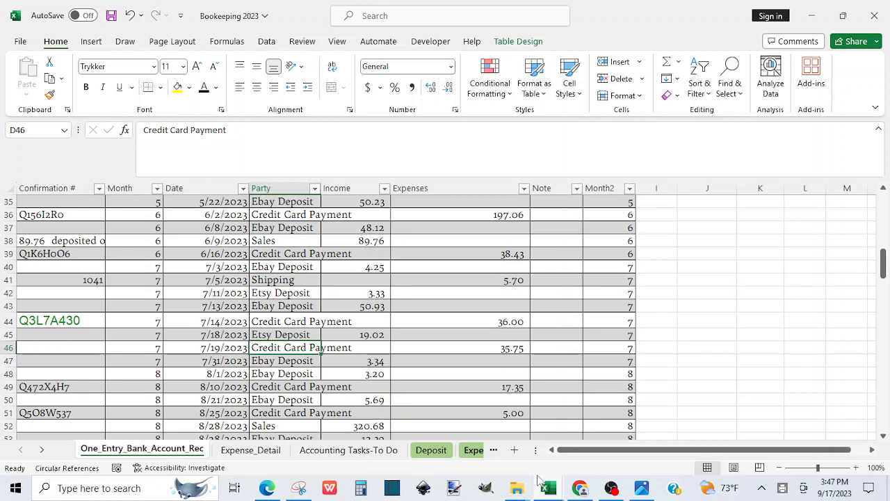
# Show the bank history image in a smaller window beside the workbook and enlarge it to compare transaction dates and descriptions
pyautogui.click(636, 491)
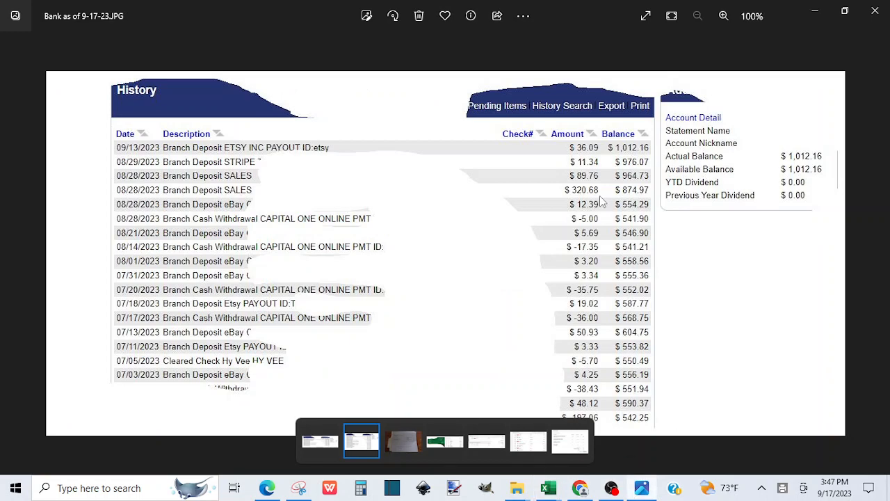
pyautogui.click(845, 16)
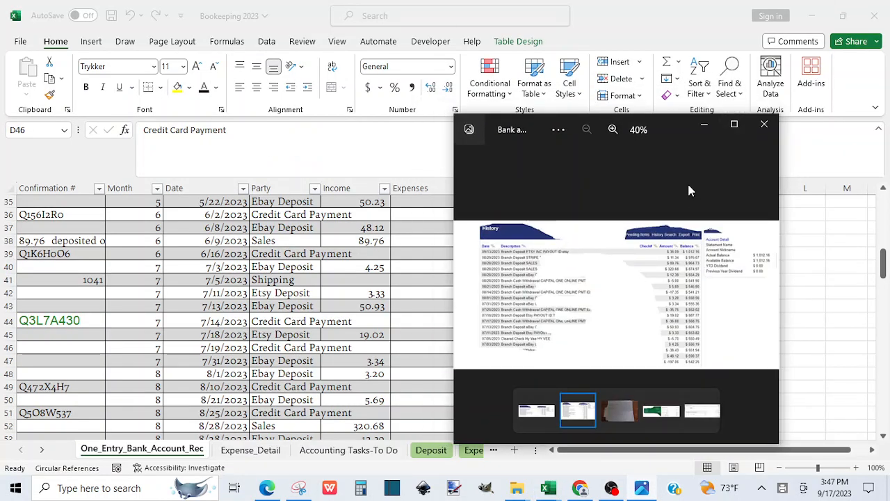
pyautogui.click(613, 130)
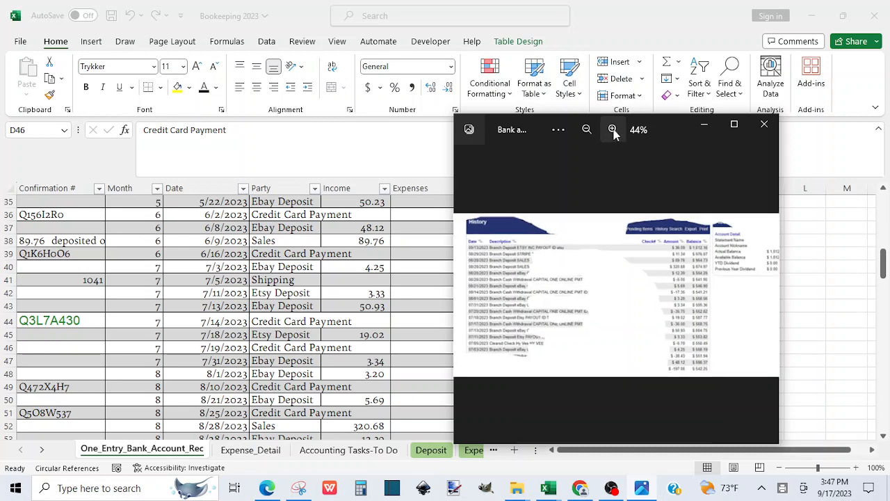
pyautogui.click(612, 130)
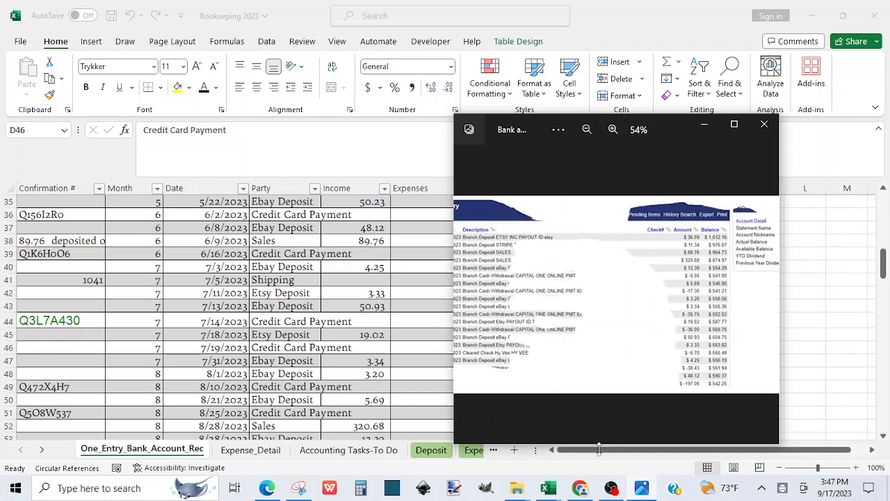
pyautogui.moveTo(612, 378); pyautogui.dragTo(650, 371)
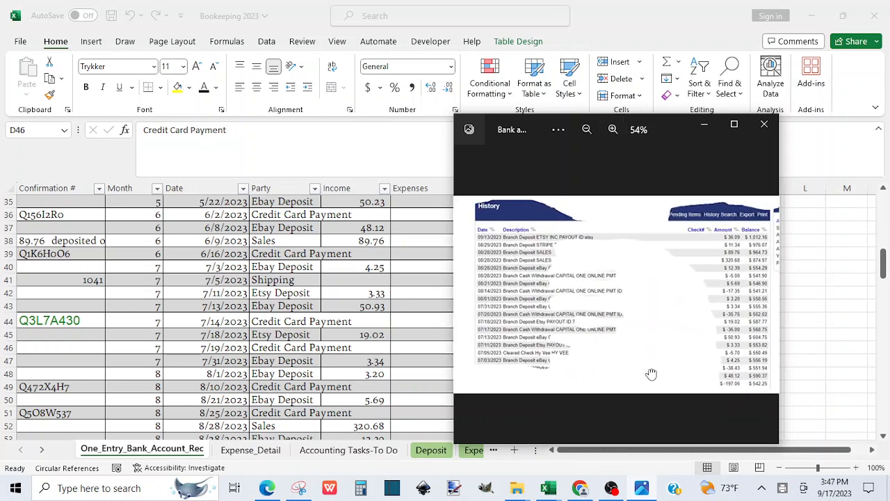
pyautogui.click(612, 131)
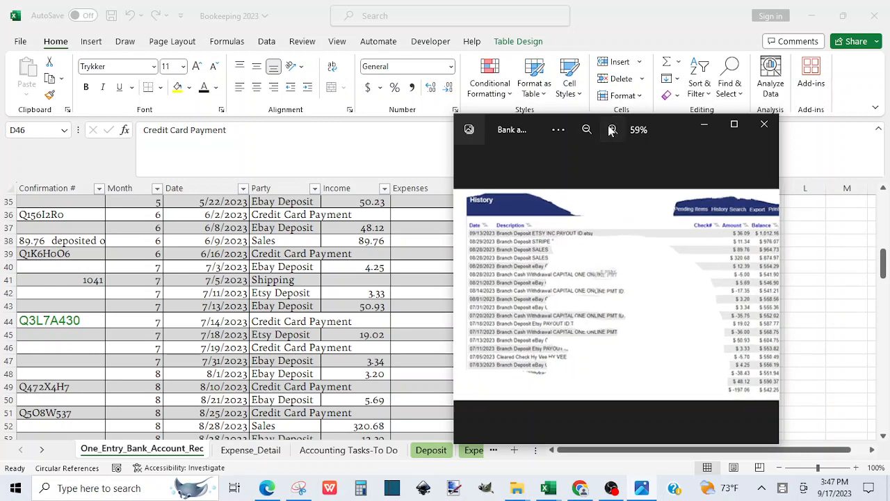
pyautogui.click(612, 130)
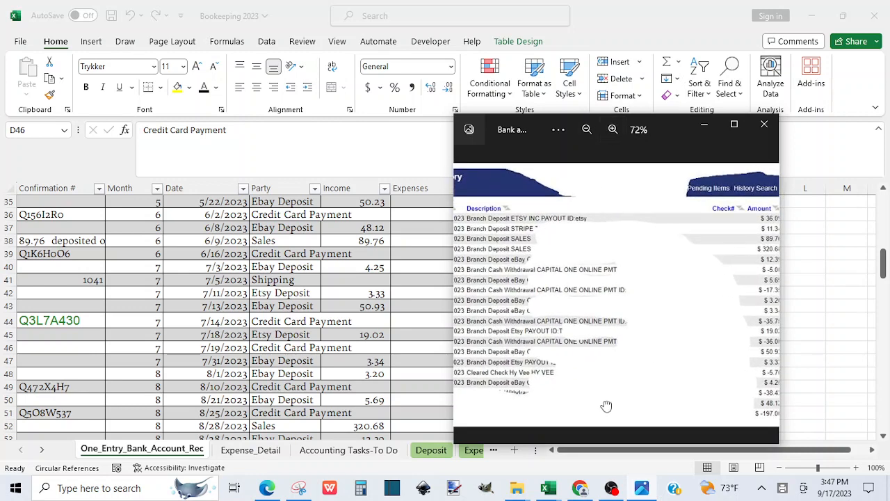
pyautogui.moveTo(606, 408); pyautogui.dragTo(633, 406)
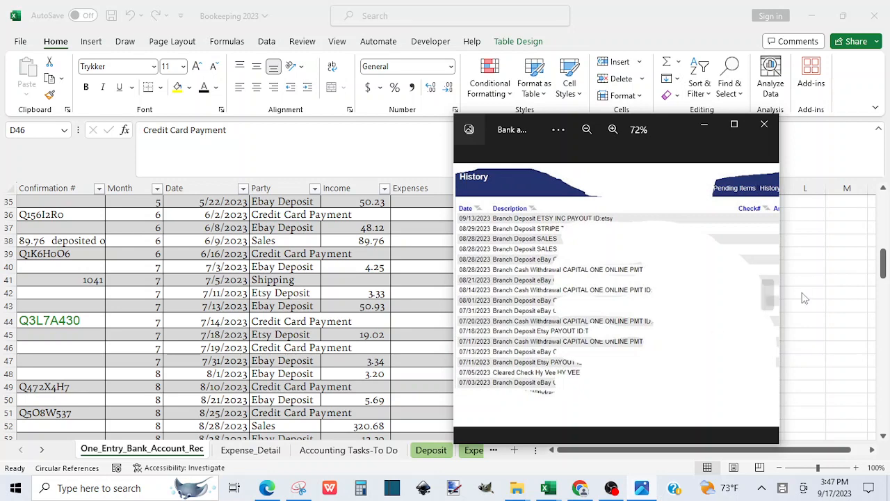
pyautogui.moveTo(779, 278); pyautogui.dragTo(850, 279)
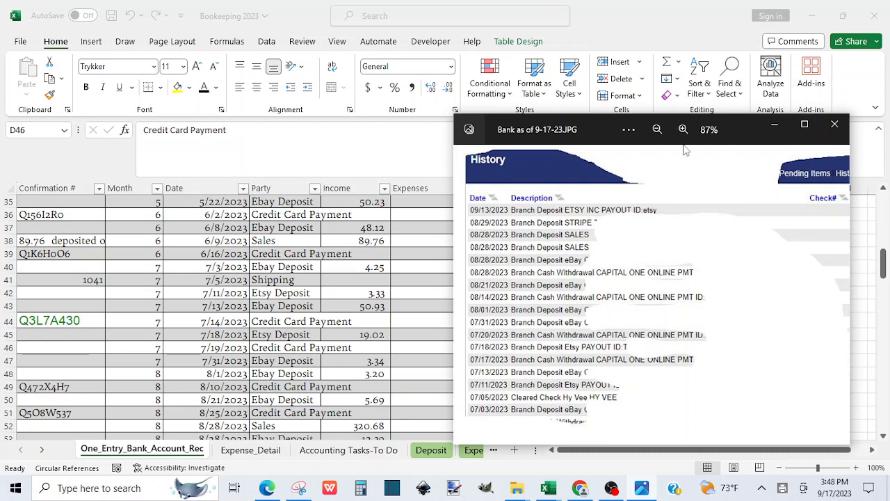
# Maximize the bank history image and set its zoom to 111% to view the transactions with their amounts and balances
pyautogui.click(805, 129)
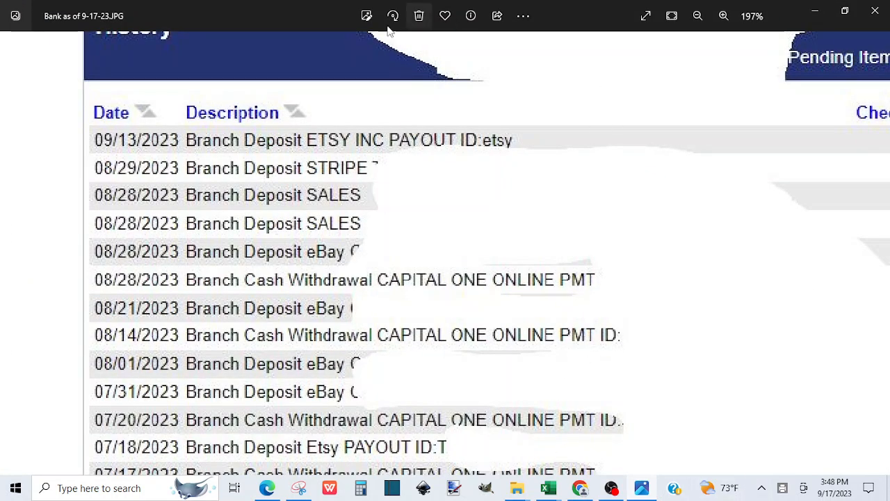
pyautogui.click(698, 16)
pyautogui.click(698, 16)
pyautogui.click(698, 16)
pyautogui.click(698, 16)
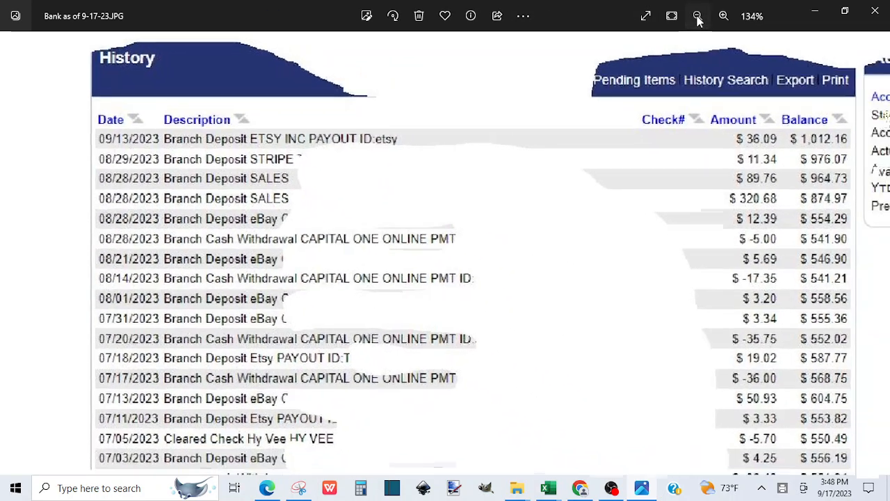
pyautogui.click(698, 16)
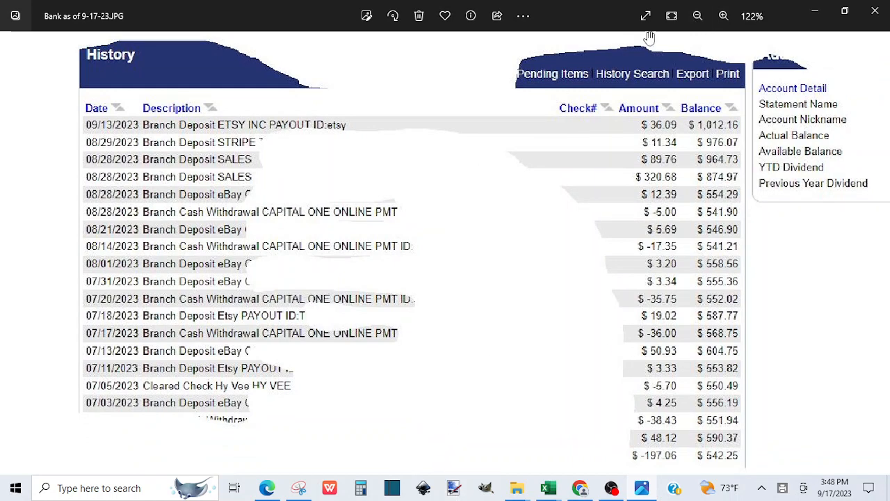
pyautogui.click(697, 16)
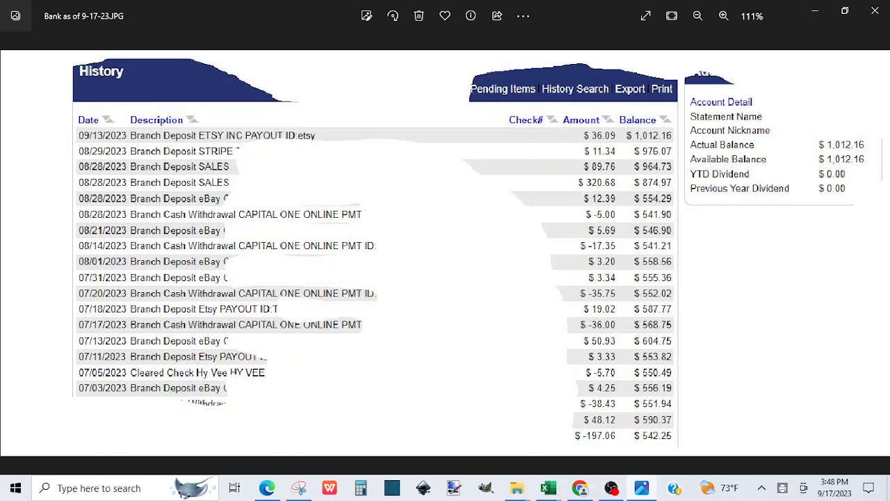
# Return to the Bookeeping 2023 workbook and check the Checking balance in H5 against the bank history's balance
pyautogui.moveTo(548, 492)
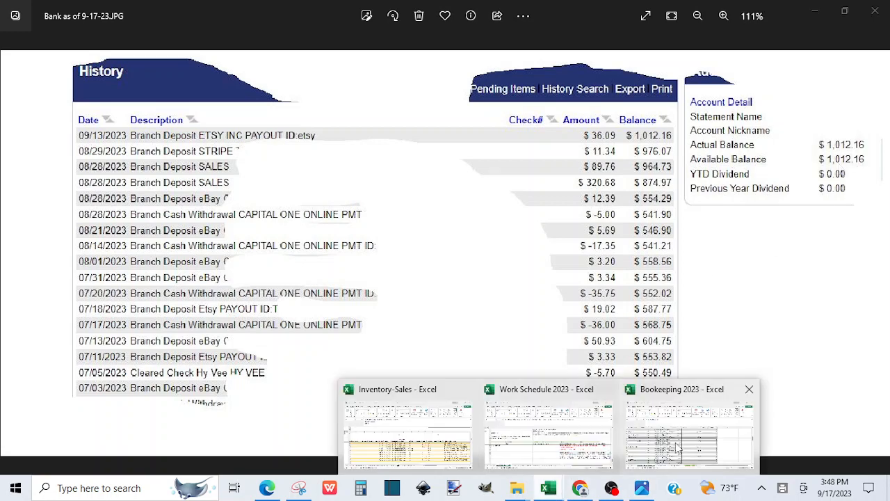
pyautogui.click(671, 473)
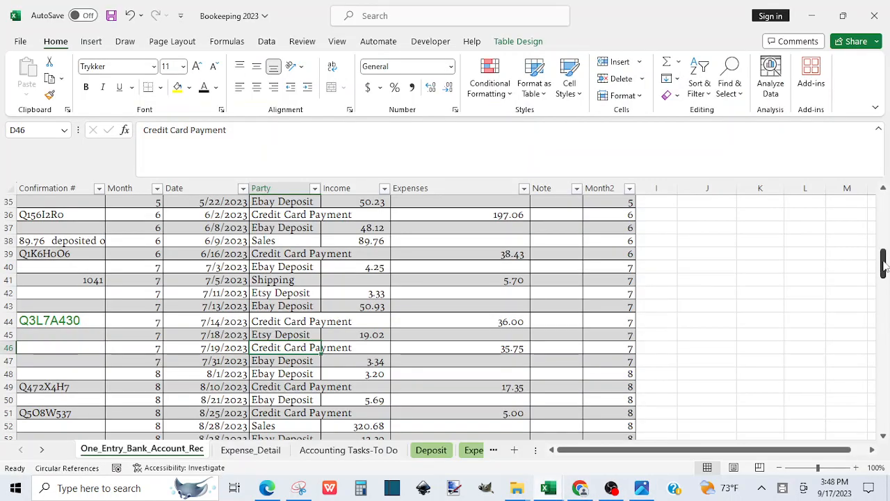
pyautogui.moveTo(883, 264); pyautogui.dragTo(884, 208)
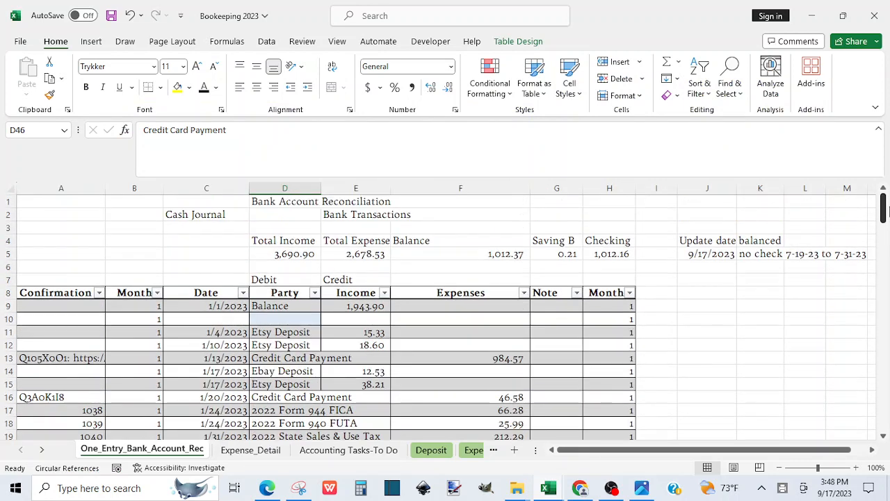
pyautogui.click(609, 254)
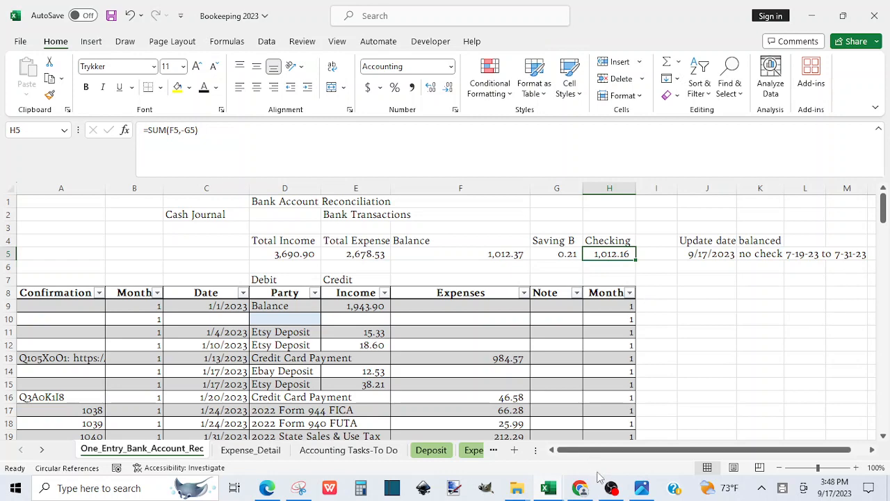
pyautogui.moveTo(643, 487)
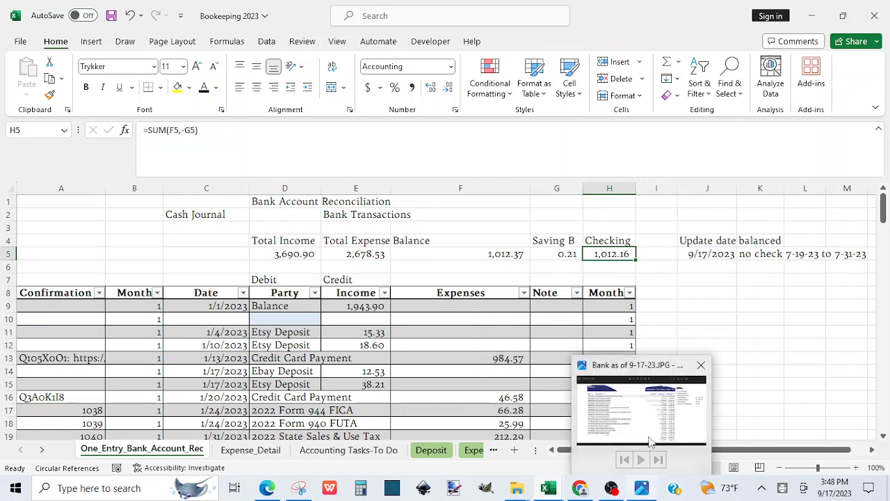
pyautogui.moveTo(651, 437)
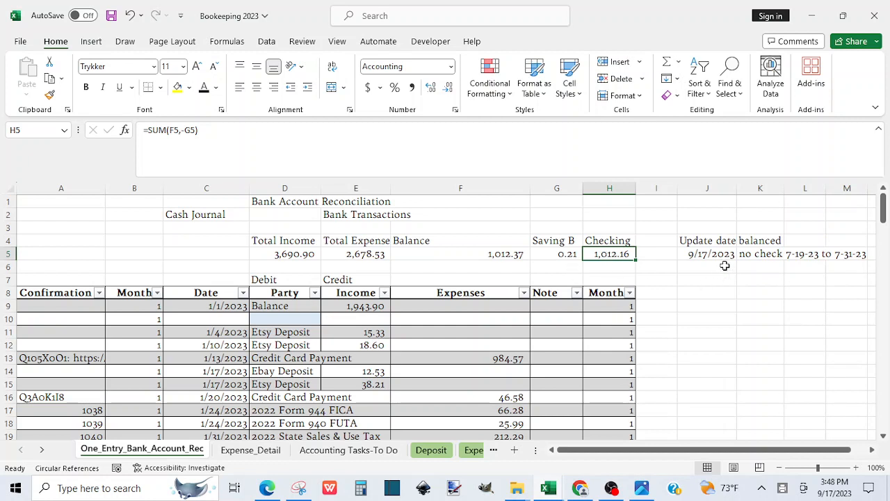
# Replace the balanced note in K5 with Yes and save the workbook
pyautogui.click(758, 254)
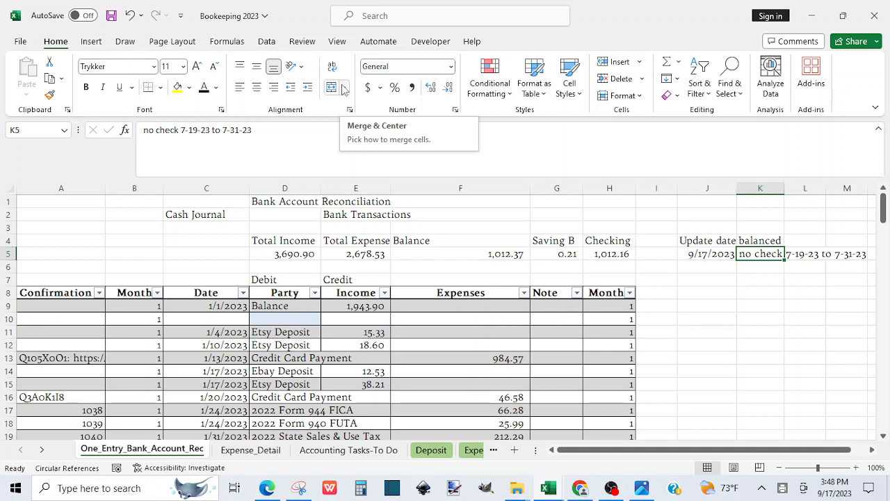
pyautogui.write('Yes')
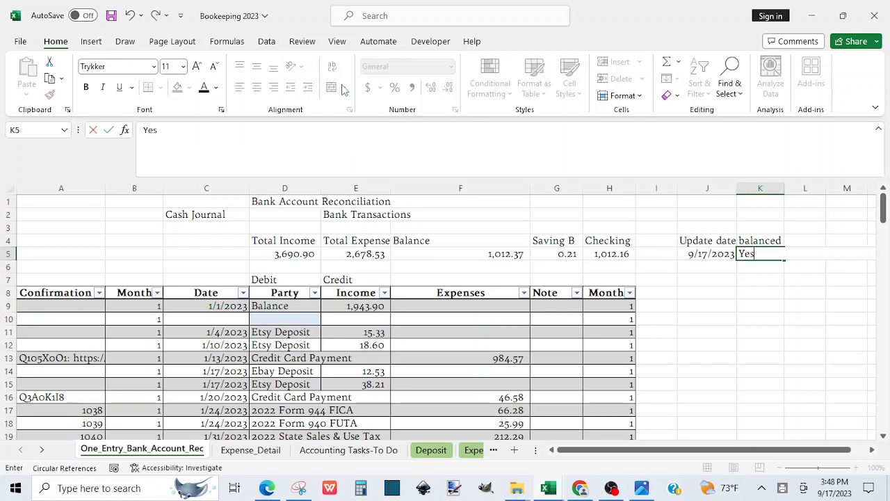
pyautogui.press('Return')
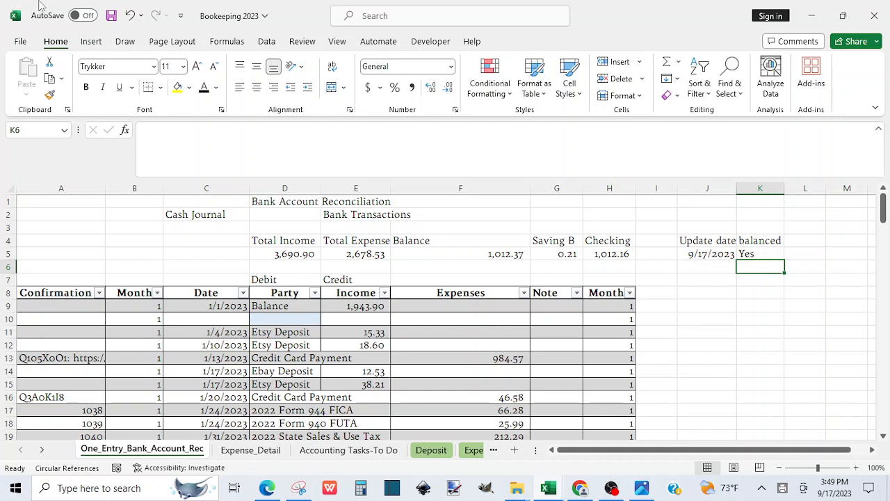
pyautogui.click(112, 17)
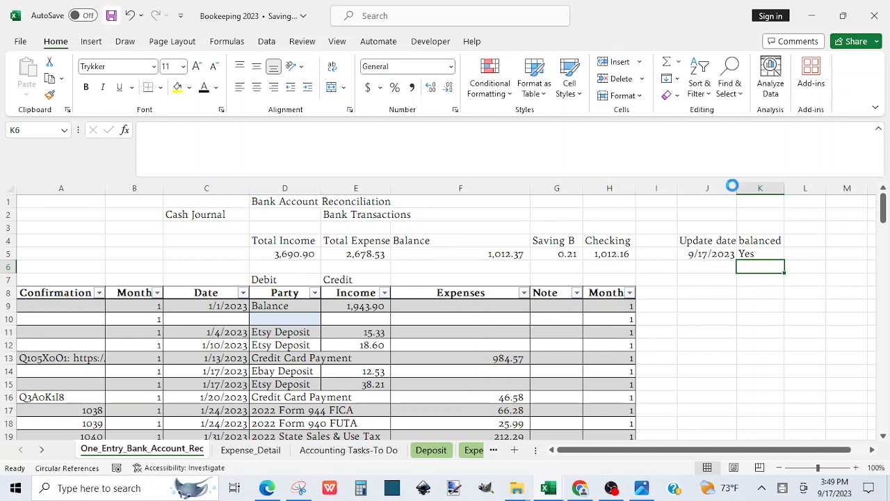
# Review the latest bank account entries, the monthly deposits by source on the Deposit sheet, and the note in the Paypal Deposit row
pyautogui.moveTo(884, 207); pyautogui.dragTo(884, 273)
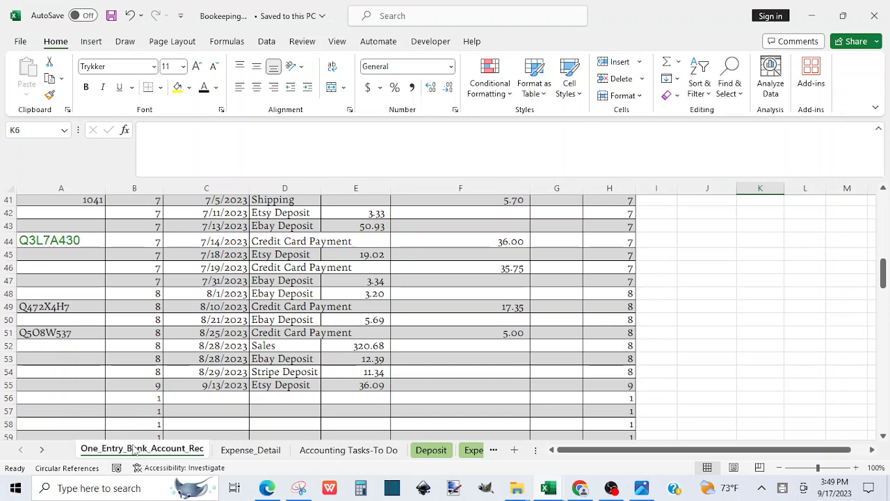
pyautogui.click(422, 451)
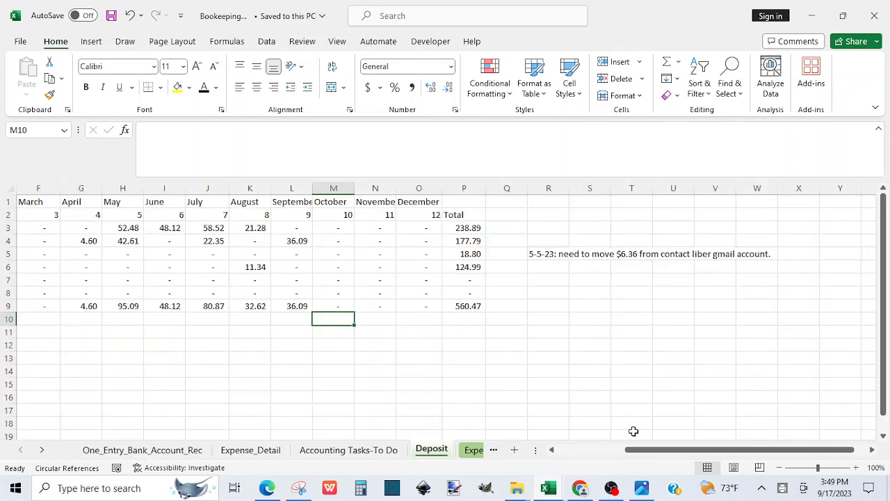
pyautogui.moveTo(645, 455); pyautogui.dragTo(594, 456)
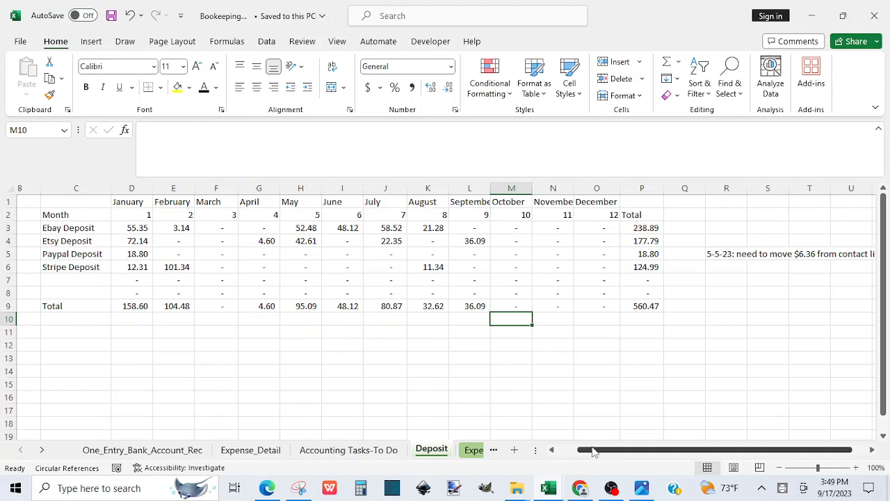
pyautogui.click(719, 255)
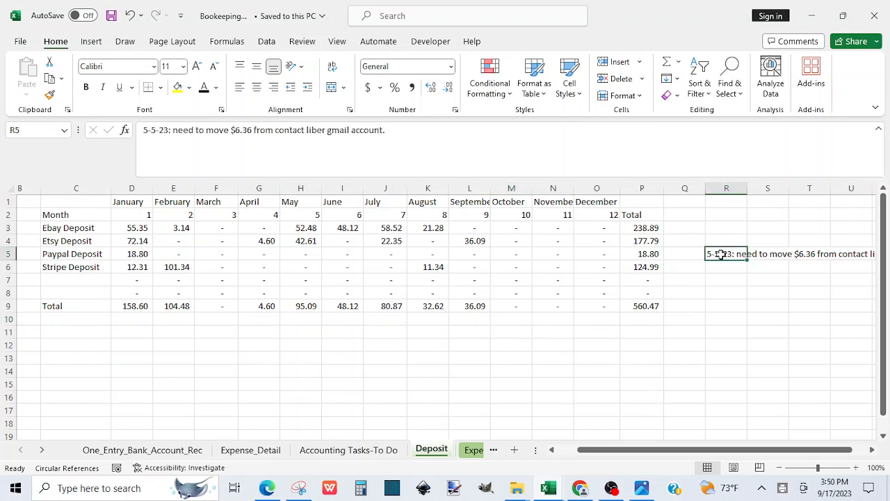
pyautogui.click(761, 341)
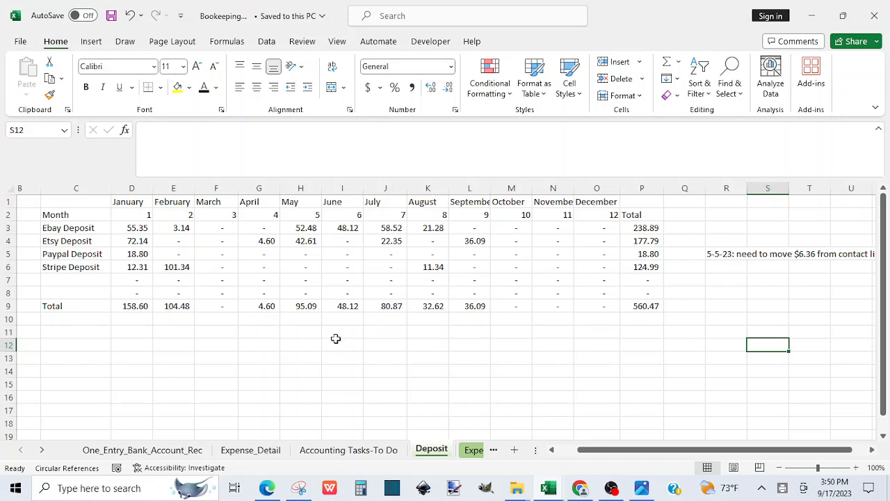
# Save the workbook from the One_Entry_Bank_Account_Rec sheet and open the Expense_Detail sheet
pyautogui.click(162, 451)
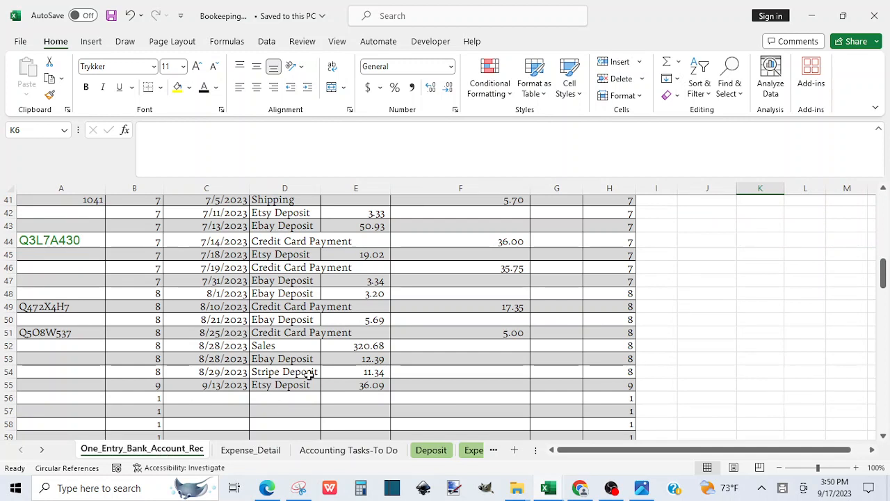
pyautogui.click(112, 17)
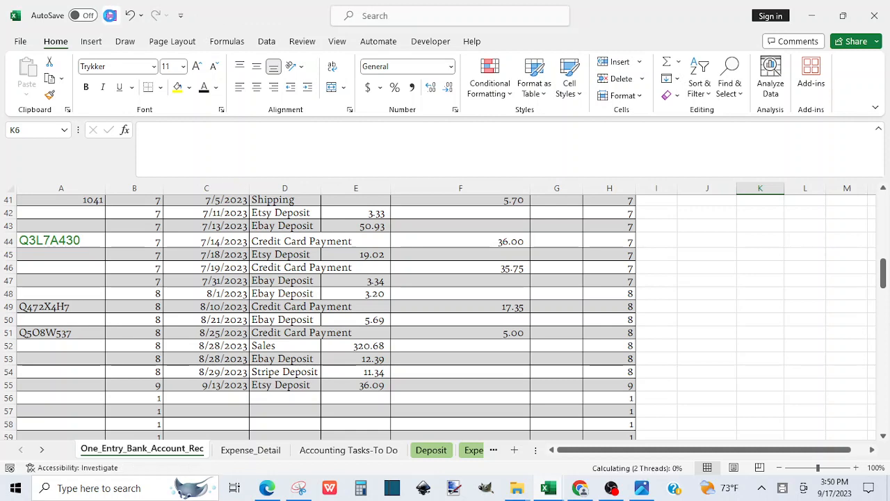
pyautogui.click(251, 450)
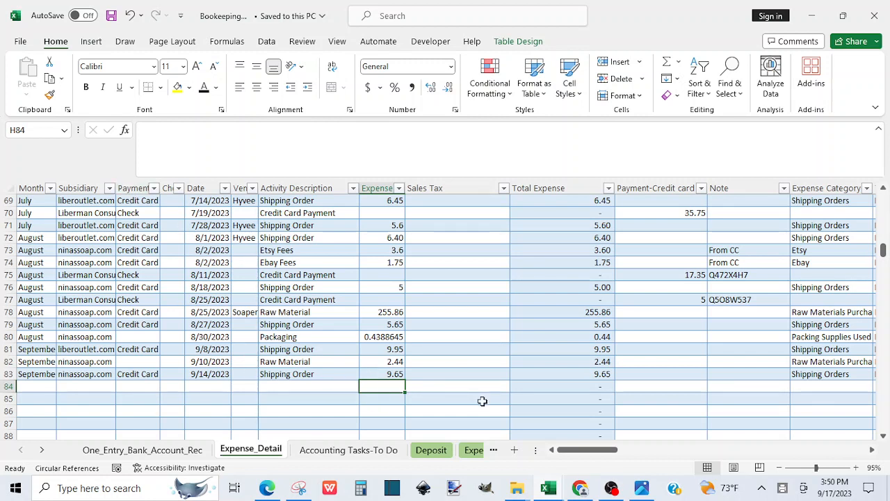
# Close the bank history image and open the CC 9-15-23 image from the 9-15-23 folder
pyautogui.click(640, 491)
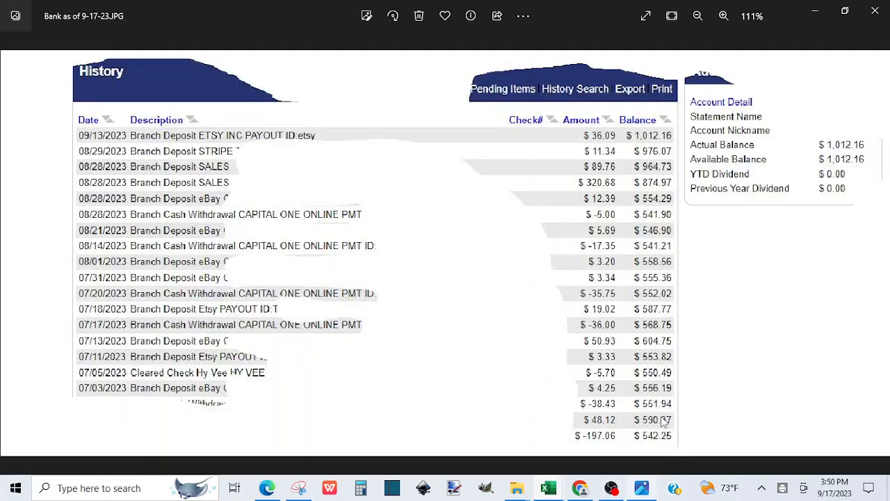
pyautogui.click(876, 17)
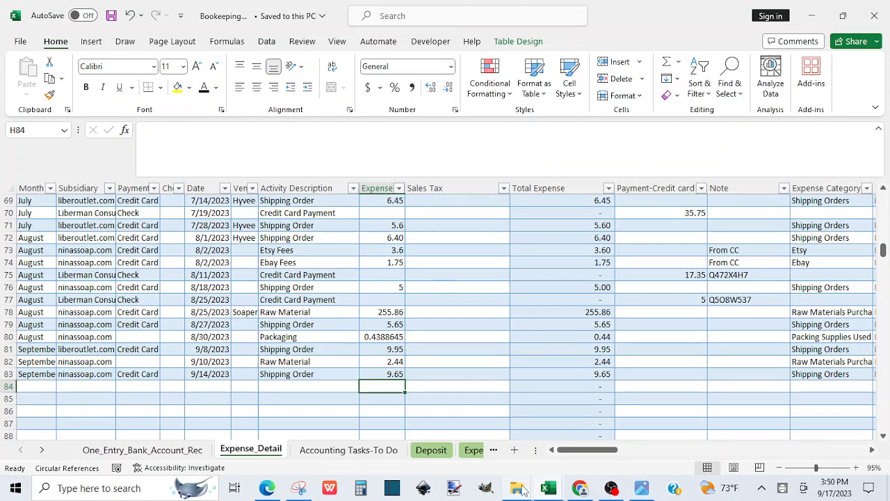
pyautogui.click(523, 490)
pyautogui.click(428, 460)
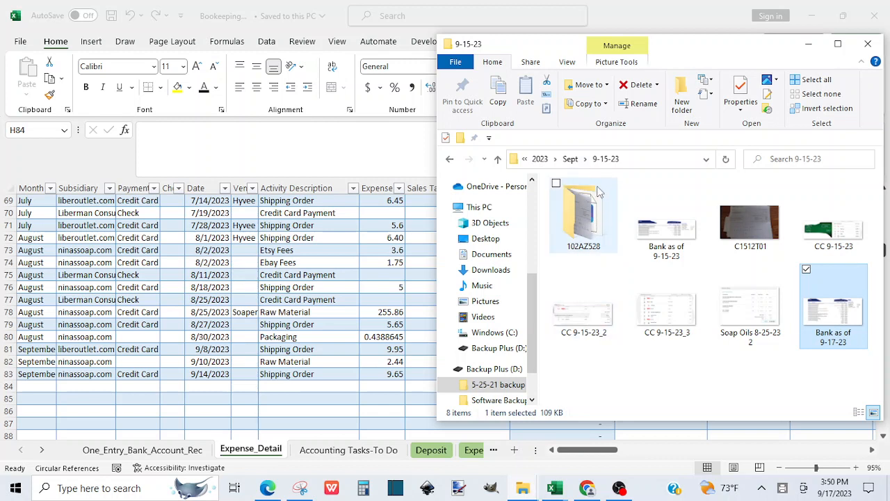
pyautogui.doubleClick(844, 236)
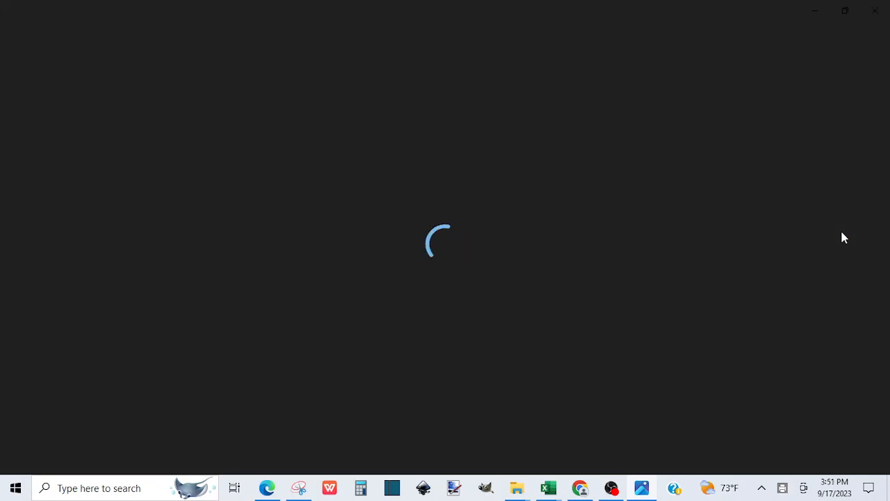
# Check the recent credit card transactions in CC 9-15-23 against the Expense_Detail entries, reducing the image to a smaller window
pyautogui.moveTo(550, 490)
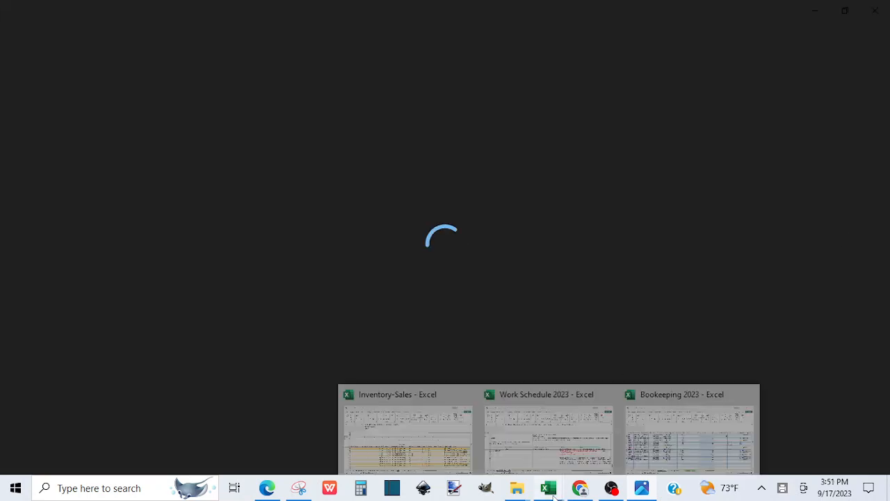
pyautogui.click(667, 434)
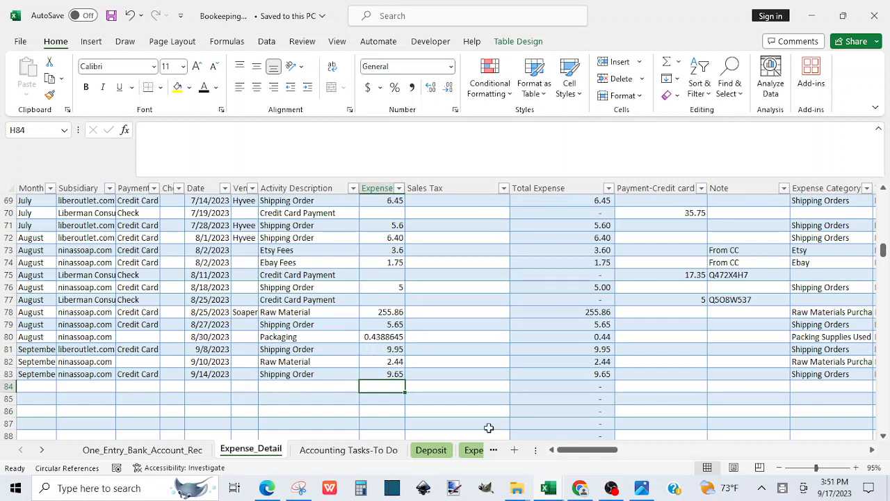
pyautogui.click(641, 487)
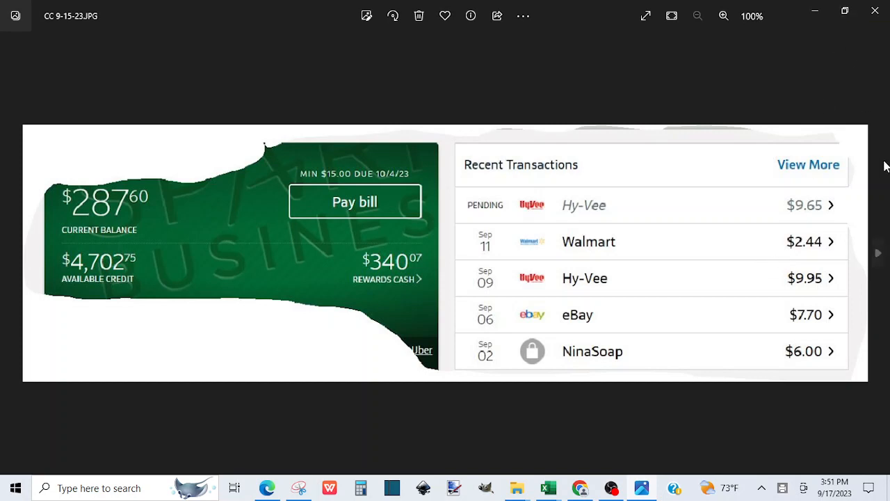
pyautogui.click(816, 15)
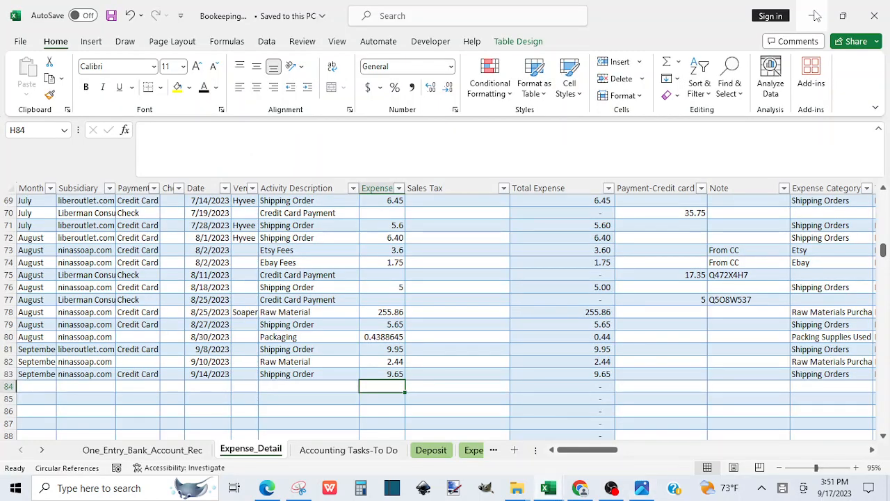
pyautogui.click(515, 490)
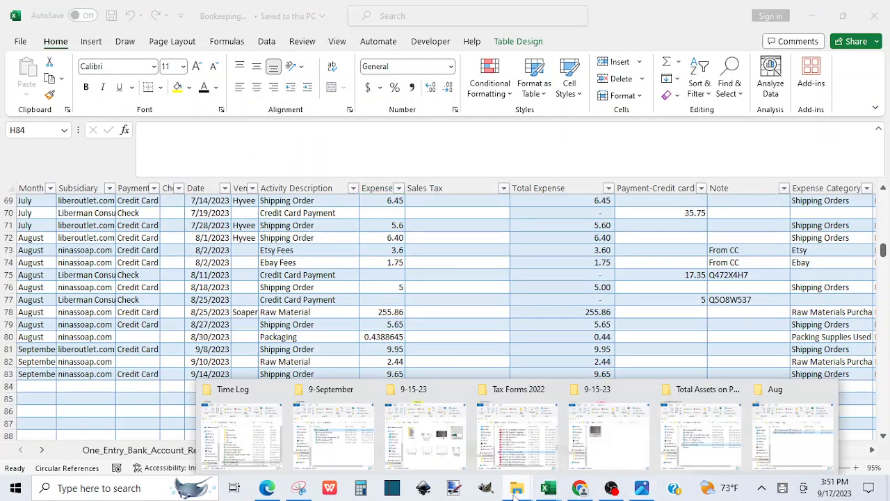
pyautogui.click(431, 462)
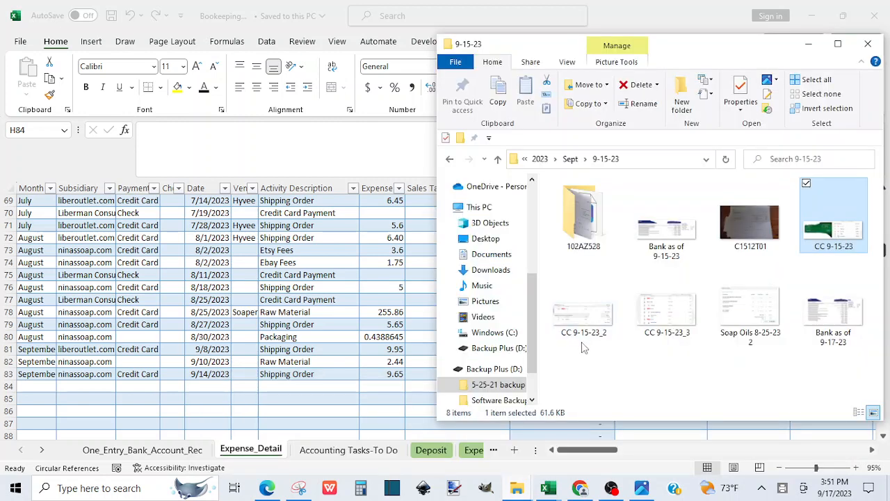
pyautogui.doubleClick(834, 232)
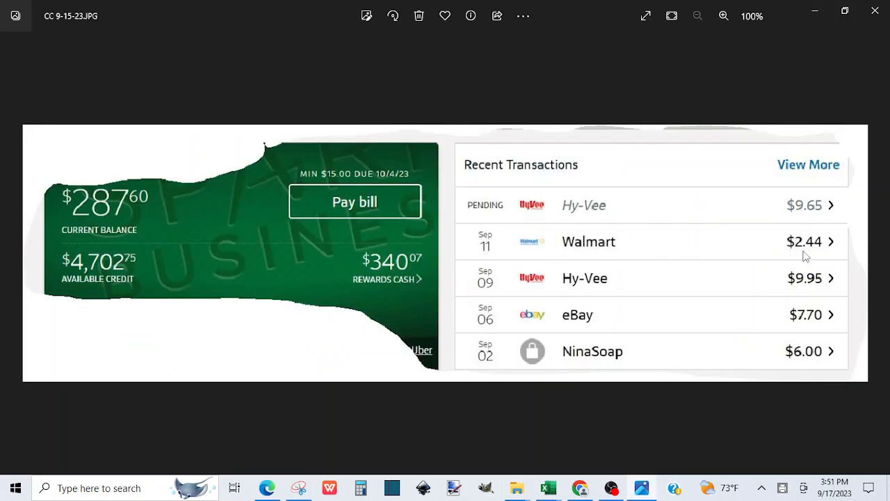
pyautogui.click(845, 11)
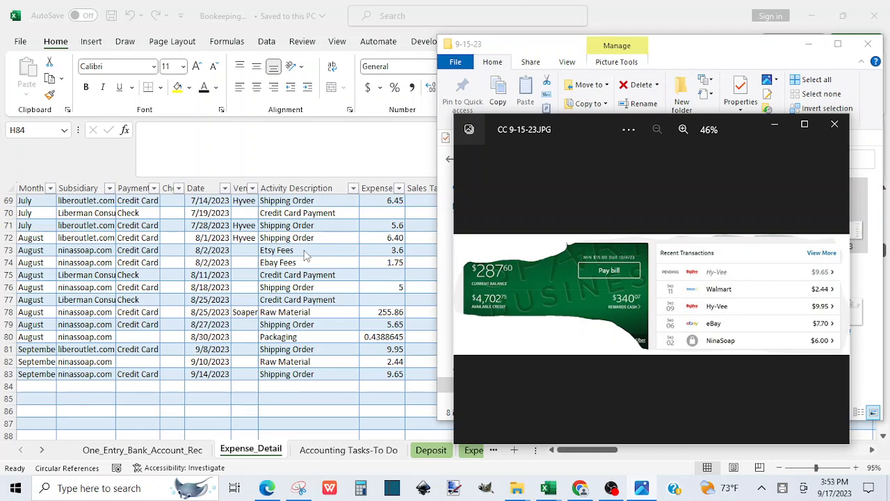
# Insert a blank row in Expense_Detail above the 9/8/2023 liberoutlet.com Shipping Order entry
pyautogui.click(326, 357)
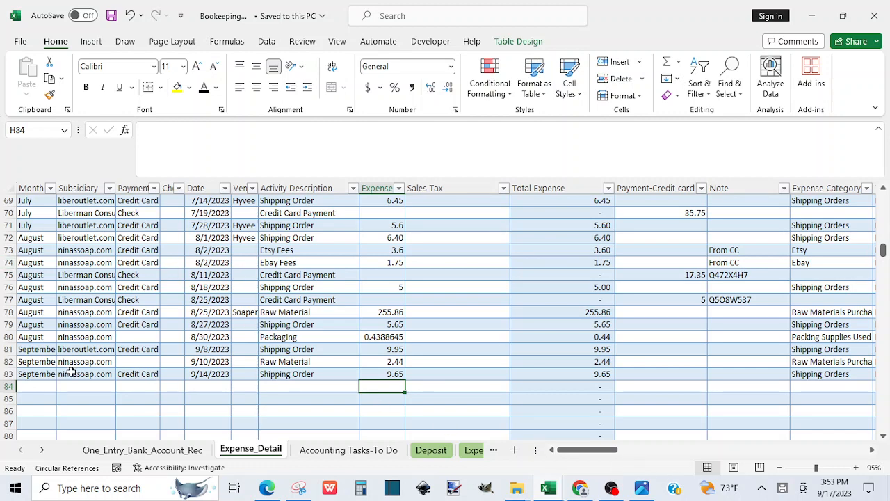
pyautogui.click(7, 361)
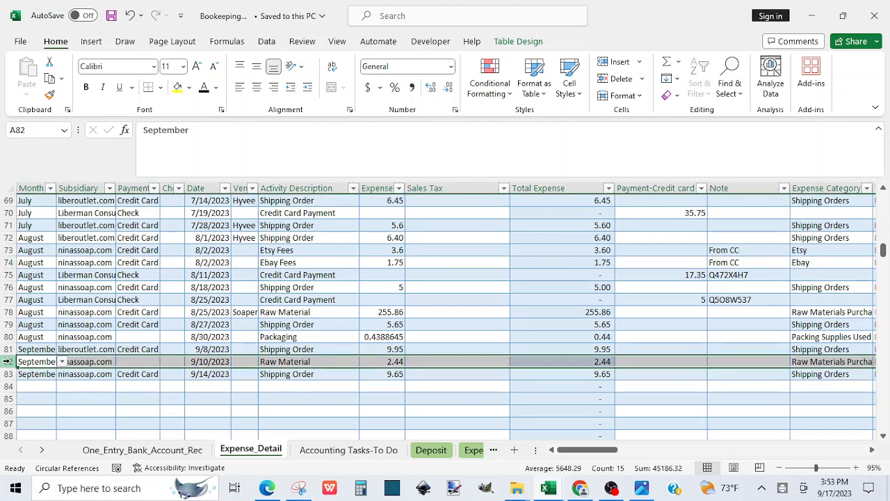
pyautogui.click(5, 349)
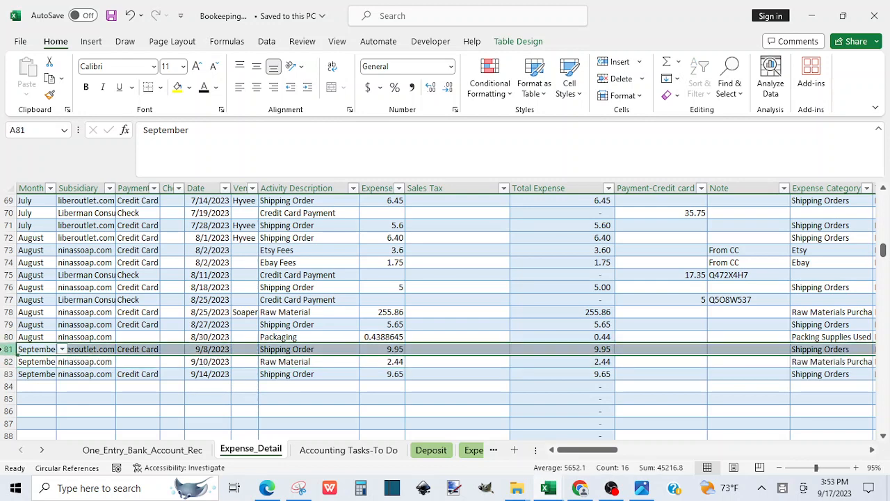
pyautogui.rightClick(5, 349)
pyautogui.click(41, 225)
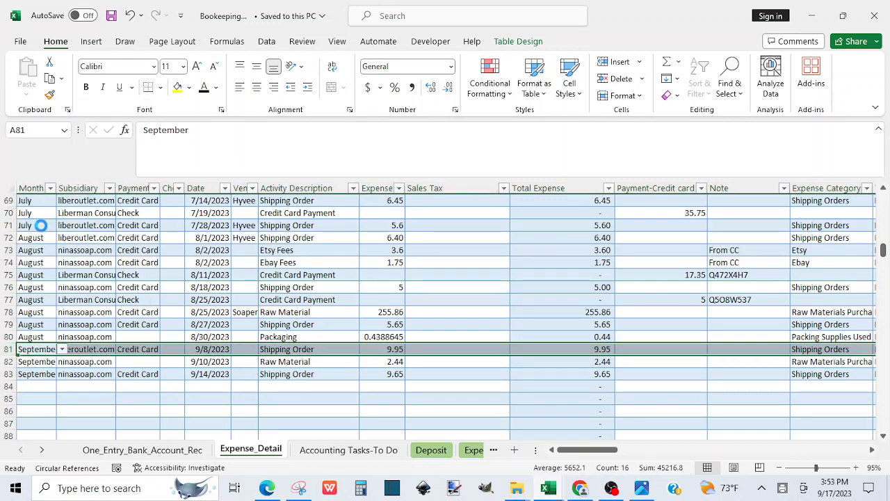
# Copy the August Ebay Fees entry in row 74 into blank row 81, keeping the source formatting
pyautogui.click(6, 262)
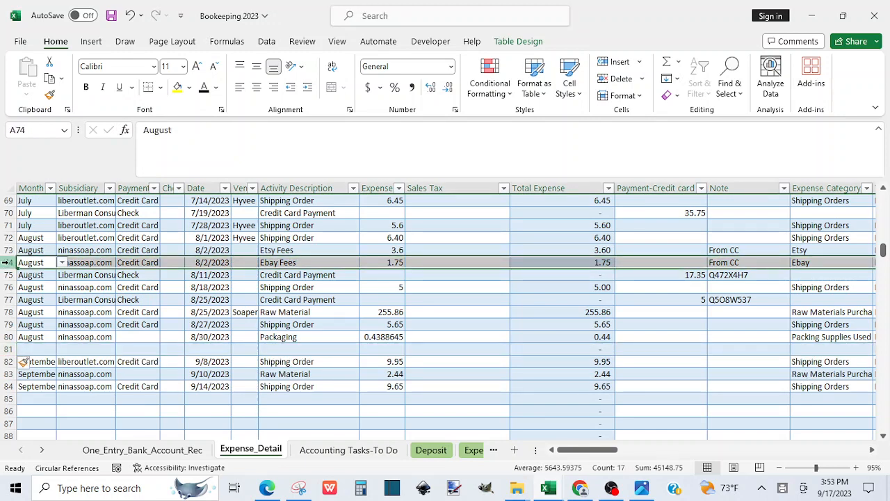
pyautogui.hotkey('ctrl', 'c')
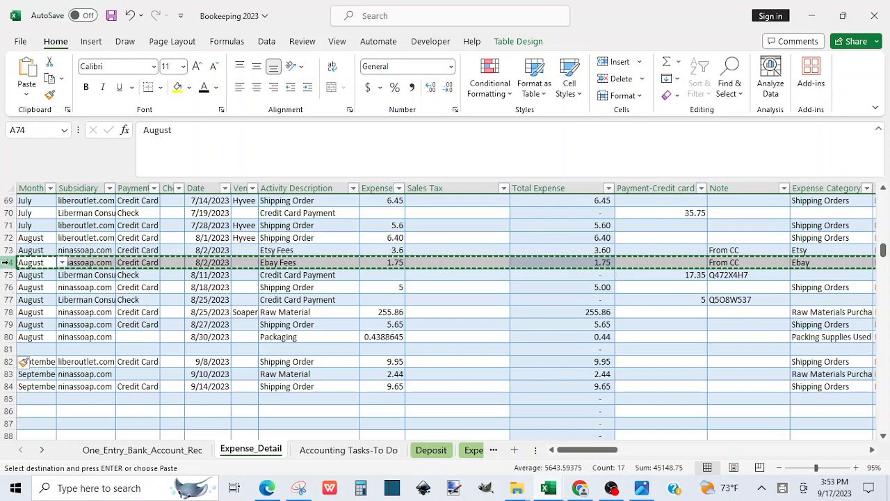
pyautogui.click(7, 349)
pyautogui.rightClick(6, 349)
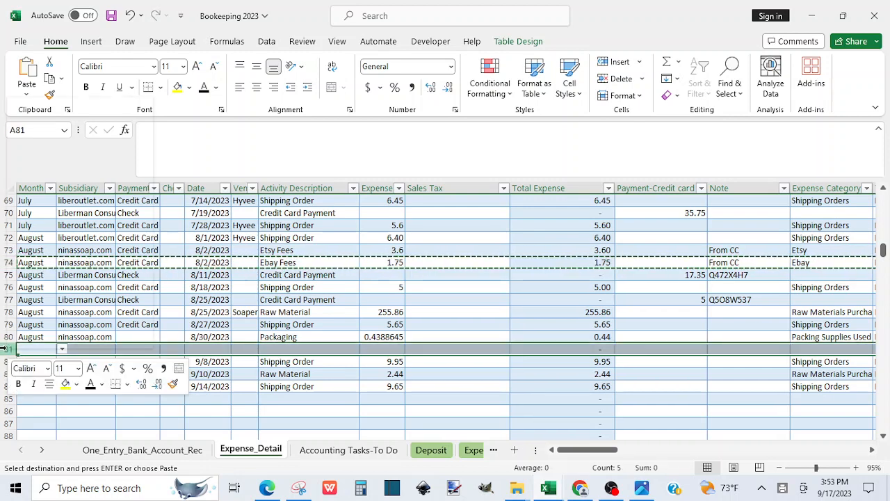
pyautogui.moveTo(139, 206)
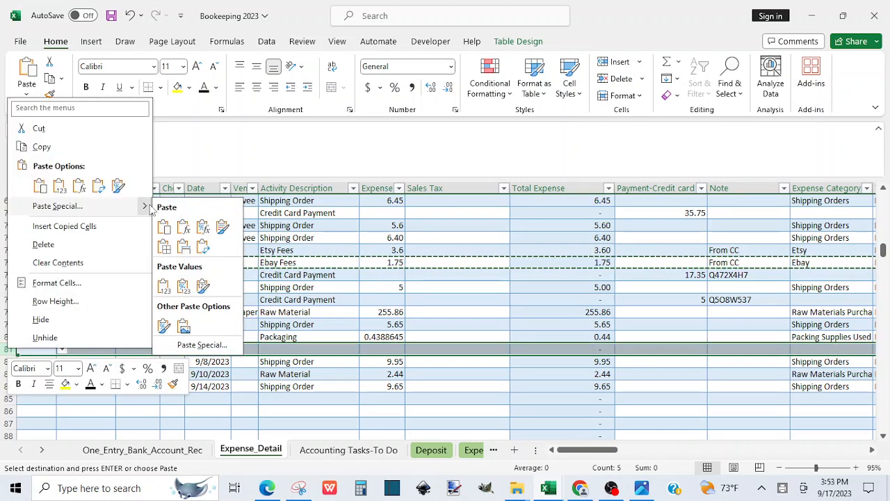
pyautogui.click(222, 226)
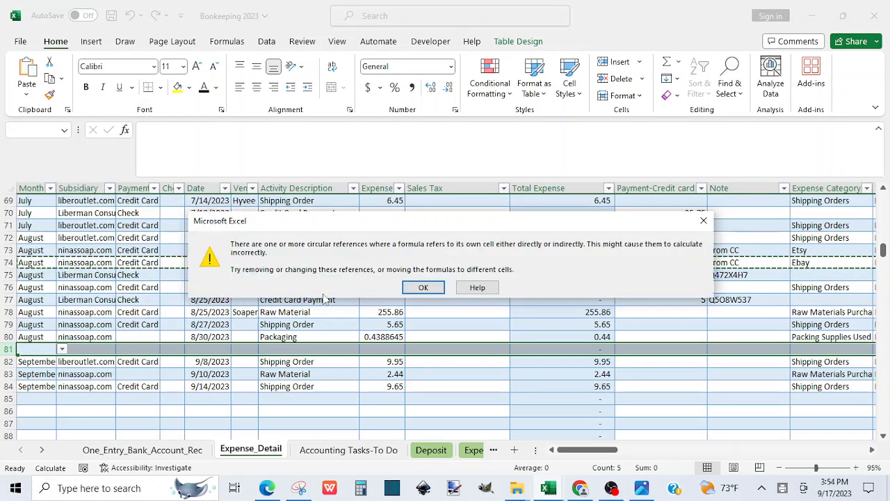
pyautogui.click(423, 287)
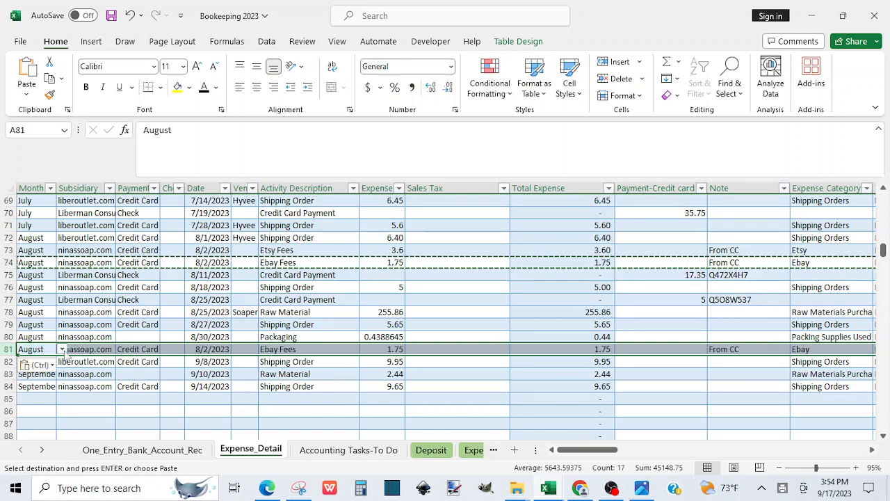
# Set the copied Ebay Fees entry in row 81 to September, with the date 9-6-23 and an expense of 7.70
pyautogui.click(62, 349)
pyautogui.click(38, 325)
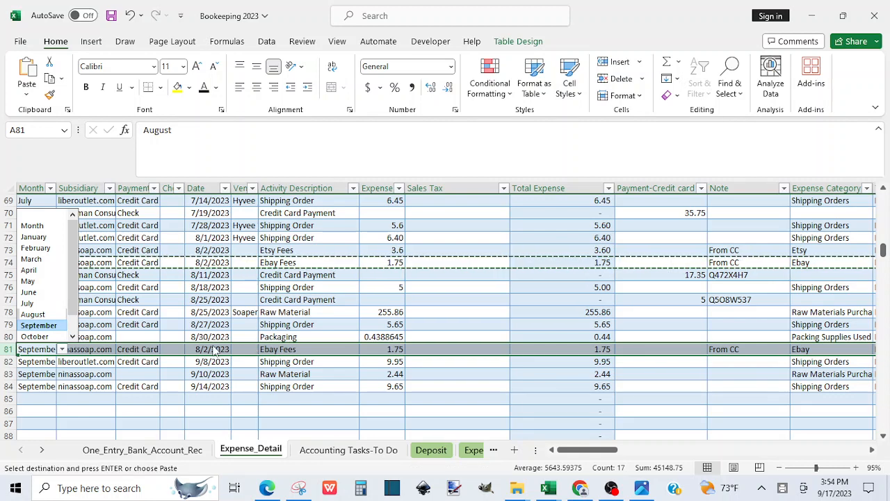
pyautogui.click(214, 349)
pyautogui.write('9-6-23')
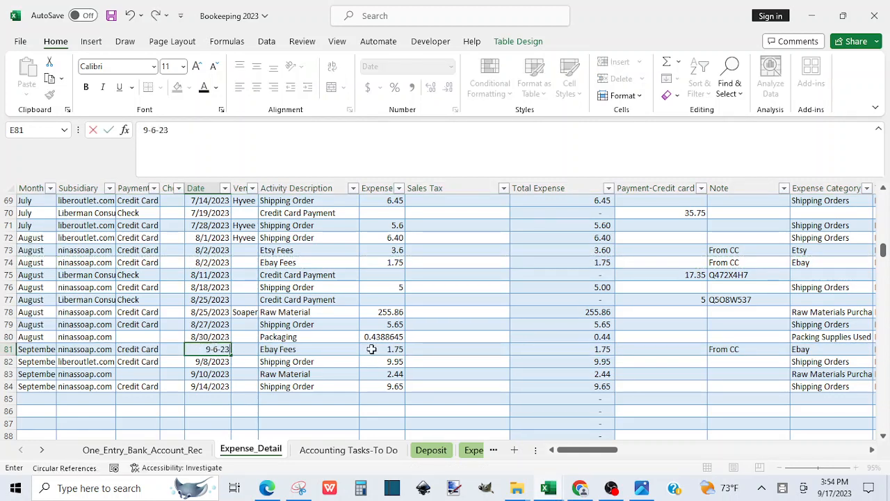
pyautogui.click(382, 348)
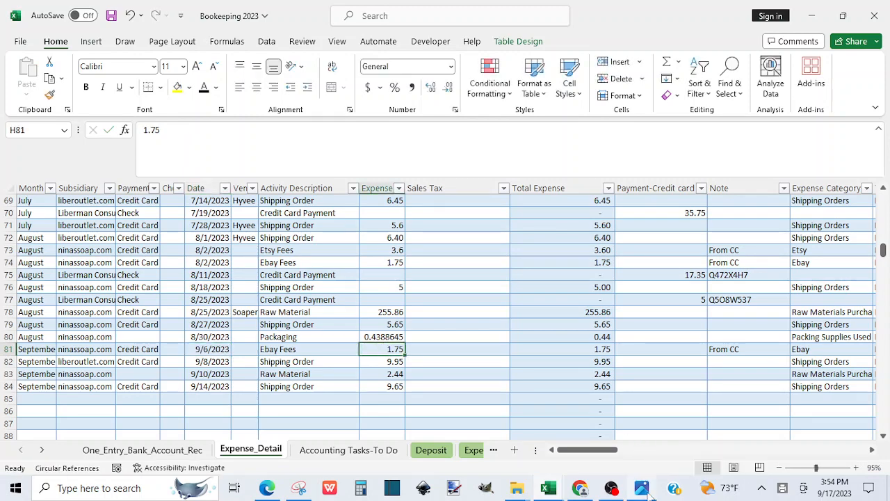
pyautogui.moveTo(642, 487)
pyautogui.moveTo(669, 450)
pyautogui.write('7.70')
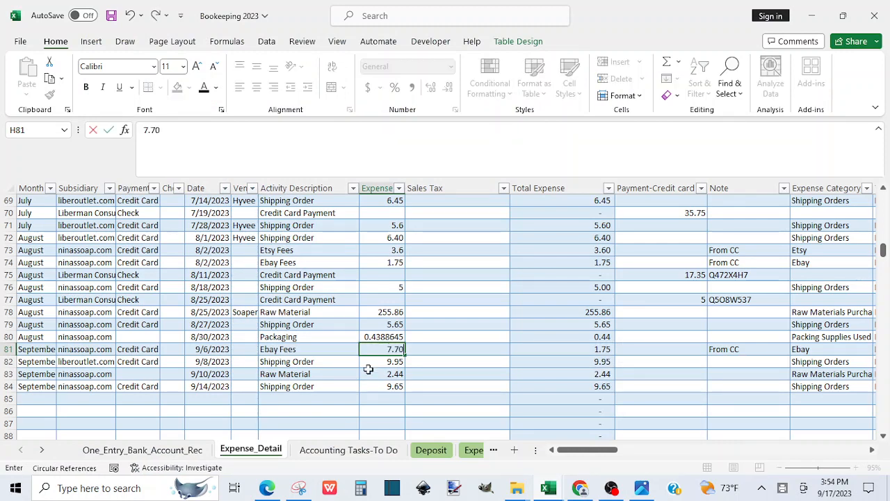
pyautogui.press('Tab')
# Check the note, Expense Category, Tax Category and Form 1120S values of the September Ebay Fees entry in row 81
pyautogui.press('Tab')
pyautogui.press('Tab')
pyautogui.press('Tab')
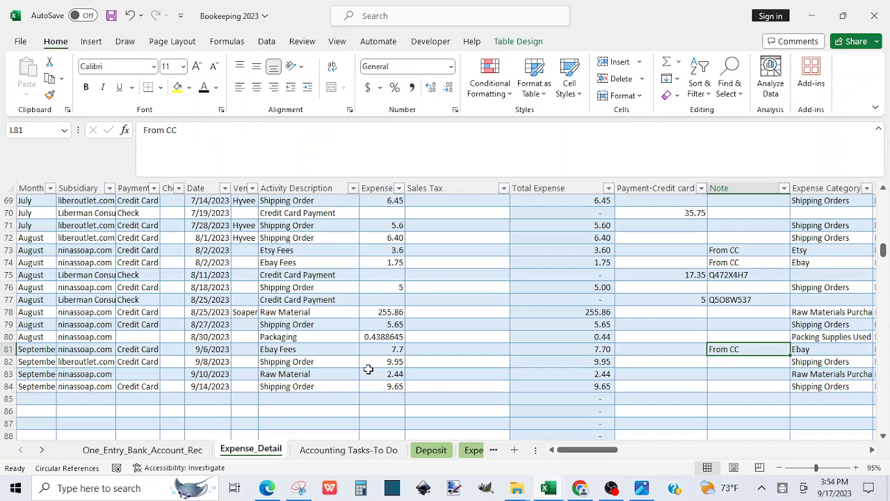
pyautogui.press('Tab')
pyautogui.press('Tab')
pyautogui.press('Tab')
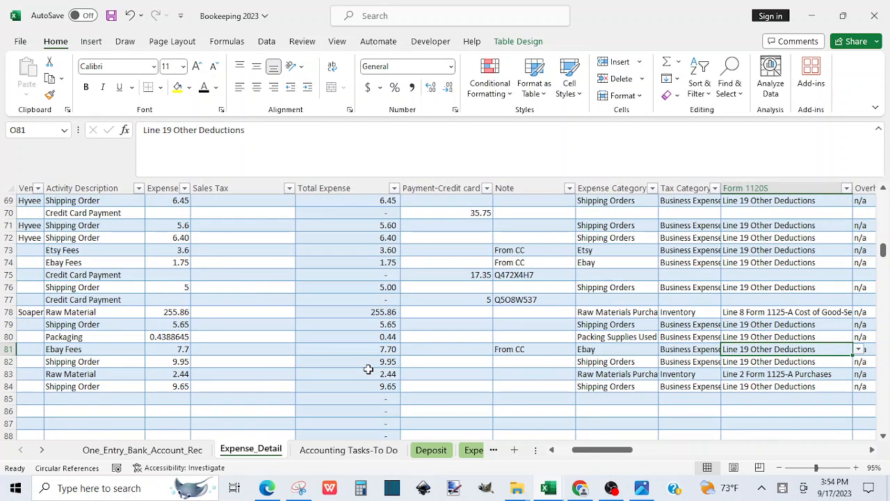
pyautogui.hotkey('shift', 'Tab')
pyautogui.hotkey('shift', 'Tab')
pyautogui.press('Tab')
pyautogui.press('Tab')
pyautogui.press('Tab')
pyautogui.press('Tab')
pyautogui.press('Tab')
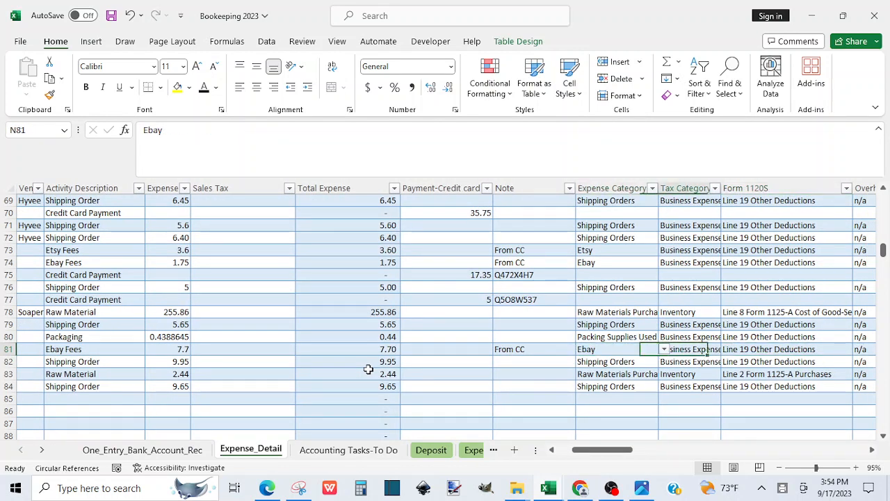
pyautogui.press('Tab')
pyautogui.press('Tab')
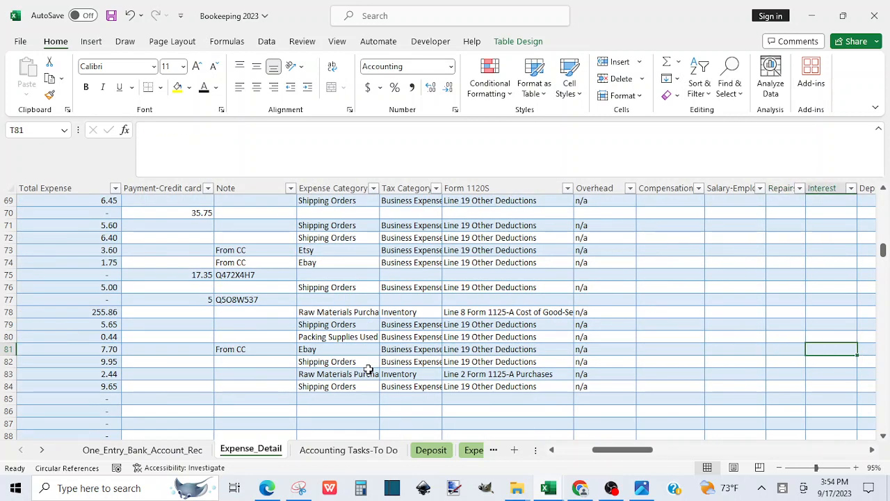
# Trace the row 81 expense through the Other Deductions, Platform fee and Ebay columns, returning to the Subsidiary column
pyautogui.press('Tab')
pyautogui.press('Tab')
pyautogui.press('Tab')
pyautogui.press('Tab')
pyautogui.press('Tab')
pyautogui.press('Tab')
pyautogui.press('Tab')
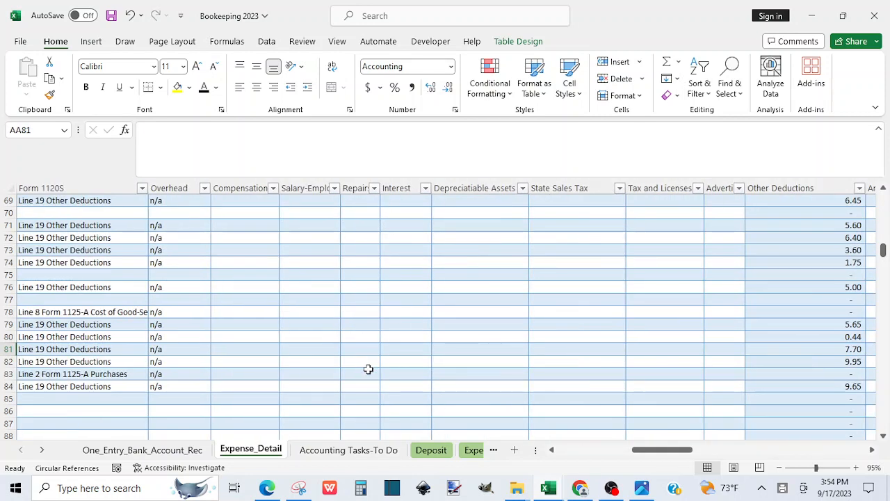
pyautogui.press('Tab')
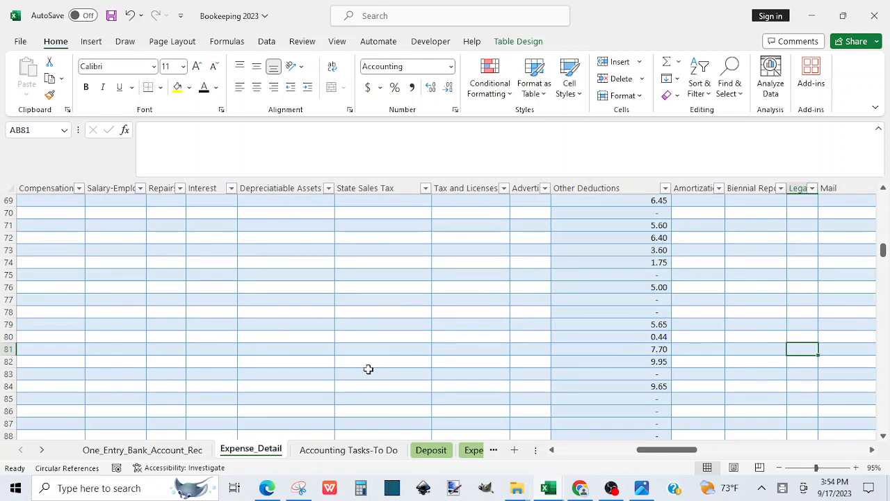
pyautogui.press('Left')
pyautogui.press('Left')
pyautogui.press('Left')
pyautogui.press('Left')
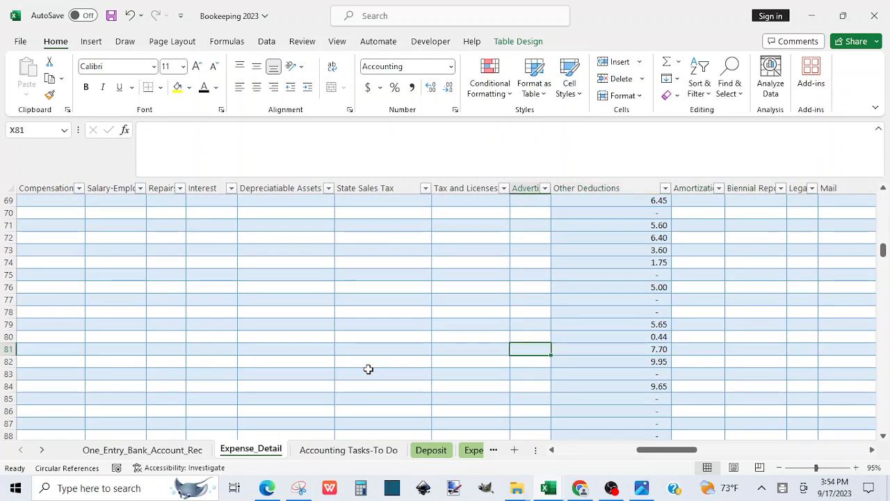
pyautogui.press('Right')
pyautogui.press('Right')
pyautogui.press('Right')
pyautogui.press('Right')
pyautogui.press('Right')
pyautogui.press('Right')
pyautogui.press('Right')
pyautogui.press('Right')
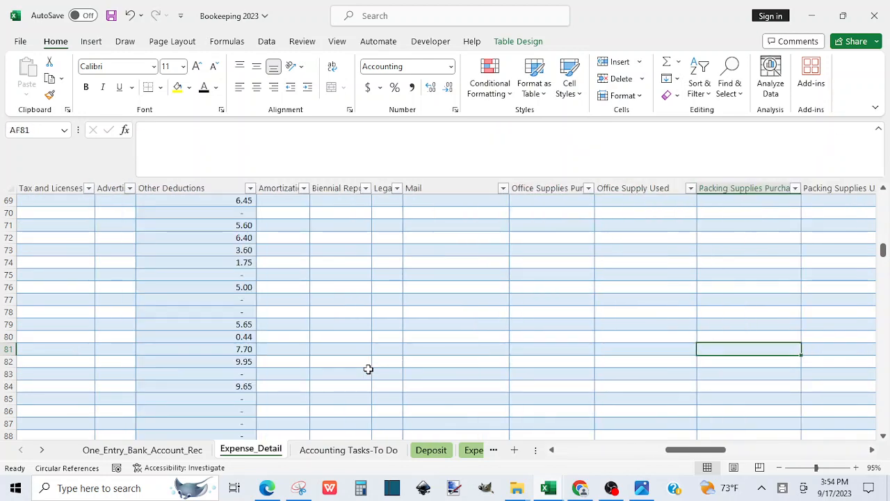
pyautogui.press('Right')
pyautogui.press('Right')
pyautogui.press('Right')
pyautogui.press('Right')
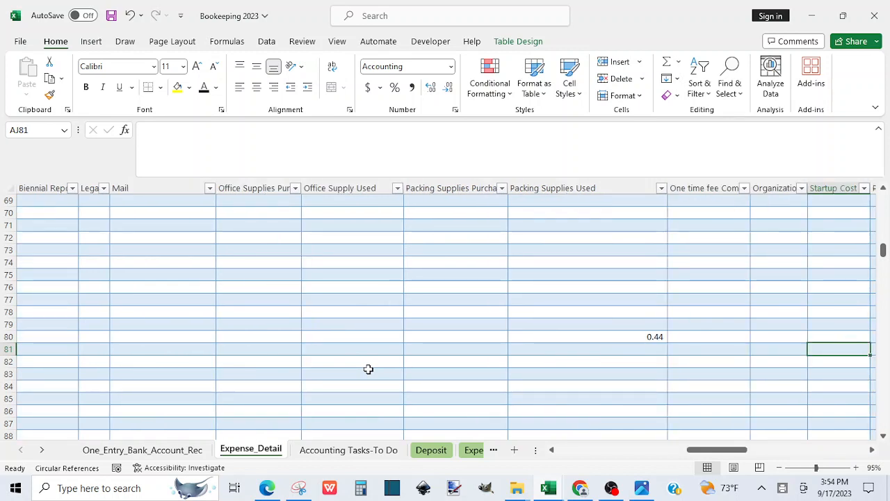
pyautogui.press('Right')
pyautogui.press('Right')
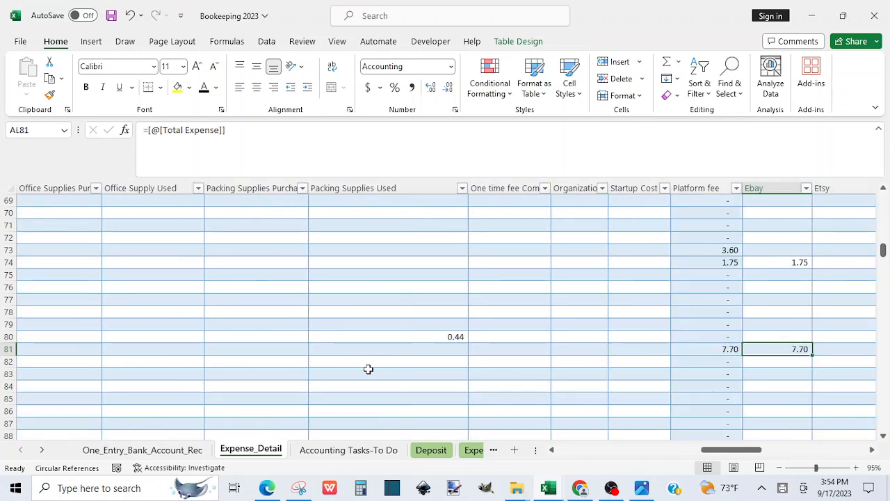
pyautogui.press('Left')
pyautogui.press('Left')
pyautogui.press('Left')
pyautogui.press('Left')
pyautogui.press('Left')
pyautogui.press('Left')
pyautogui.press('Left')
pyautogui.press('Left')
pyautogui.press('Left')
pyautogui.press('Left')
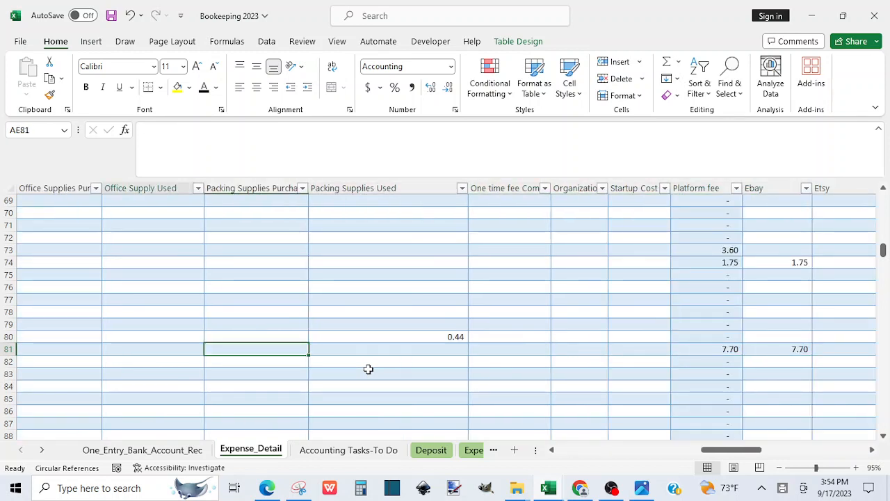
pyautogui.press('Left')
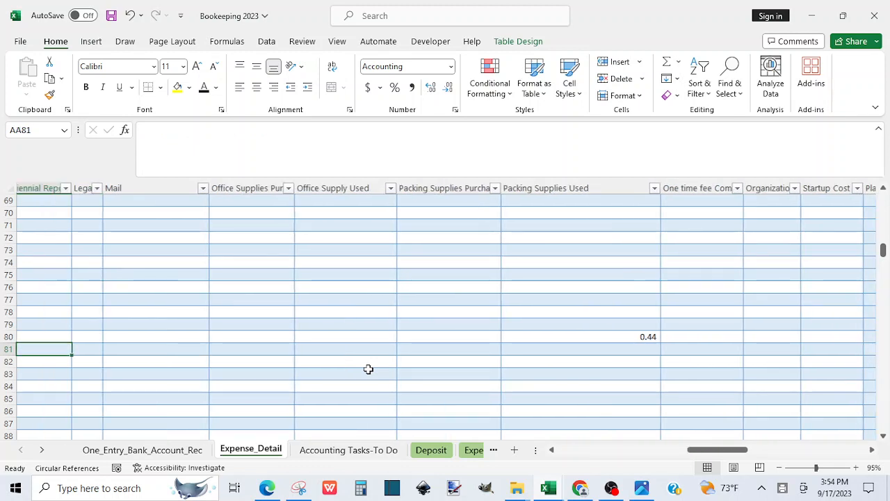
pyautogui.press('Left')
pyautogui.press('Left')
pyautogui.press('Left')
pyautogui.press('Left')
pyautogui.press('Left')
pyautogui.press('Left')
pyautogui.press('Left')
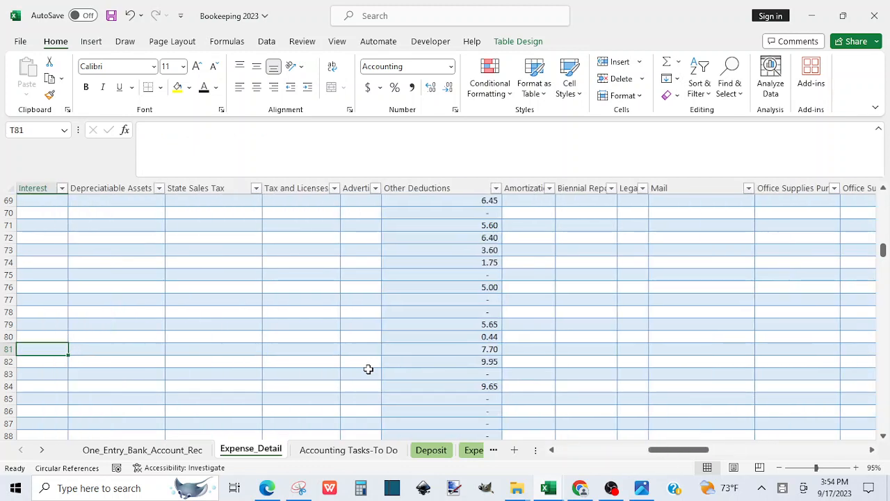
pyautogui.press('Left')
pyautogui.press('Left')
pyautogui.press('Left')
pyautogui.press('Left')
pyautogui.press('Left')
pyautogui.press('Left')
pyautogui.press('Left')
pyautogui.press('Left')
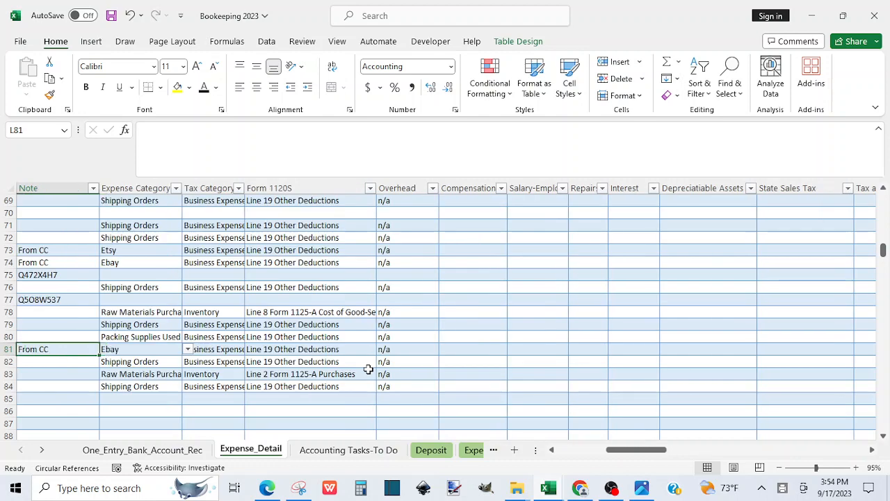
pyautogui.press('Left')
pyautogui.press('Left')
pyautogui.press('Left')
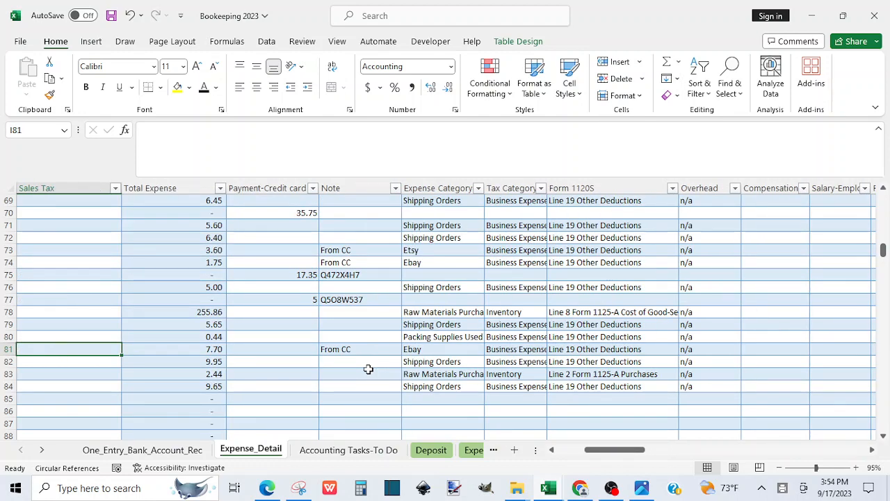
pyautogui.press('Left')
pyautogui.press('Left')
pyautogui.press('Left')
pyautogui.press('Left')
pyautogui.press('Left')
pyautogui.press('Left')
pyautogui.press('Left')
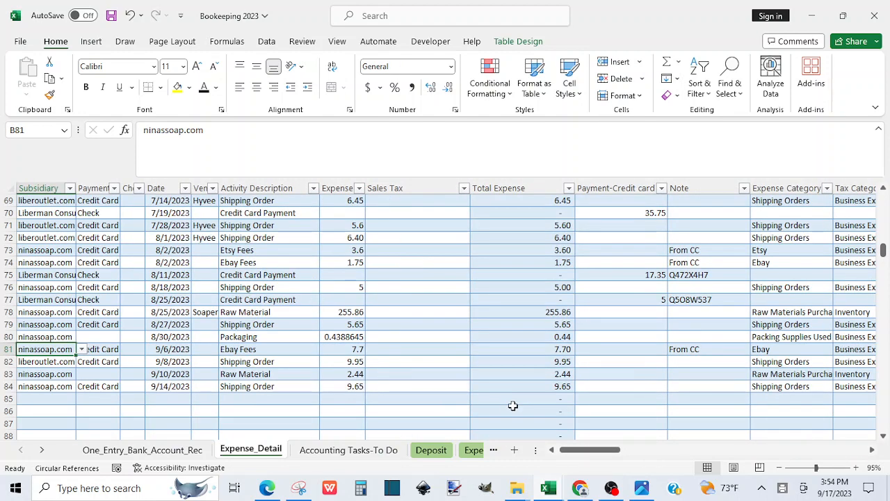
# Check the September Ebay amount and its month heading in the monthly expense summary on the Expense-Mo sheet
pyautogui.click(471, 452)
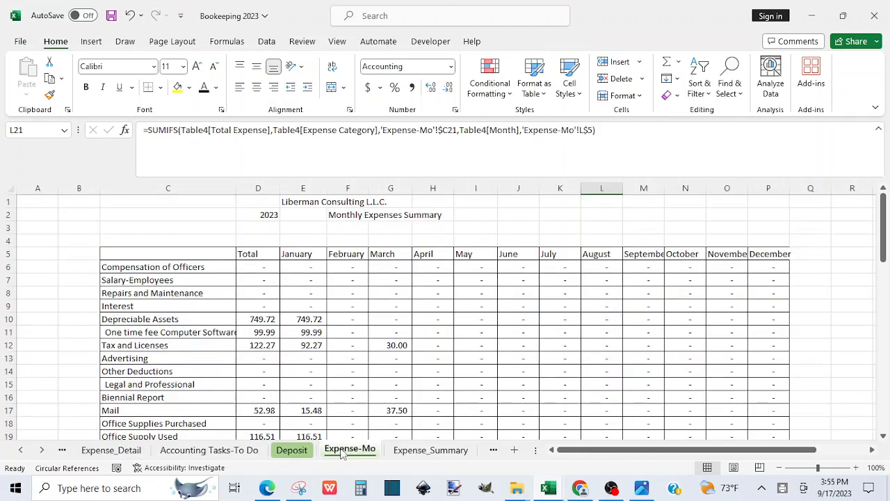
pyautogui.click(884, 437)
pyautogui.click(883, 436)
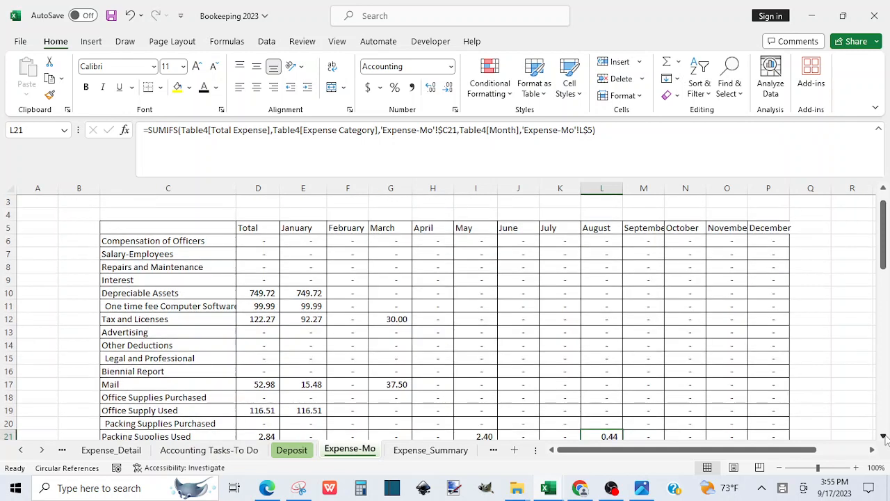
pyautogui.click(883, 436)
pyautogui.click(884, 436)
pyautogui.click(883, 436)
pyautogui.click(883, 436)
pyautogui.scroll(-2, 514, 411)
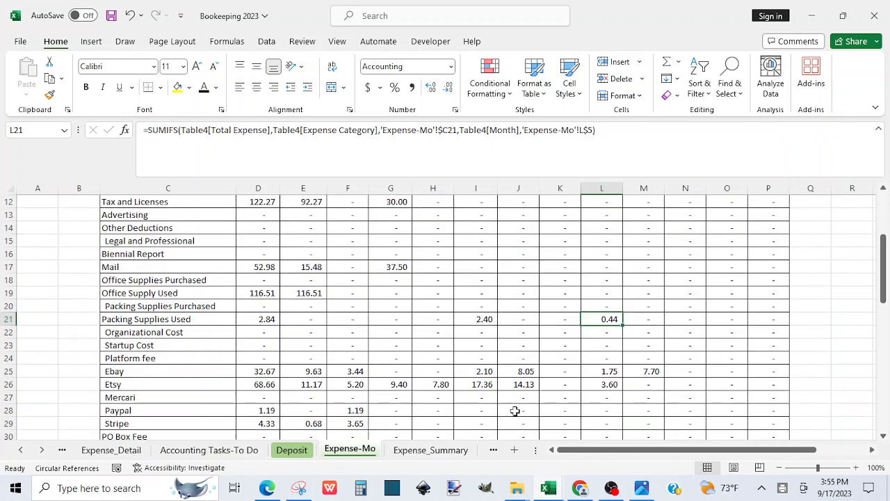
pyautogui.click(137, 371)
pyautogui.click(633, 371)
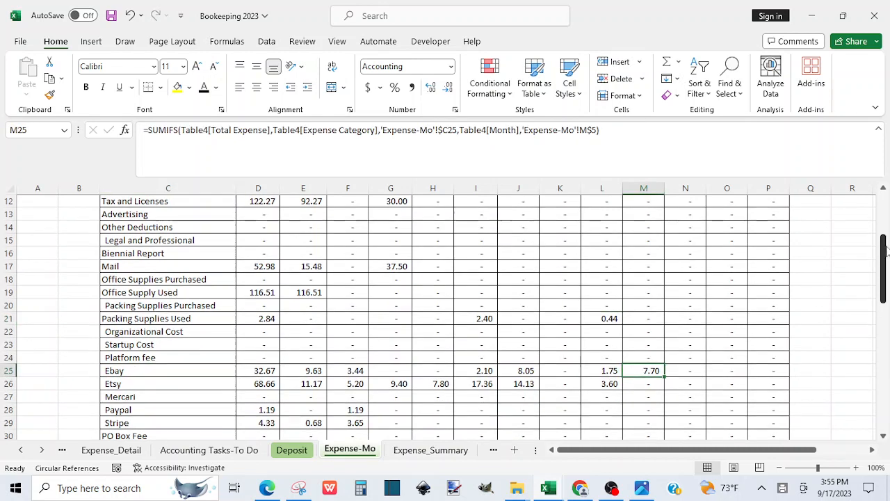
pyautogui.moveTo(885, 258); pyautogui.dragTo(885, 227)
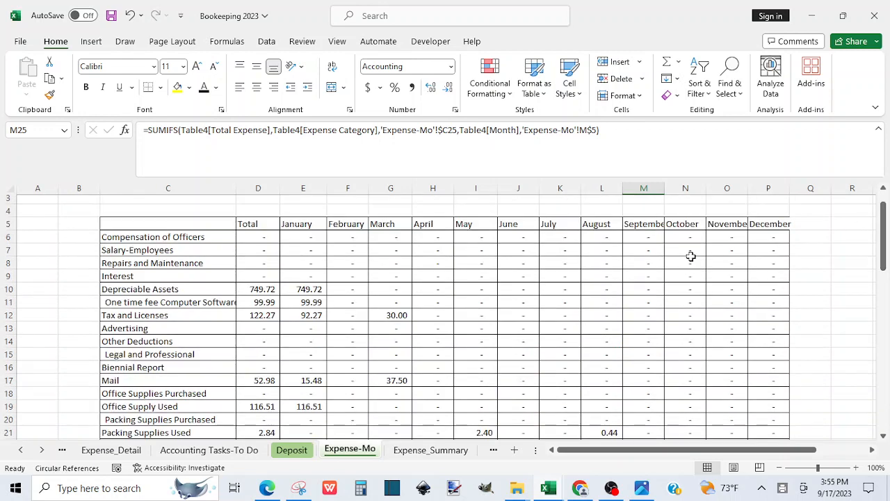
# Select the entire September column in Expense-Mo and review its expense amounts down to the platform fees
pyautogui.hotkey('alt', 'Tab')
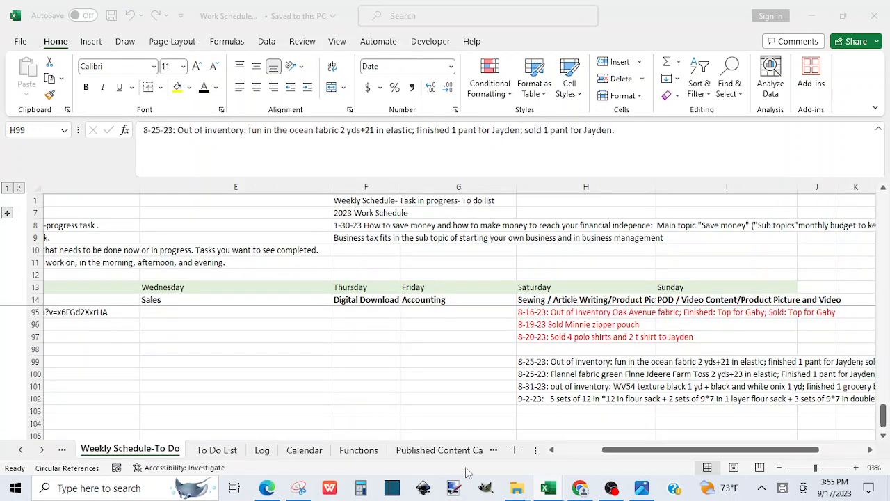
pyautogui.moveTo(550, 489)
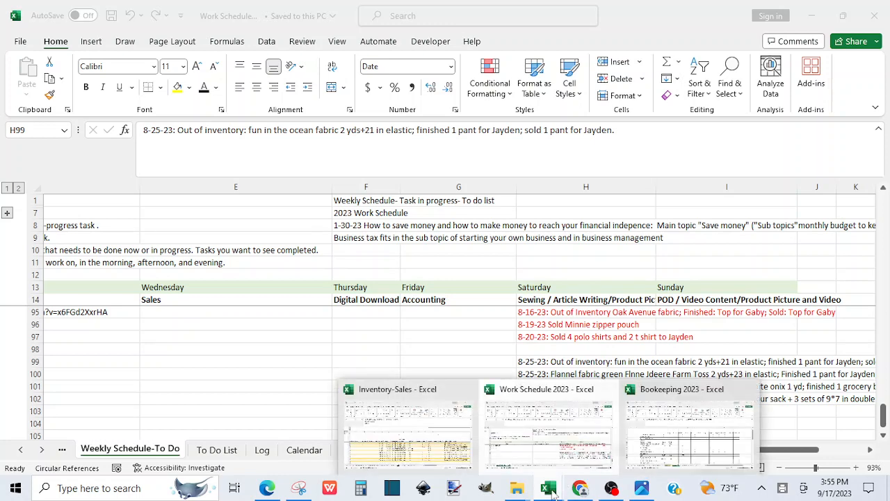
pyautogui.click(720, 430)
pyautogui.click(642, 186)
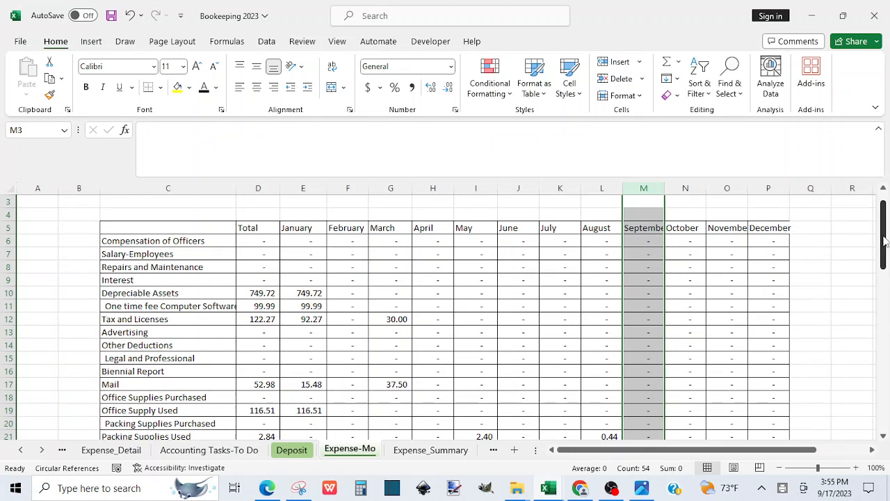
pyautogui.moveTo(883, 241); pyautogui.dragTo(888, 271)
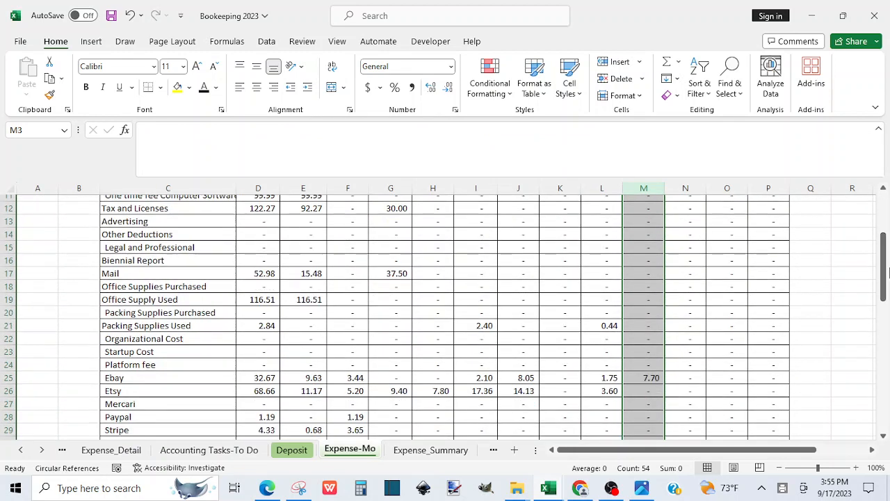
# Save the Bookeeping 2023 workbook and return to the Expense_Detail sheet
pyautogui.click(111, 15)
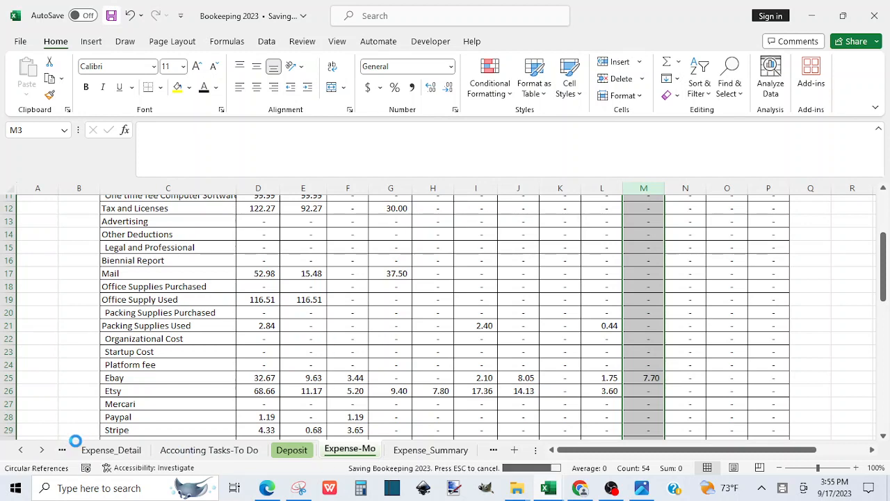
pyautogui.click(103, 450)
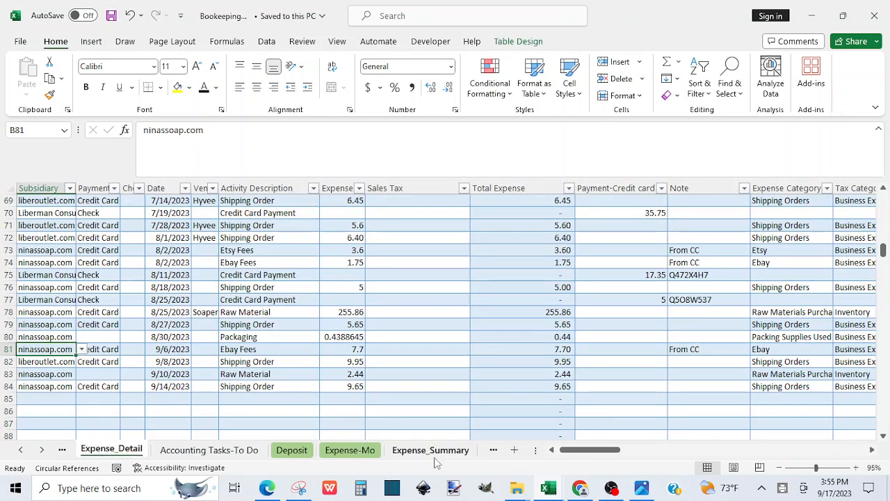
# Compare the statement images CC 9-15-23, CC 9-15-23_2 and CC 9-15-23_3 with the expenses and credit card payments in Expense_Detail
pyautogui.click(642, 490)
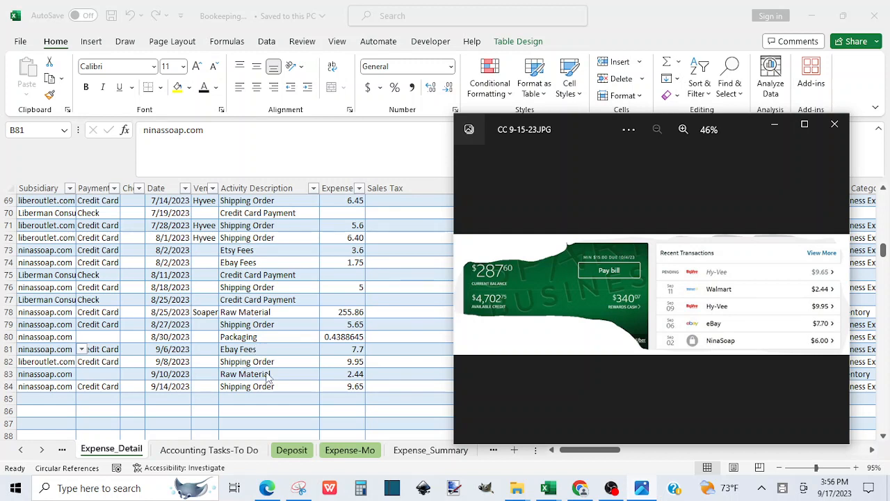
pyautogui.hotkey('alt', 'Tab')
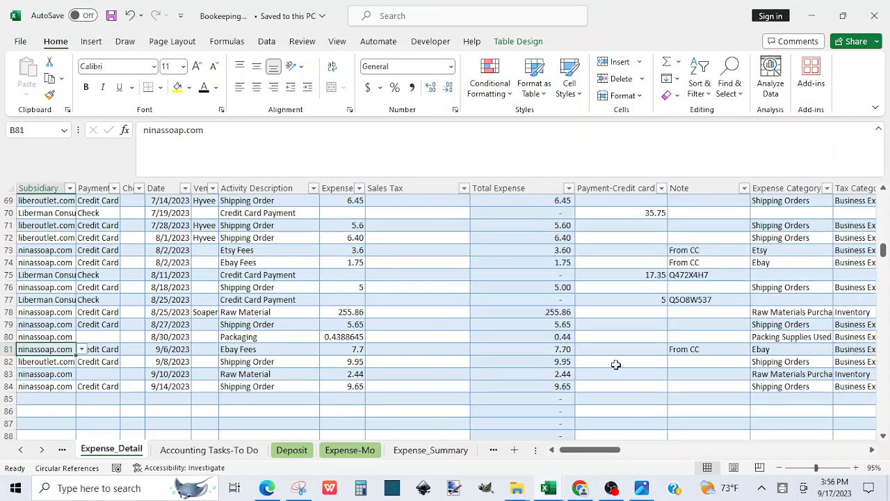
pyautogui.click(635, 300)
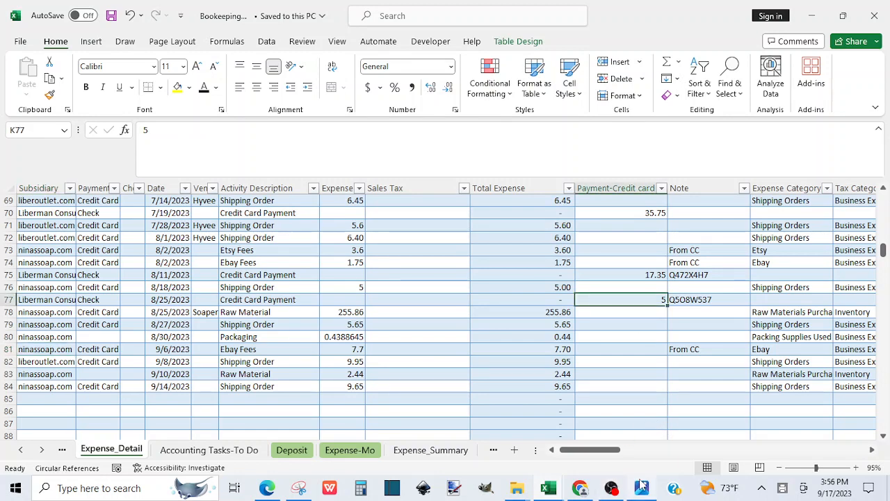
pyautogui.moveTo(641, 487)
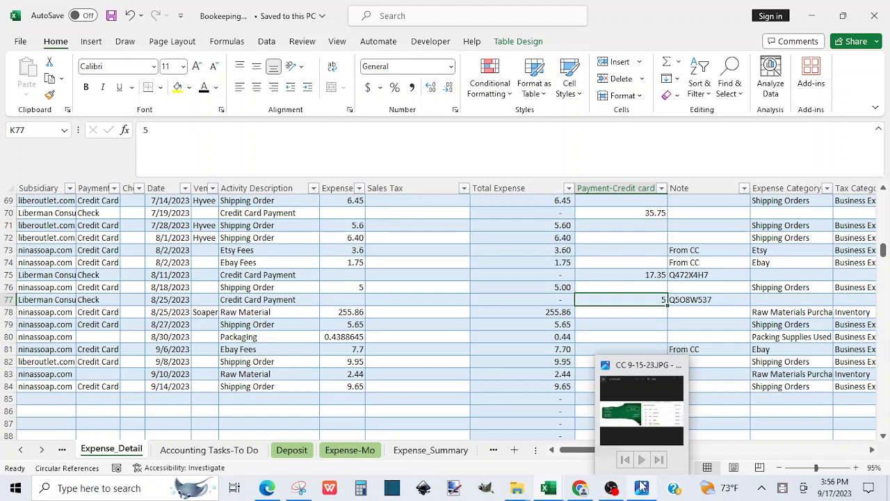
pyautogui.click(641, 428)
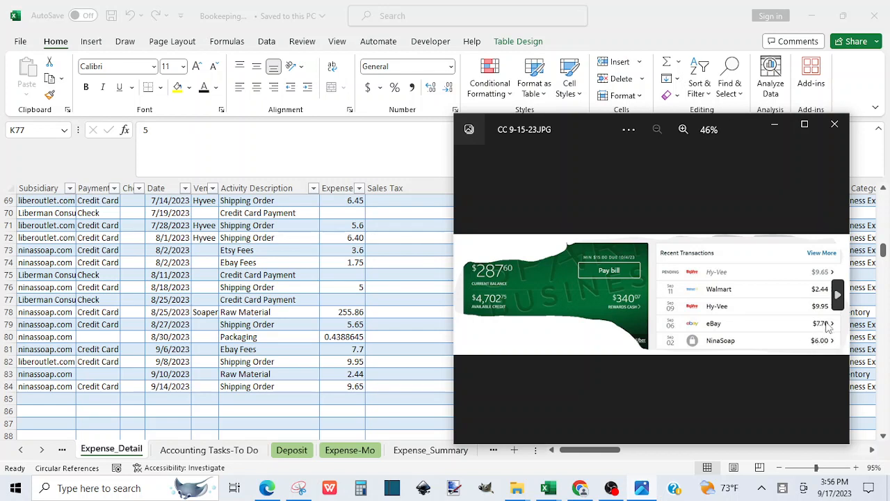
pyautogui.click(838, 295)
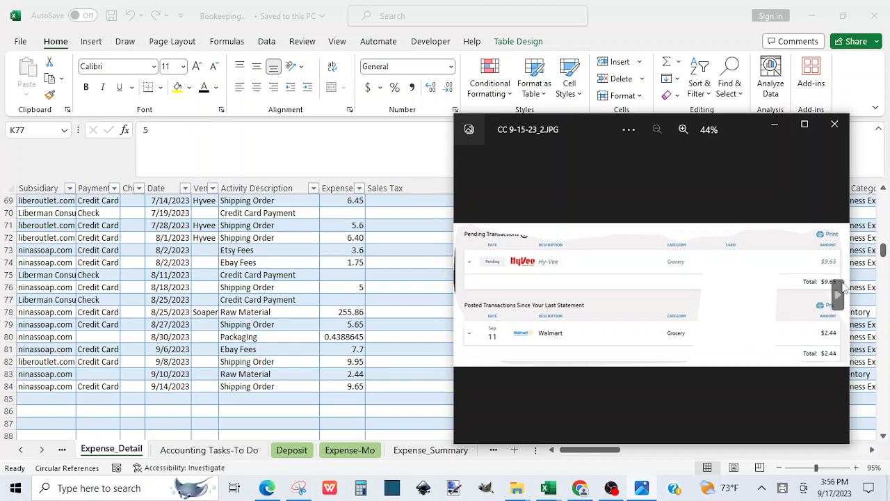
pyautogui.click(839, 295)
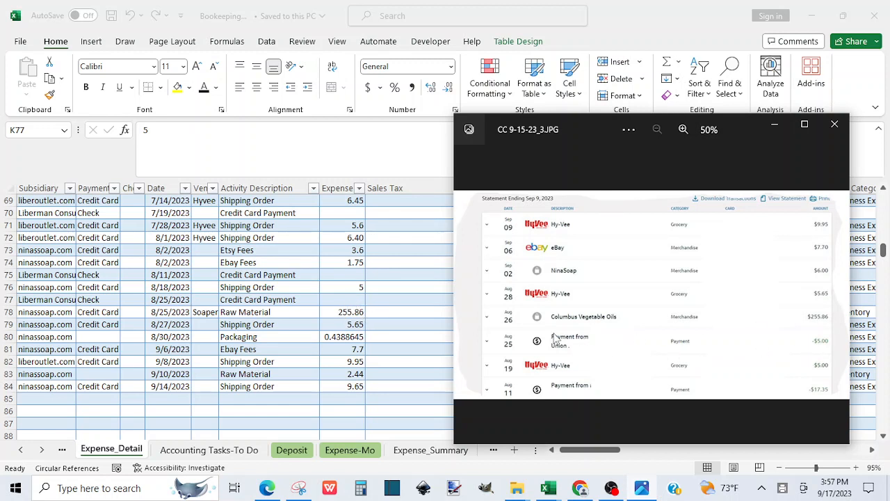
pyautogui.hotkey('alt', 'Tab')
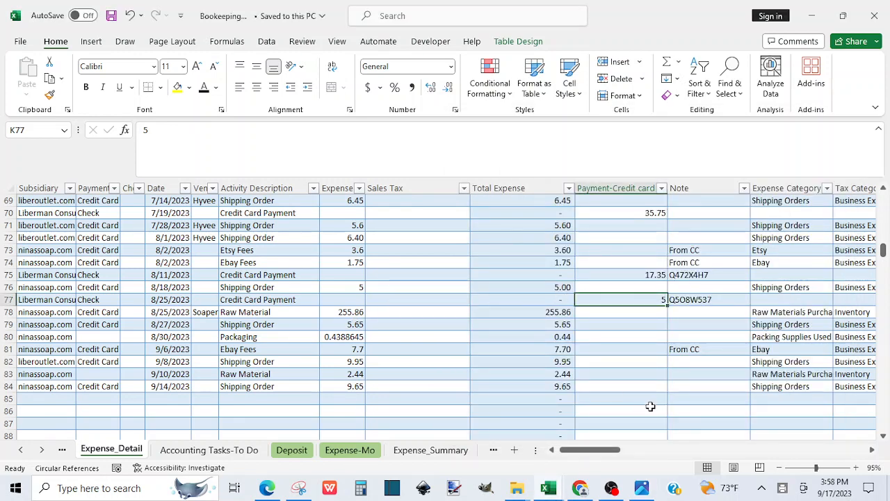
# Check the 8/18/2023 shipping expense and 8/11/2023 card payment in Expense_Detail against CC 9-15-23_3, glancing at the Soap Oils order image
pyautogui.click(640, 487)
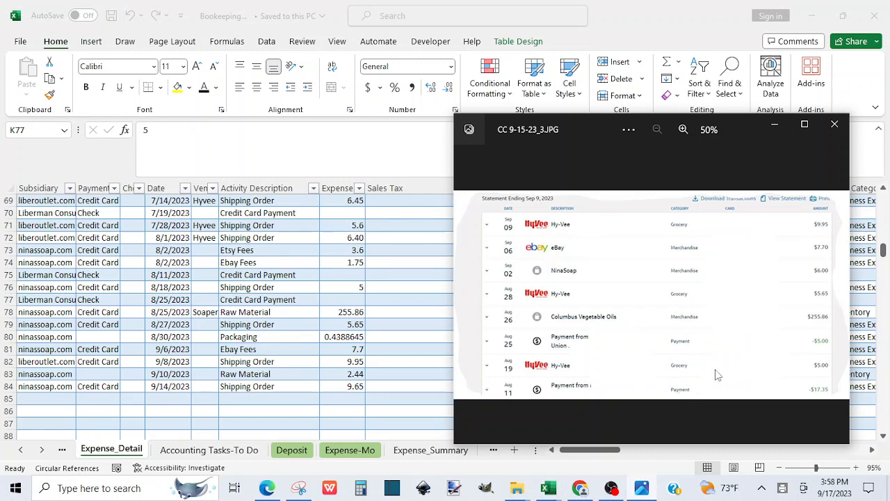
pyautogui.click(353, 283)
pyautogui.click(355, 287)
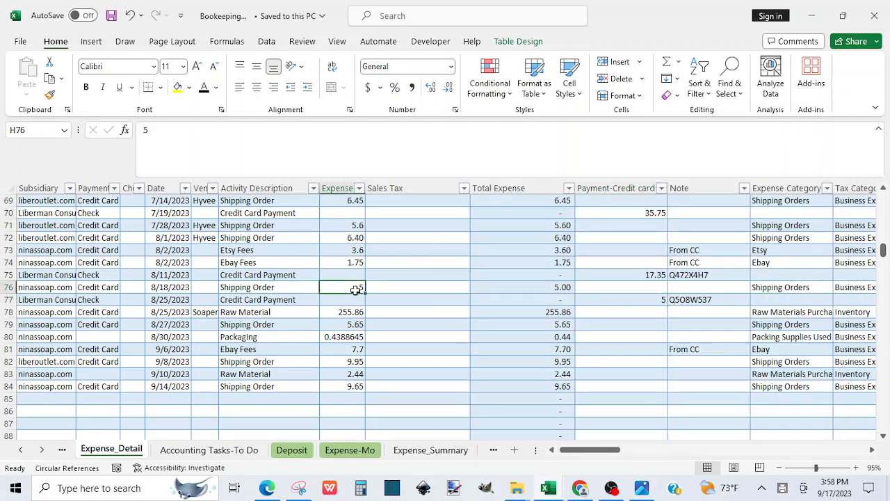
pyautogui.click(641, 489)
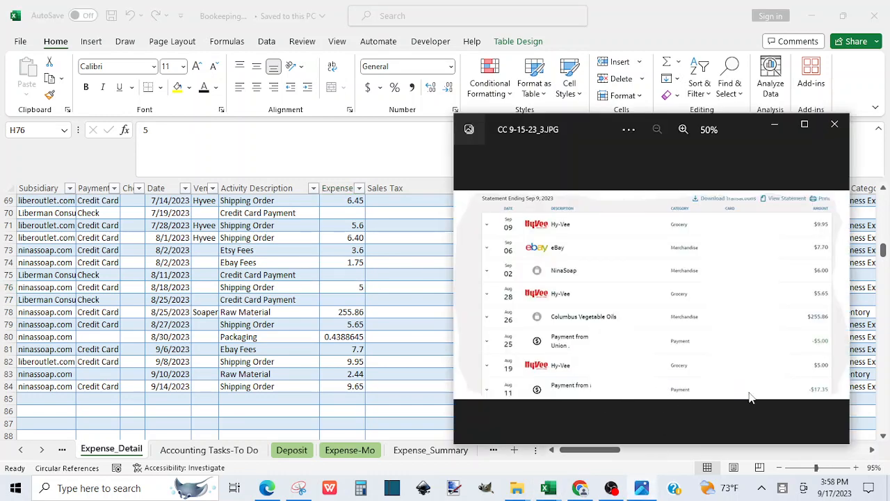
pyautogui.hotkey('alt', 'Tab')
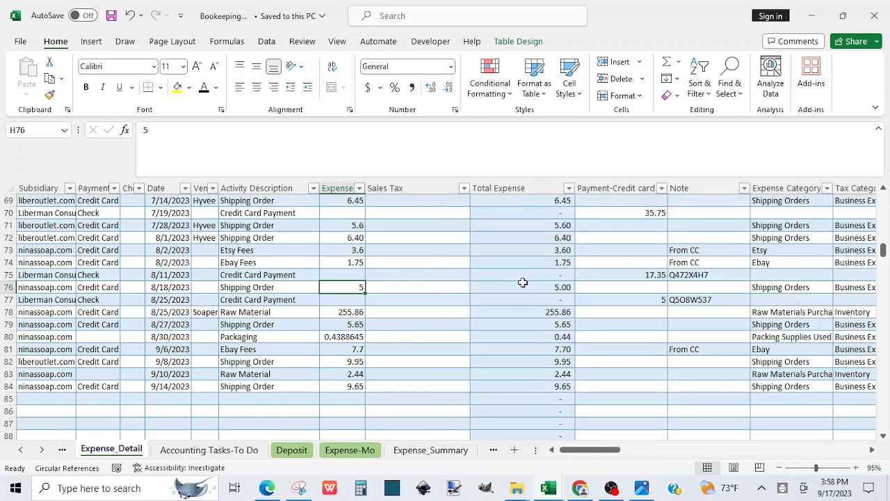
pyautogui.click(639, 276)
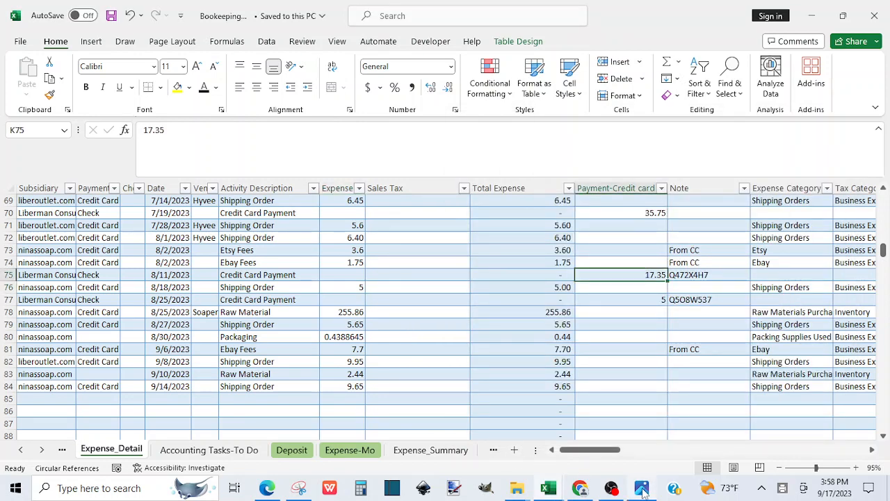
pyautogui.moveTo(643, 489)
pyautogui.click(659, 471)
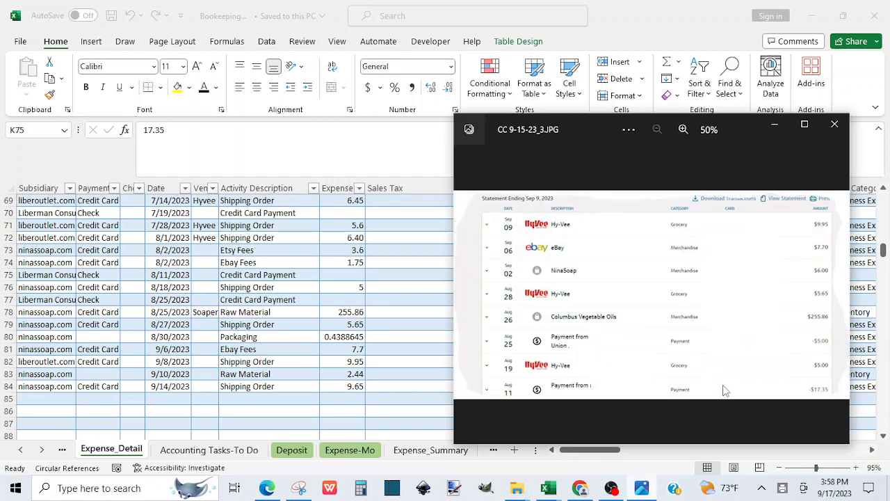
pyautogui.click(836, 296)
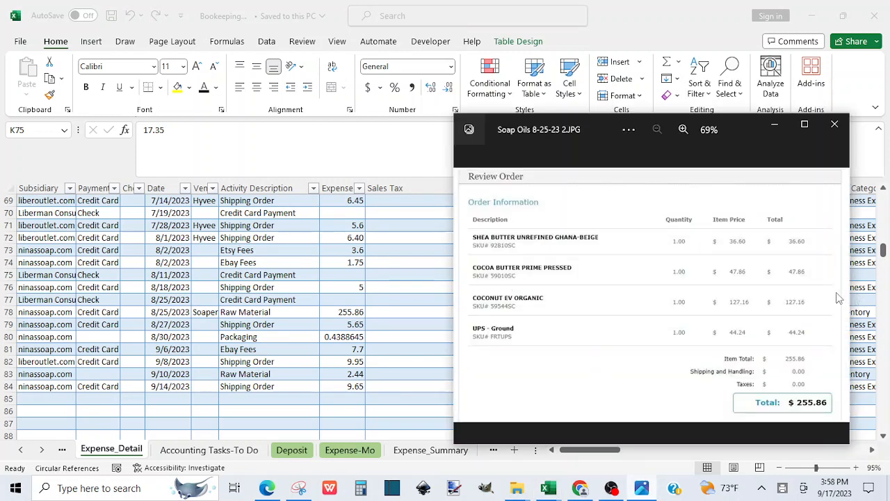
pyautogui.click(465, 294)
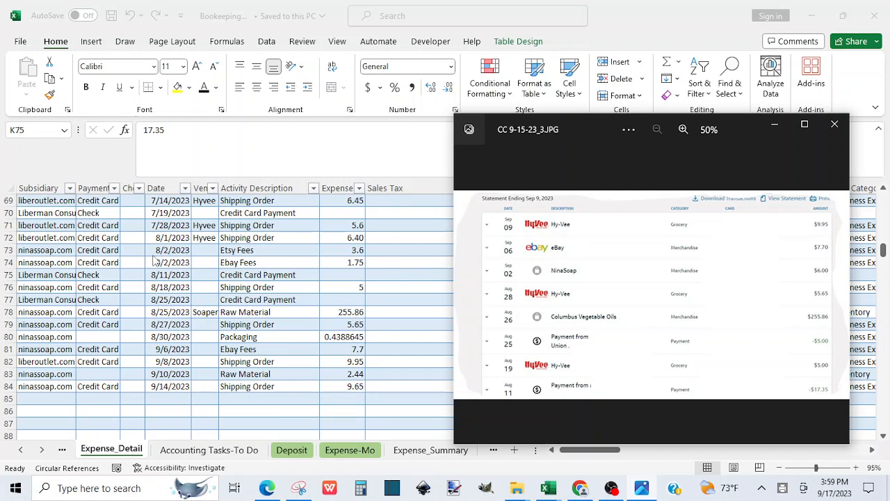
# Save the Bookeeping 2023 workbook and bring up the Soap Oils 8-25-23 2 order image
pyautogui.click(121, 55)
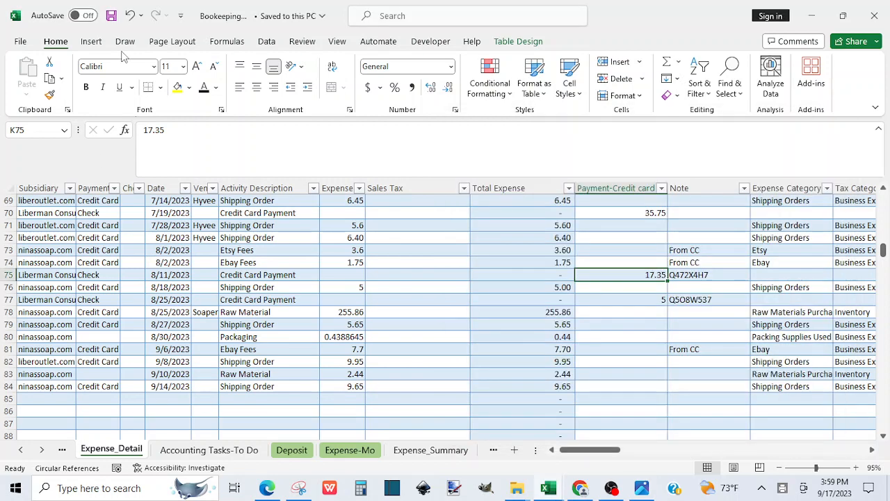
pyautogui.click(110, 14)
pyautogui.click(638, 491)
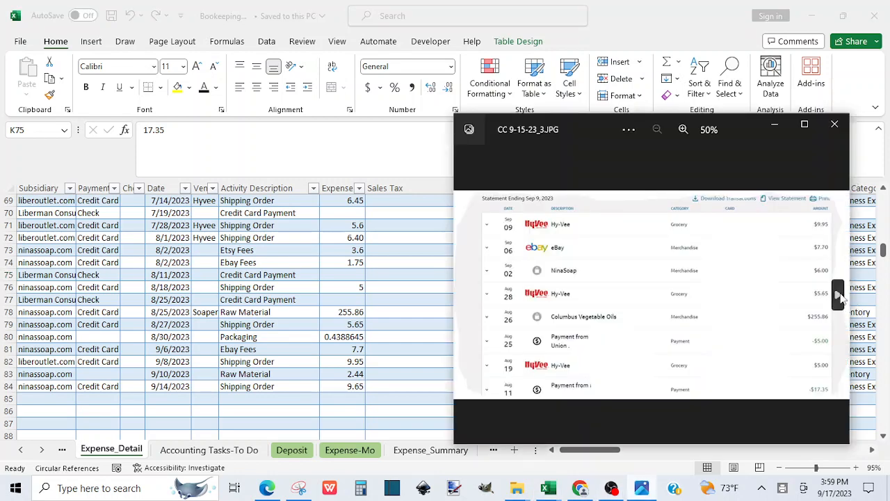
pyautogui.click(839, 295)
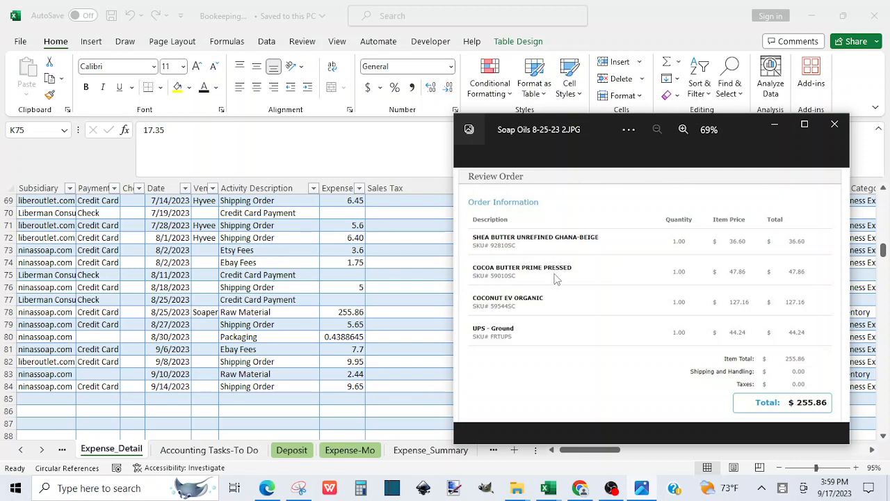
# Switch to the Inventory-Sales workbook and open its Raw Materials sheet
pyautogui.moveTo(549, 490)
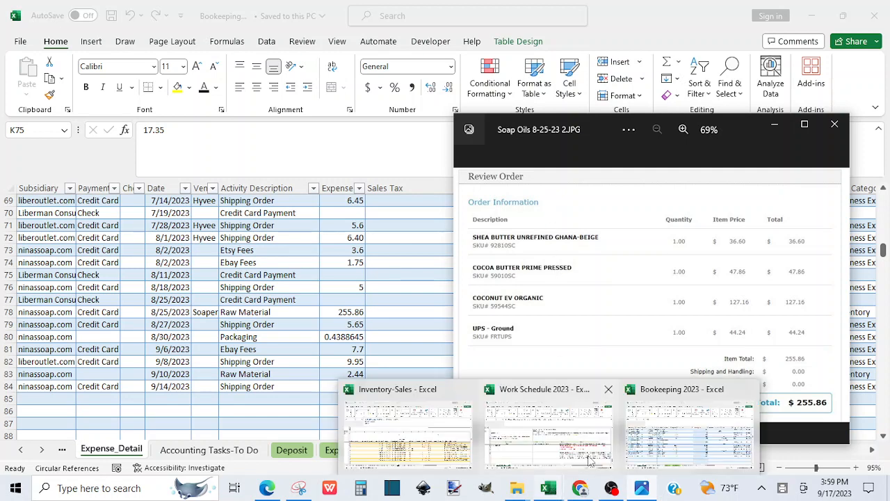
pyautogui.click(402, 457)
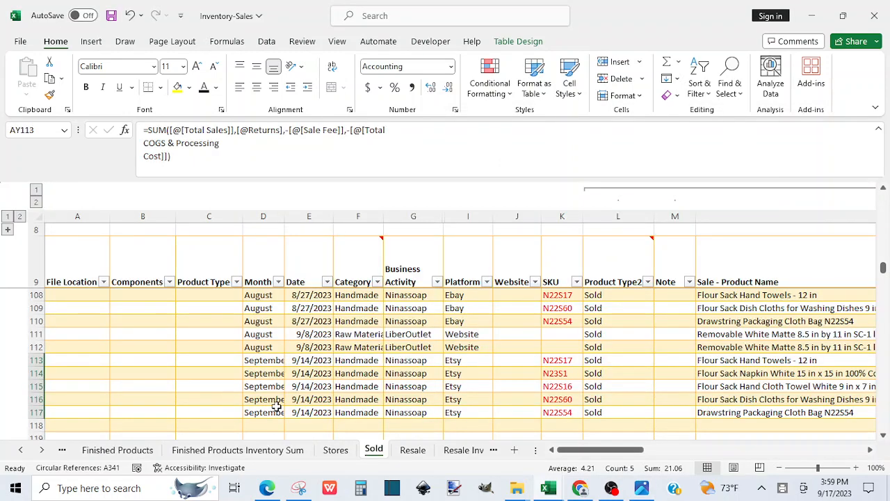
pyautogui.click(21, 449)
pyautogui.click(20, 449)
pyautogui.click(20, 449)
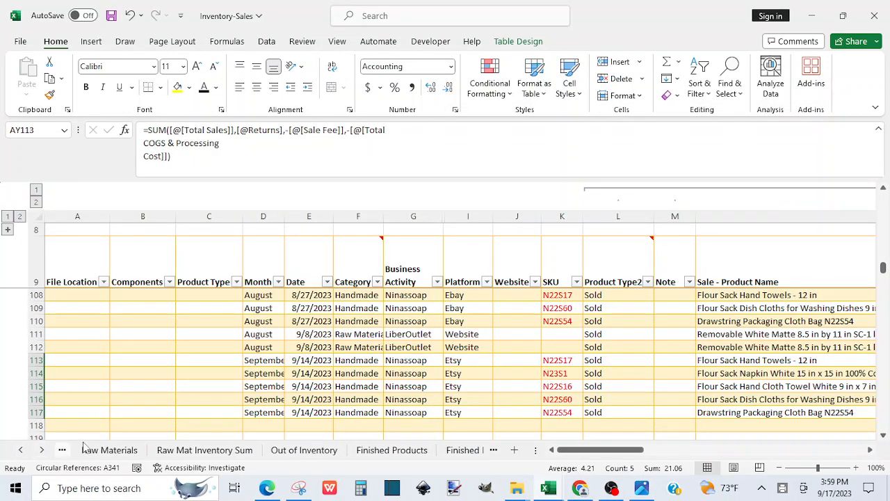
pyautogui.click(106, 450)
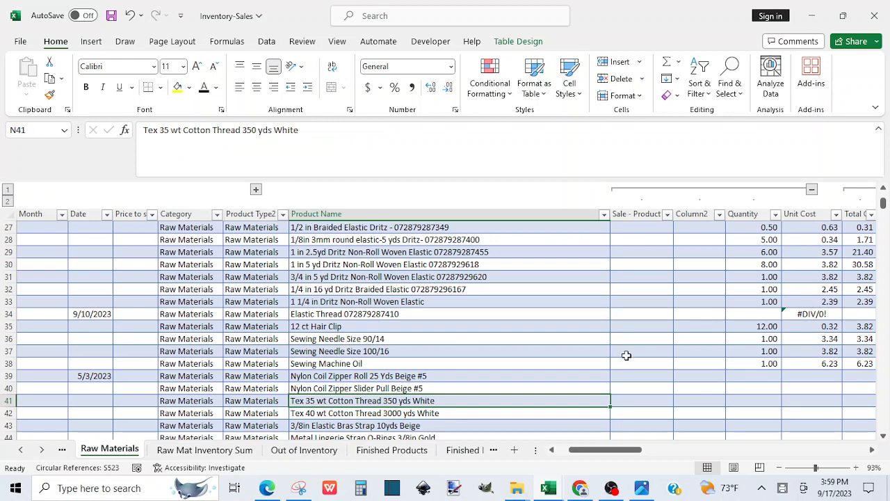
# Insert three blank rows between the last 56 FL Oz Unrefinded Coconut Oil row and the first 101 floz Olive Oil row
pyautogui.moveTo(884, 201); pyautogui.dragTo(887, 198)
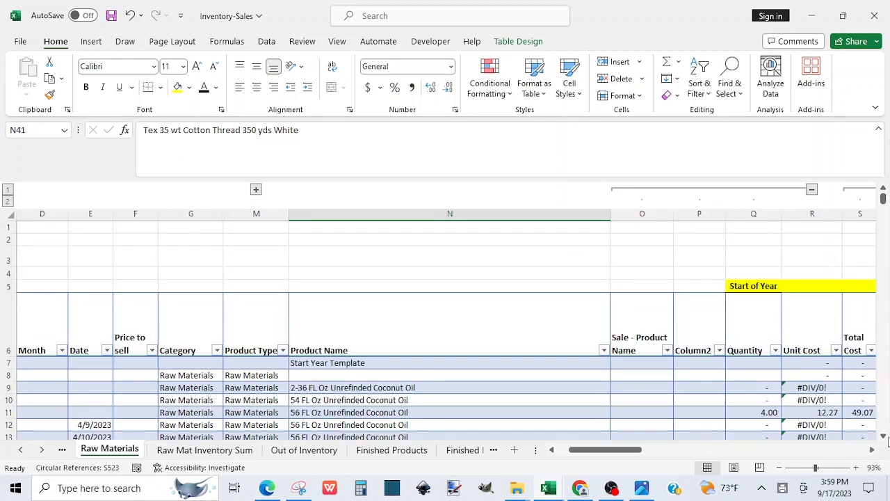
pyautogui.click(884, 437)
pyautogui.click(884, 437)
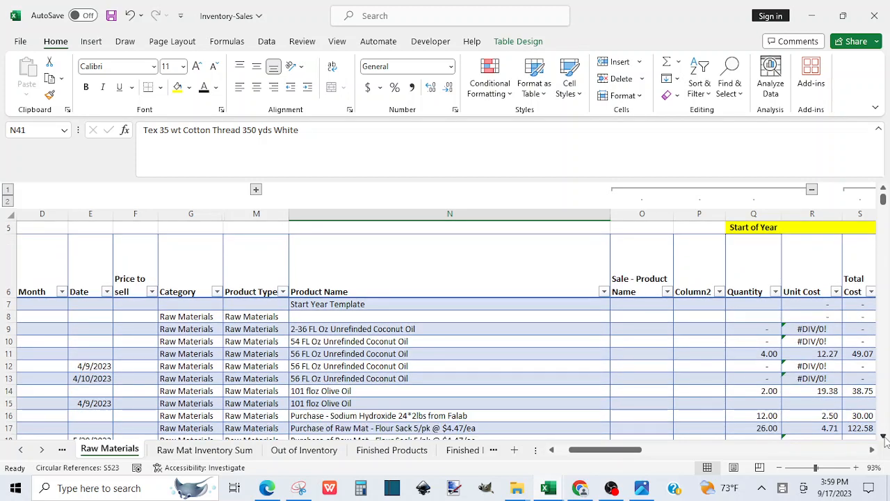
pyautogui.click(884, 436)
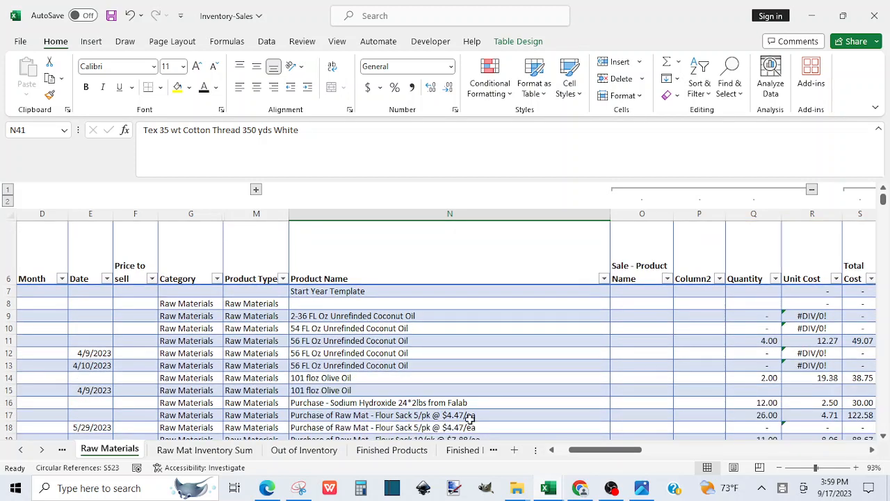
pyautogui.click(5, 377)
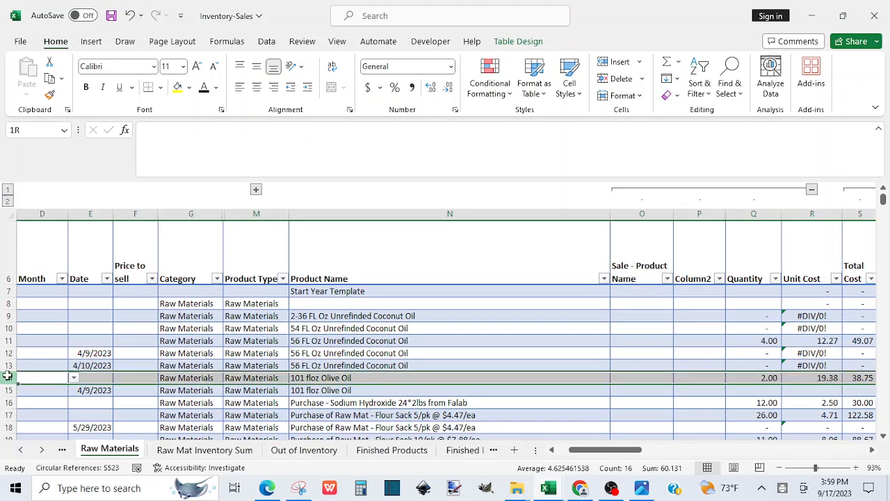
pyautogui.moveTo(7, 375); pyautogui.dragTo(5, 402)
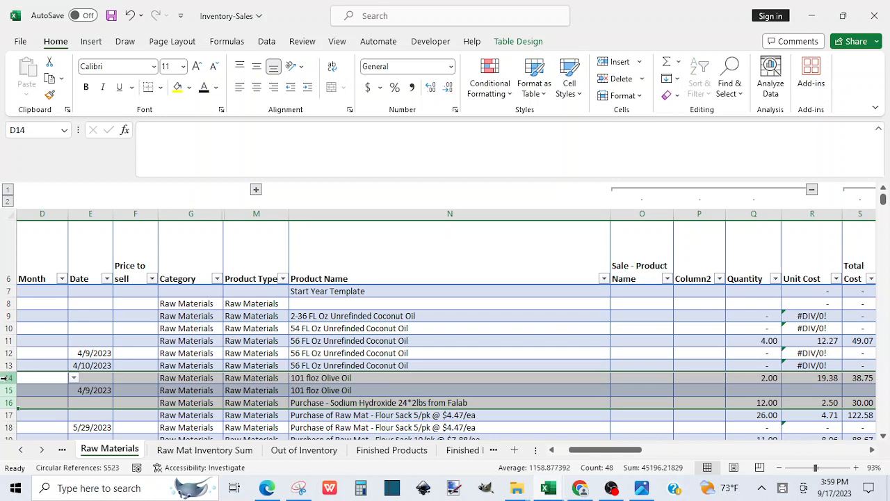
pyautogui.rightClick(4, 378)
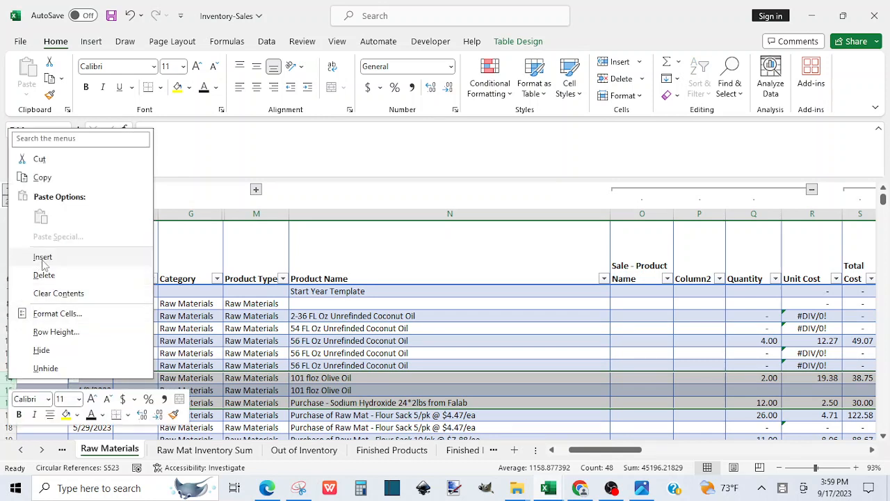
pyautogui.click(43, 257)
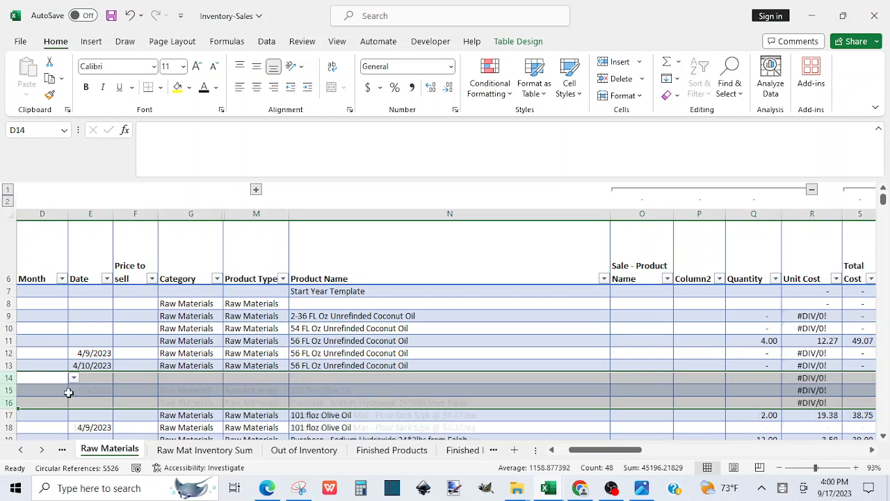
# Try to copy the 4/10/2023 56 FL Oz Unrefinded Coconut Oil row into the three blank rows below it
pyautogui.click(5, 366)
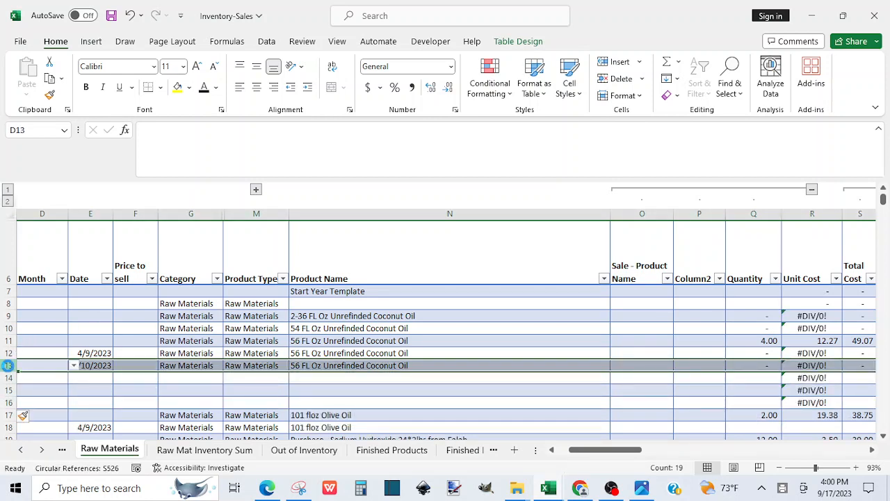
pyautogui.hotkey('ctrl', 'c')
pyautogui.moveTo(4, 376); pyautogui.dragTo(4, 402)
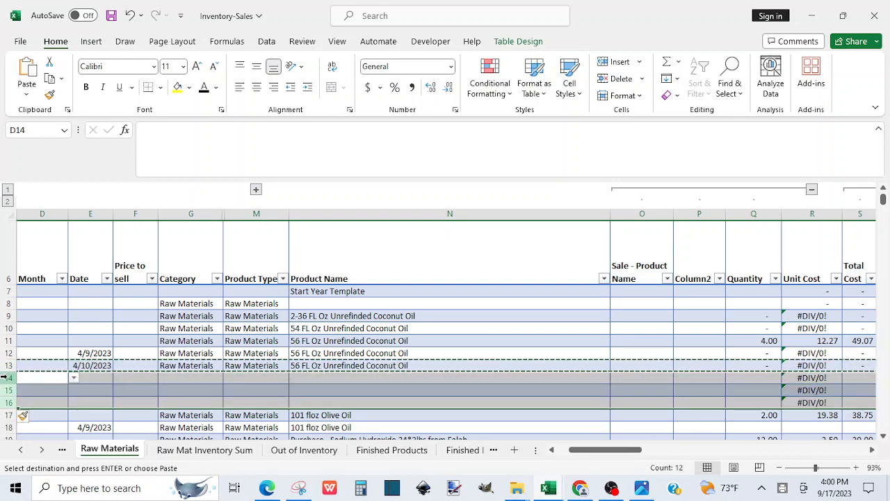
pyautogui.rightClick(8, 378)
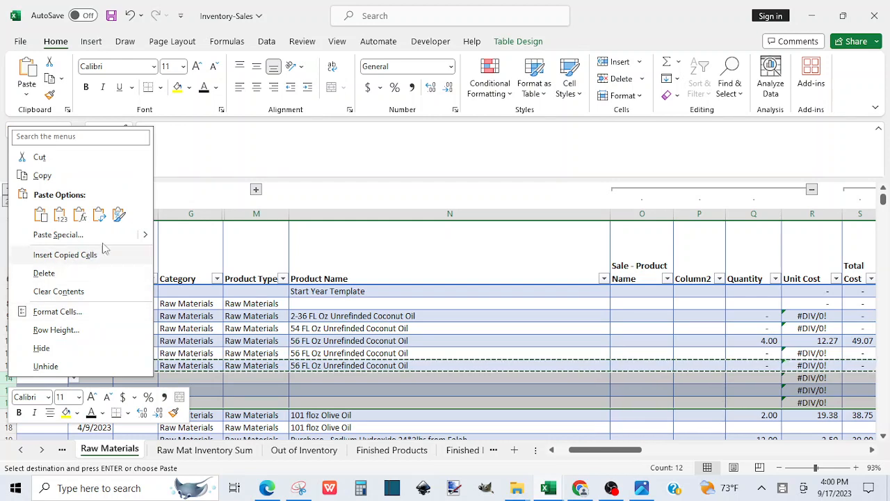
pyautogui.moveTo(145, 238)
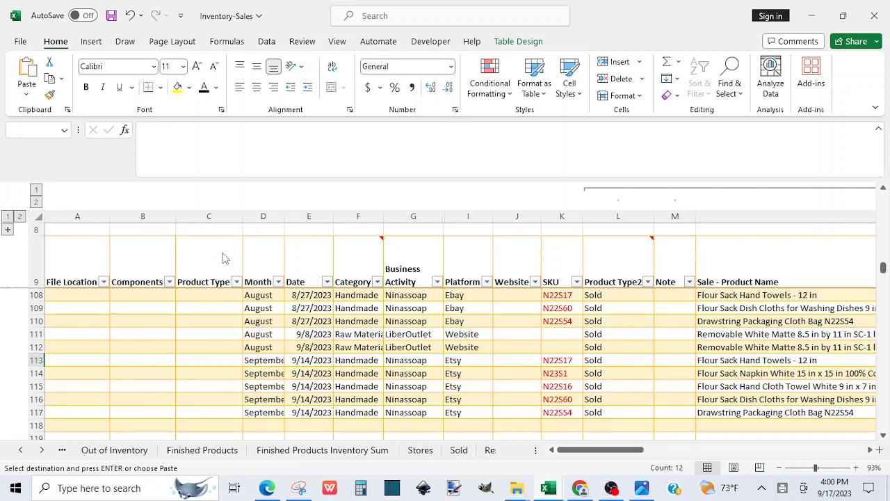
# Close the Inventory-Sales workbook without saving and discard the large clipboard contents
pyautogui.scroll(-1, 224, 258)
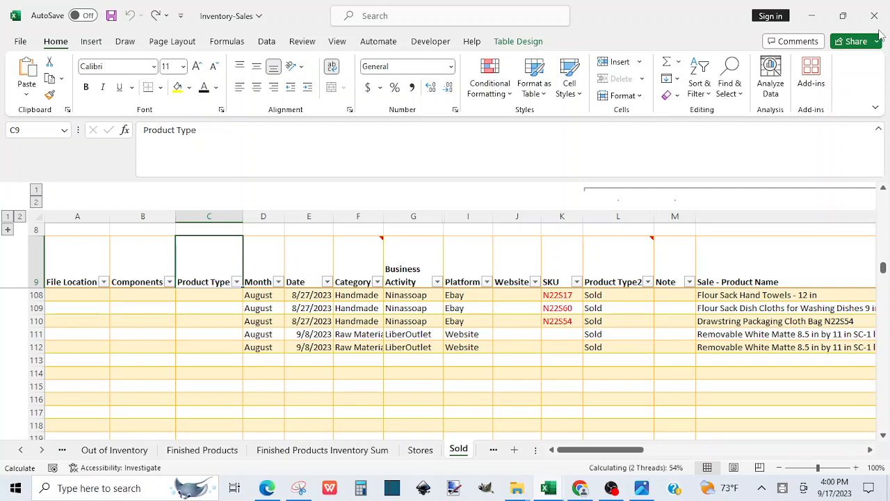
pyautogui.click(423, 287)
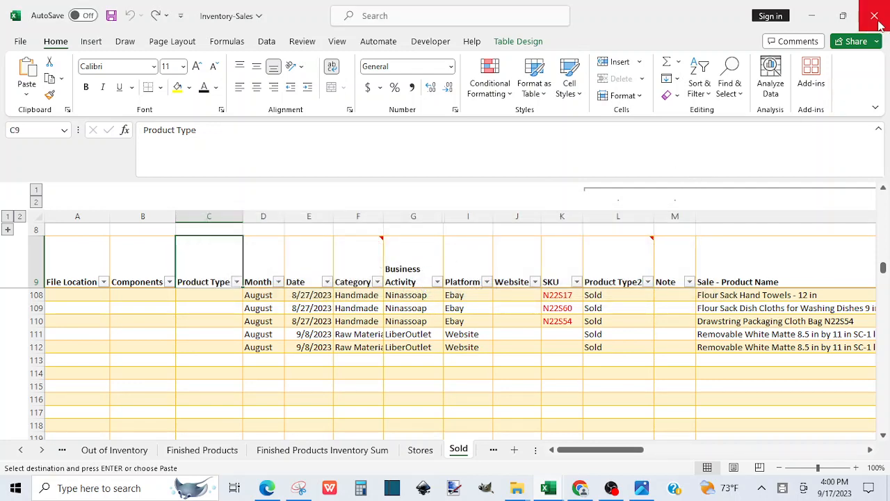
pyautogui.click(876, 16)
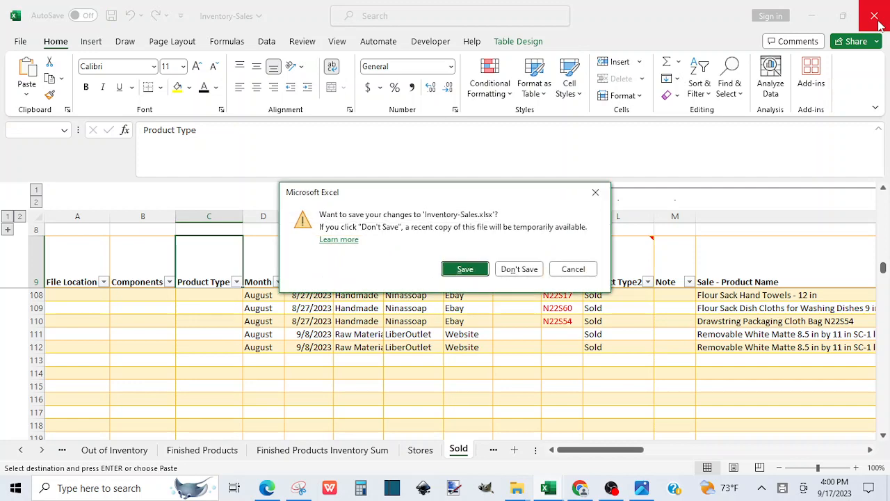
pyautogui.click(521, 271)
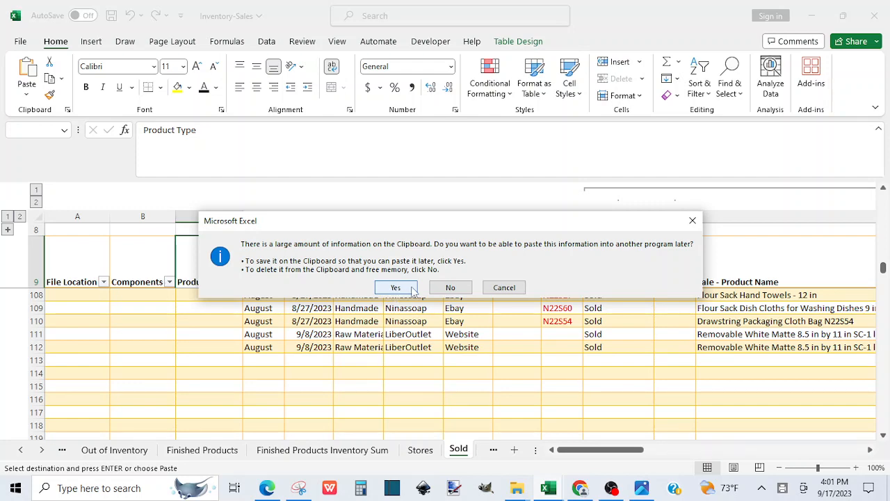
pyautogui.click(440, 289)
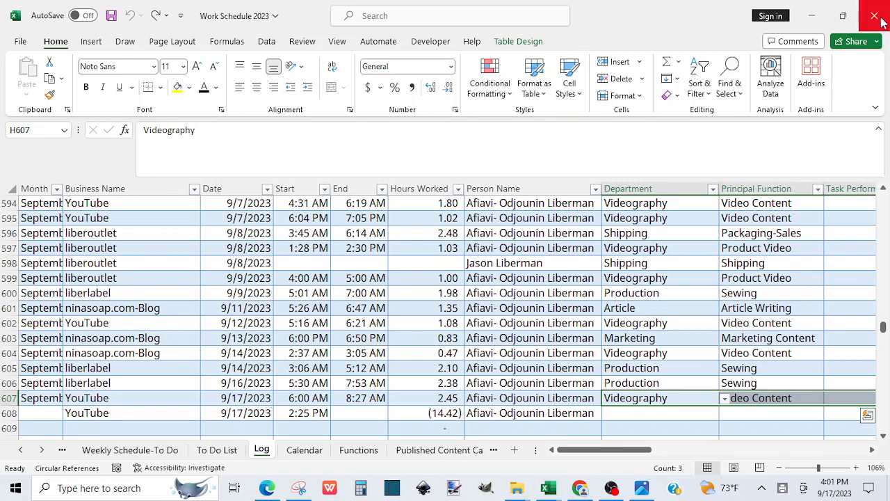
# Close the Work Schedule 2023 and Bookeeping 2023 workbooks without saving their changes
pyautogui.click(880, 21)
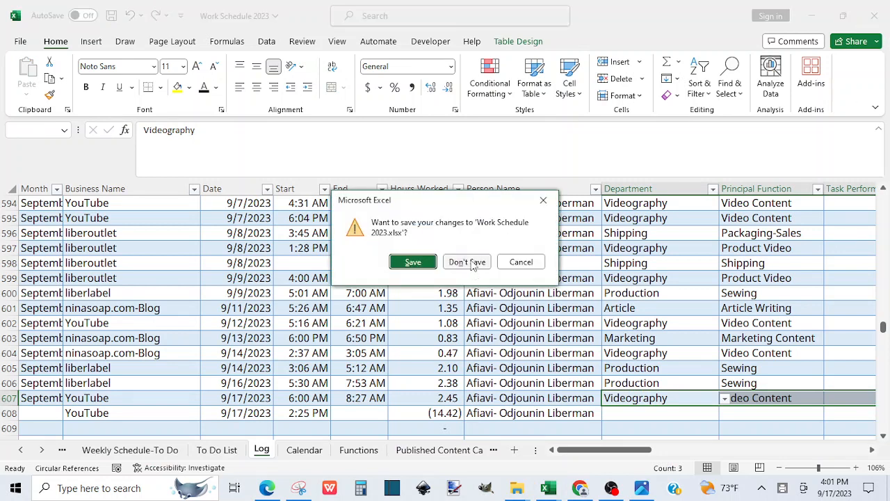
pyautogui.click(467, 262)
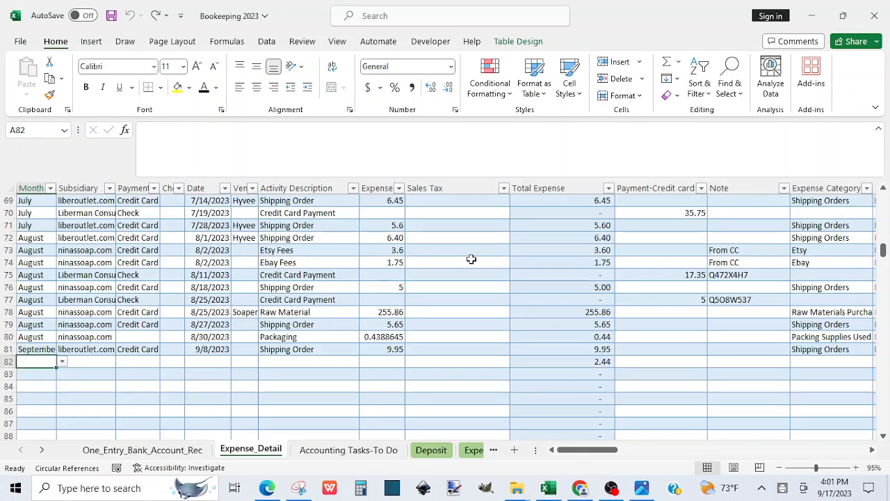
pyautogui.click(881, 19)
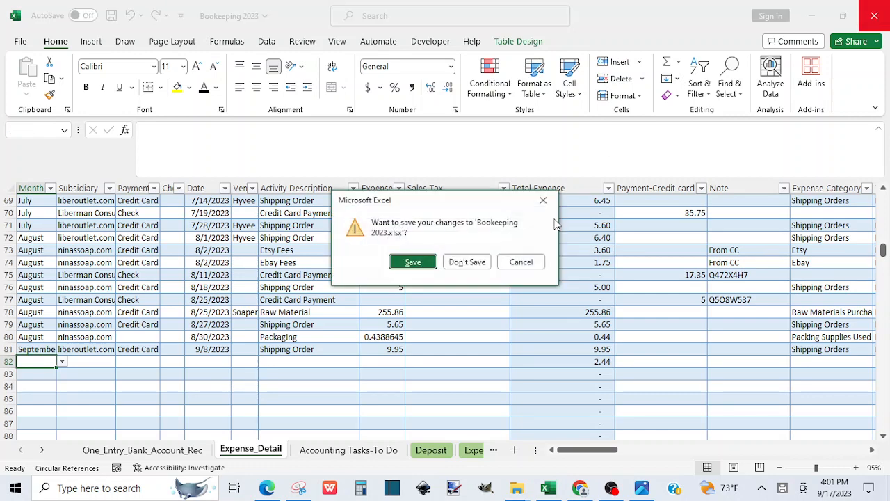
pyautogui.click(459, 265)
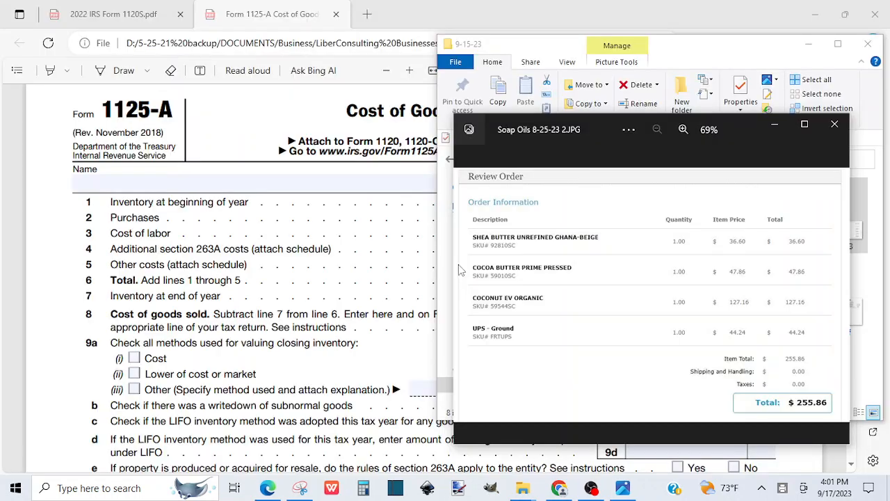
# Open the Inventory-Sales workbook from the 2023 9-September journal folder and dismiss the circular reference warning
pyautogui.click(523, 488)
pyautogui.click(325, 432)
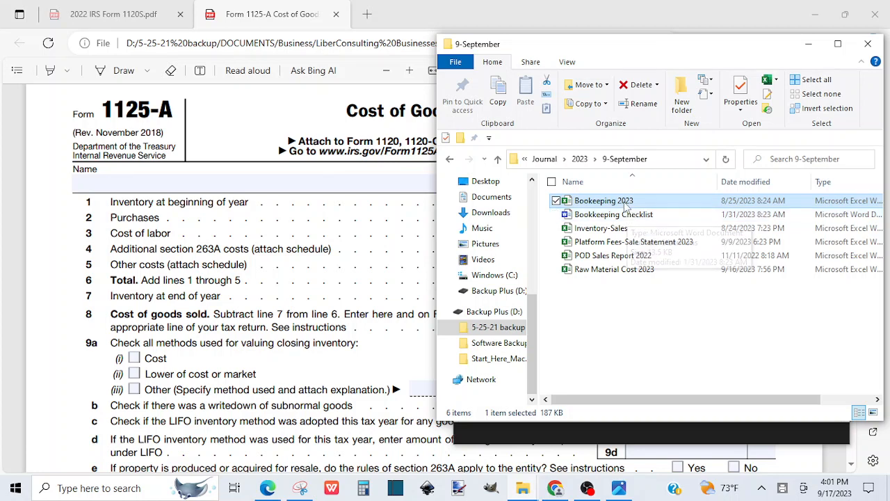
pyautogui.click(611, 232)
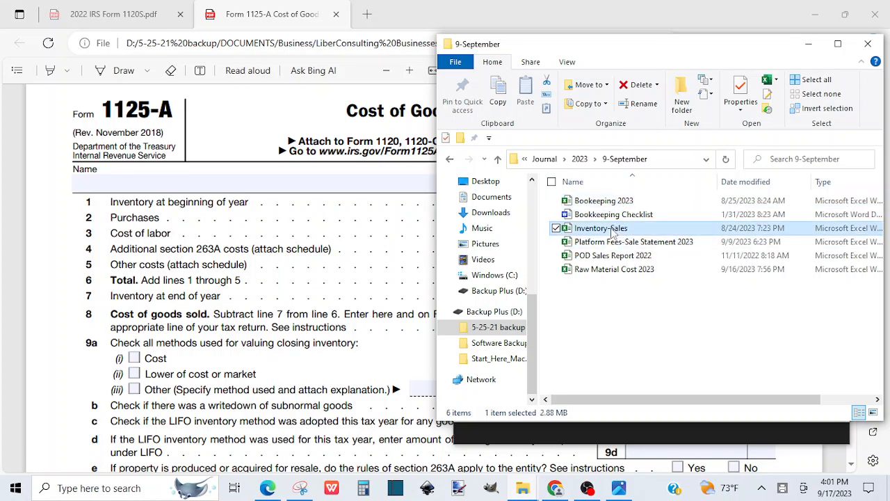
pyautogui.doubleClick(612, 232)
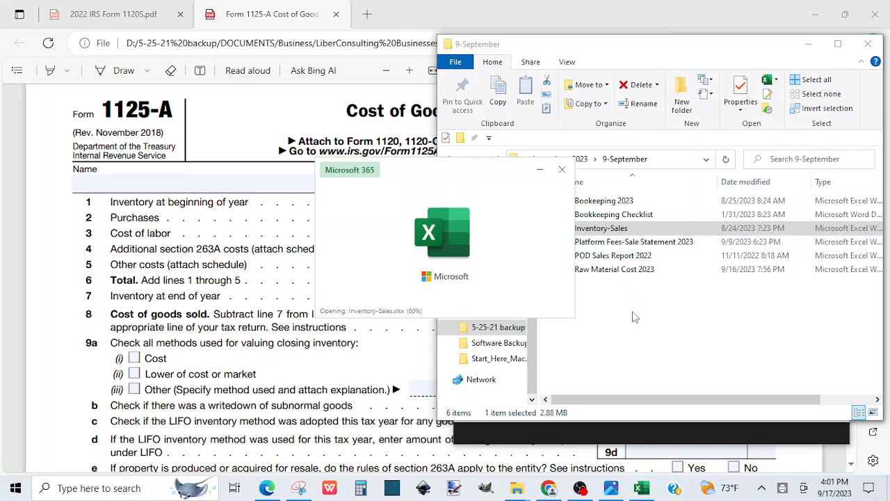
pyautogui.moveTo(646, 484)
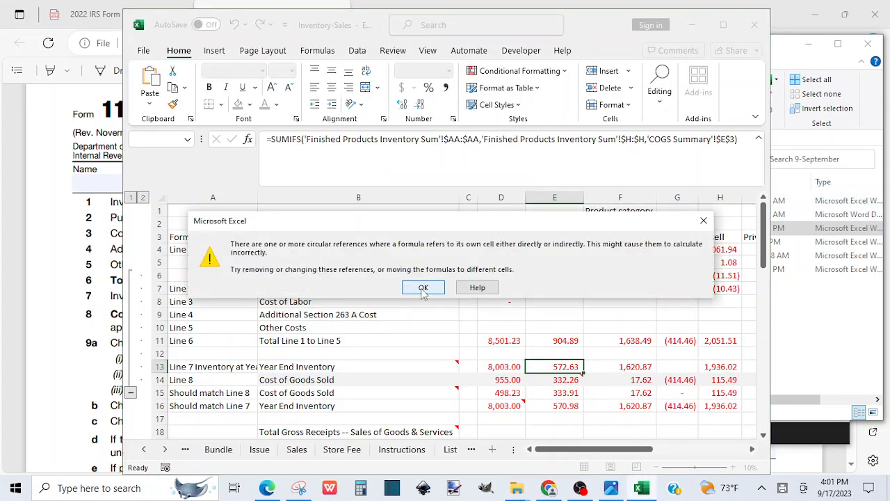
pyautogui.click(423, 288)
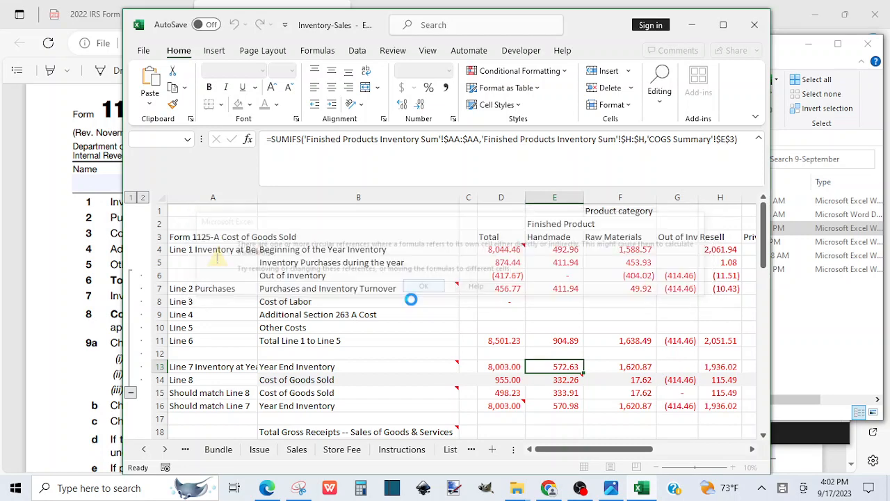
# Maximize the workbook window and open the Raw Materials sheet
pyautogui.click(144, 450)
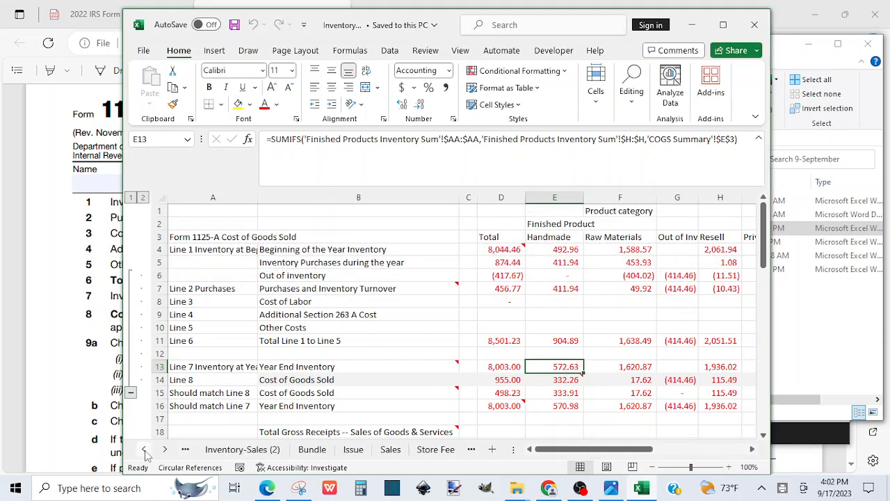
pyautogui.click(144, 449)
pyautogui.click(144, 449)
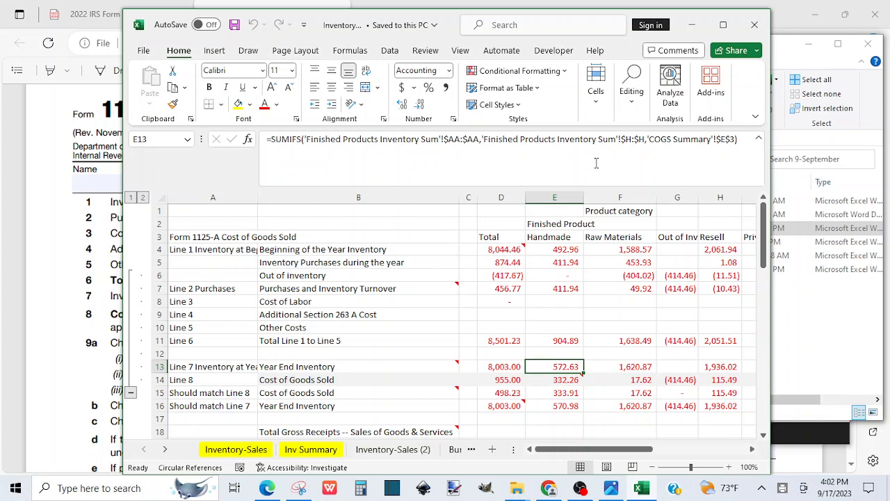
pyautogui.click(725, 25)
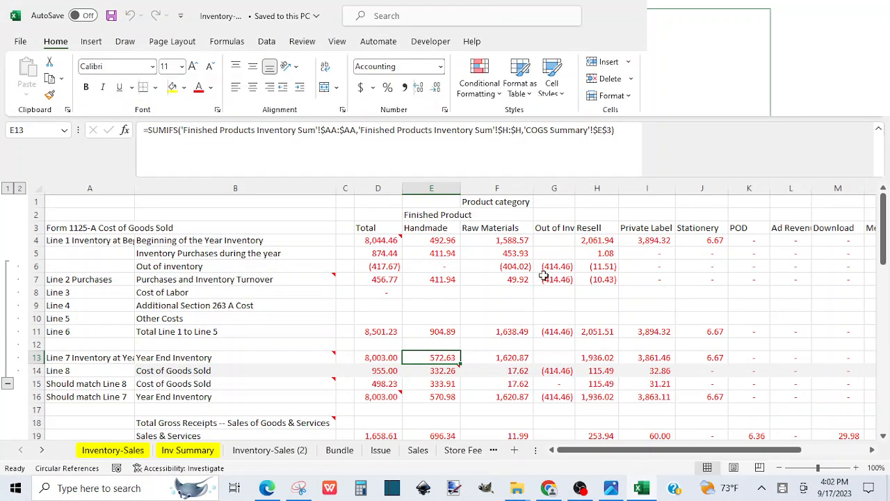
pyautogui.click(41, 449)
pyautogui.click(43, 451)
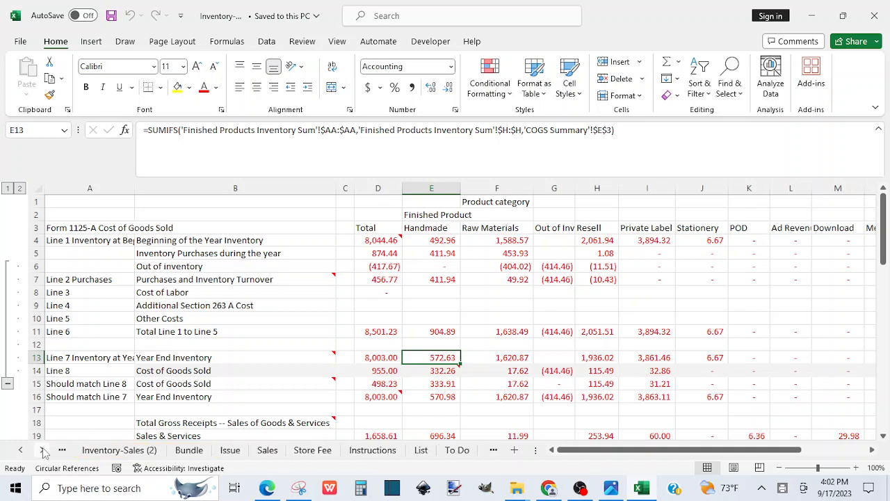
pyautogui.click(43, 450)
pyautogui.click(43, 451)
pyautogui.click(44, 451)
pyautogui.click(43, 451)
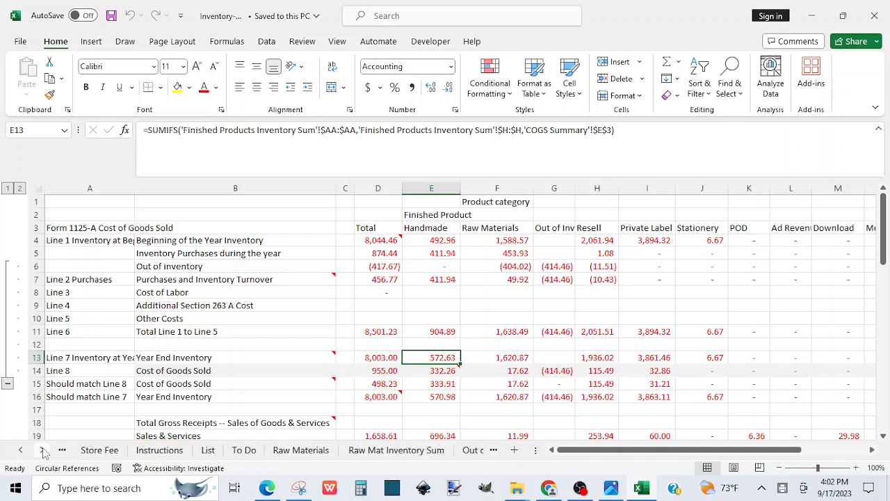
pyautogui.click(43, 451)
pyautogui.click(43, 451)
pyautogui.click(43, 451)
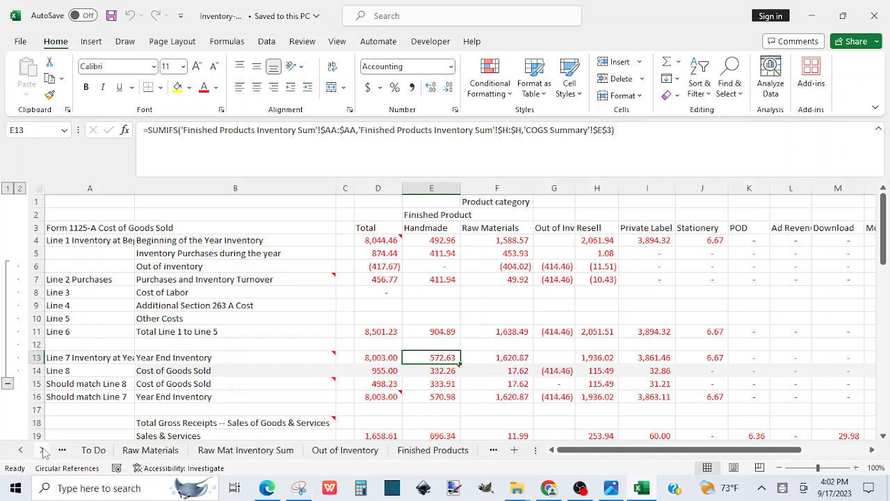
pyautogui.click(134, 451)
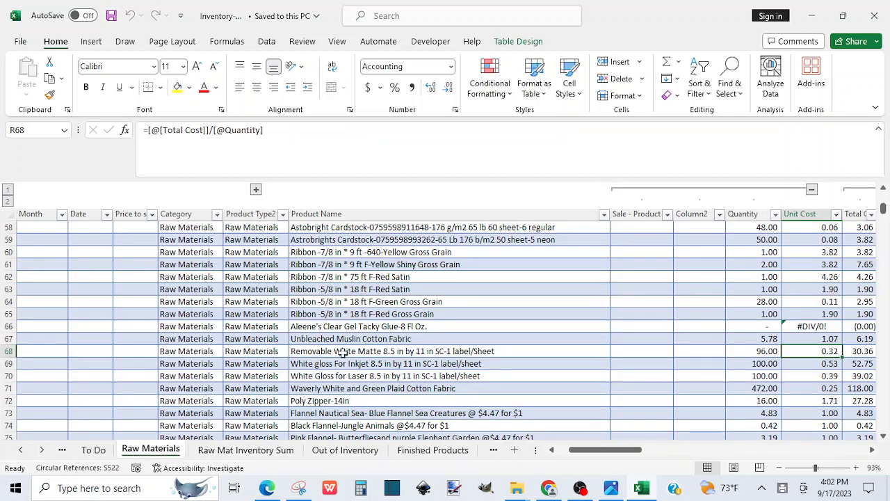
# Review the Raw Materials entries from the label sheets up to the Dritz elastic rows
pyautogui.click(884, 189)
pyautogui.click(884, 190)
pyautogui.click(884, 190)
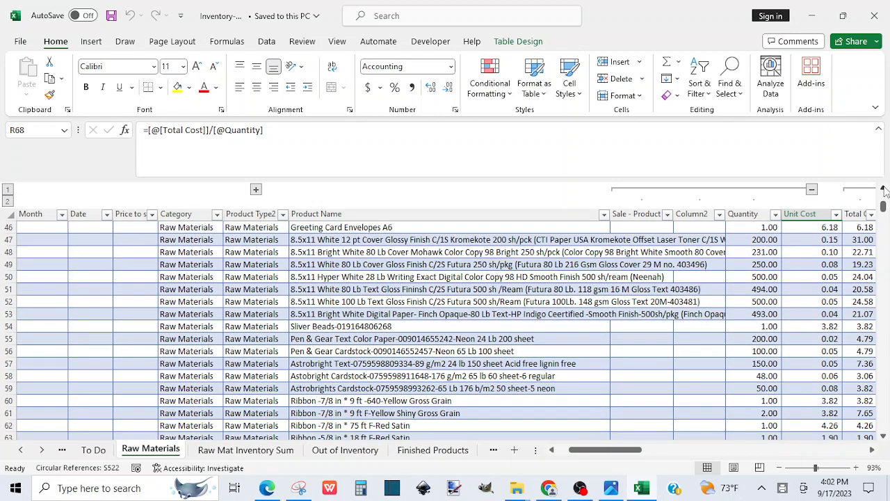
pyautogui.click(884, 190)
pyautogui.click(884, 189)
pyautogui.click(884, 190)
pyautogui.click(884, 190)
pyautogui.click(884, 190)
pyautogui.click(884, 190)
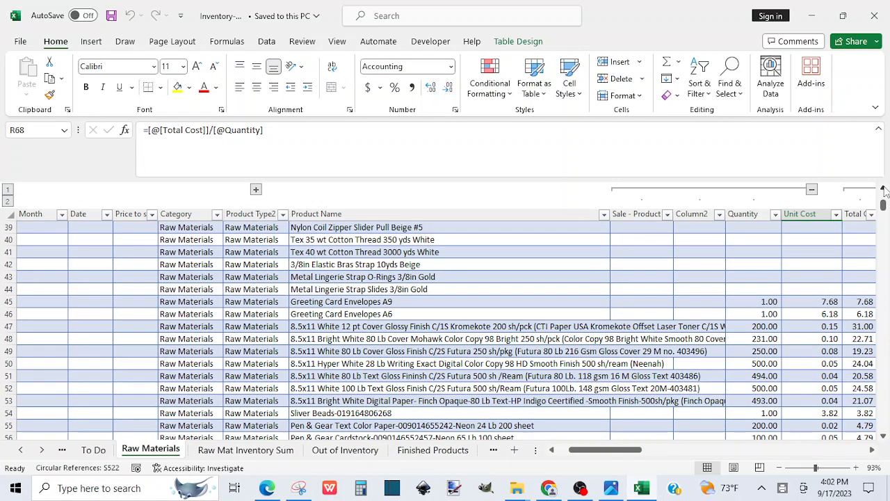
pyautogui.click(884, 189)
pyautogui.click(884, 190)
pyautogui.click(884, 189)
pyautogui.click(884, 189)
pyautogui.click(884, 189)
pyautogui.click(884, 190)
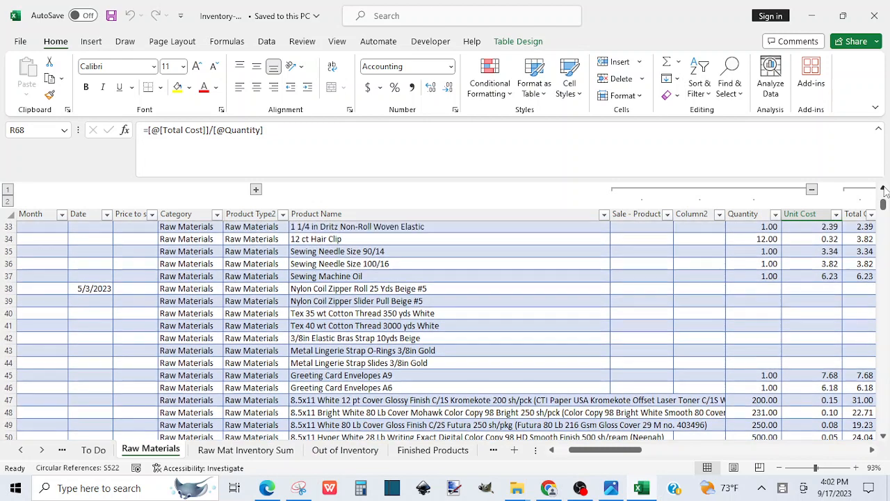
pyautogui.click(884, 189)
pyautogui.click(884, 190)
pyautogui.click(884, 190)
pyautogui.click(884, 190)
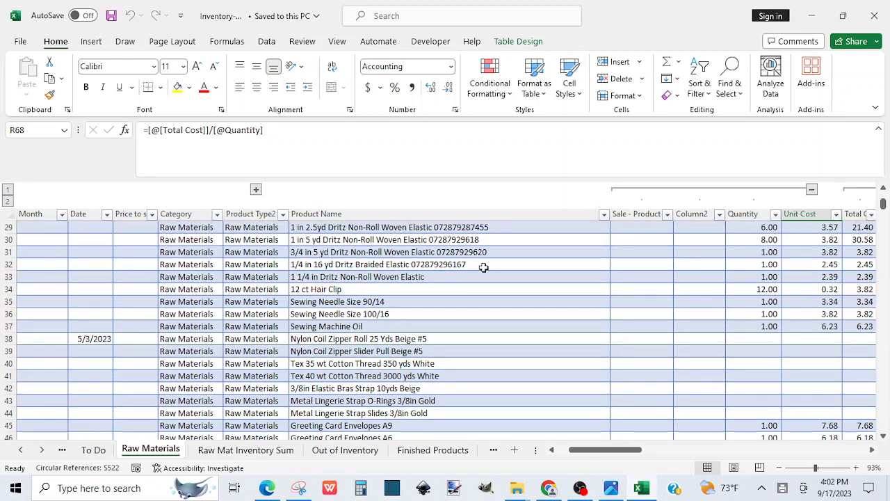
pyautogui.click(354, 279)
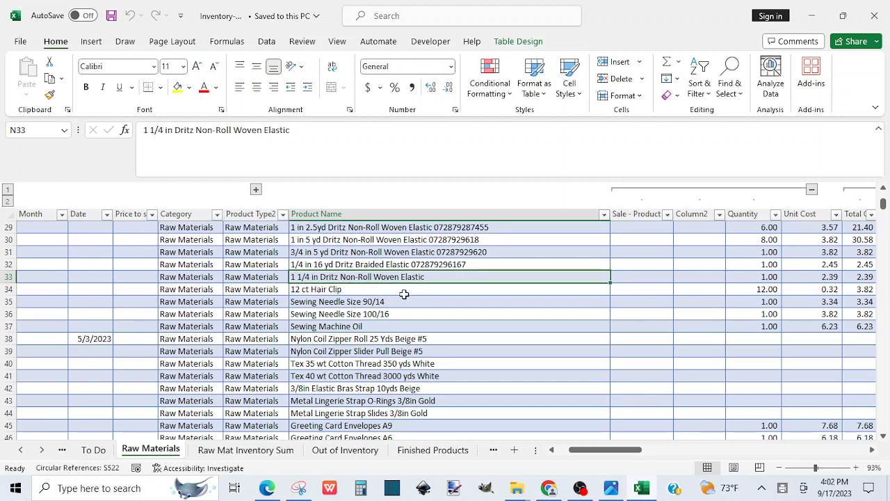
# Check the most recent entries at the end of the Sold sheet and close the Inventory-Sales workbook
pyautogui.click(493, 450)
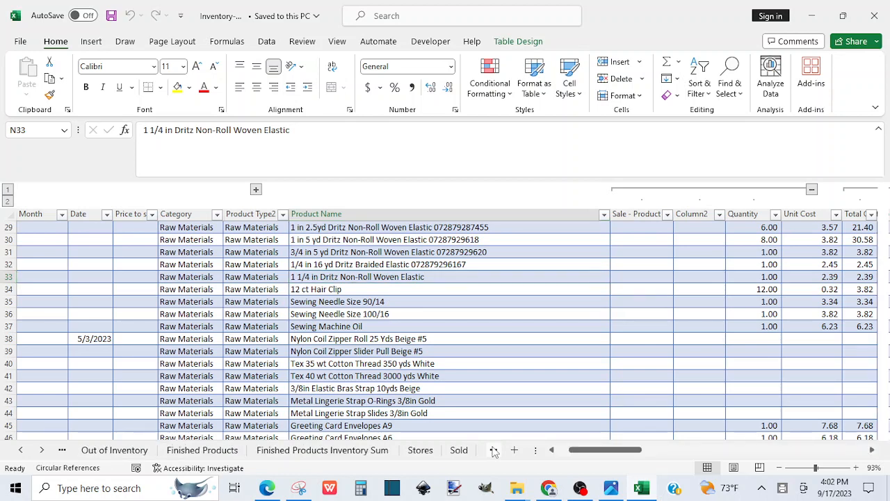
pyautogui.click(459, 451)
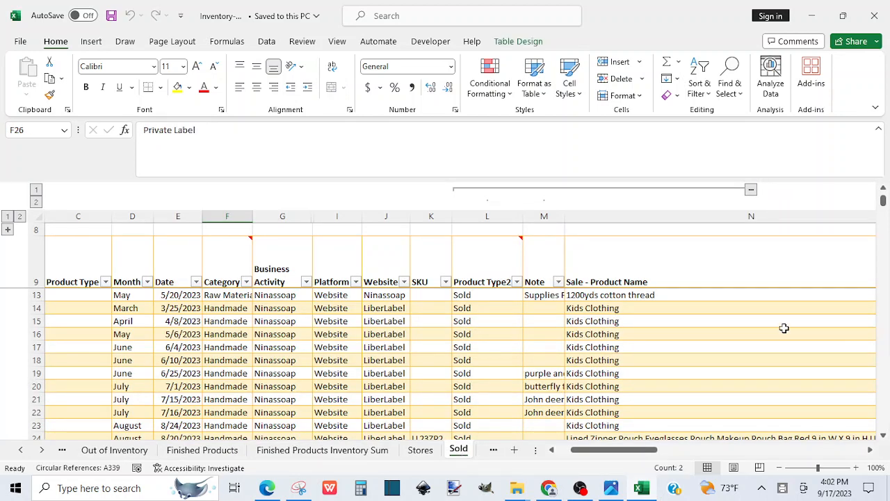
pyautogui.moveTo(883, 200); pyautogui.dragTo(885, 273)
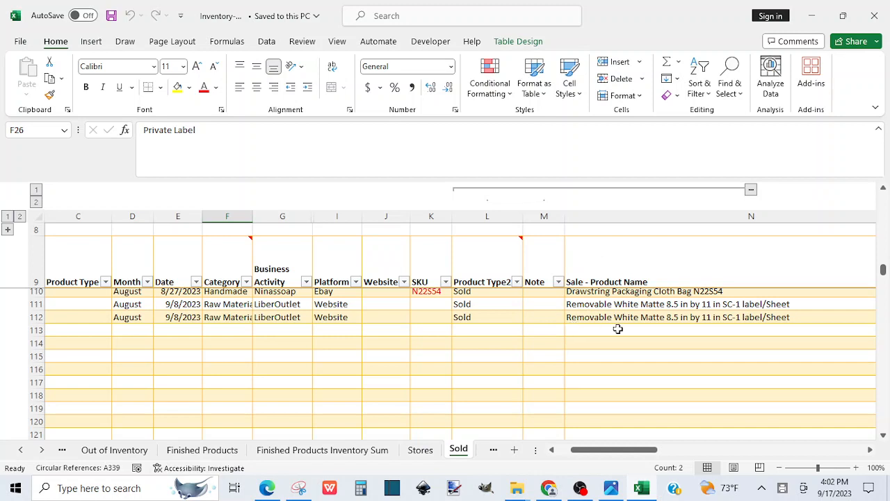
pyautogui.click(163, 329)
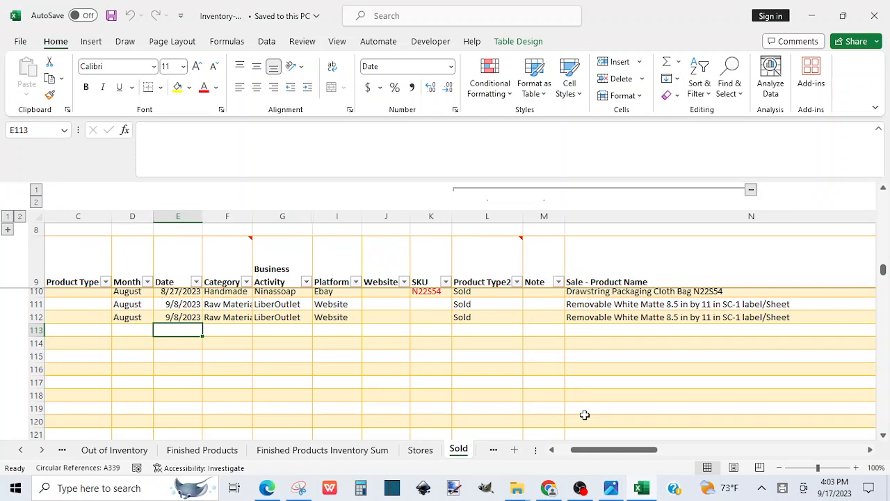
pyautogui.click(871, 17)
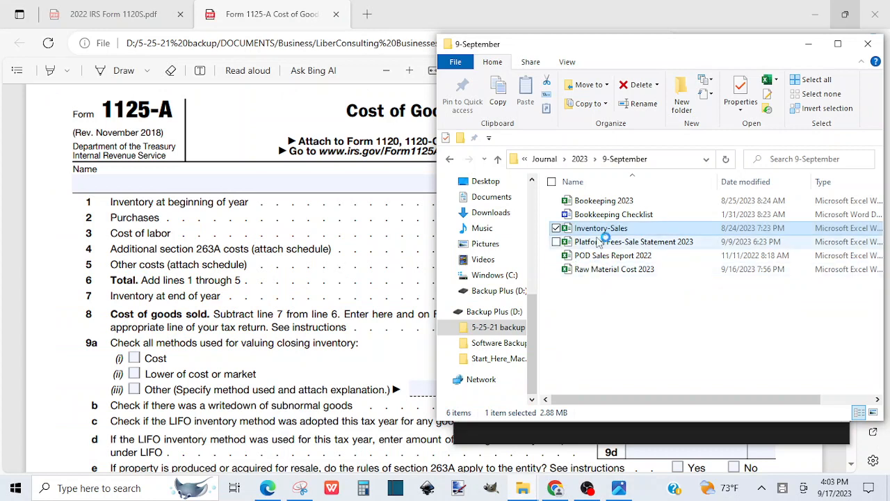
# Open the Bookeeping 2023 workbook, check the latest Expense_Detail entries through 9/14/2023, and close it
pyautogui.click(602, 201)
pyautogui.doubleClick(602, 201)
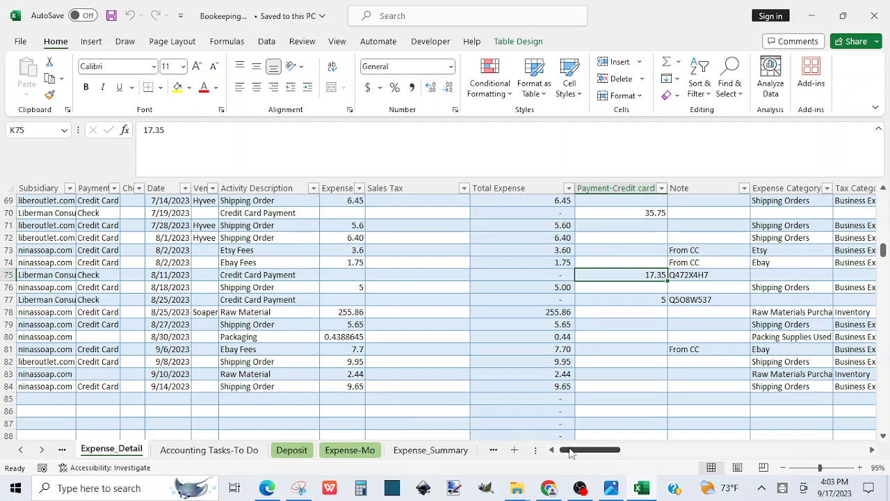
pyautogui.moveTo(570, 450); pyautogui.dragTo(565, 452)
pyautogui.moveTo(562, 452); pyautogui.dragTo(542, 453)
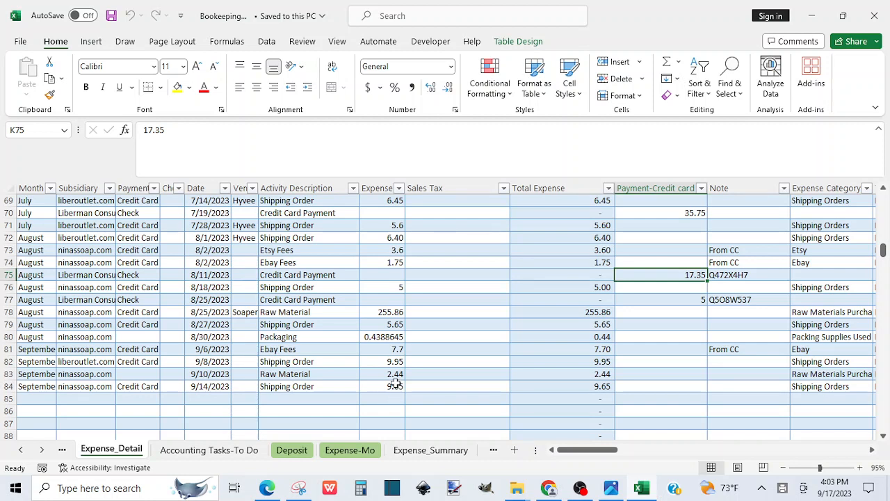
pyautogui.click(393, 384)
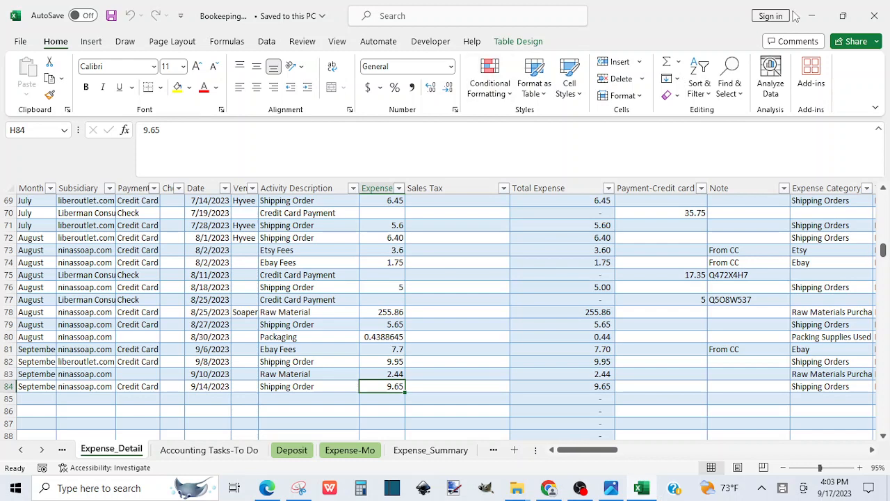
pyautogui.click(871, 15)
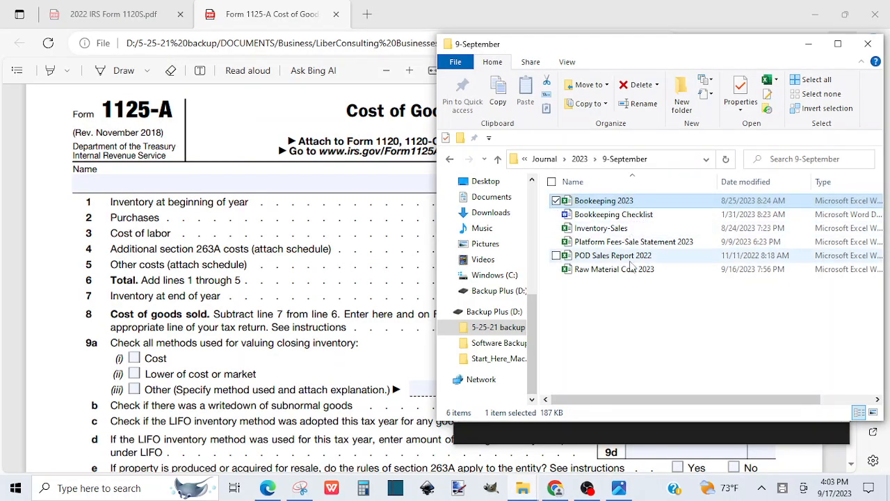
# Reopen the Inventory-Sales workbook, reload the 9-September folder to check the file dates, and dismiss the circular reference warning
pyautogui.click(617, 235)
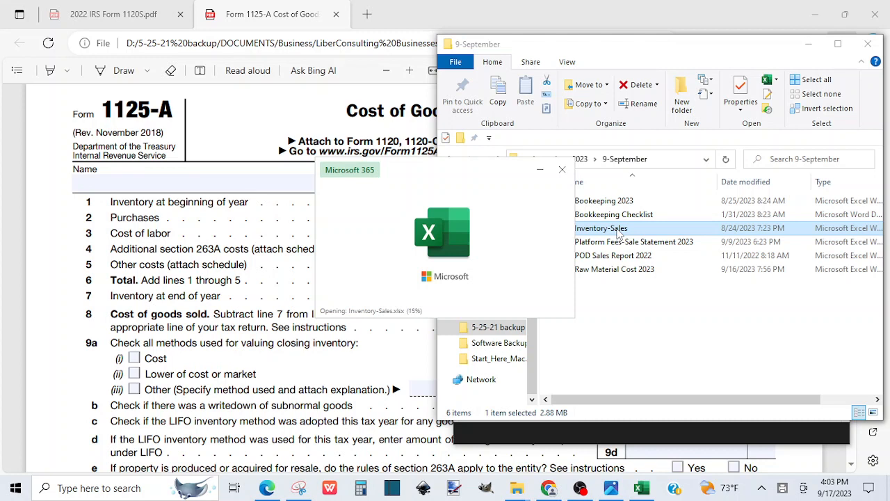
pyautogui.click(652, 318)
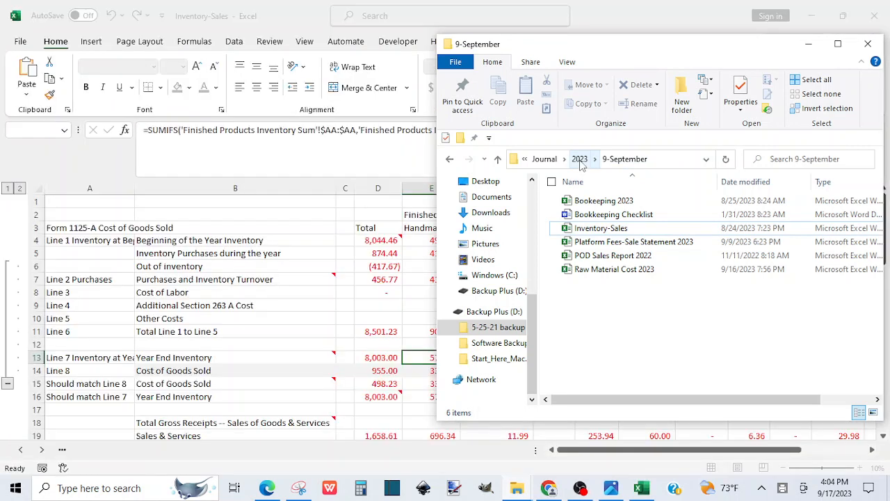
pyautogui.click(580, 160)
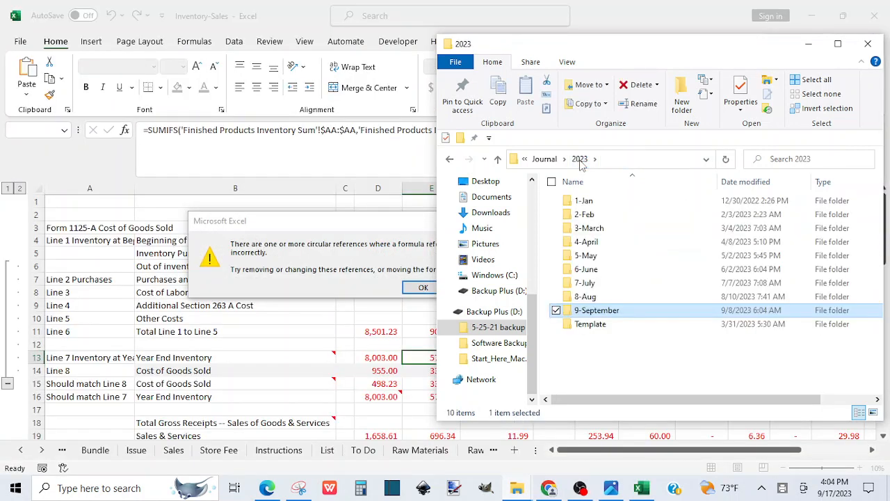
pyautogui.doubleClick(602, 313)
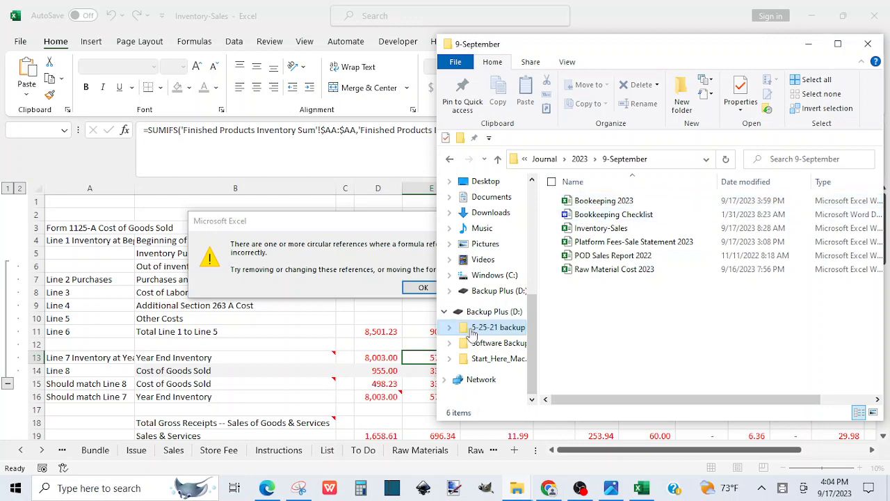
pyautogui.click(423, 288)
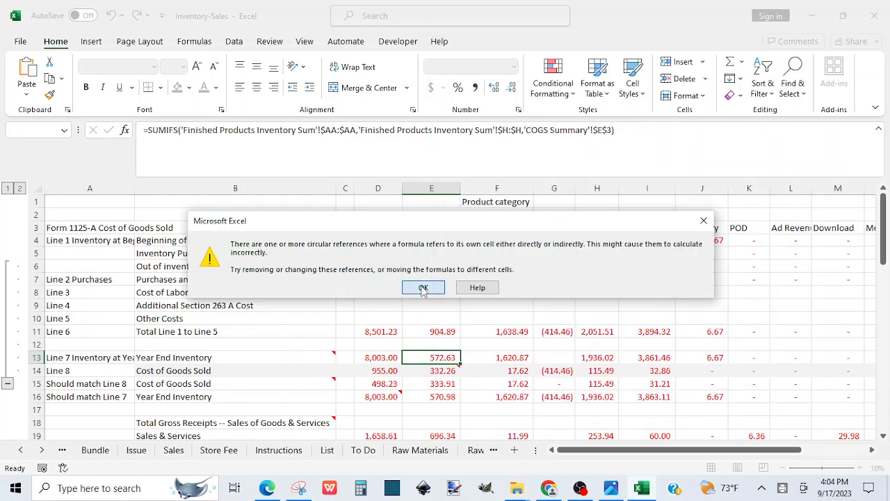
pyautogui.click(423, 287)
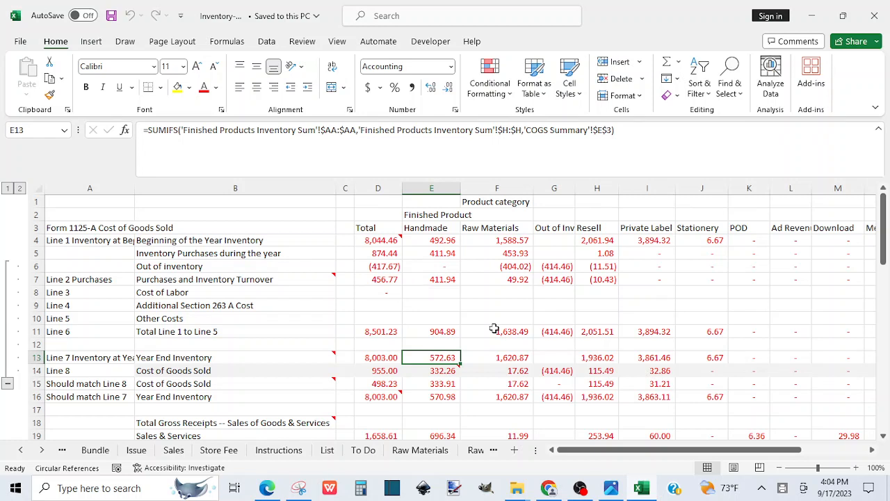
# Look through the workbook's sheets from Inventory-Sales to COGS Summary and open the Sold sheet to view its entries
pyautogui.click(23, 451)
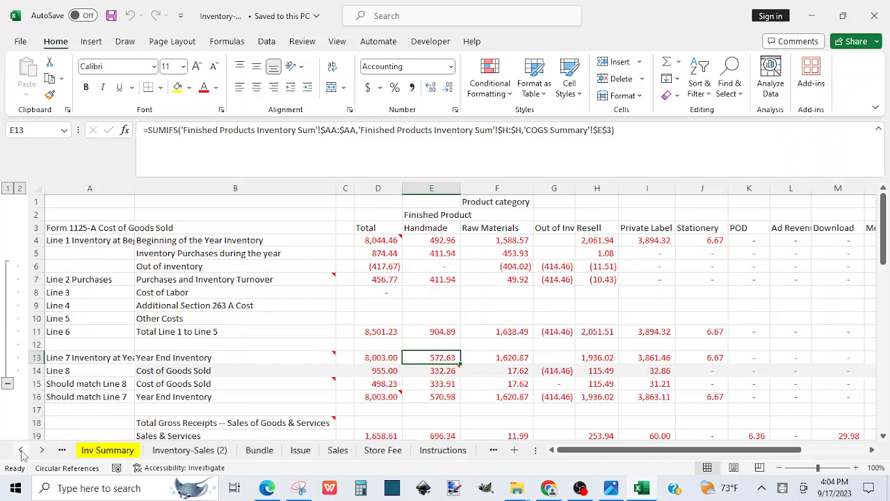
pyautogui.click(23, 450)
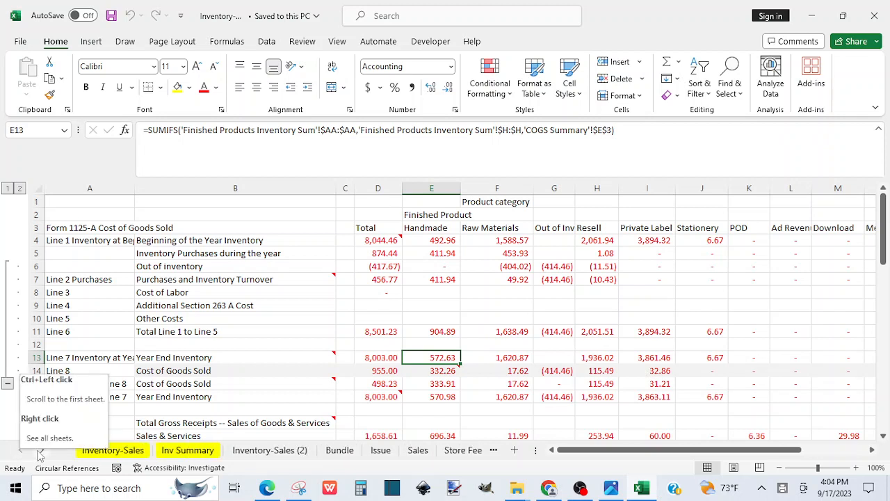
pyautogui.click(42, 451)
pyautogui.click(43, 451)
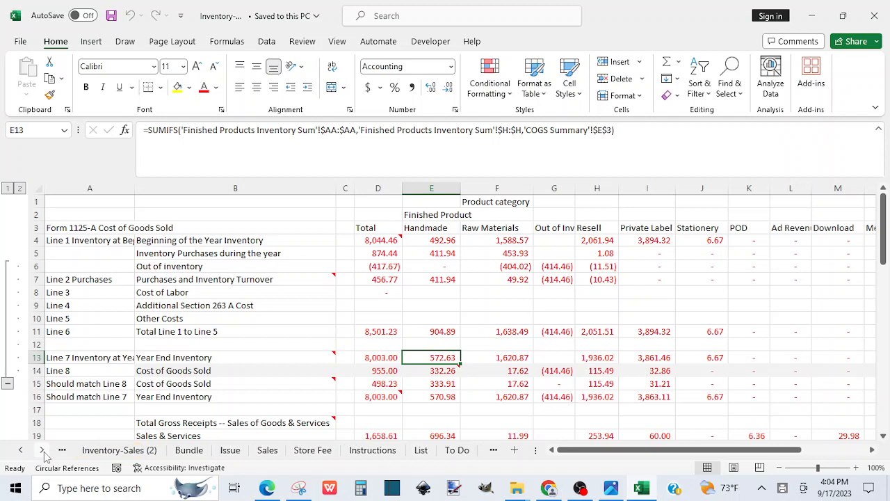
pyautogui.click(43, 450)
pyautogui.click(43, 451)
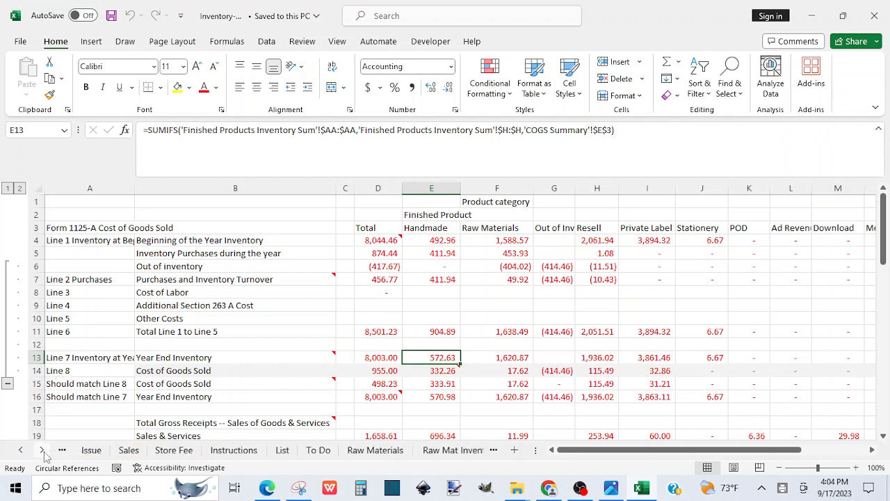
pyautogui.click(43, 450)
pyautogui.click(43, 451)
pyautogui.click(43, 450)
pyautogui.click(43, 451)
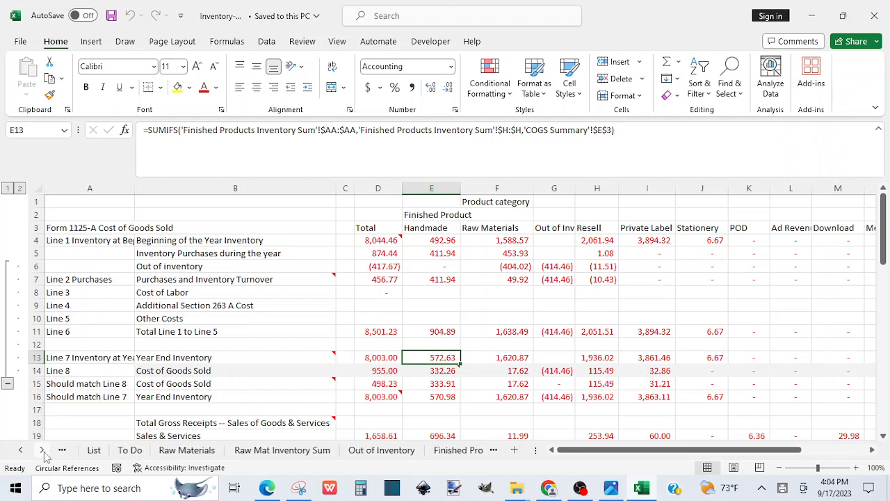
pyautogui.click(43, 451)
pyautogui.click(43, 451)
pyautogui.click(43, 451)
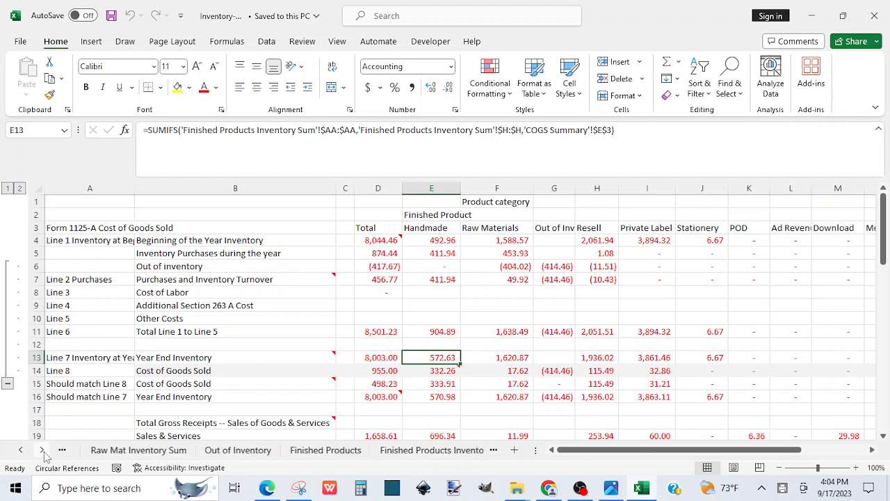
pyautogui.click(43, 450)
pyautogui.click(43, 451)
pyautogui.click(43, 451)
pyautogui.click(44, 451)
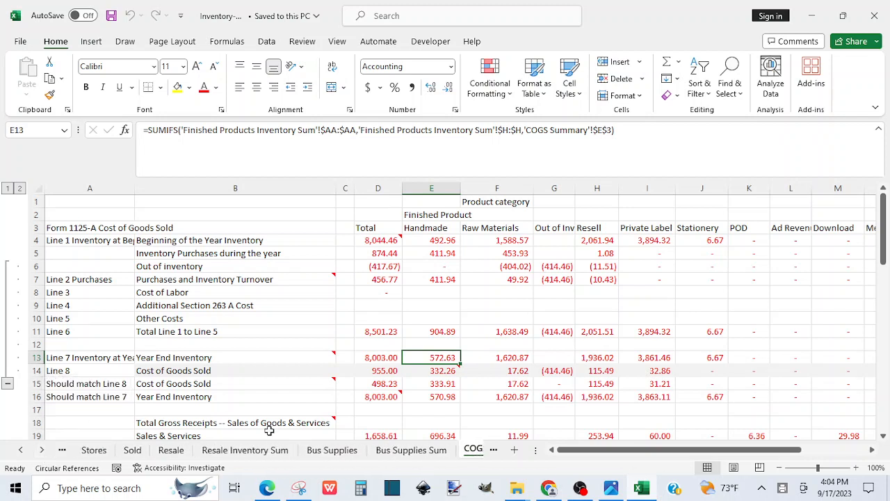
pyautogui.click(132, 450)
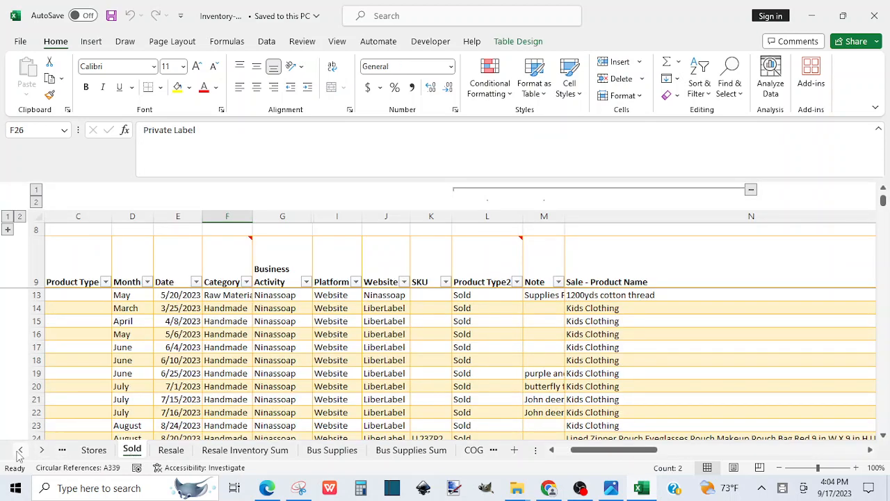
# Go back to the Raw Materials sheet to view its inventory rows
pyautogui.click(19, 450)
pyautogui.click(19, 451)
pyautogui.click(19, 450)
pyautogui.click(20, 451)
pyautogui.click(20, 450)
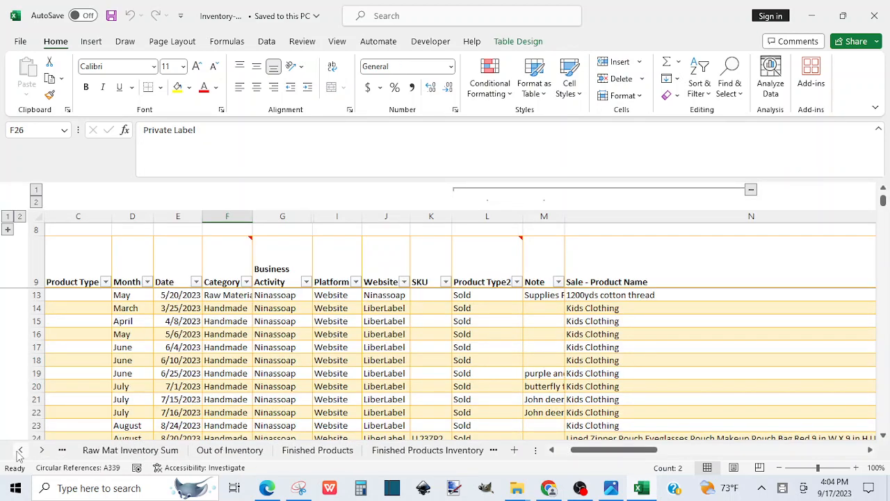
pyautogui.click(19, 450)
pyautogui.click(20, 451)
pyautogui.click(160, 450)
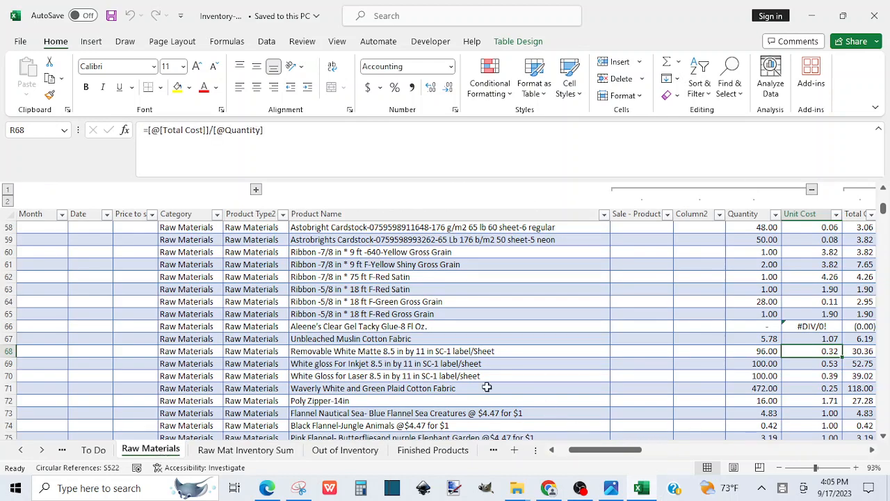
pyautogui.click(579, 489)
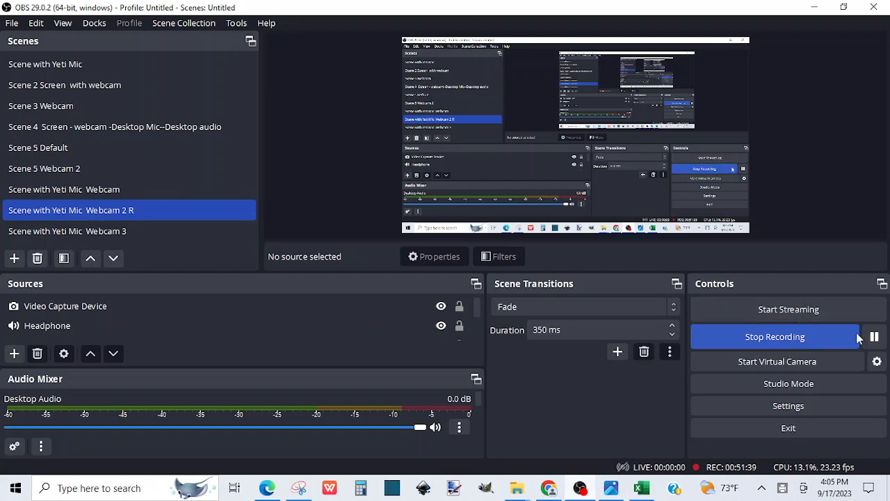